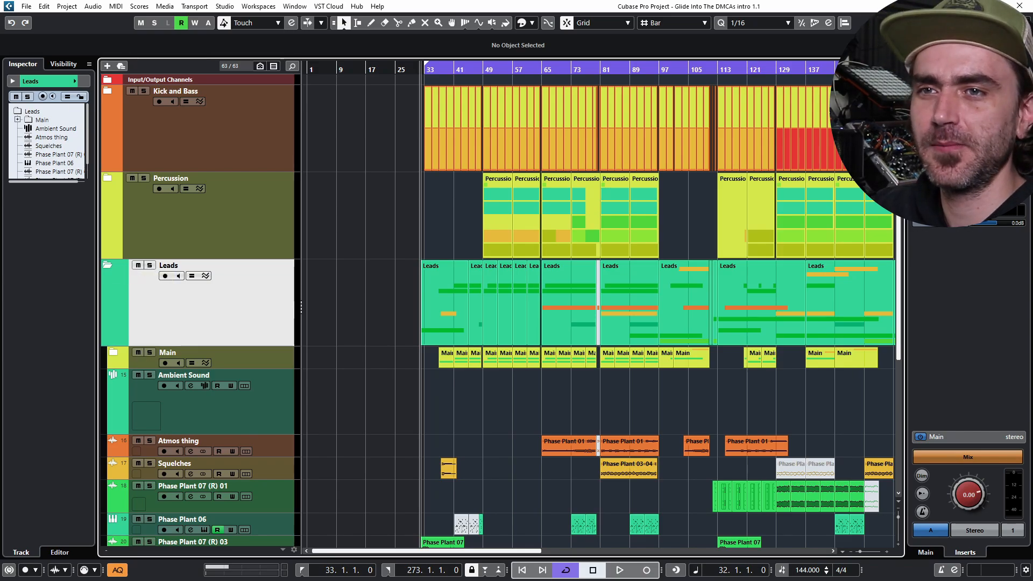
Examine the arrangement from the Kick and Bass tracks down to the SFX and Trash folders, including its later sections
scroll(601, 305, down, 5)
scroll(427, 237, up, 5)
scroll(427, 237, up, 4)
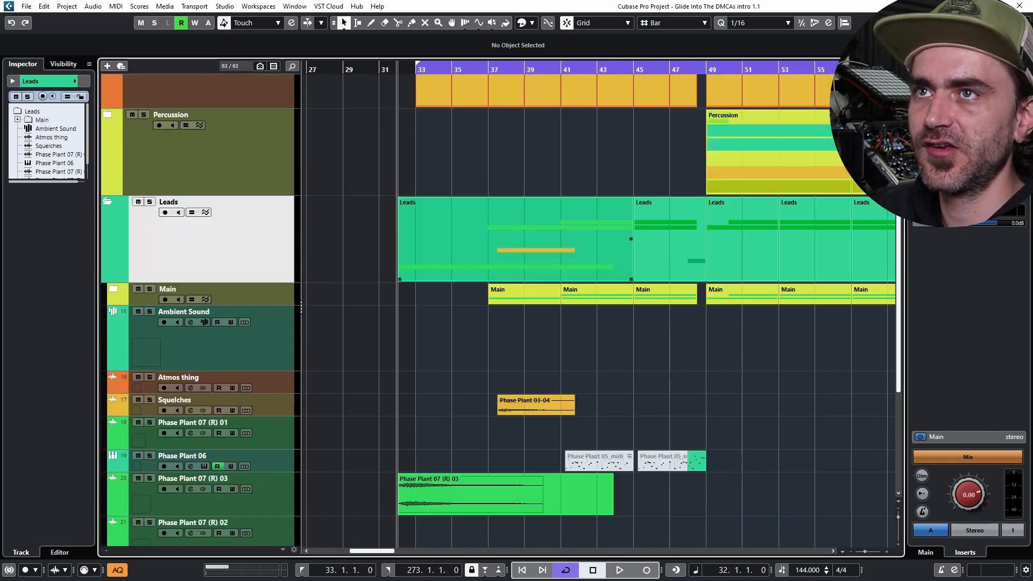
scroll(426, 236, down, 2)
scroll(601, 305, up, 3)
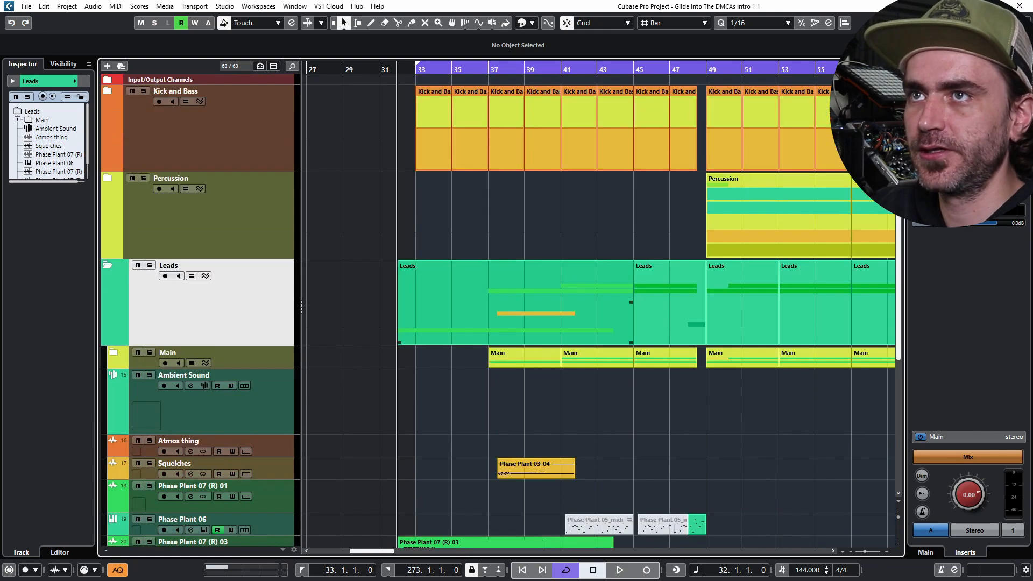
scroll(601, 305, down, 4)
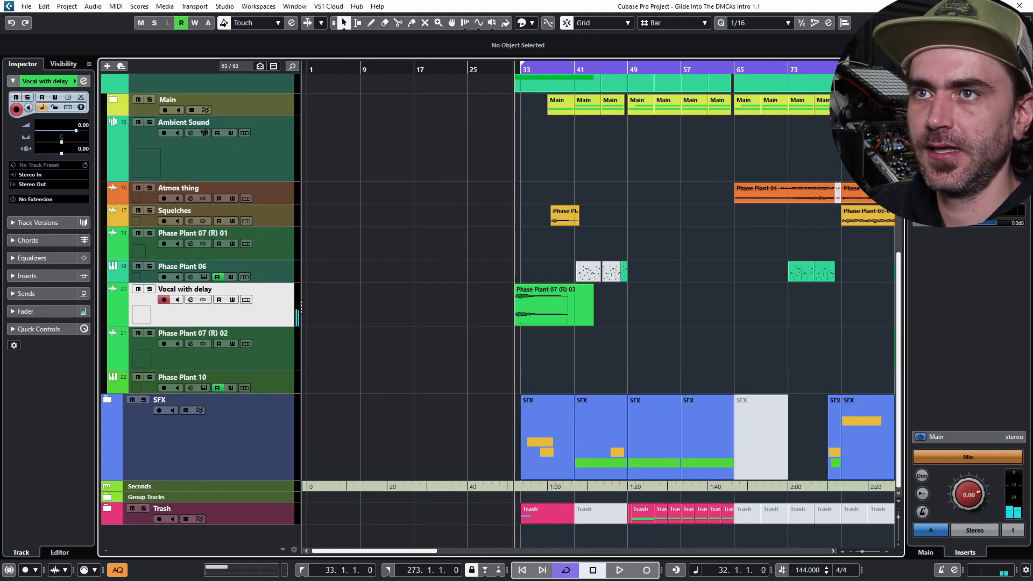
scroll(599, 304, right, 3)
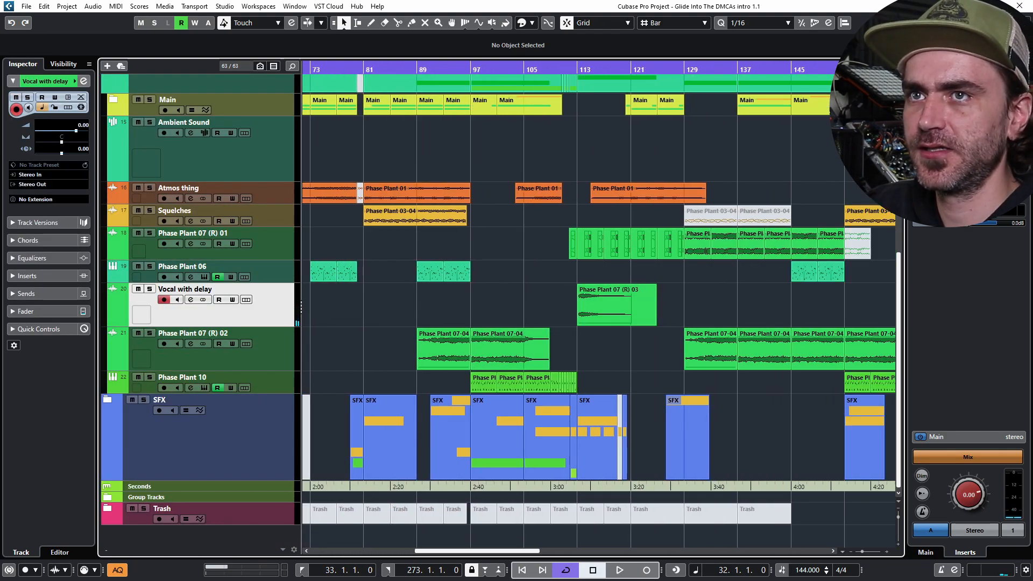
scroll(599, 304, up, 5)
scroll(599, 304, left, 9)
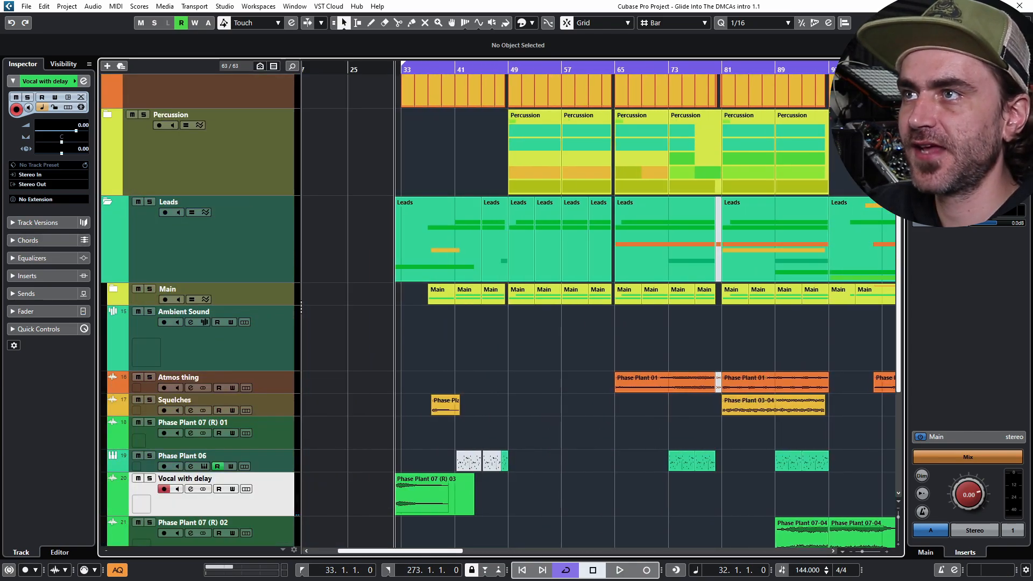
Expand the Percussion folder and copy the Bongos clip at bar 49 to bar 17 on the same track
click(107, 114)
click(226, 350)
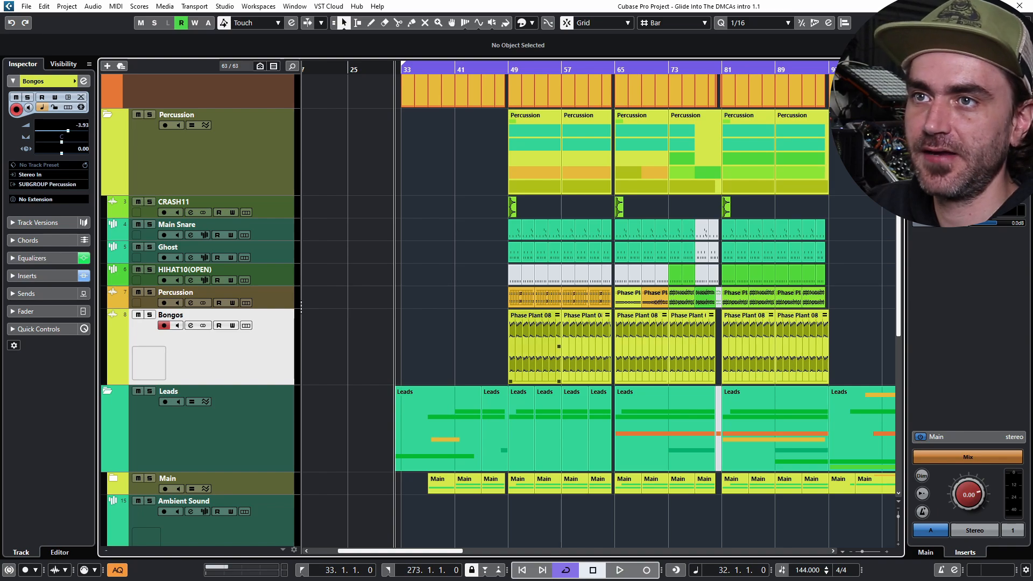
scroll(599, 304, left, 3)
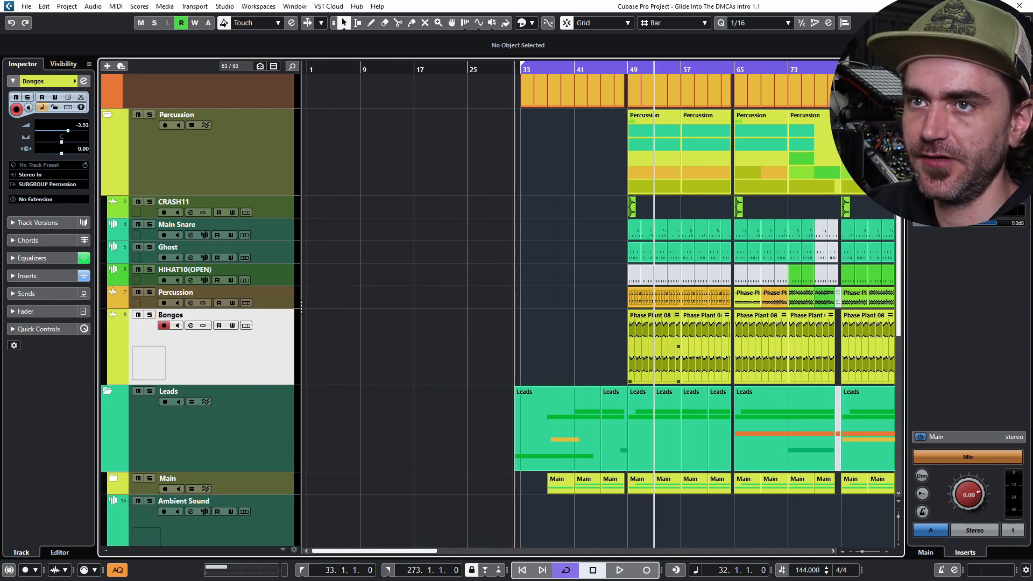
drag(654, 344, 441, 345)
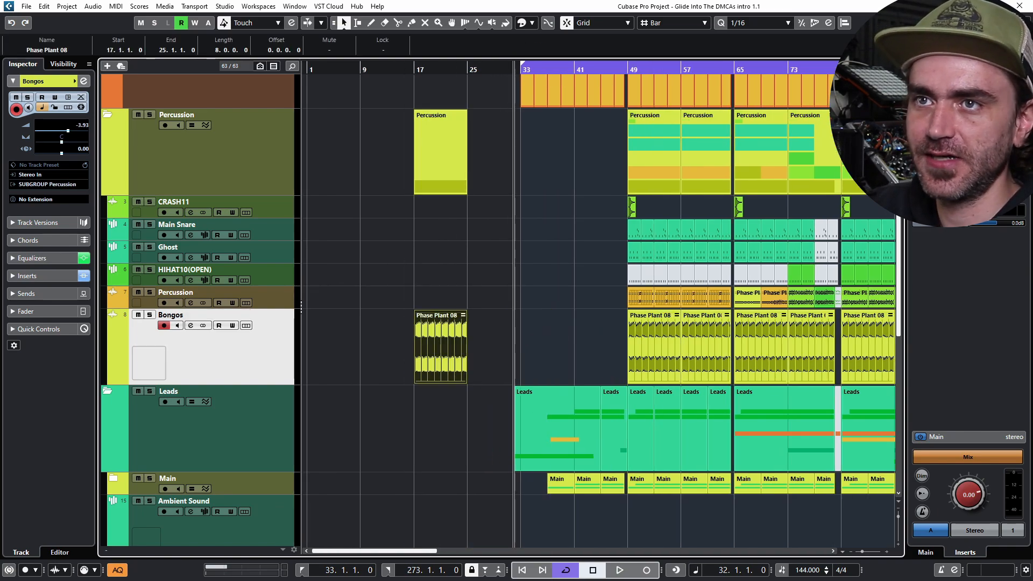
Copy the first clip on the Vocal with delay track to bar 17
scroll(441, 344, down, 5)
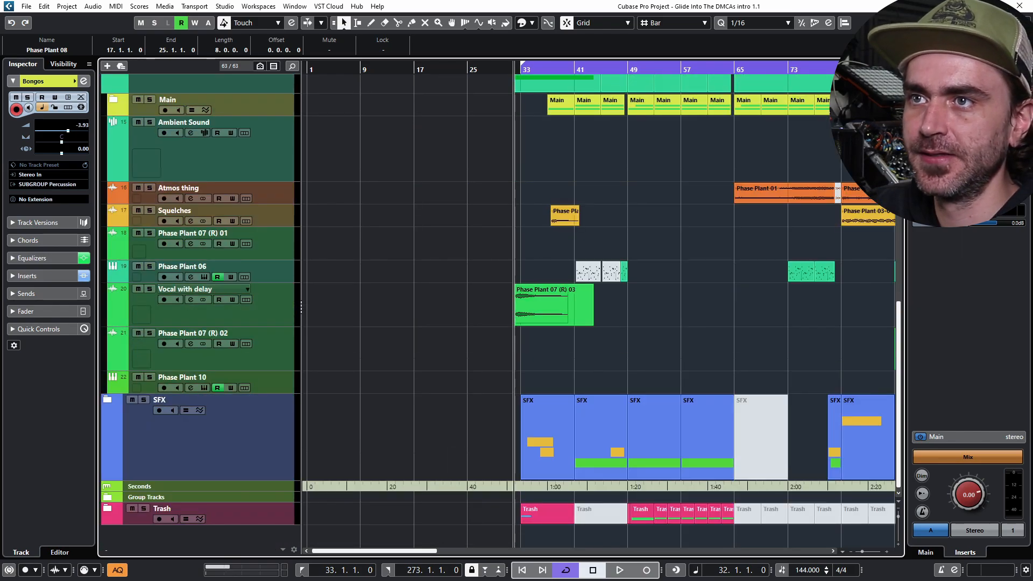
drag(548, 304, 448, 304)
scroll(448, 304, up, 10)
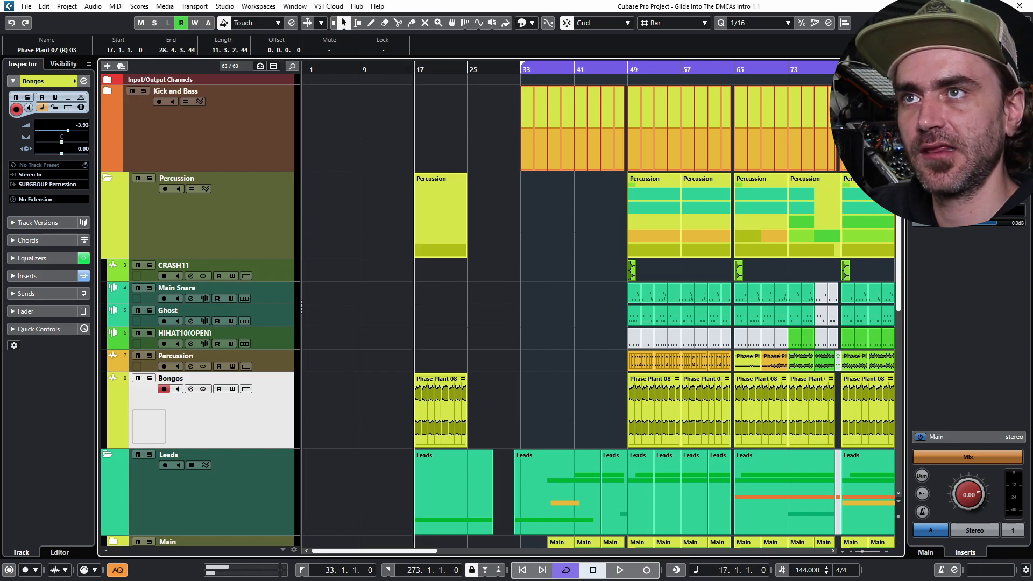
Set the cycle range to bars 17 to 25 and start looped playback
key(p)
click(449, 304)
key(space)
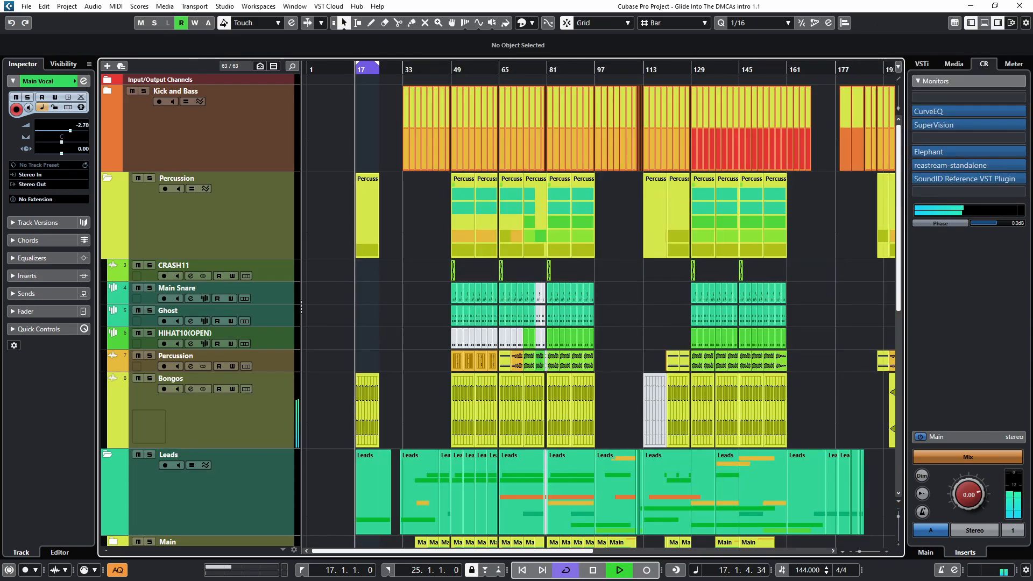
Compare the Bongos track with its Snap Heap insert bypassed and active, close its channel settings and stop playback
scroll(598, 313, down, 4)
click(226, 226)
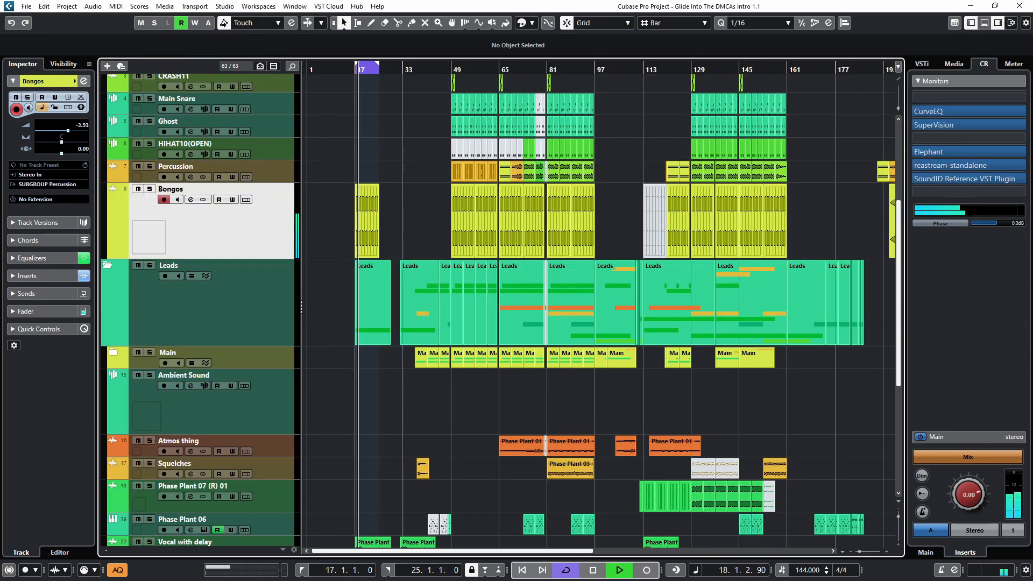
key(e)
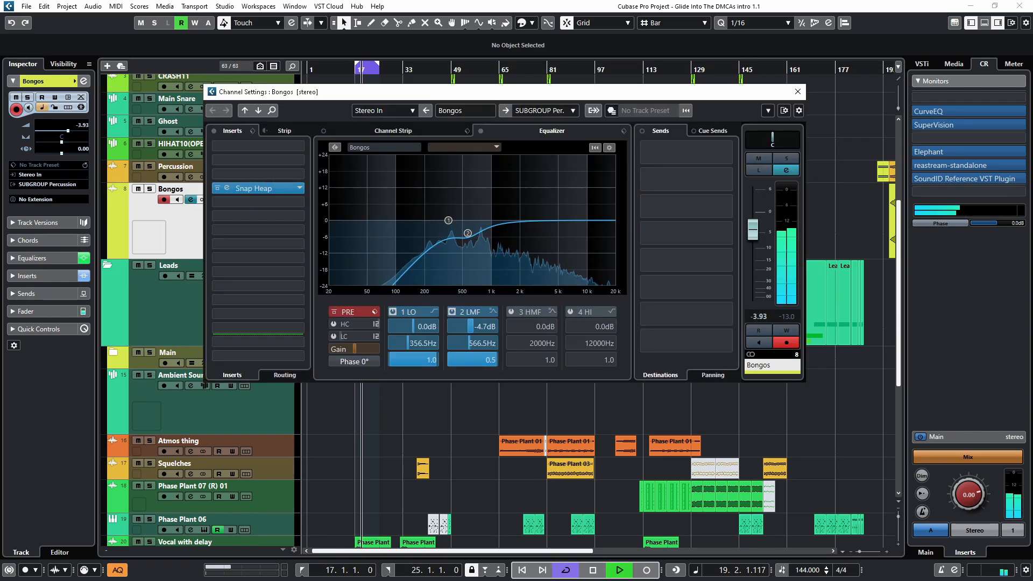
click(217, 188)
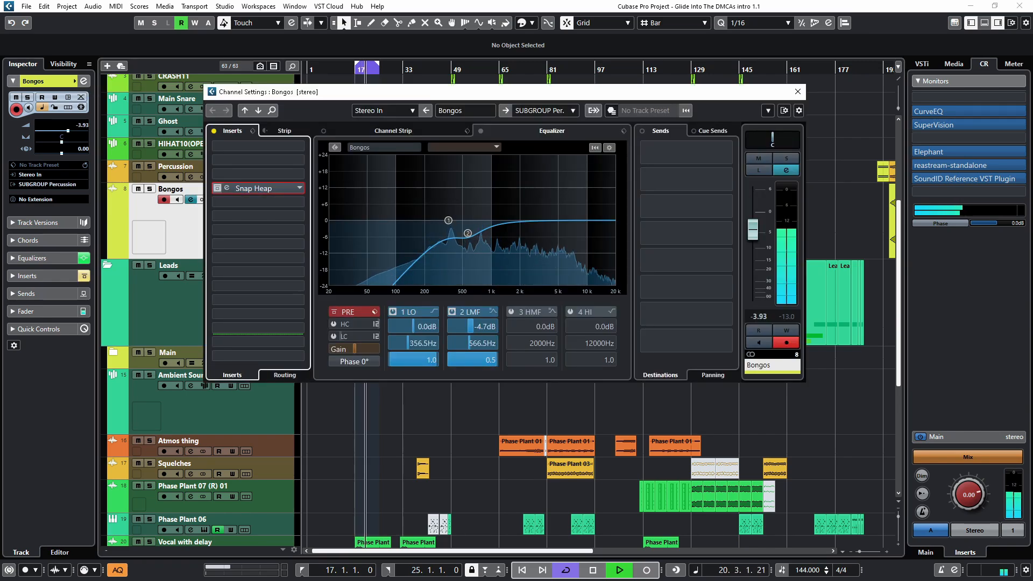
click(218, 189)
click(798, 92)
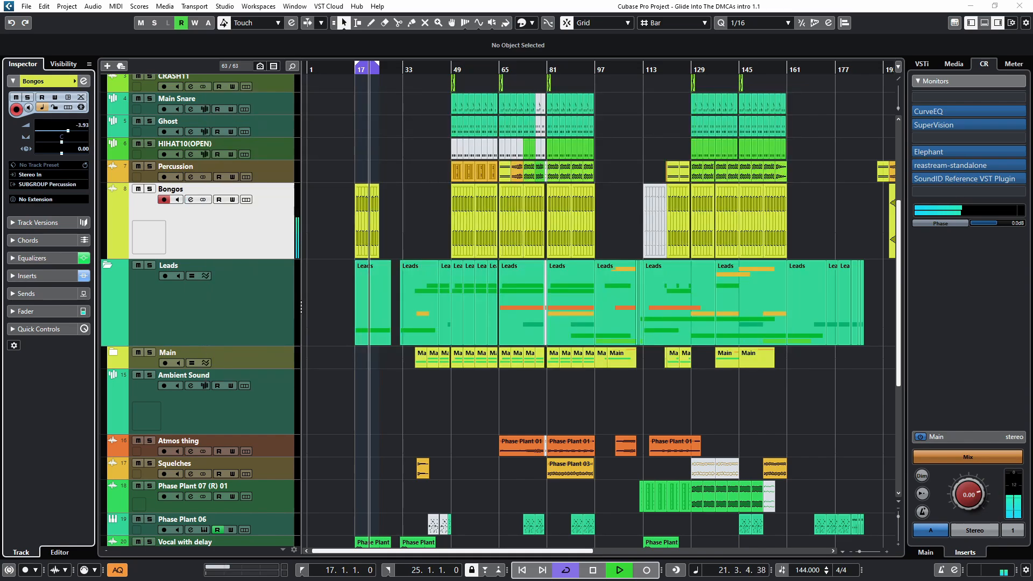
key(space)
Duplicate the Bongos track and delete all events on the duplicate
right_click(248, 226)
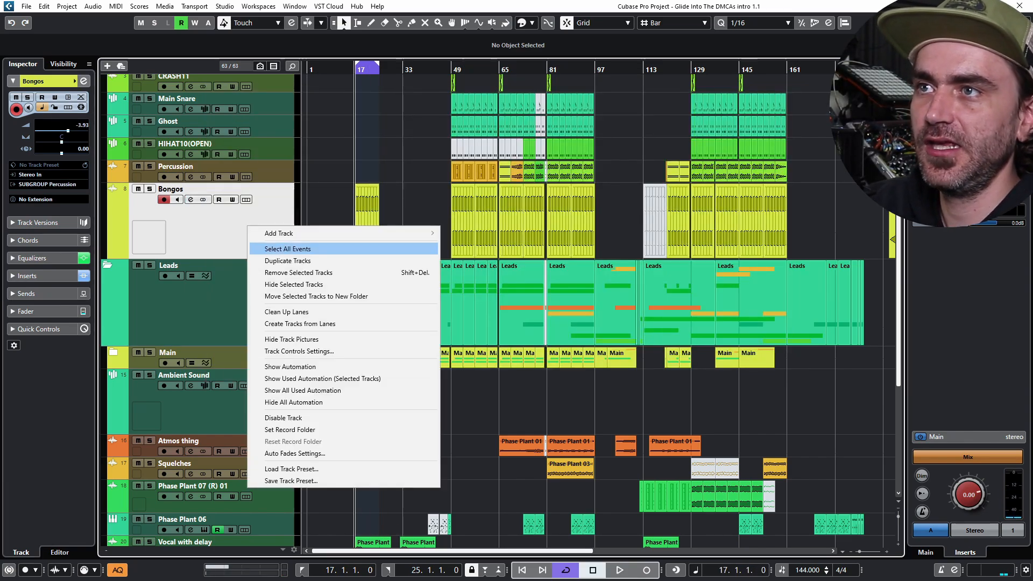
click(285, 261)
right_click(282, 293)
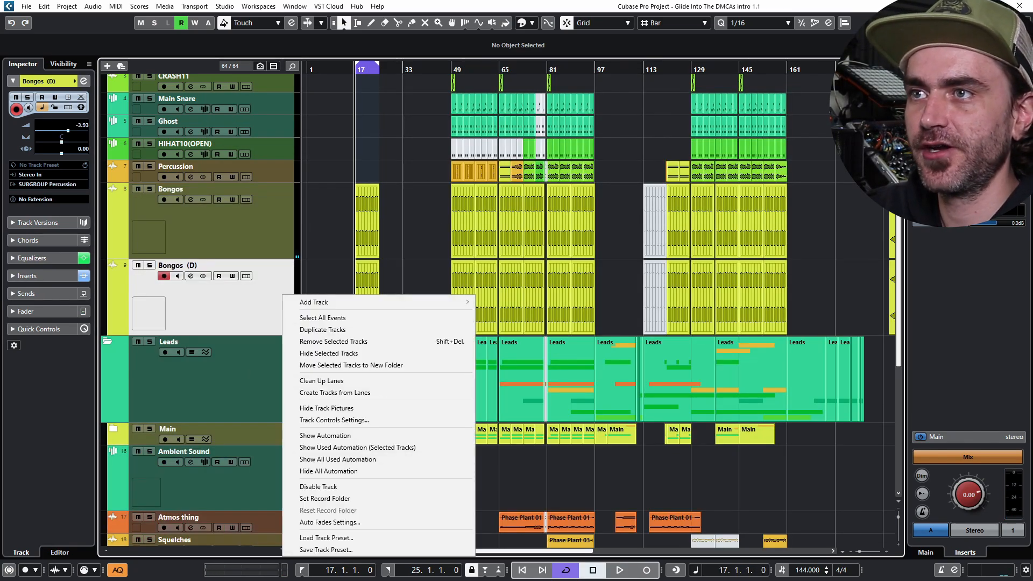
click(319, 318)
key(Delete)
Move the bar 17 Bongos clip onto the duplicated track and access the Snap Heap insert in its channel settings
click(364, 217)
scroll(366, 217, up, 5)
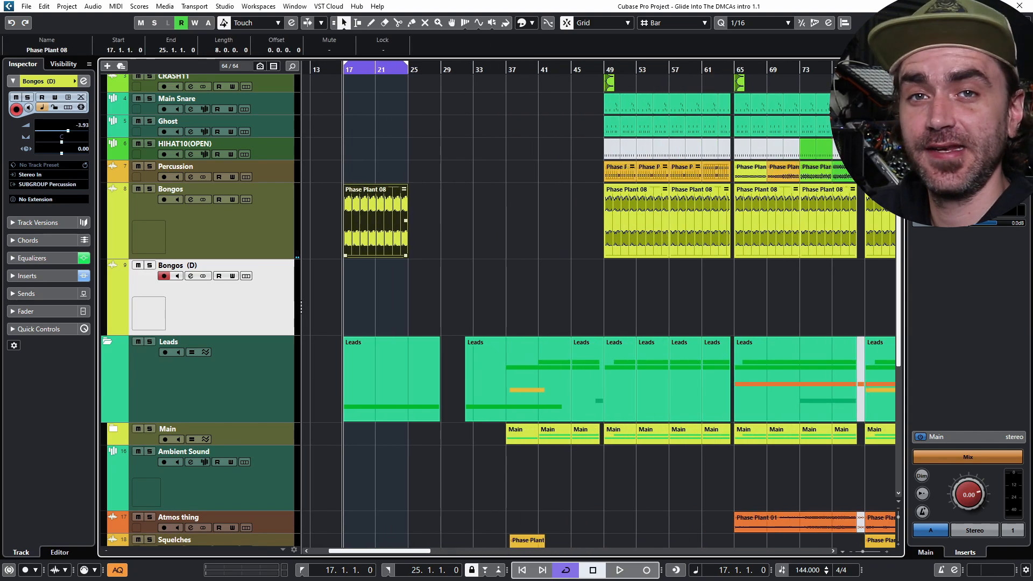
scroll(371, 217, left, 2)
drag(487, 216, 490, 271)
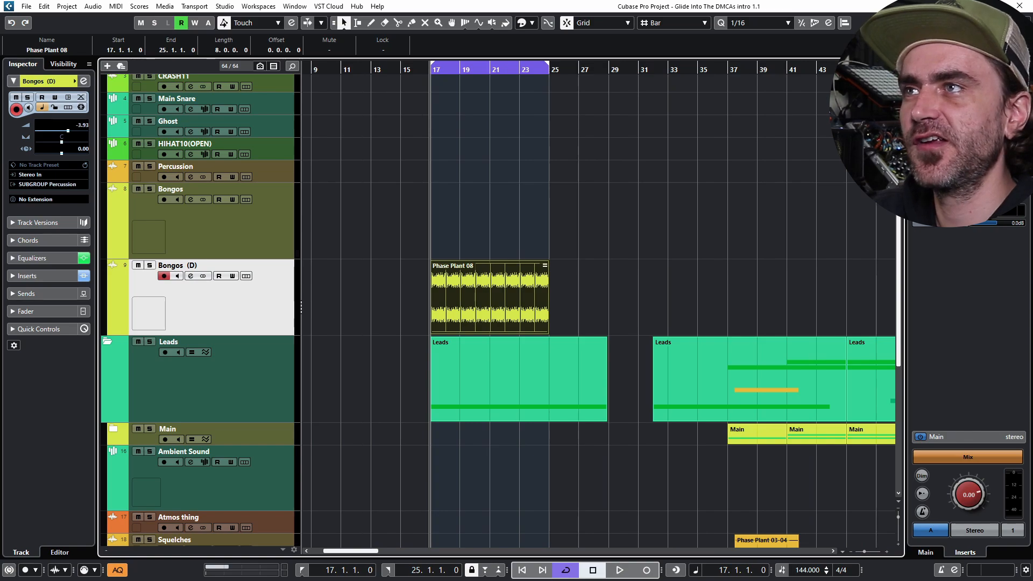
key(e)
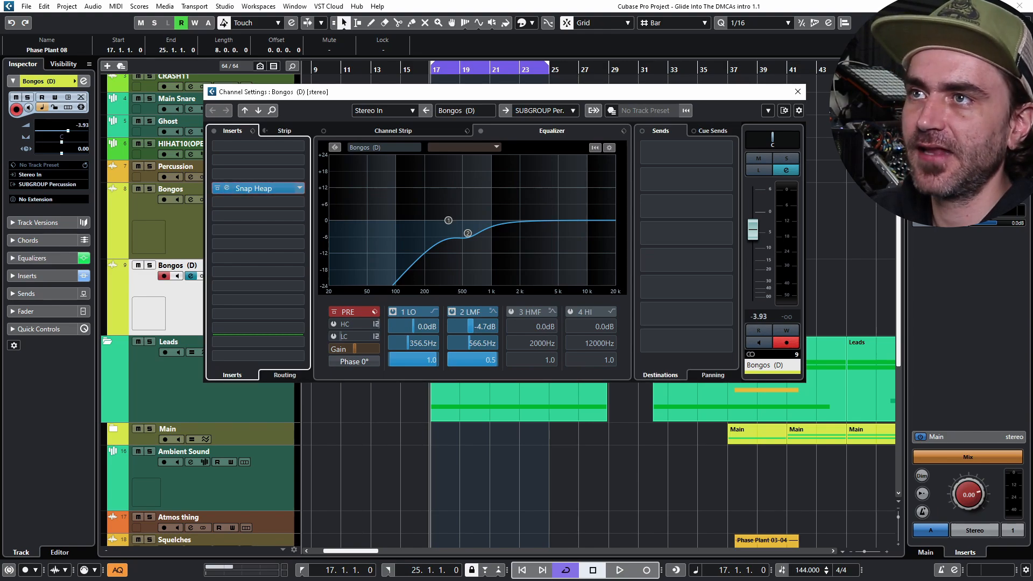
click(256, 188)
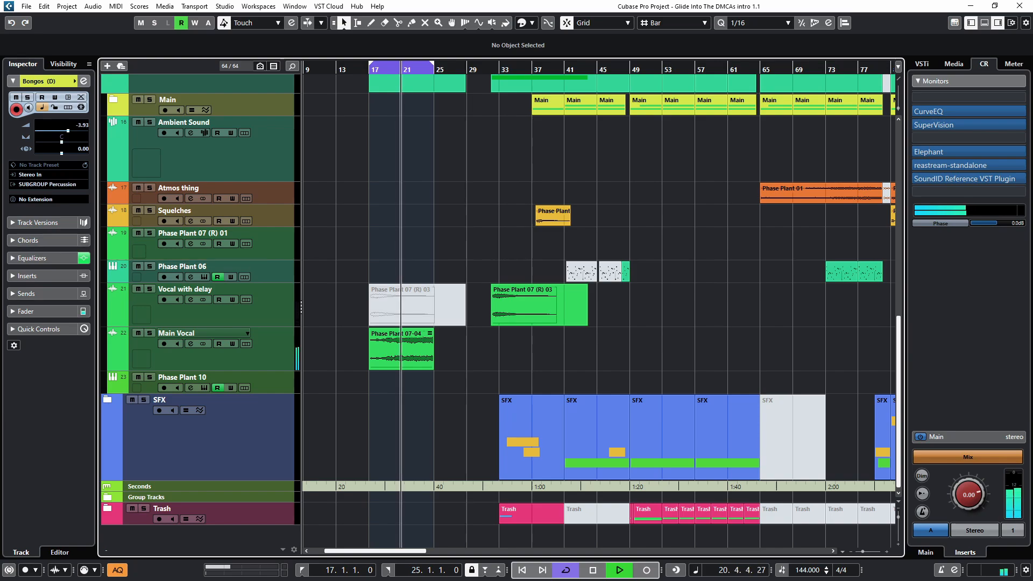
Review the looping intro clips and look through the lead tracks for further parts to bring into the intro
scroll(454, 350, up, 2)
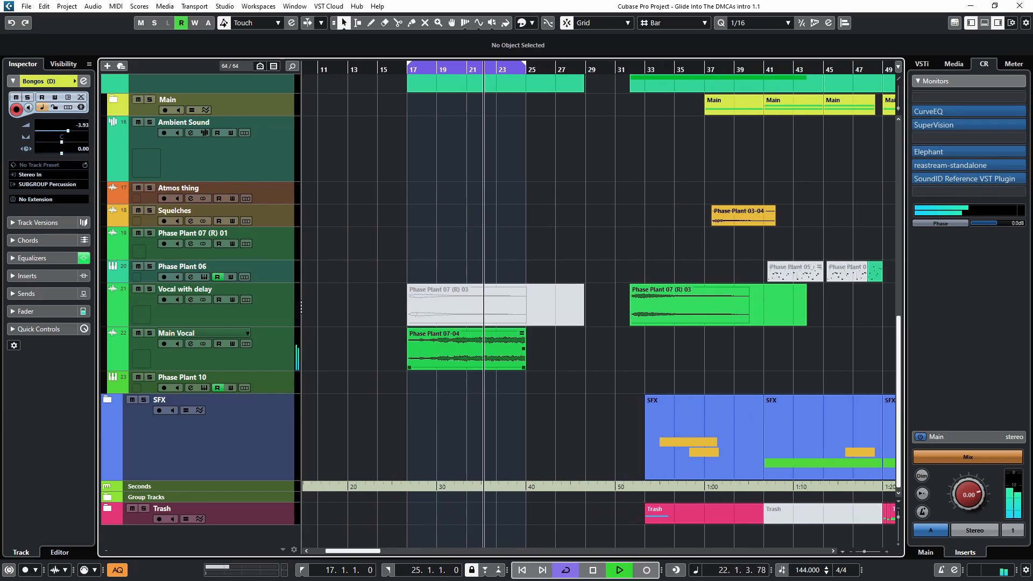
scroll(454, 350, left, 2)
scroll(599, 304, up, 5)
scroll(599, 304, right, 2)
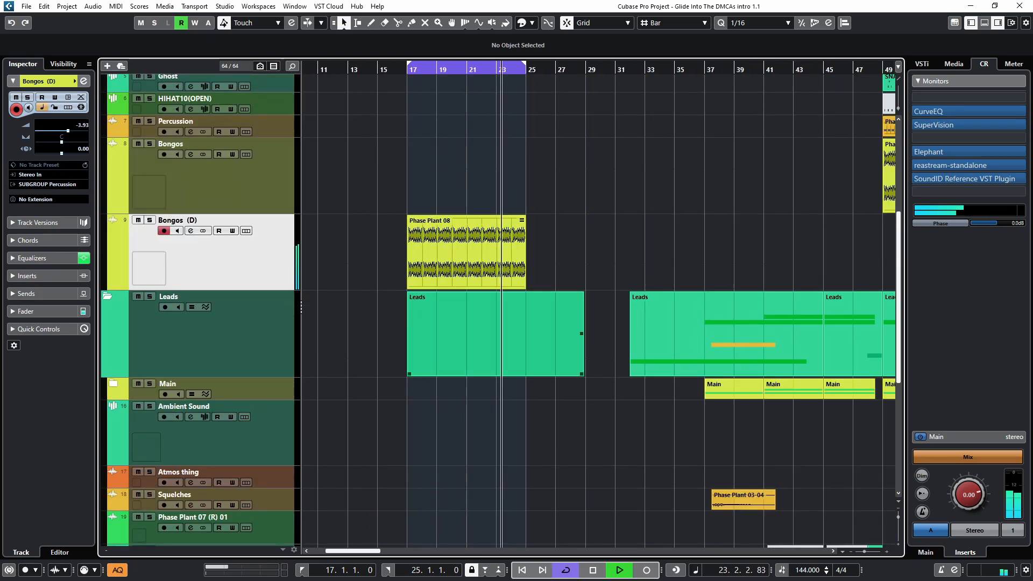
scroll(599, 304, down, 7)
ctrl+scroll(601, 306, down, 1)
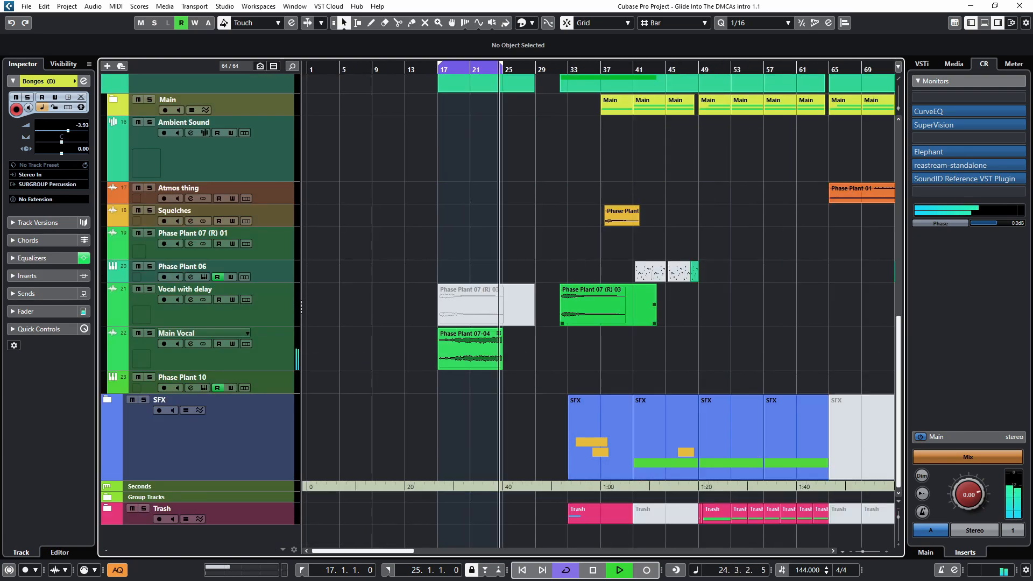
scroll(601, 307, right, 3)
scroll(599, 304, left, 2)
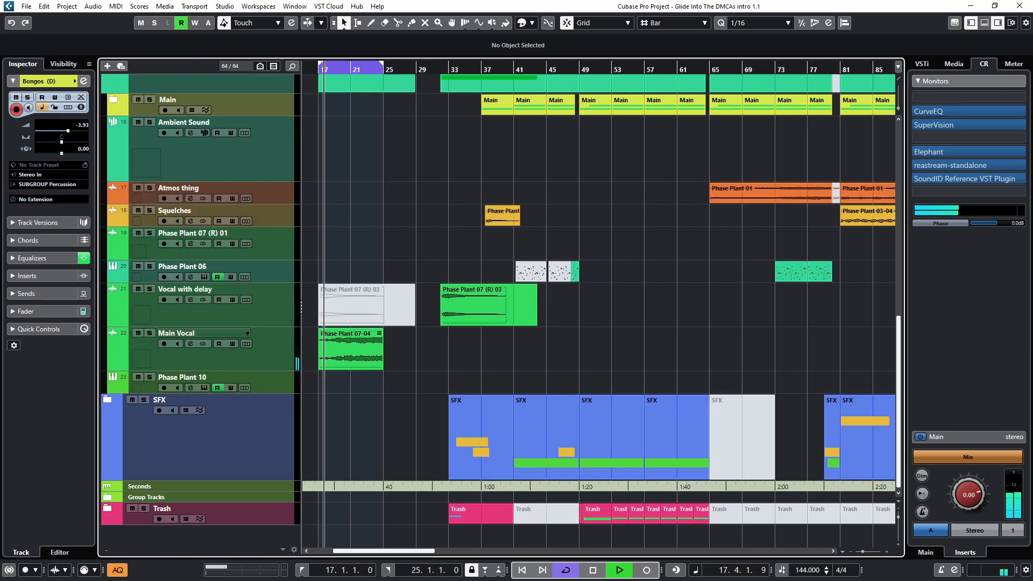
Try a copy of the Phase Plant 06 MIDI part from bar 73 at bar 18, and delete it
drag(791, 271, 342, 272)
key(Escape)
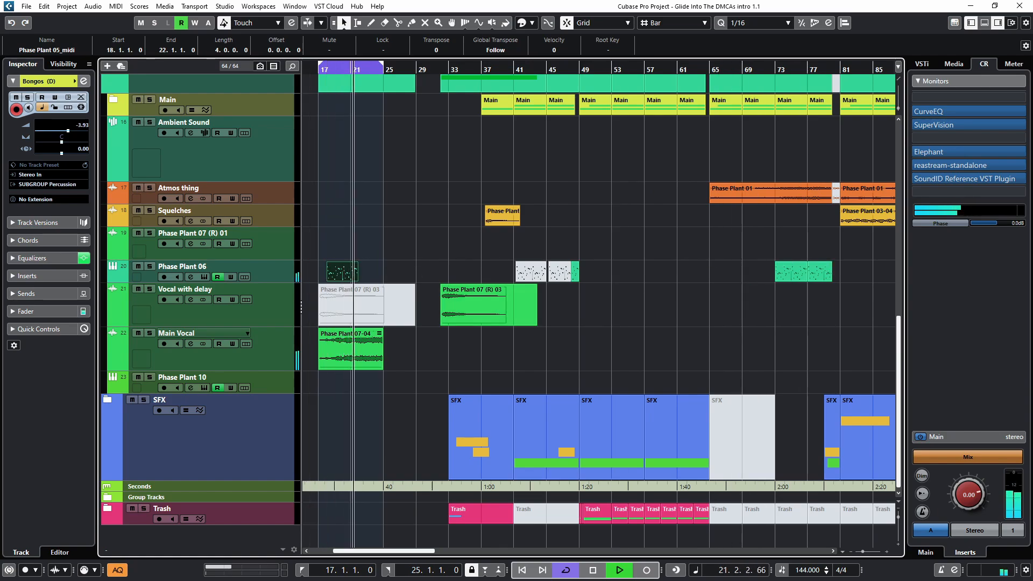
key(Delete)
Copy the Phase Plant 10 MIDI part at bar 97 to bar 17 on the same track
scroll(426, 271, down, 3)
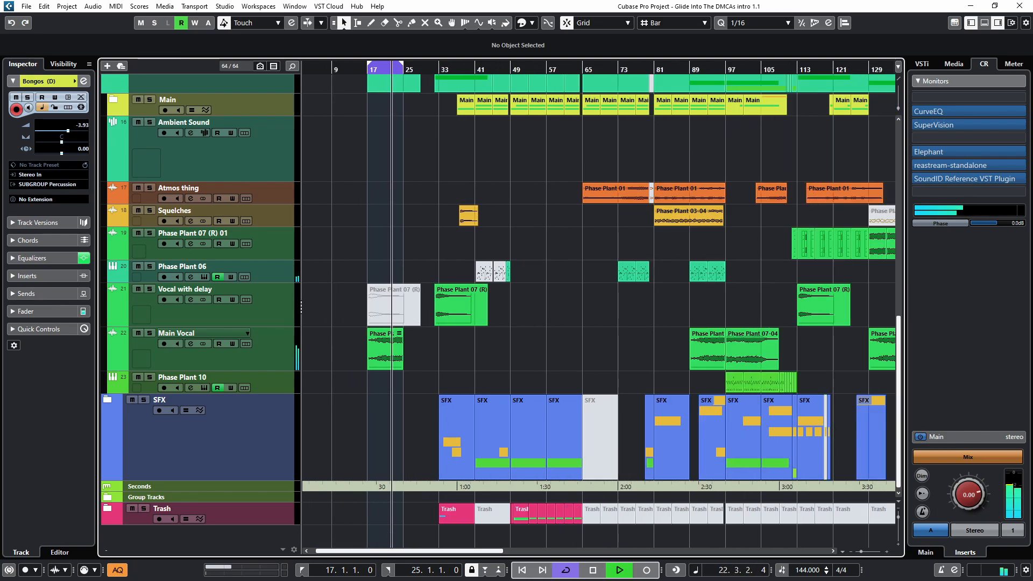
click(734, 383)
alt+drag(734, 383, 325, 383)
scroll(393, 383, up, 6)
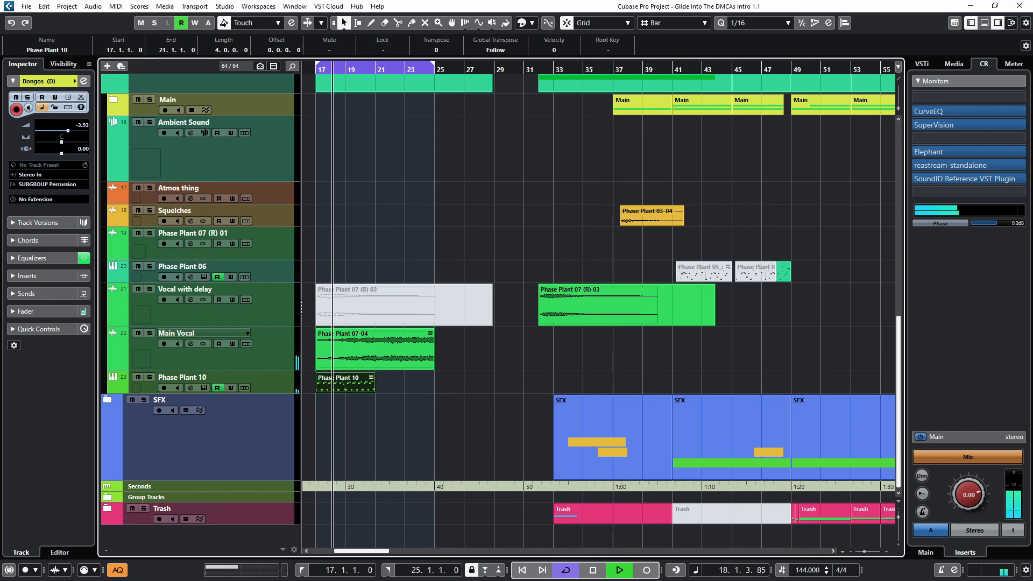
scroll(386, 382, down, 2)
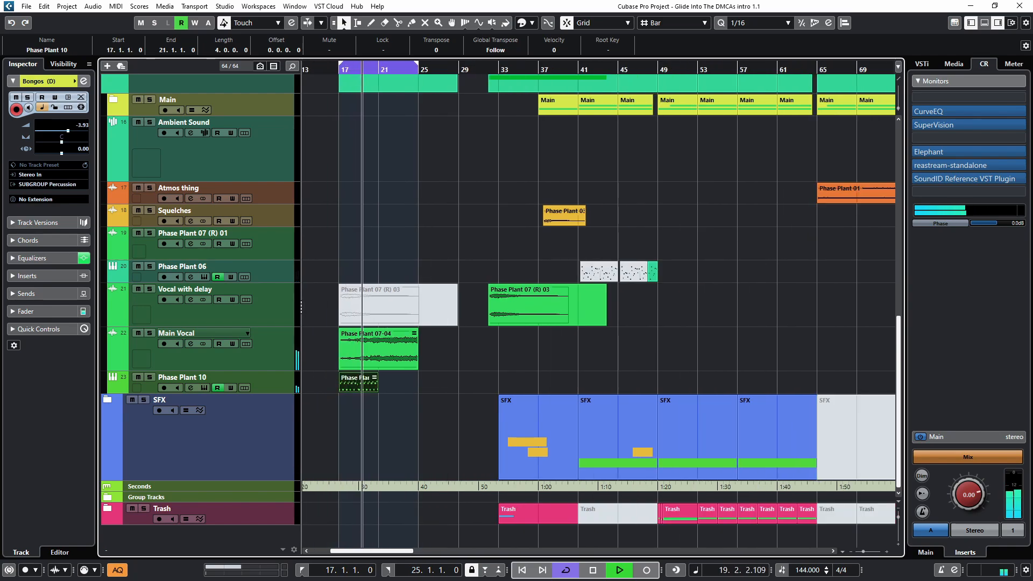
scroll(597, 304, left, 3)
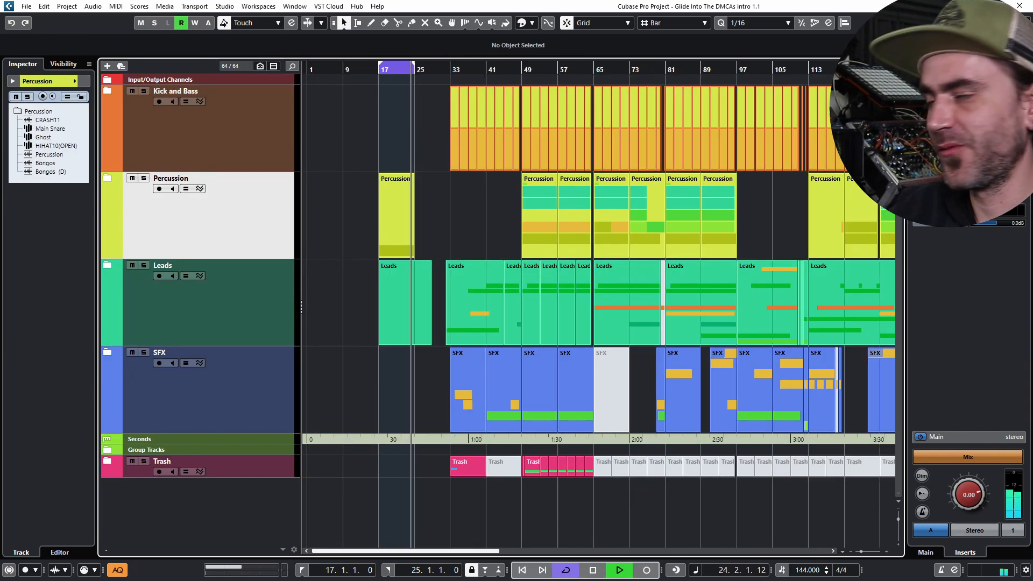
Restart playback from bar 17 and listen to the intro and later sections with the whole arrangement in view
key(space)
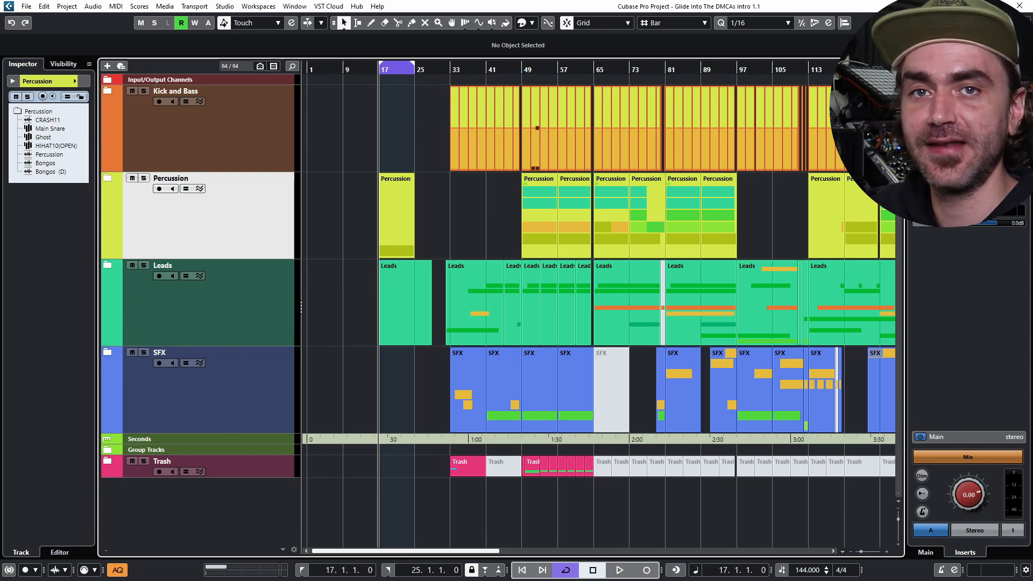
key(space)
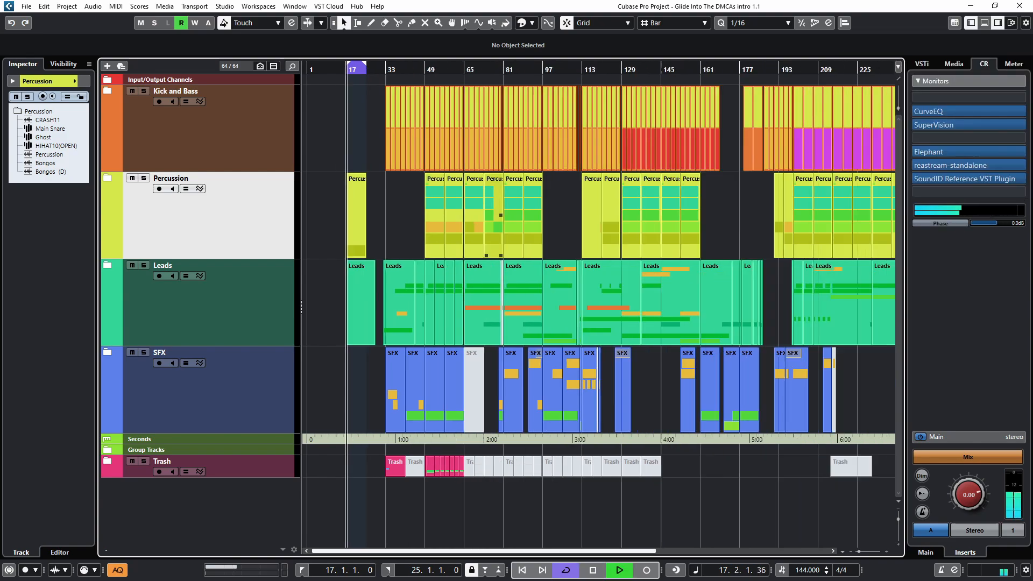
key(g)
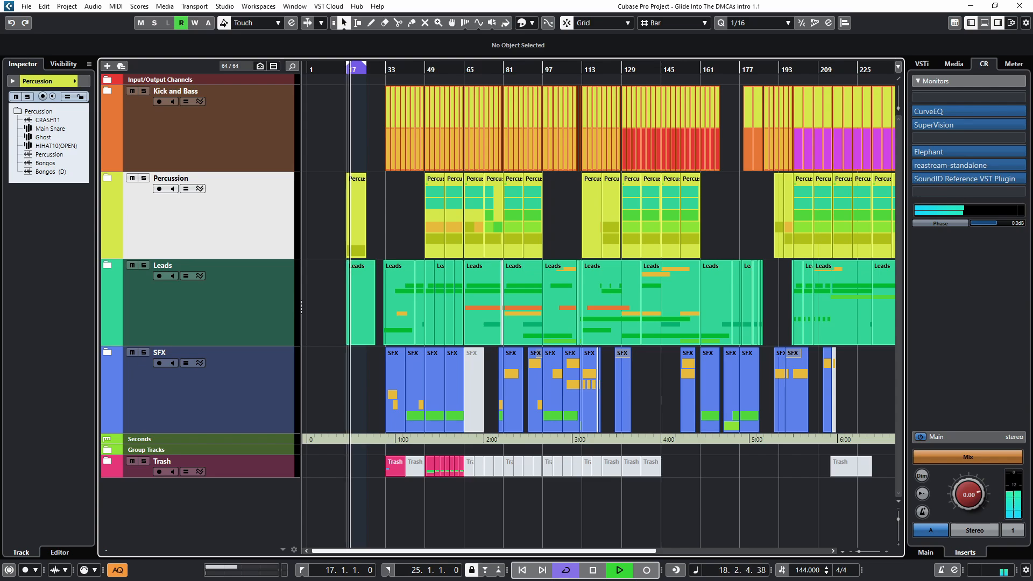
key(g)
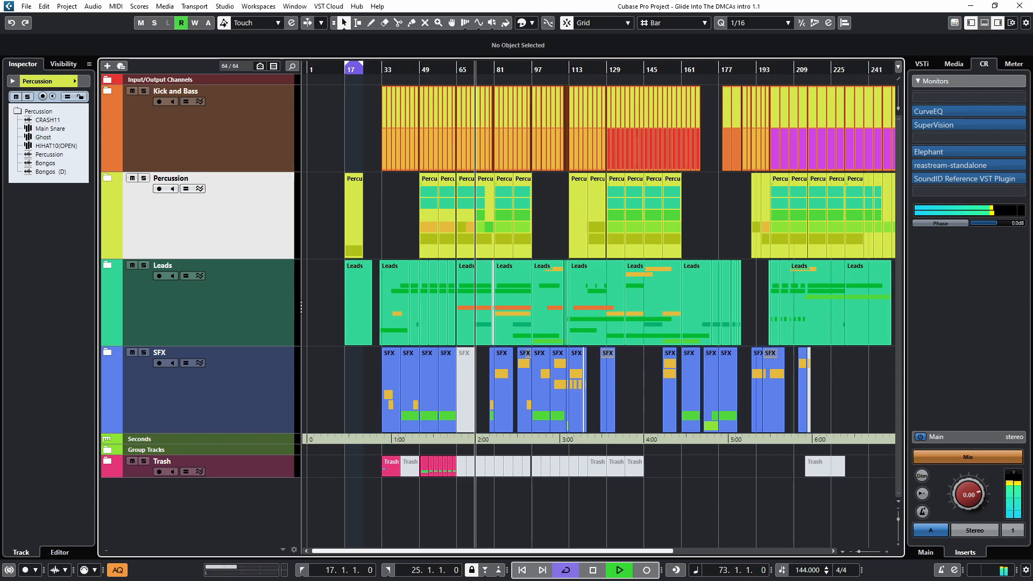
key(space)
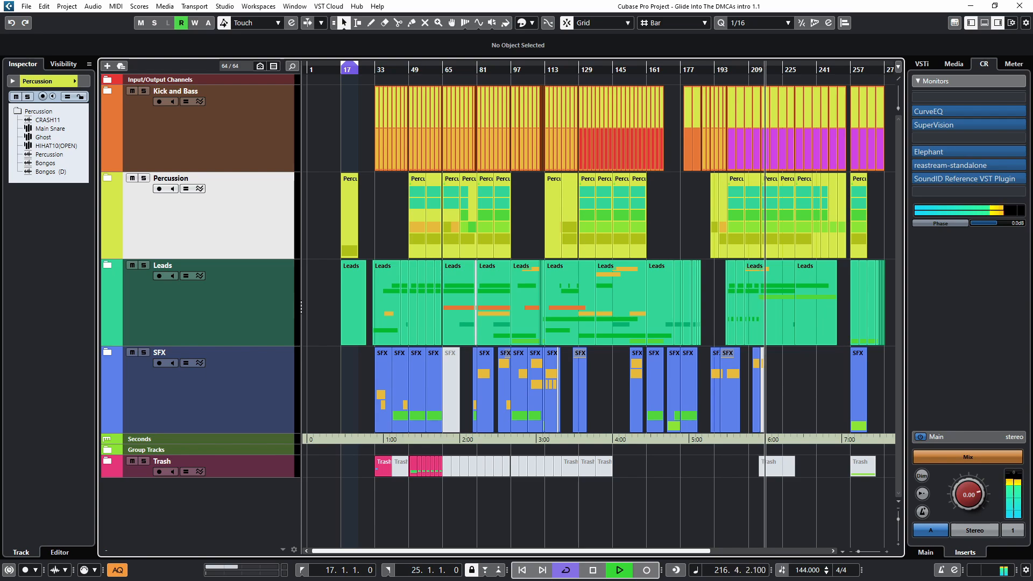
Copy the Cheeky Squeek parts that start at bar 49 to bar 17 on the same track
click(484, 67)
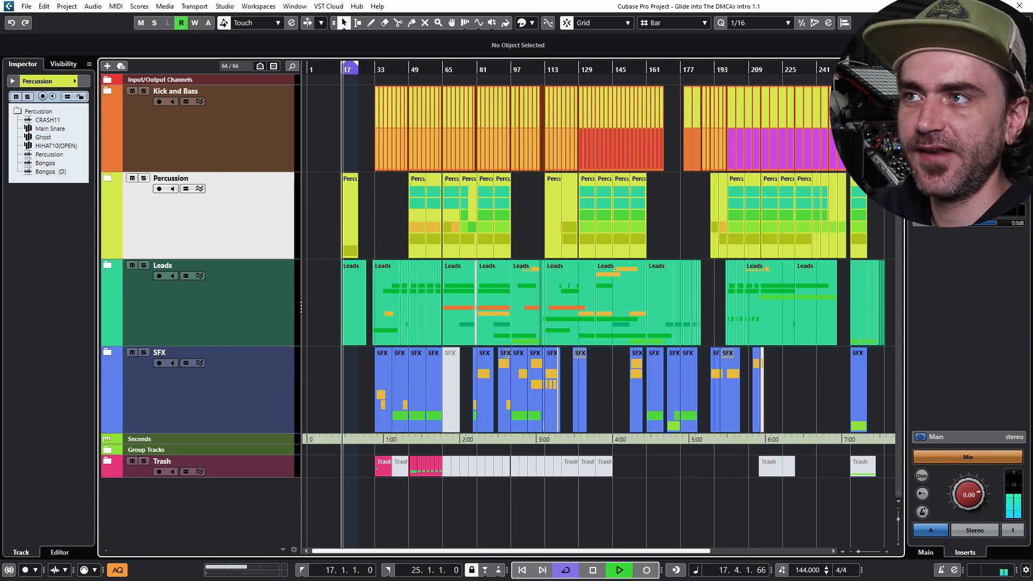
click(107, 265)
scroll(107, 265, down, 4)
click(113, 163)
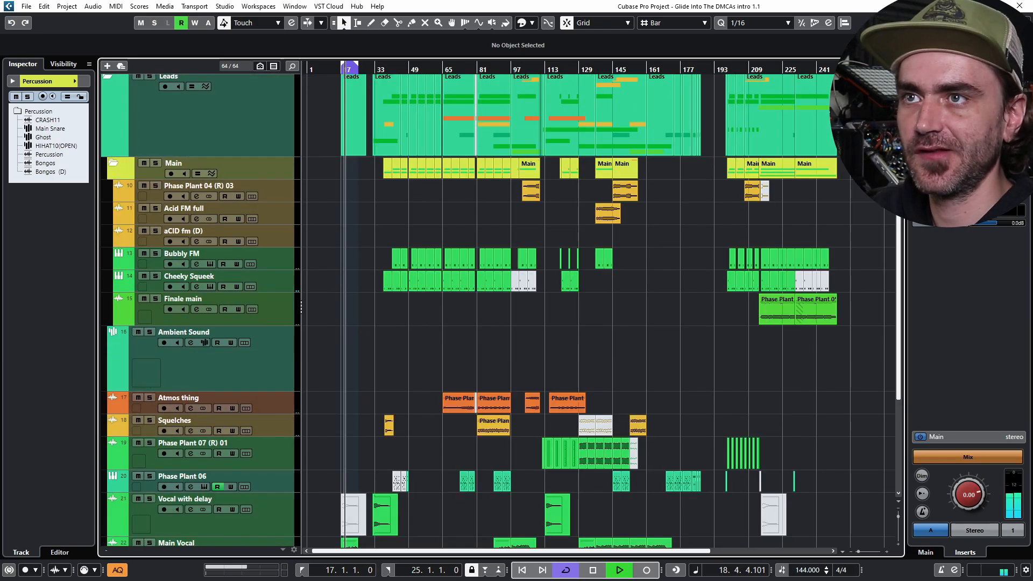
scroll(402, 236, up, 4)
scroll(412, 263, up, 1)
scroll(419, 269, left, 3)
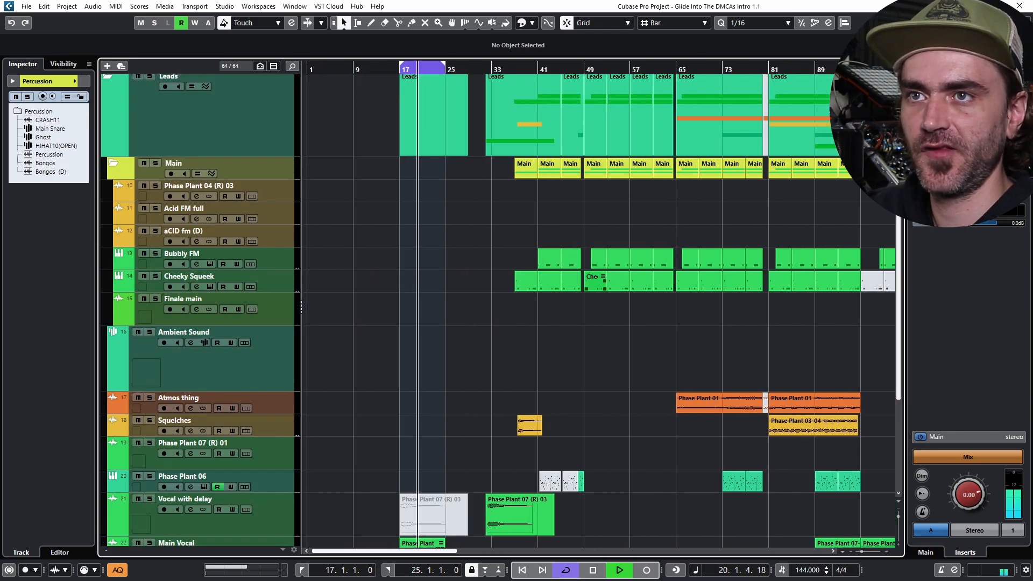
drag(594, 281, 484, 294)
click(479, 312)
key(space)
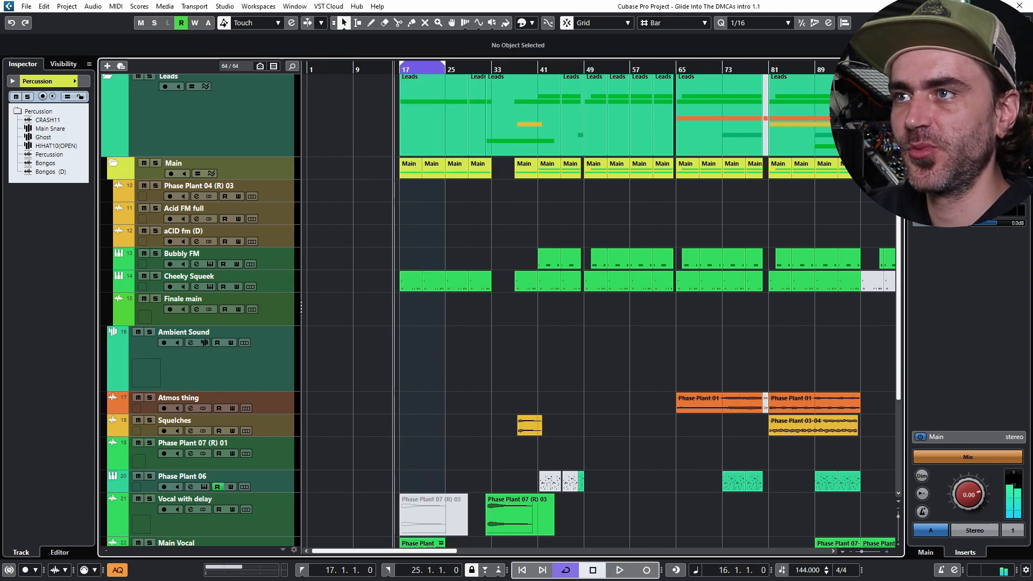
Listen to the intro with the added Cheeky Squeek parts, and collapse the Main and Leads folders
drag(405, 229, 456, 282)
key(space)
click(457, 311)
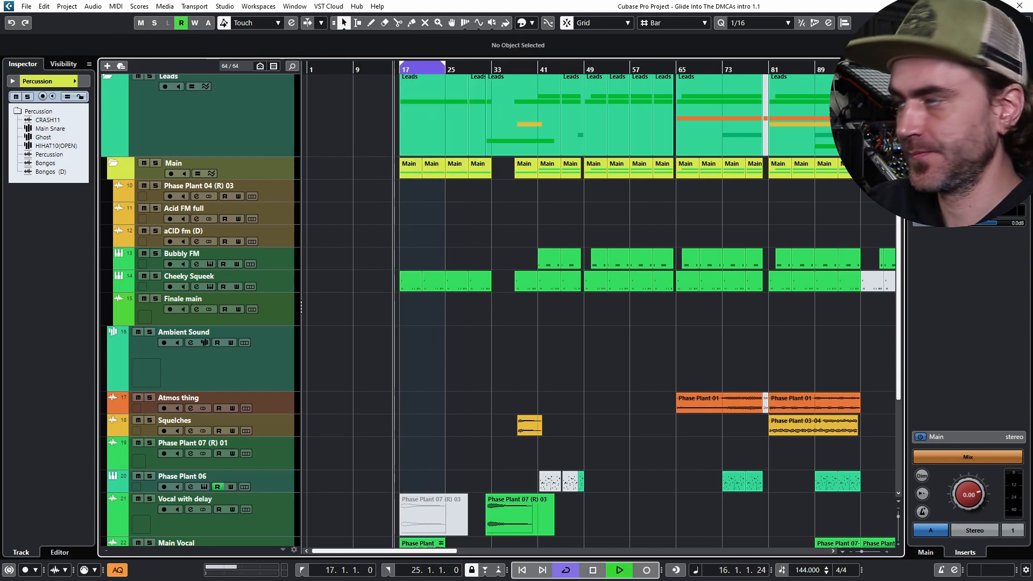
scroll(409, 311, down, 3)
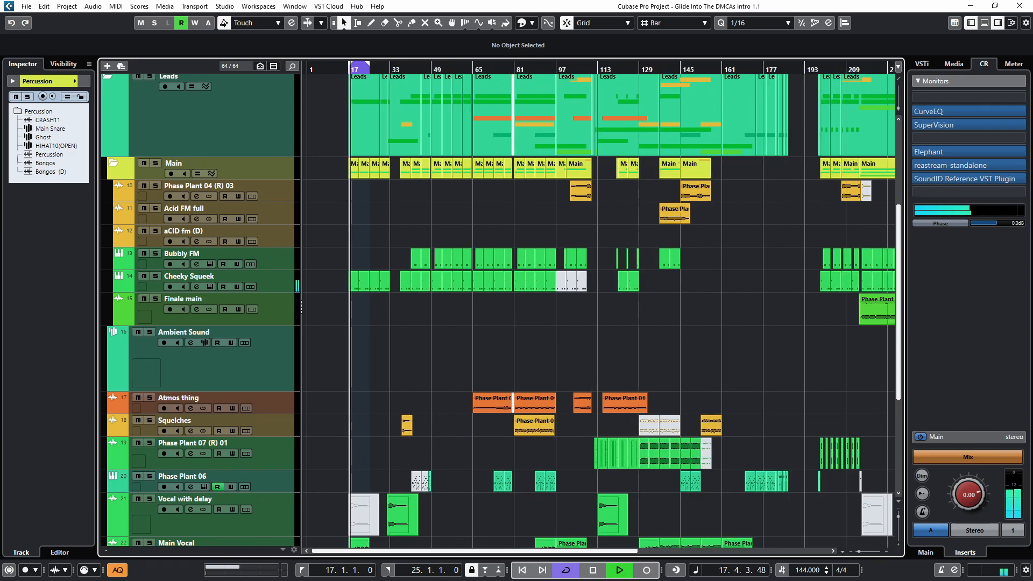
scroll(409, 311, up, 4)
scroll(409, 311, left, 3)
scroll(409, 311, up, 3)
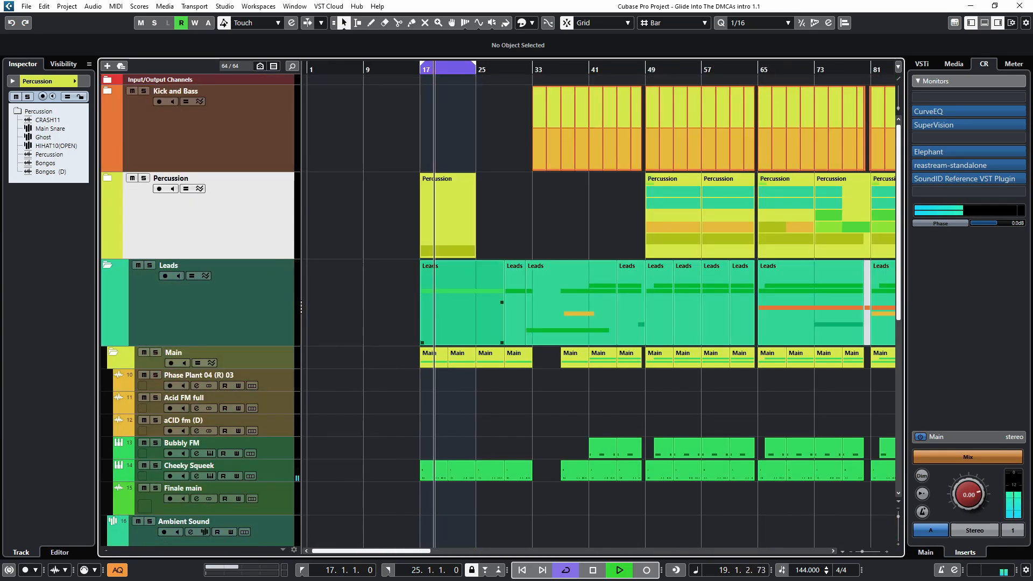
click(113, 352)
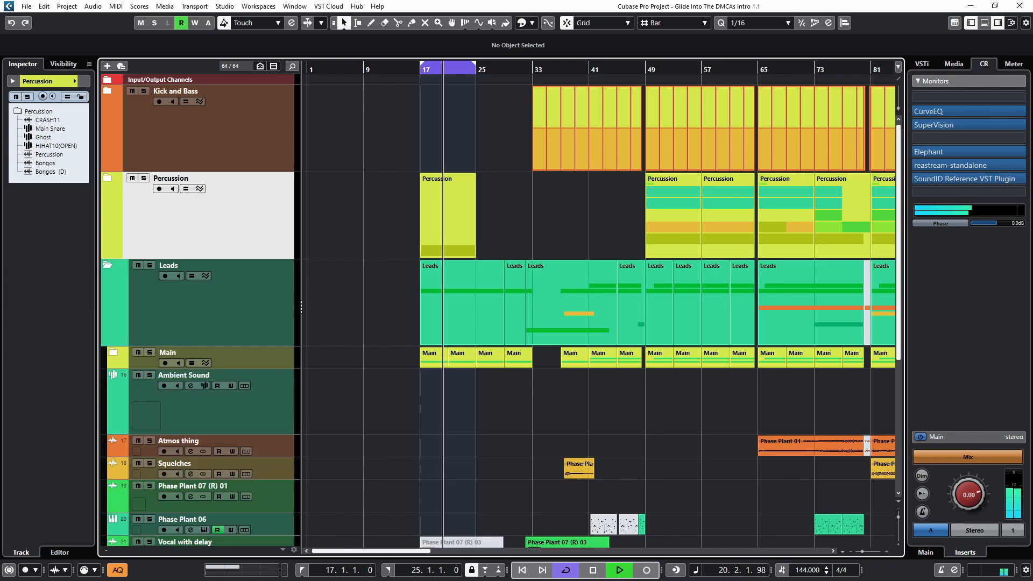
click(107, 266)
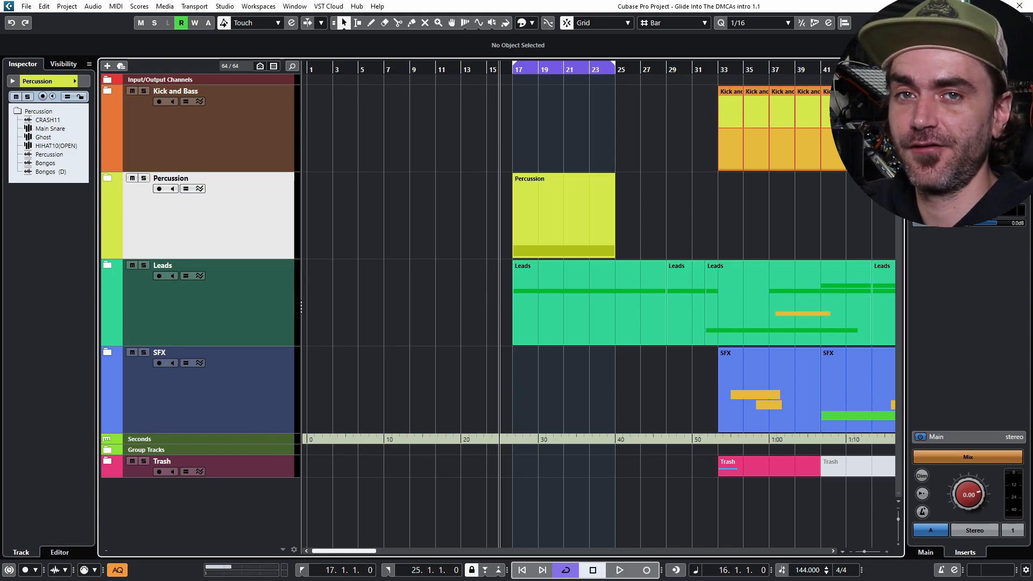
Copy the Phase Plant 02 (R) (R) kick part at bar 33 in the Kick and Bass folder to bar 1
click(107, 91)
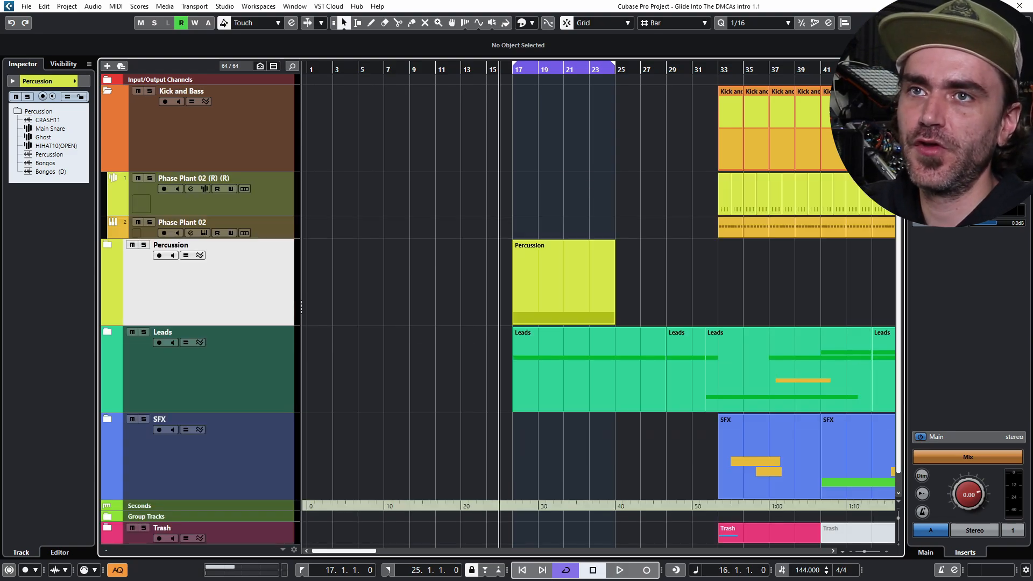
drag(724, 186, 312, 186)
scroll(312, 187, up, 5)
scroll(312, 186, up, 3)
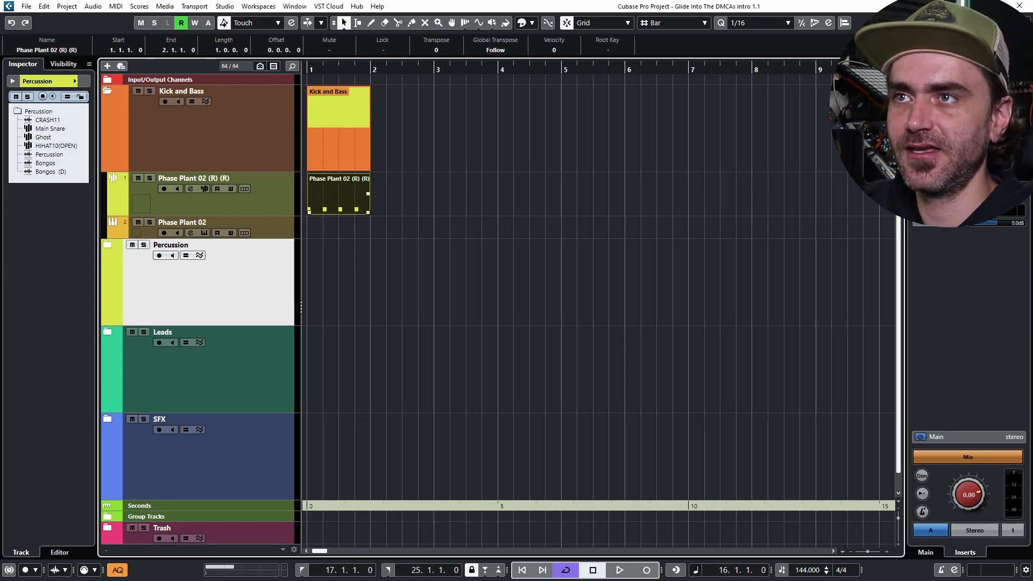
Trim the kick part at bar 1 to its first hit and replace it with an audio render on a new track
click(404, 202)
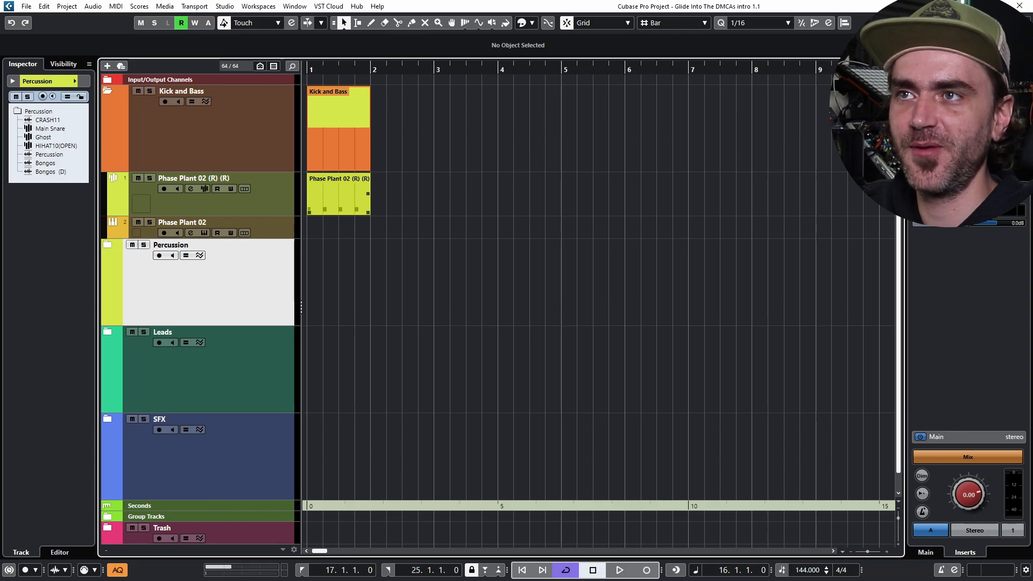
drag(342, 212, 318, 211)
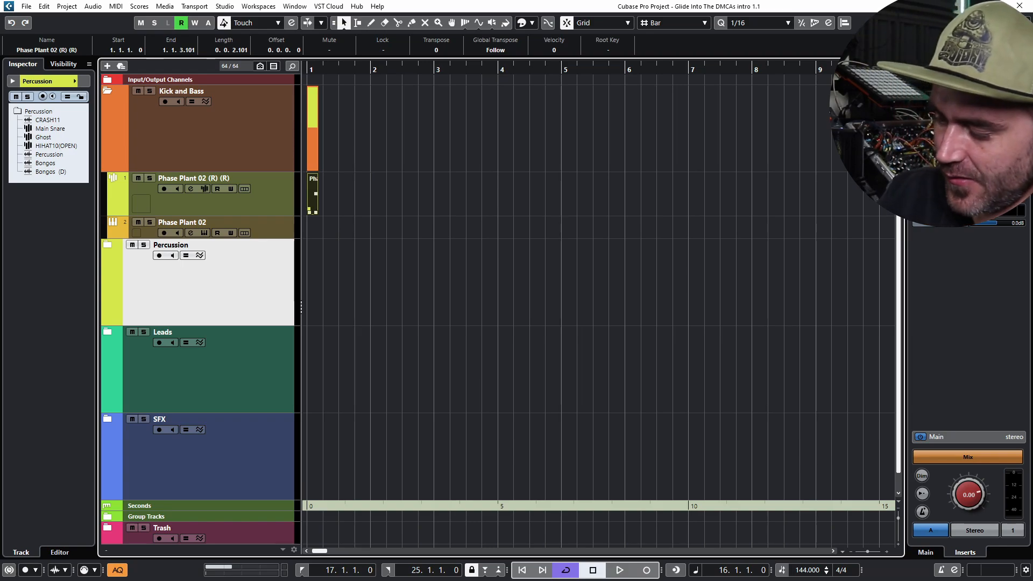
key(ctrl+r)
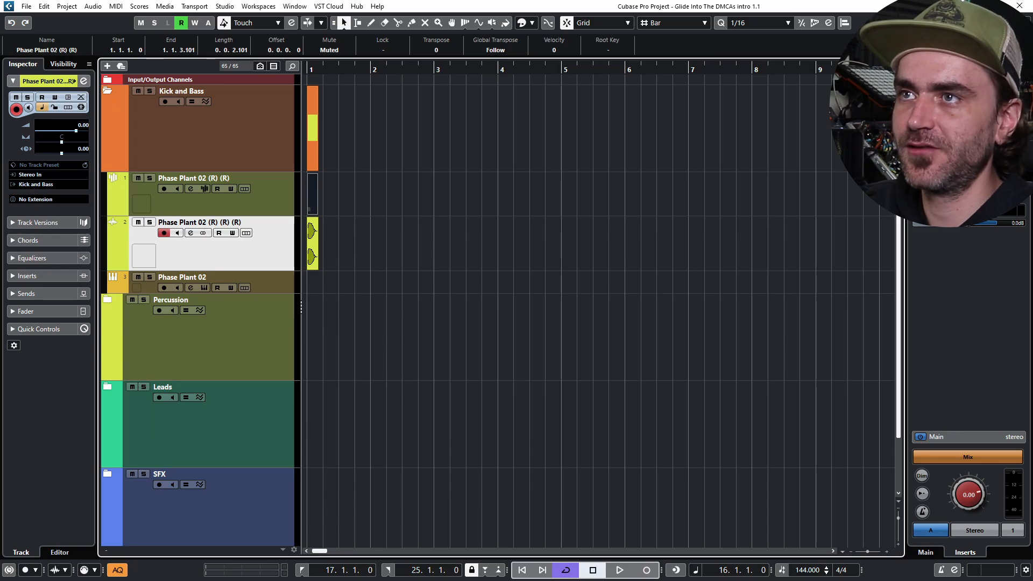
key(Delete)
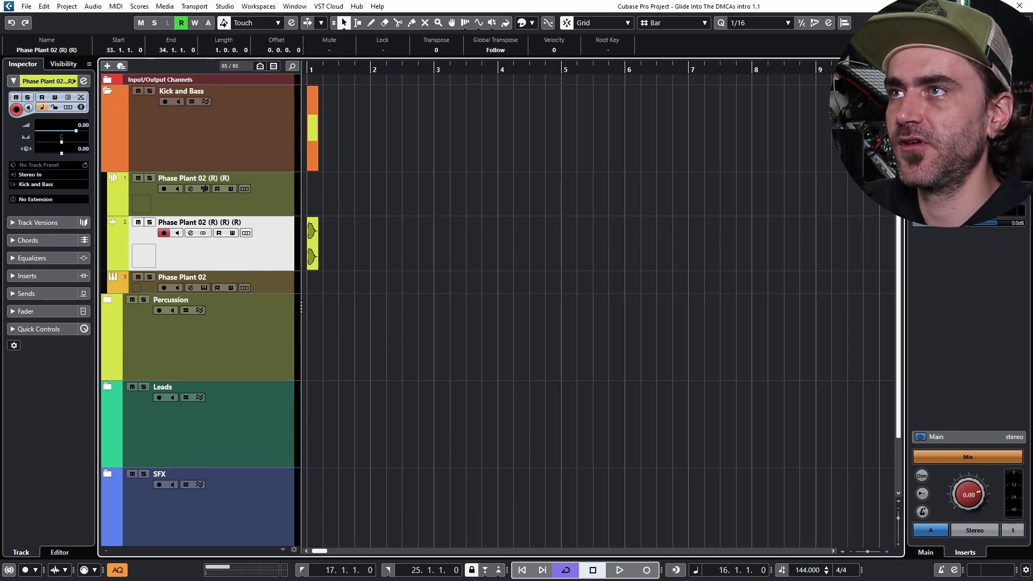
Load CloudSeed into the third insert slot of the rendered kick track
key(e)
click(259, 174)
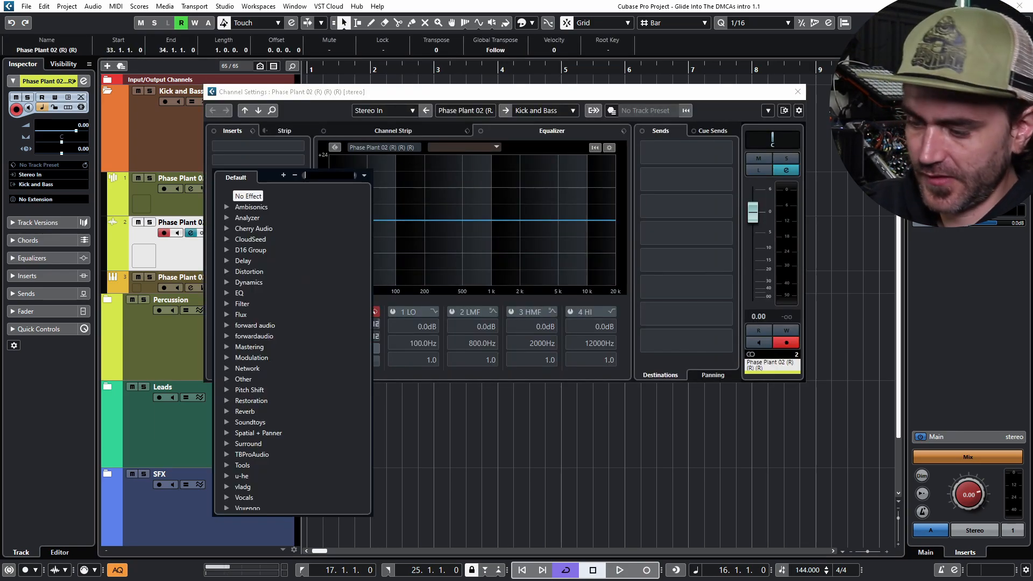
text(clo)
key(Return)
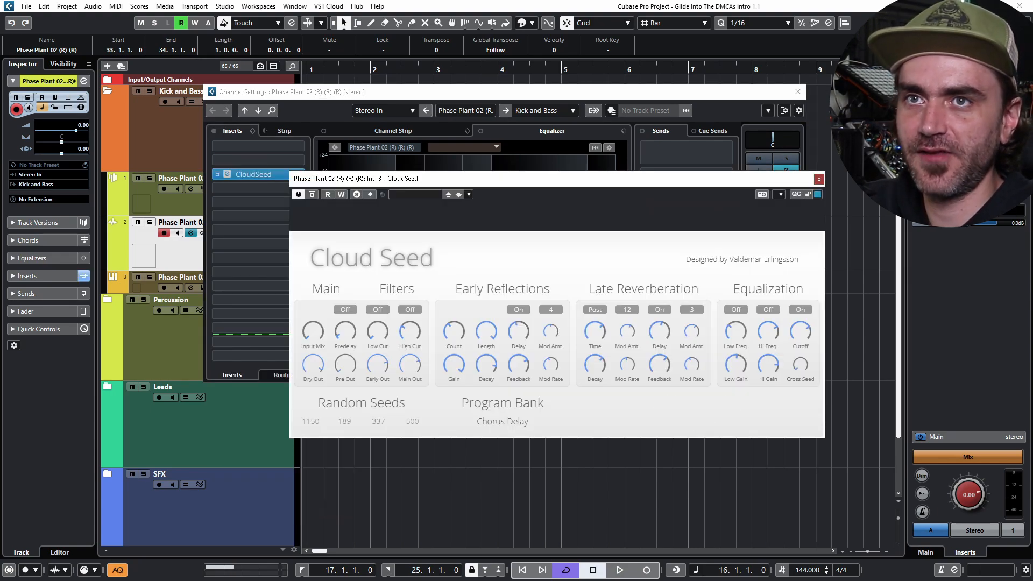
click(819, 179)
click(798, 92)
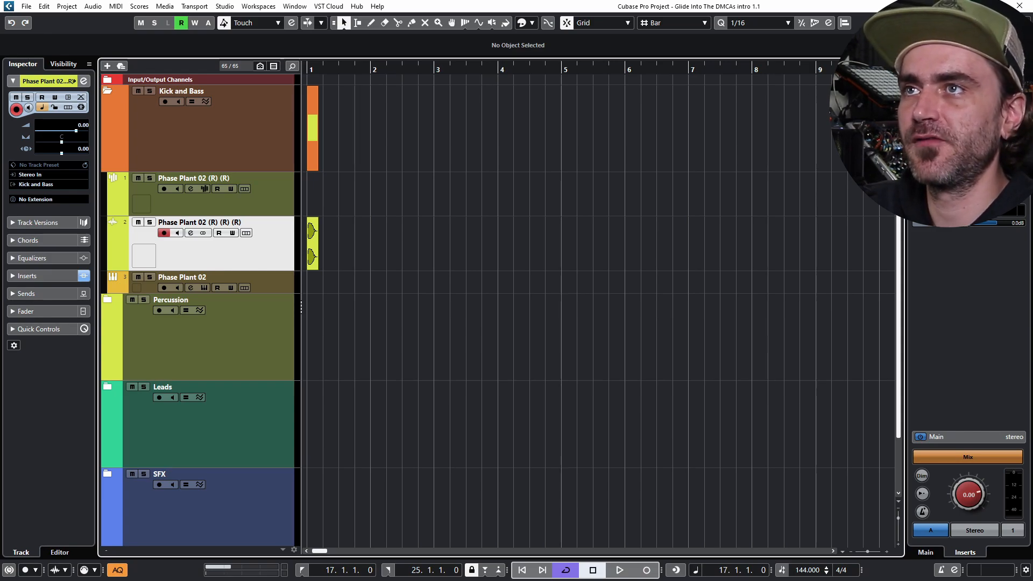
Play the rendered kick hit through CloudSeed from bar 1
click(309, 70)
key(space)
key(space)
Try rendering the kick hit to another audio track with the current settings, and undo the render
click(312, 244)
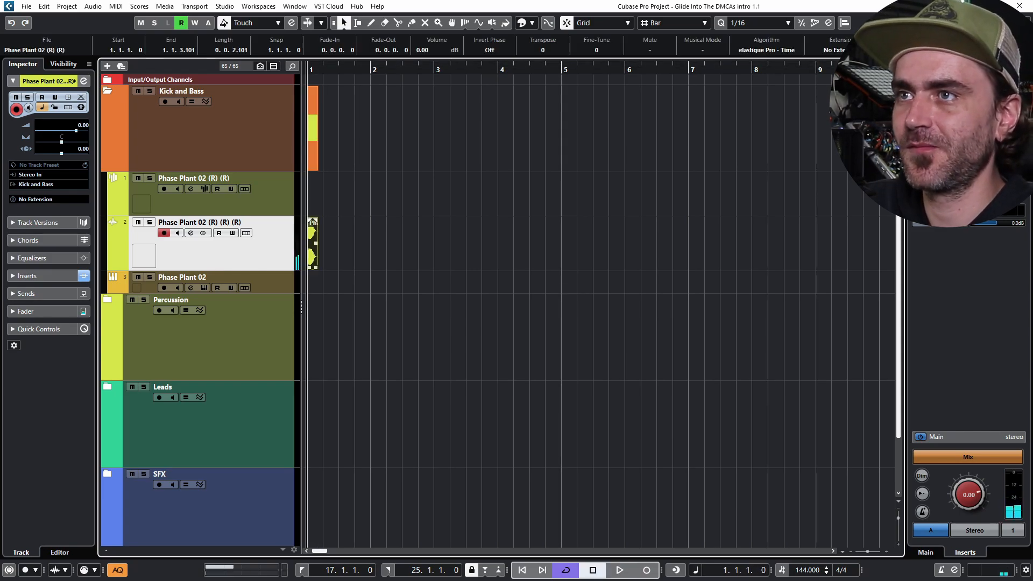
key(ctrl+alt+r)
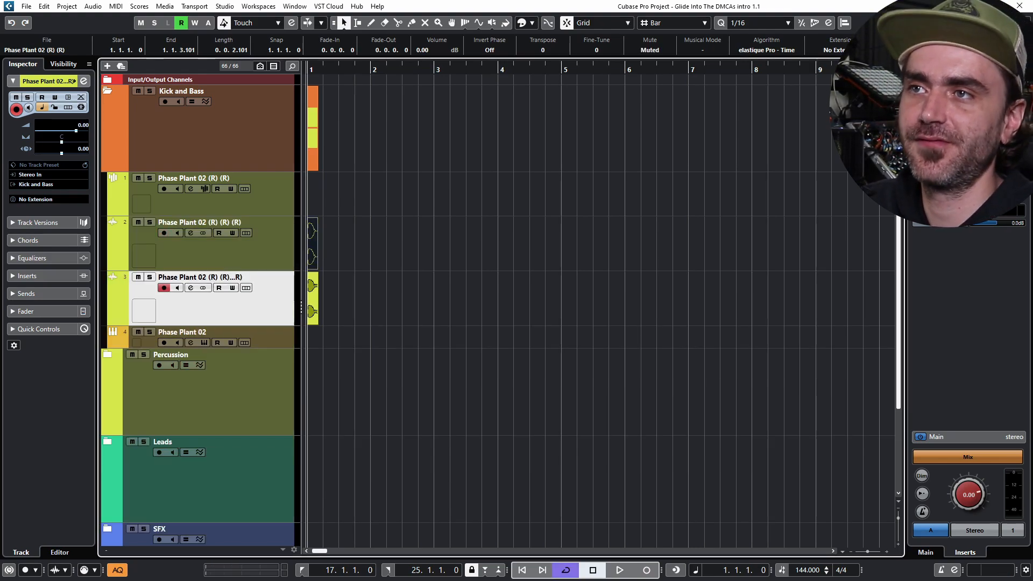
key(ctrl+z)
Render the kick hit with its channel settings, using a Bars & Beats tail of 7.3.0.56
right_click(315, 249)
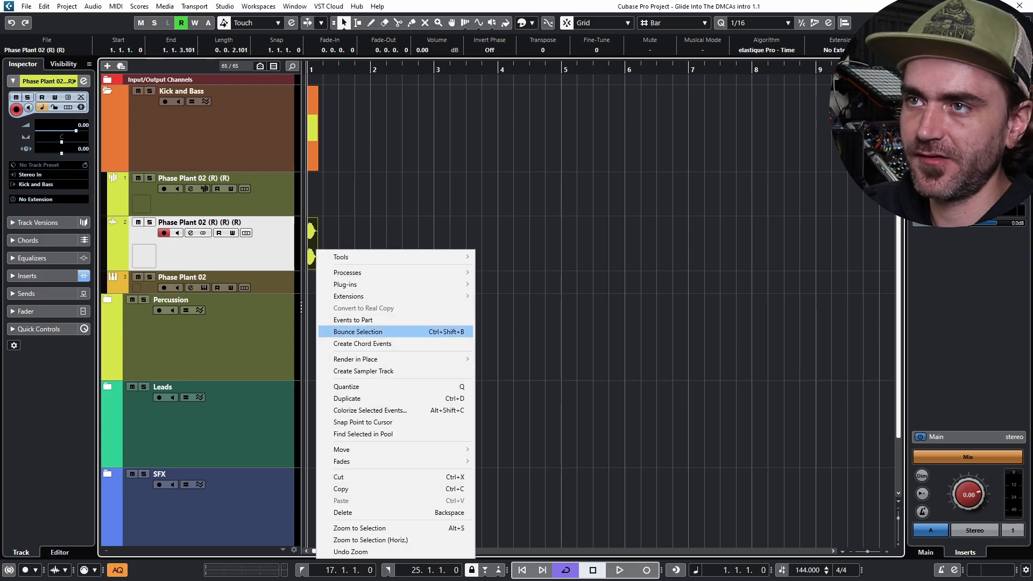
mouse_move(408, 359)
click(515, 370)
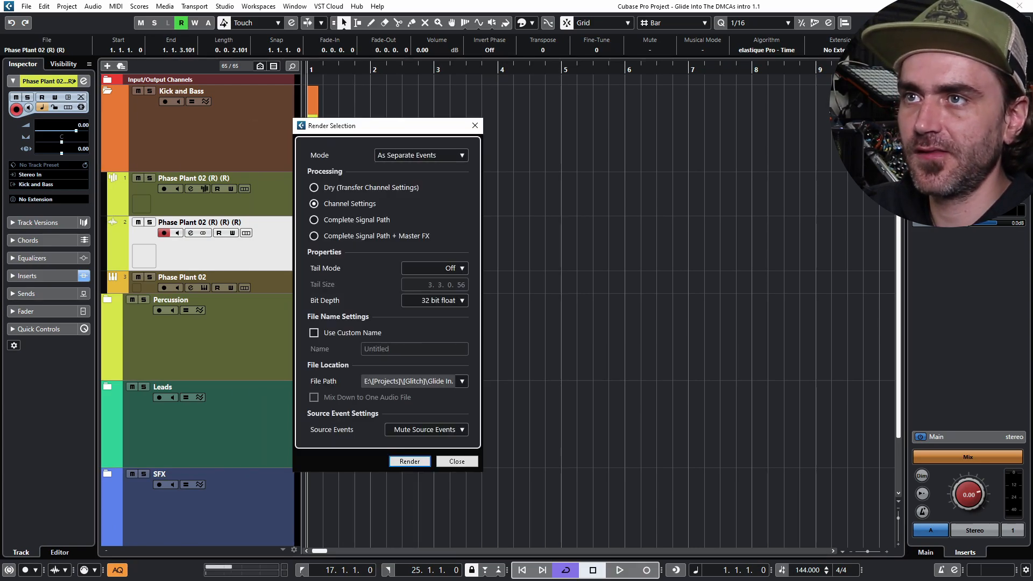
click(435, 268)
click(429, 302)
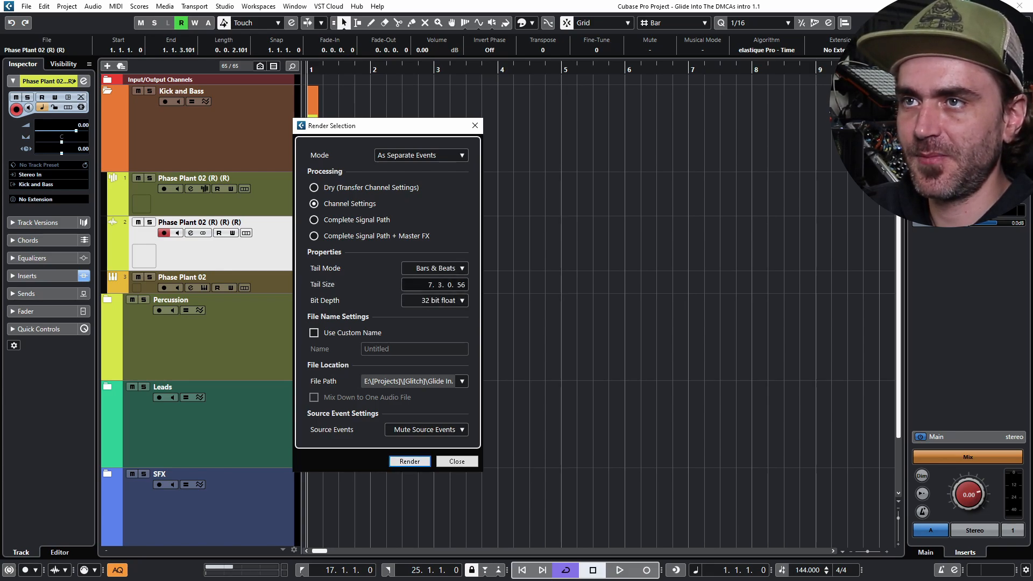
key(Return)
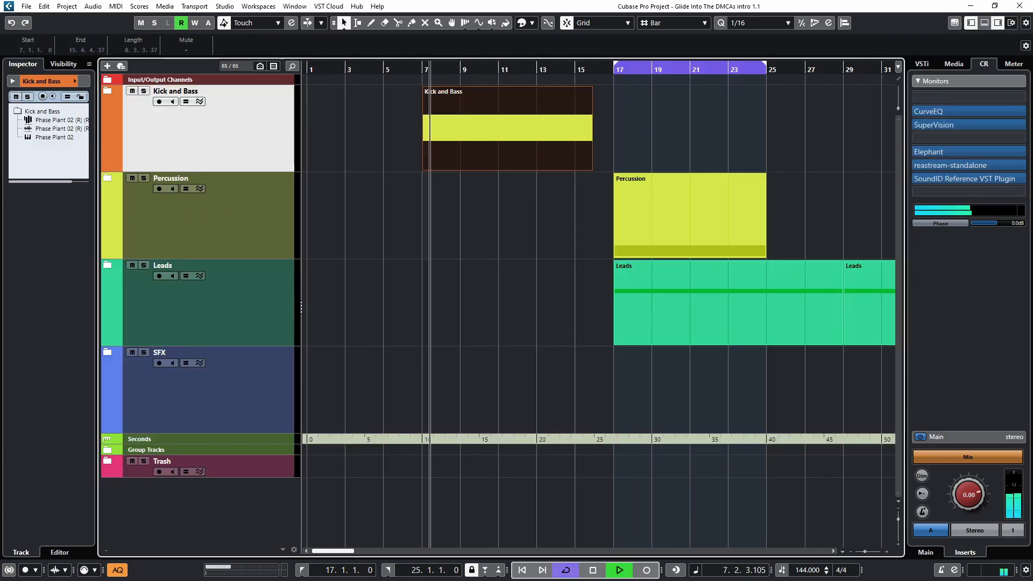
Move the Percussion and Leads parts at bar 17 to bar 7 and set the loop range to bars 7 to 15
drag(570, 223, 683, 292)
drag(667, 221, 476, 196)
click(423, 70)
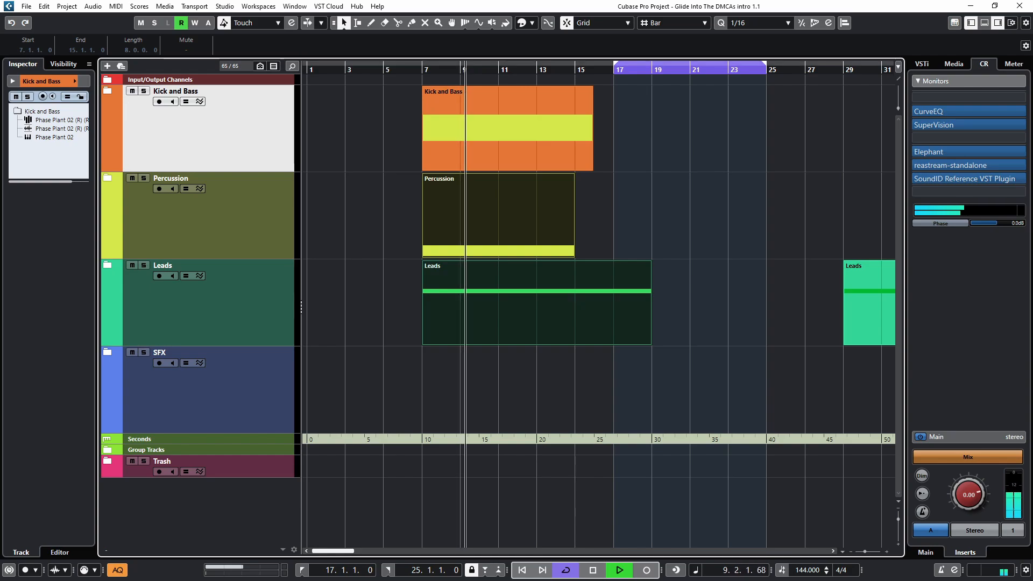
key(p)
key(ctrl+shift+a)
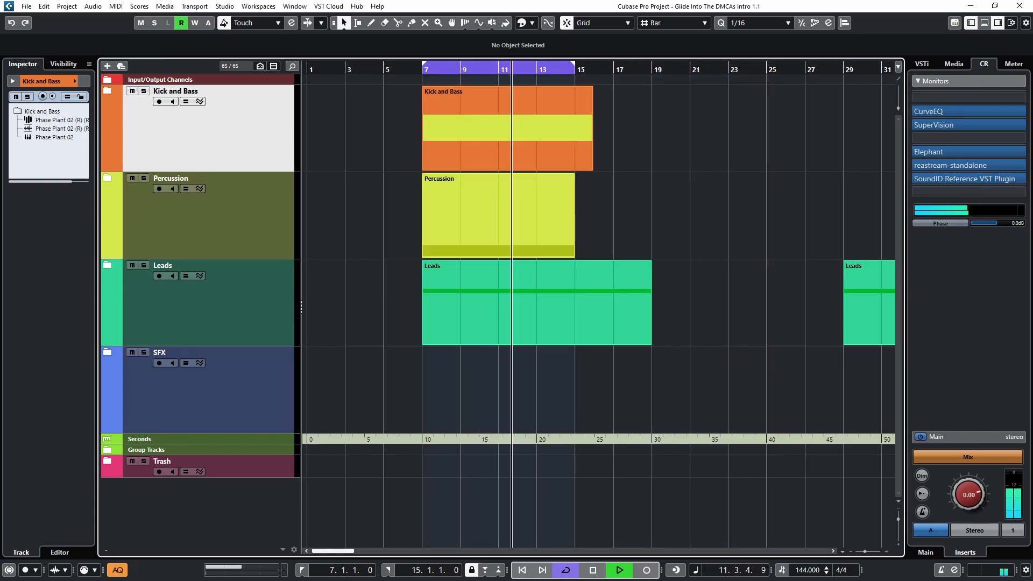
Mute the Phase Plant 10 and Main Vocal tracks in the Leads folder during loop playback
scroll(598, 304, down, 3)
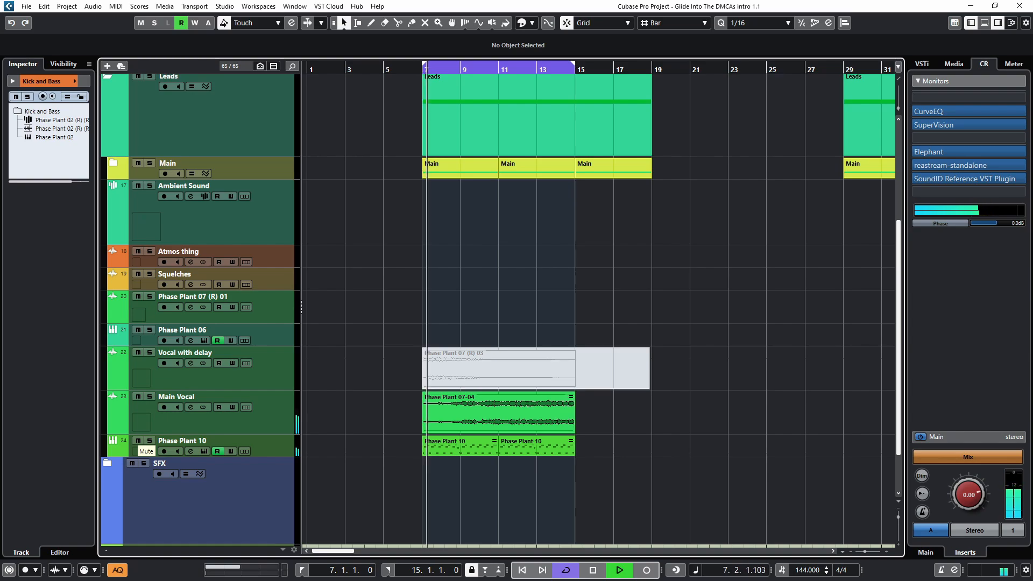
click(139, 440)
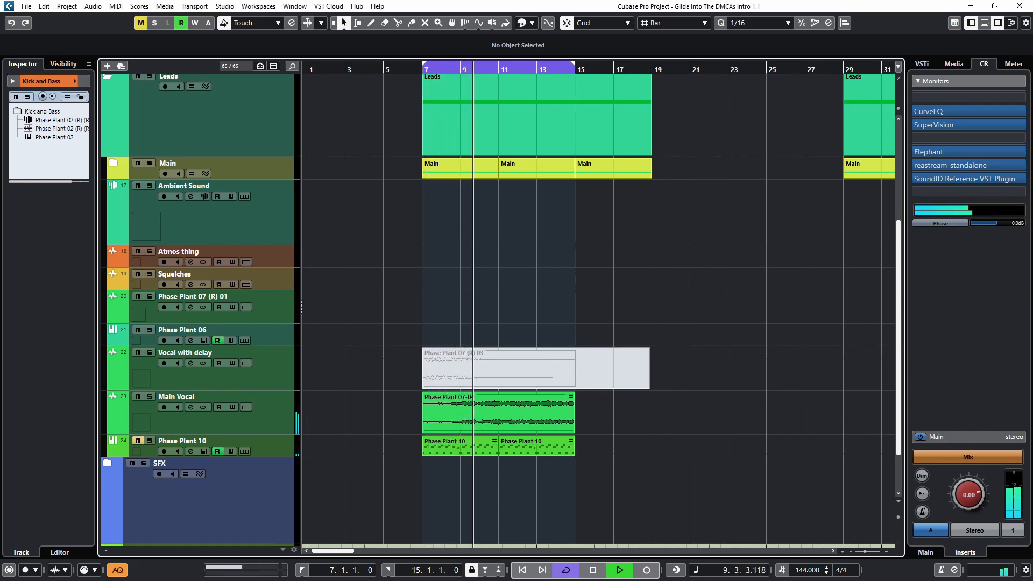
click(138, 396)
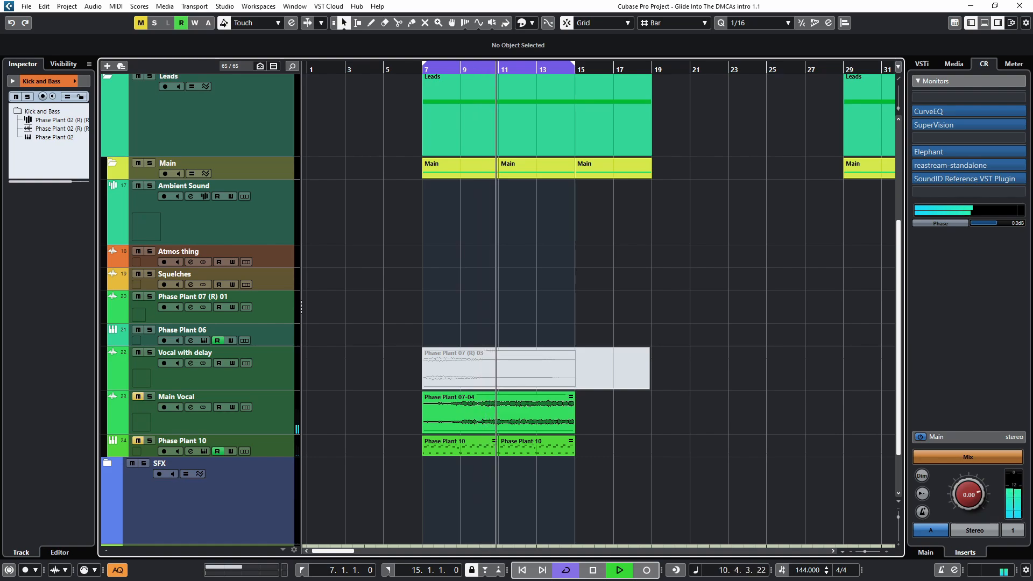
Expand the Main folder, stop playback and inspect the Cheeky Squeek track's channel inserts and EQ
click(114, 163)
key(h)
key(h)
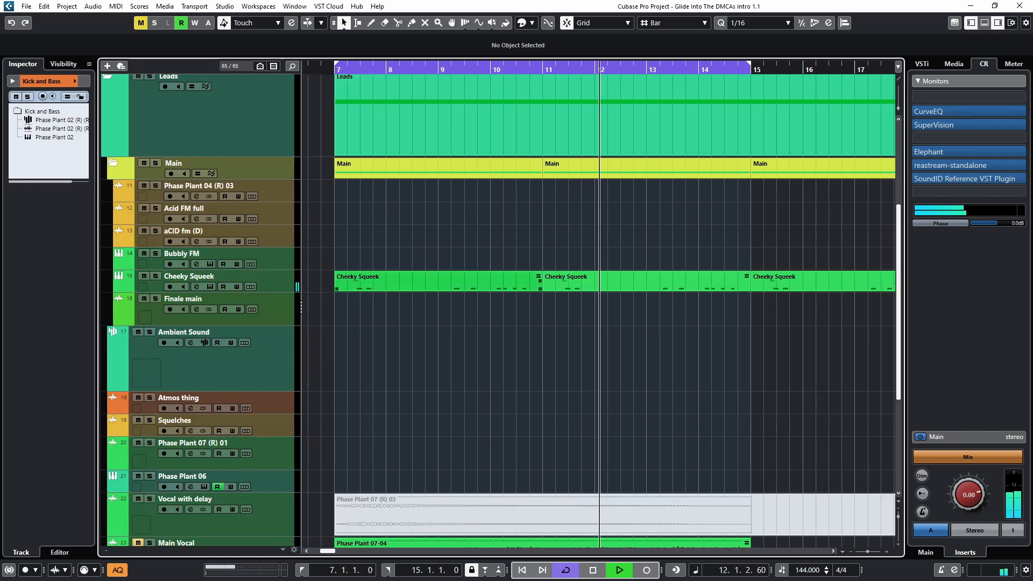
key(g)
key(space)
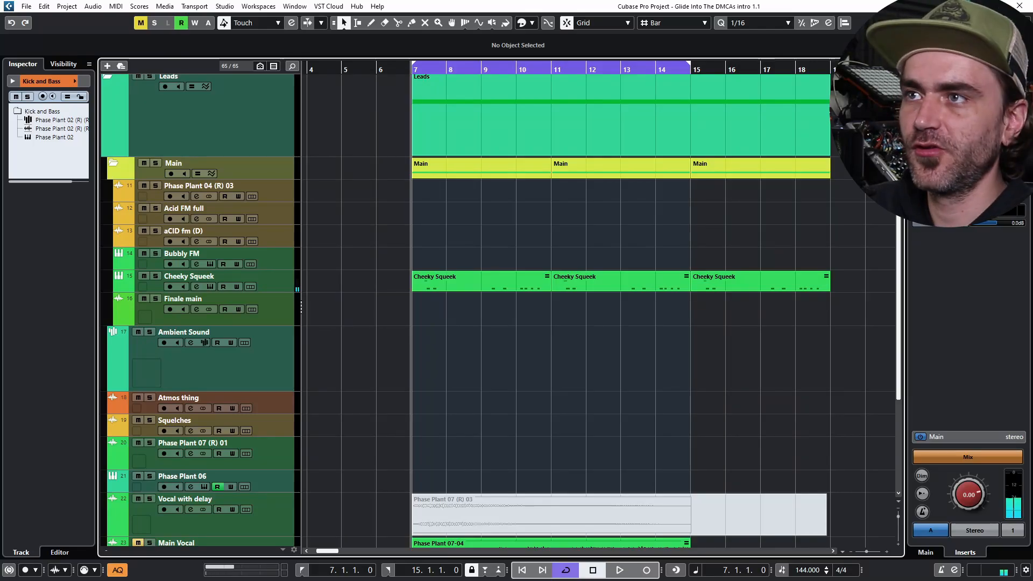
click(237, 277)
click(83, 81)
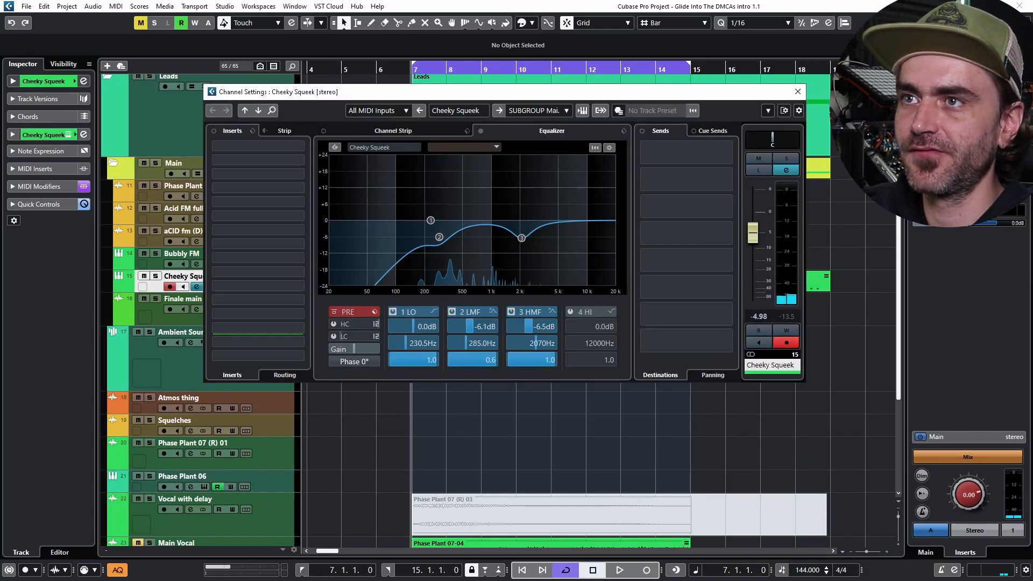
click(84, 81)
Duplicate the Cheeky Squeek track and delete all events from the duplicate
right_click(271, 276)
click(301, 310)
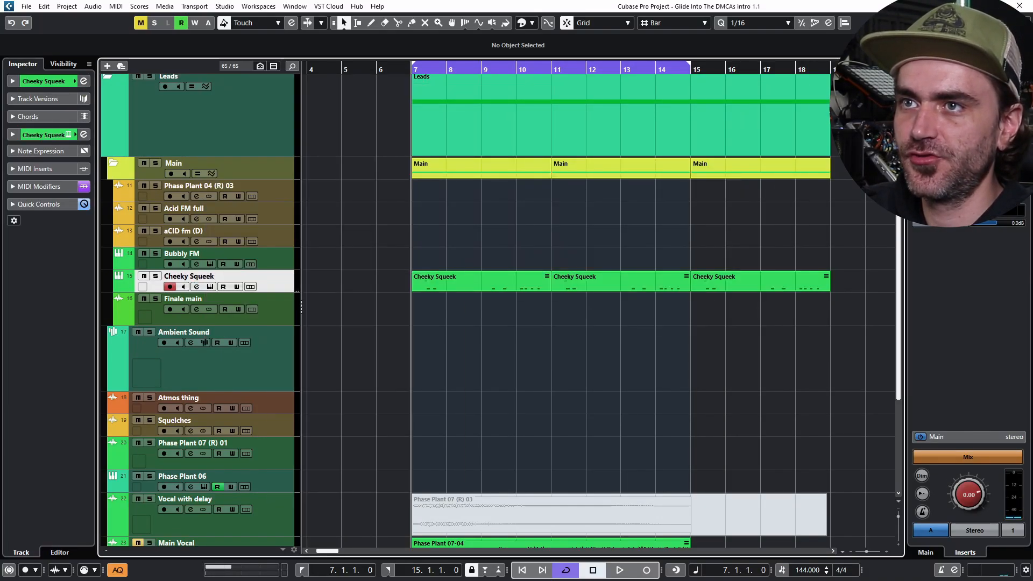
right_click(283, 300)
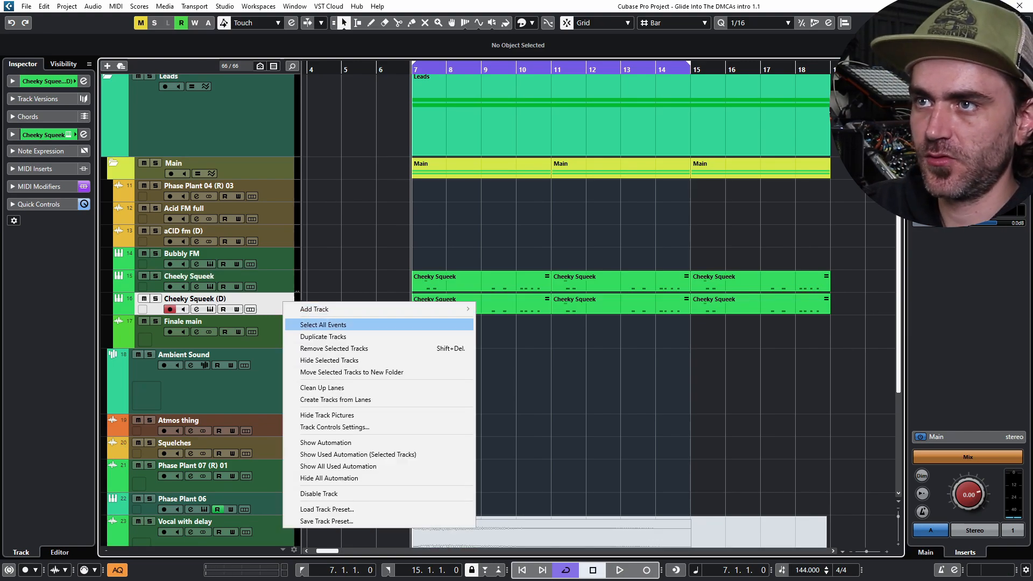
click(304, 325)
key(Delete)
Move the three Cheeky Squeek events starting at bar 7 from the original track onto the Cheeky Squeek (D) track
drag(441, 328, 731, 239)
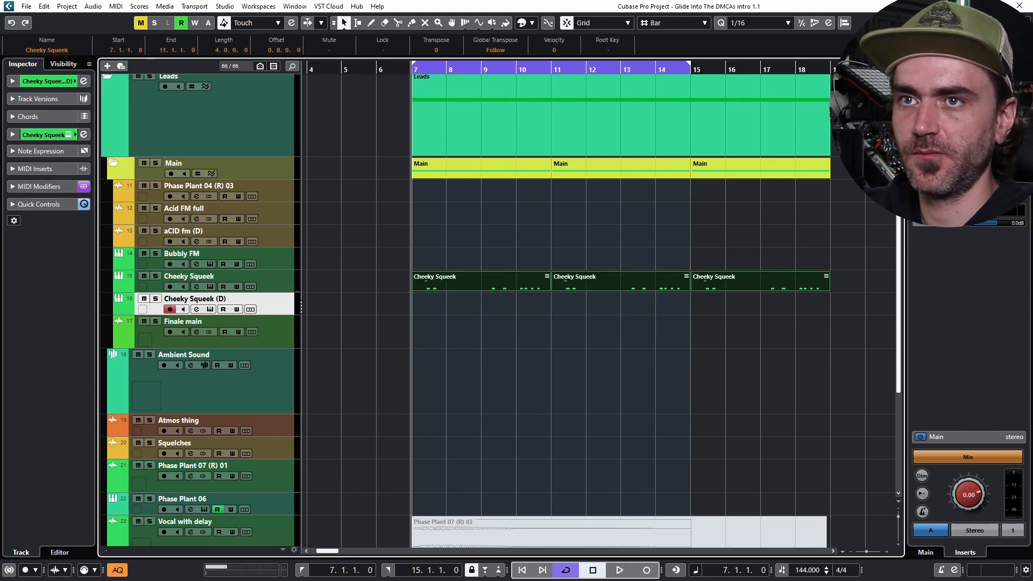
drag(447, 282, 447, 304)
click(452, 337)
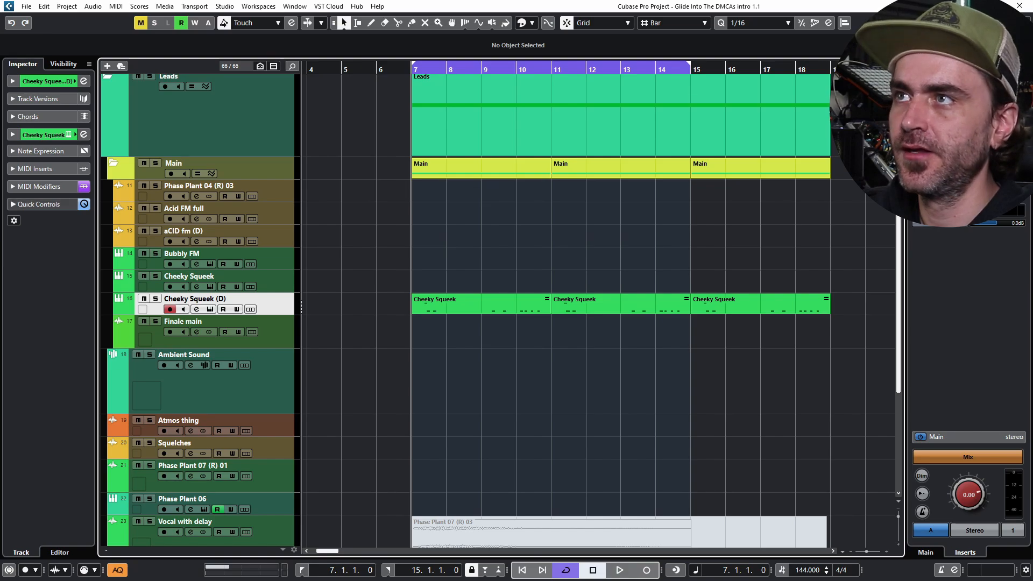
Render the three Cheeky Squeek events on the Cheeky Squeek (D) track in place to a new audio track
key(e)
click(42, 82)
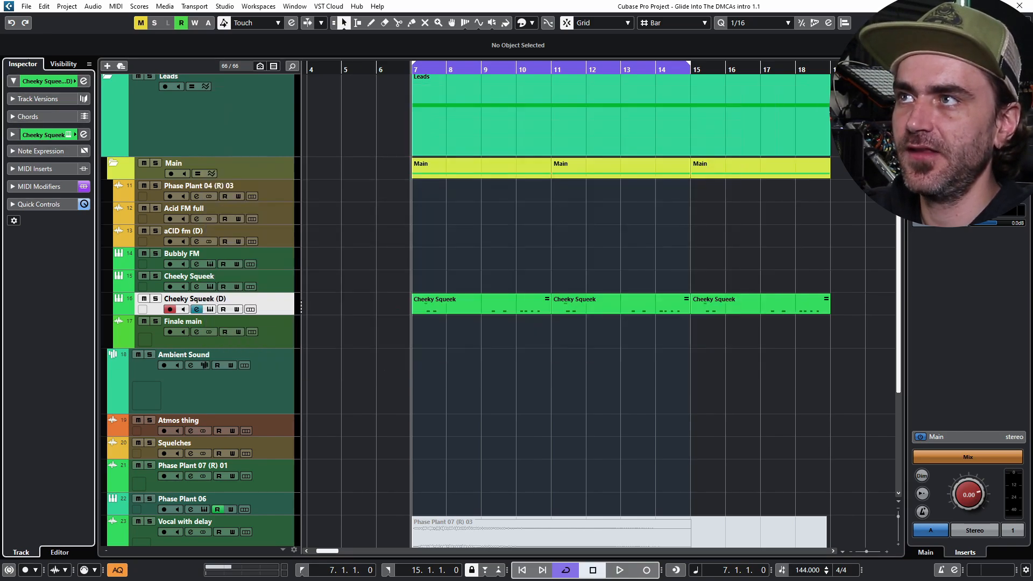
click(211, 310)
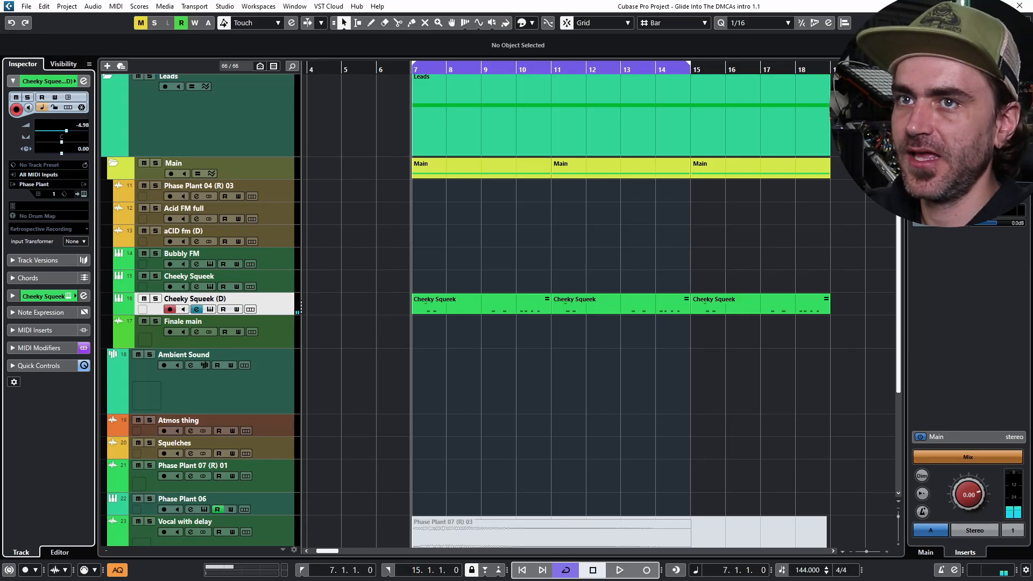
drag(390, 266, 831, 392)
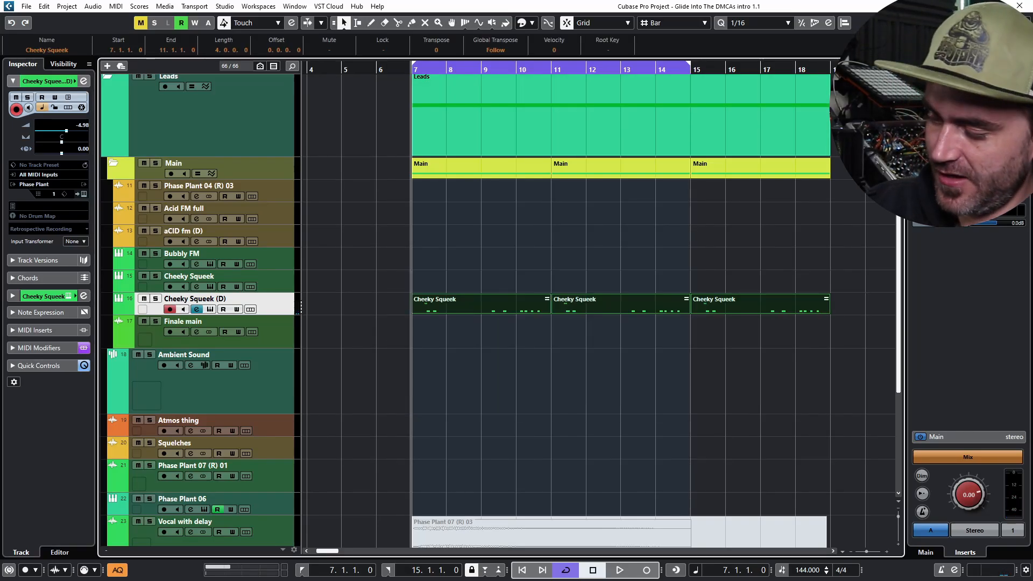
key(alt+r)
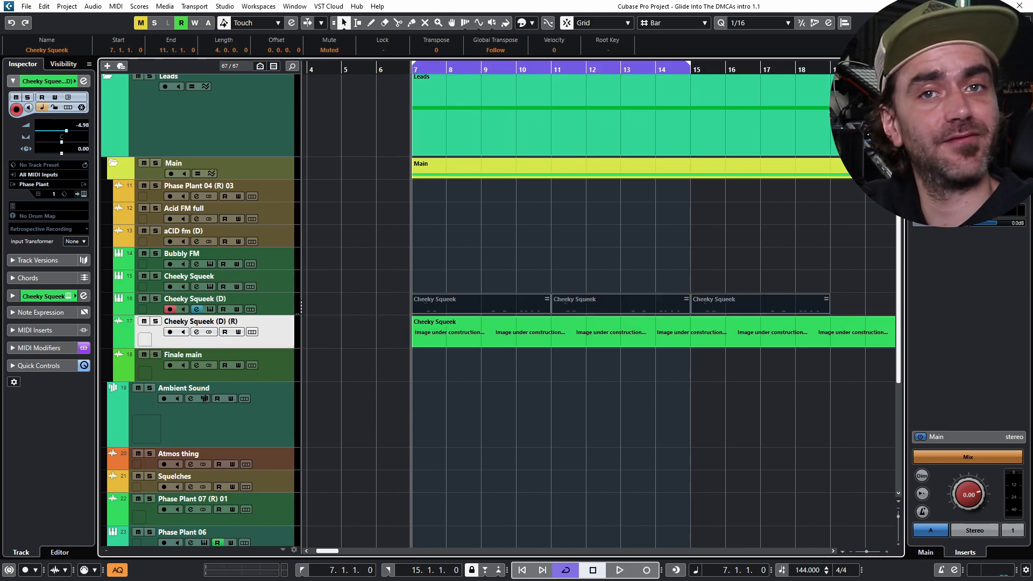
Split the rendered Cheeky Squeek audio event at bars 11 and 15
scroll(479, 333, up, 2)
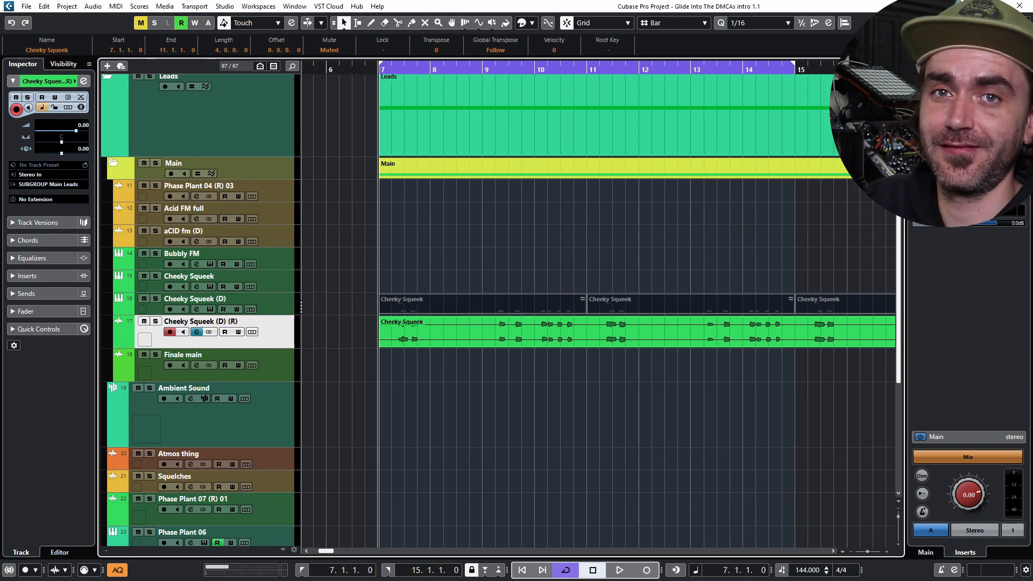
click(597, 377)
click(599, 339)
key(3)
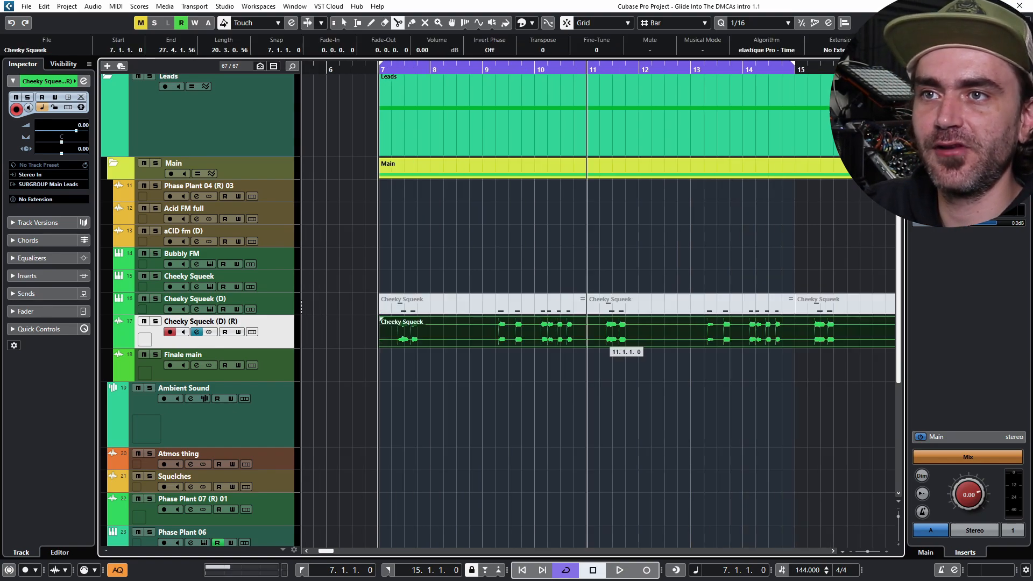
click(587, 333)
click(795, 333)
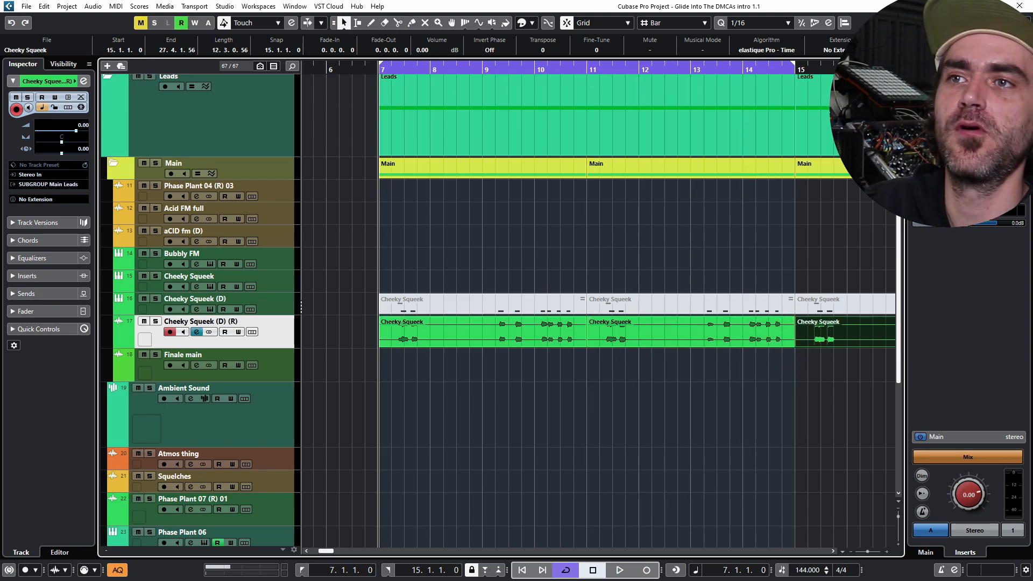
scroll(481, 333, down, 2)
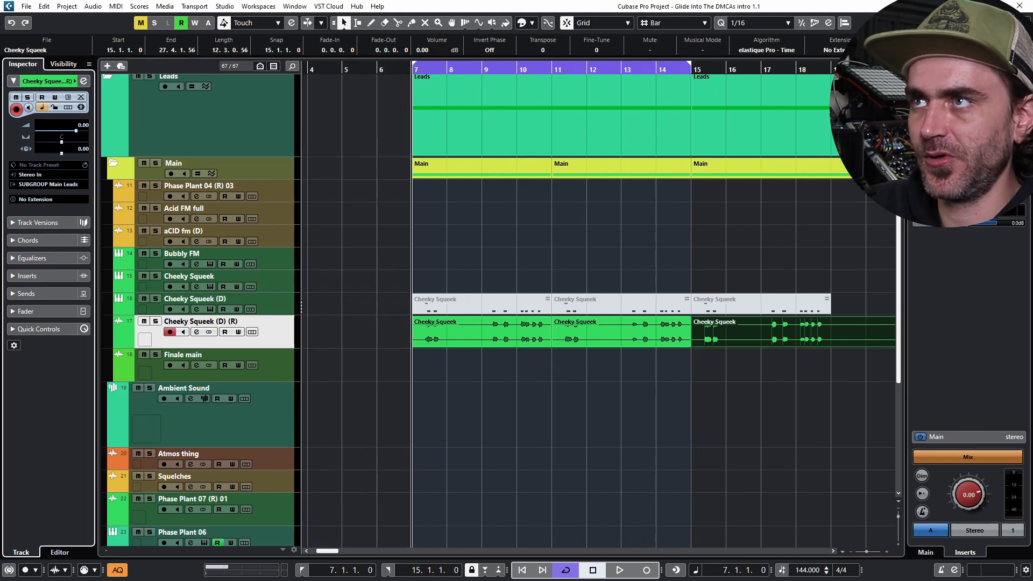
Add the CloudSeed reverb to insert slot 4 of the Cheeky Squeek (D) (R) track and audition it
click(84, 80)
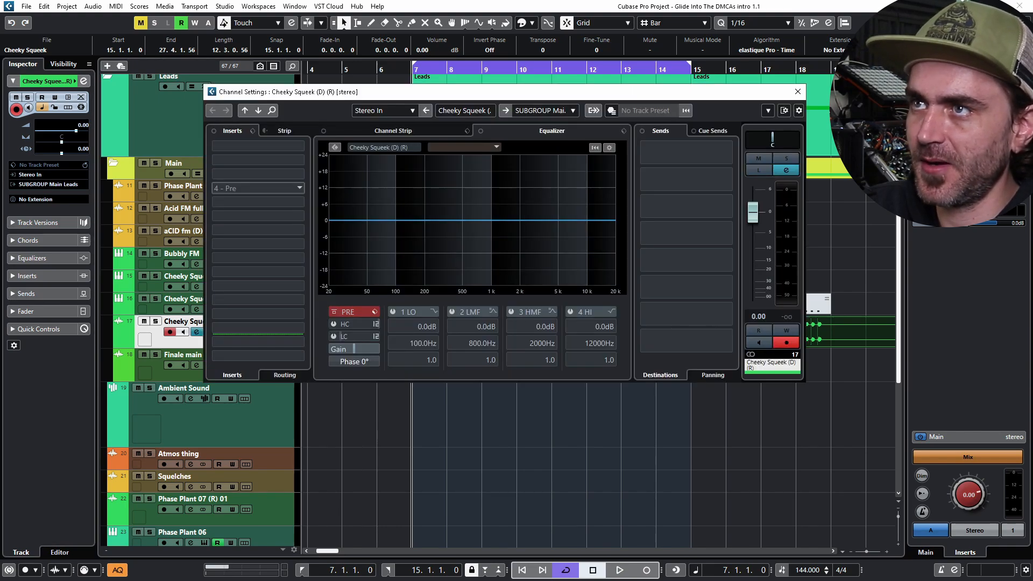
click(259, 187)
text(cloud)
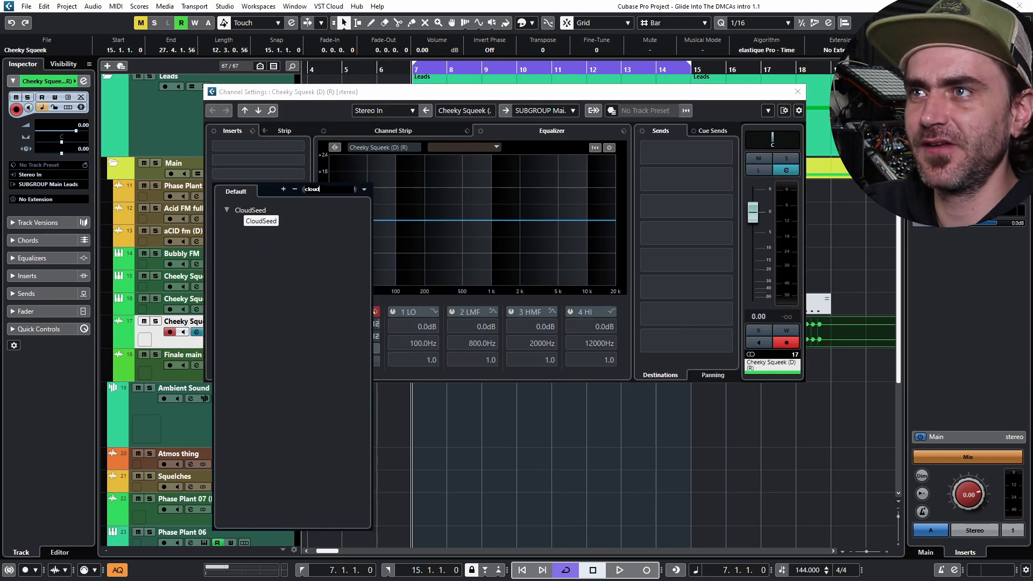
key(Return)
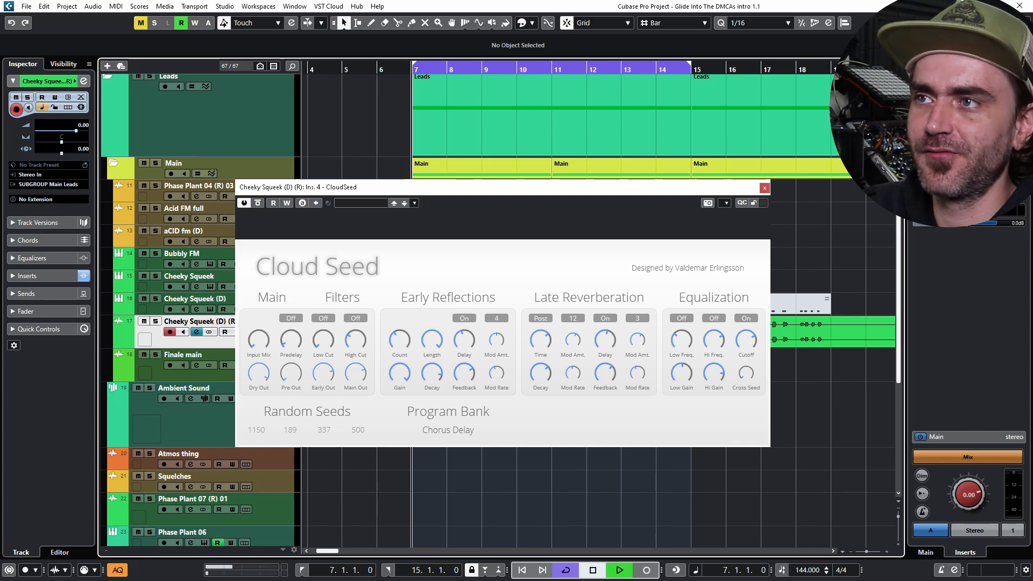
key(space)
click(764, 188)
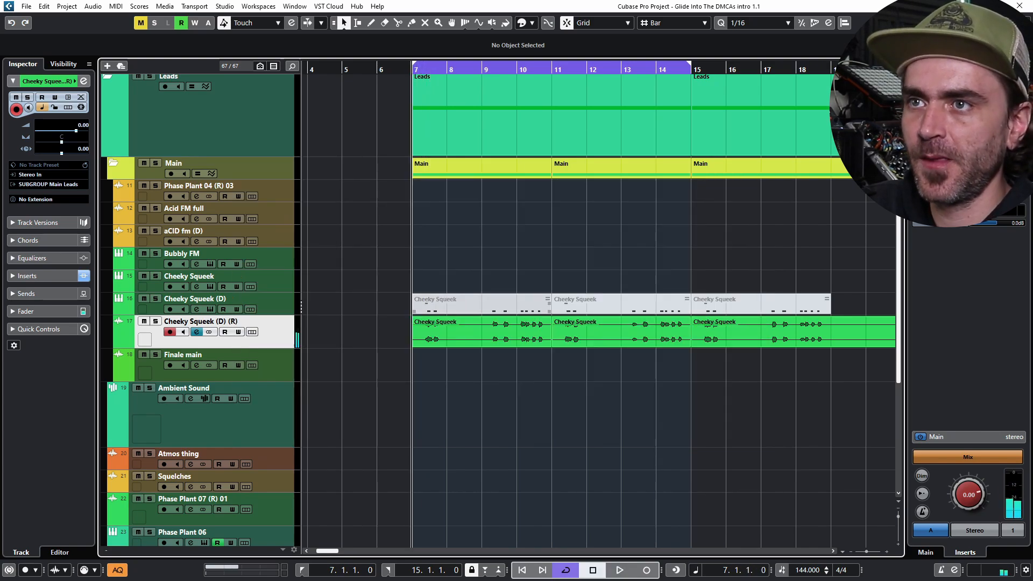
Set the grid type to Use Quantize and split the rendered Cheeky Squeek event at bar 7 around its individual sounds
scroll(486, 308, up, 3)
key(3)
scroll(381, 352, up, 2)
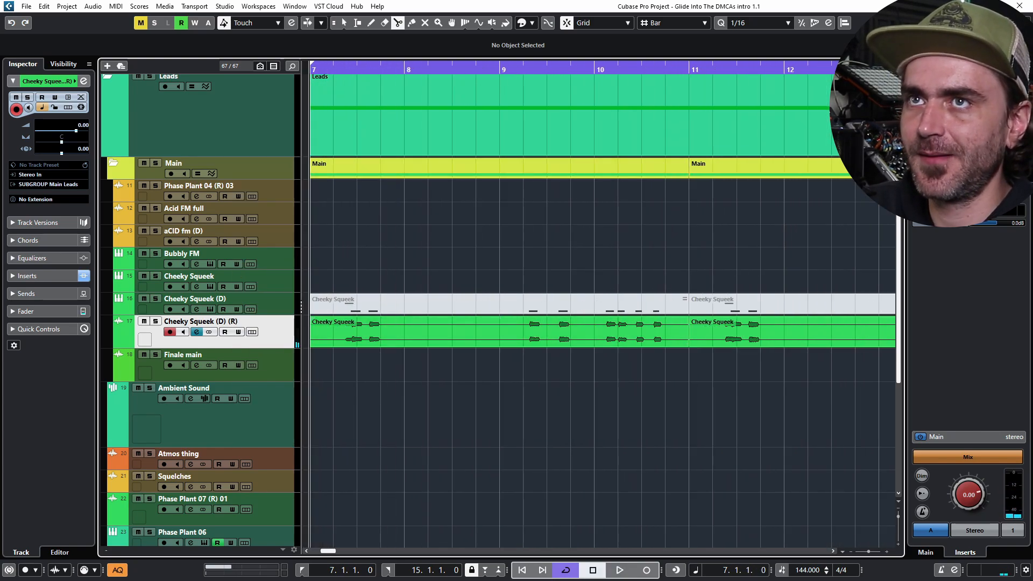
click(673, 22)
click(679, 49)
scroll(500, 287, up, 2)
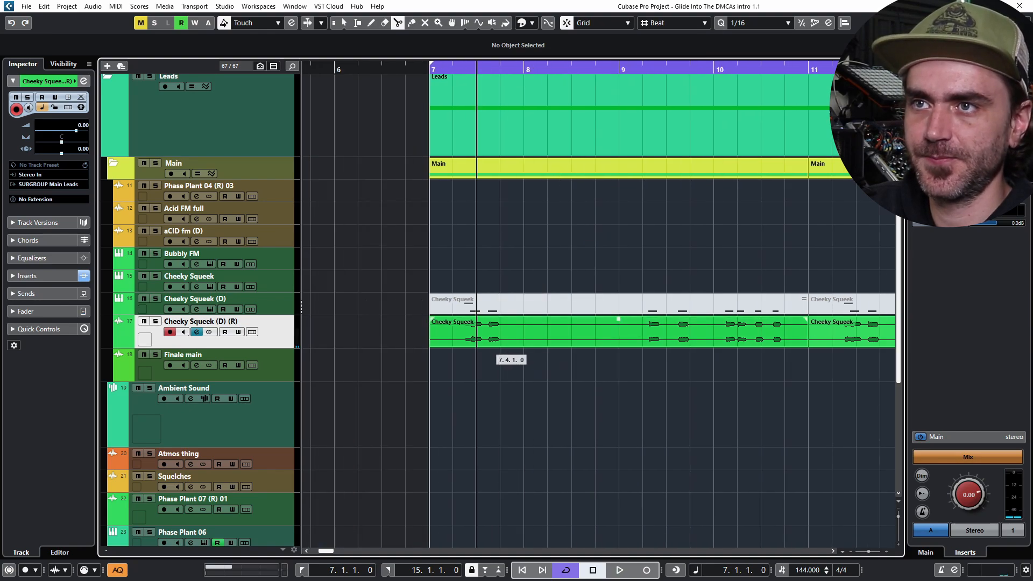
scroll(491, 341, up, 2)
click(673, 22)
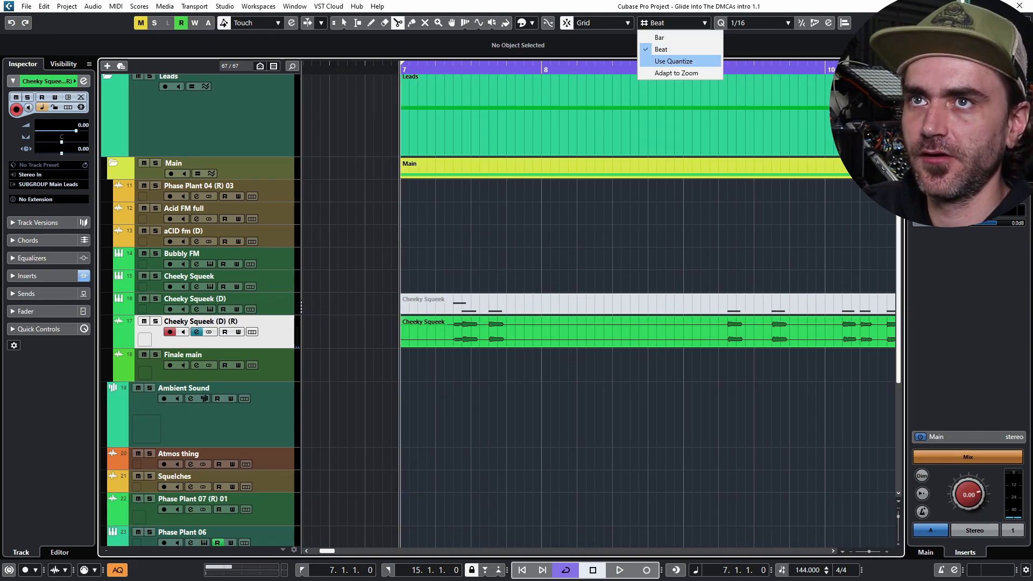
click(674, 61)
scroll(462, 350, down, 2)
scroll(501, 349, down, 4)
key(7)
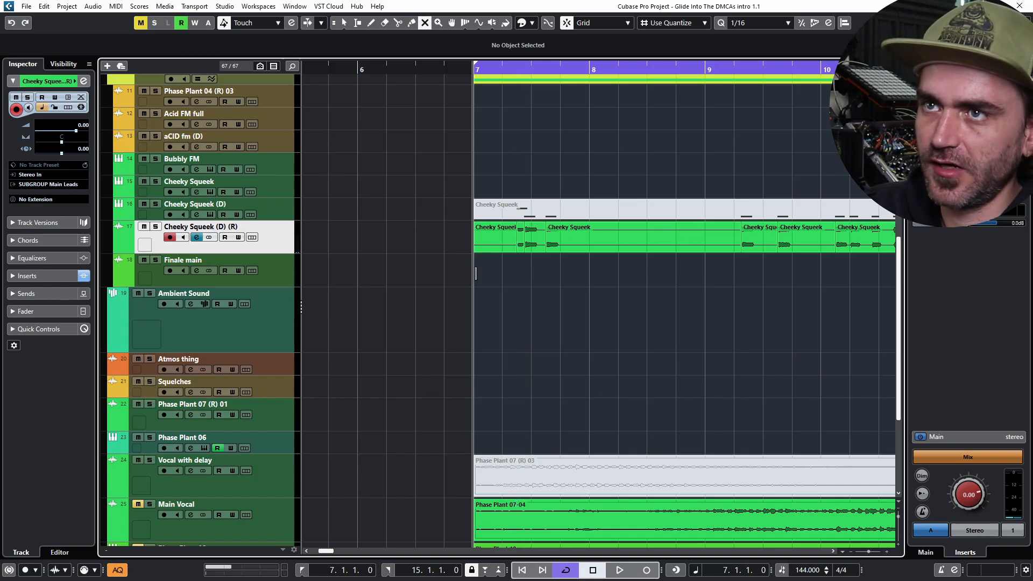
Loop playback from bar 7, unmute the Phase Plant 10 track and clear the event selection
key(space)
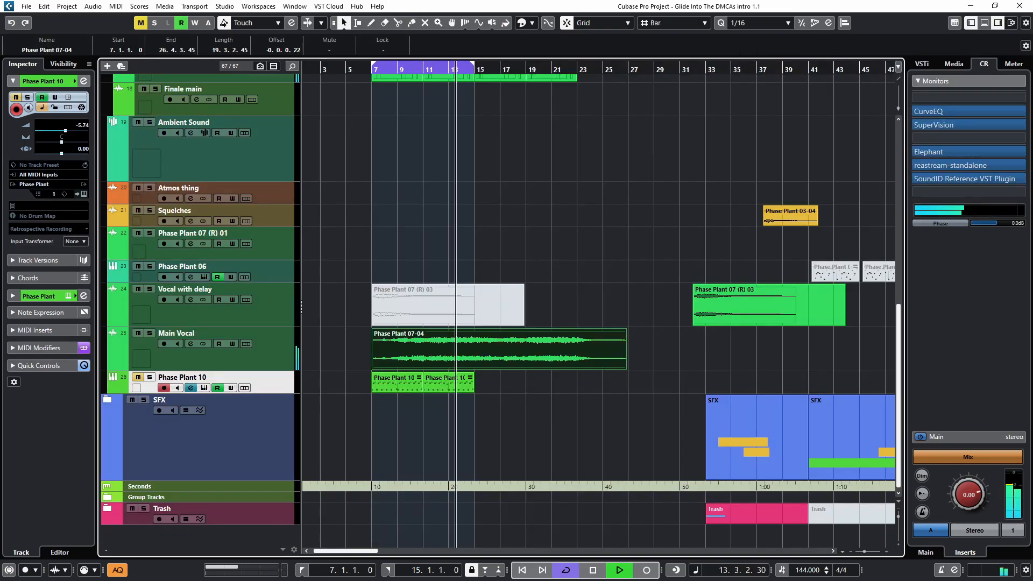
key(space)
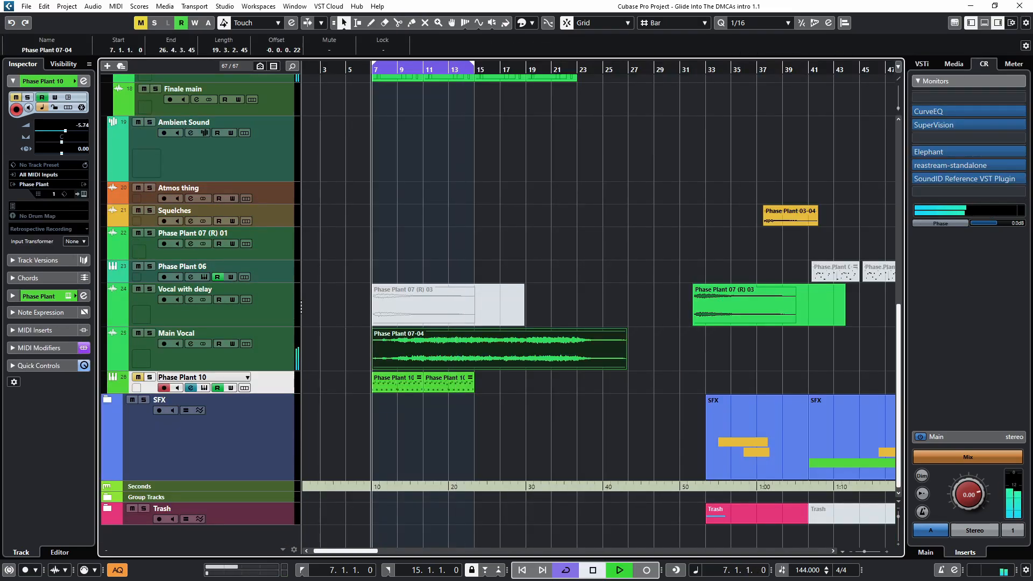
key(space)
key(m)
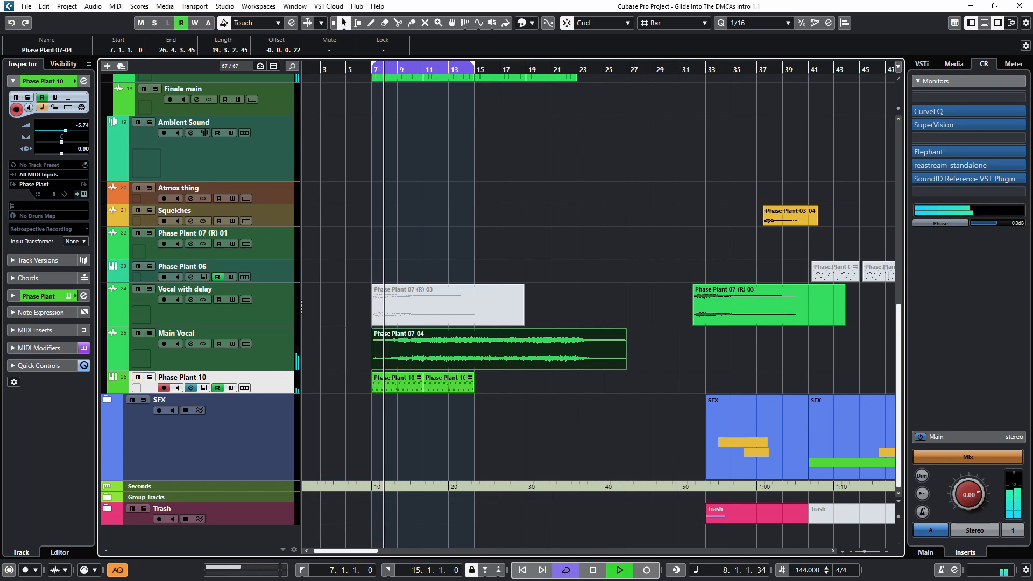
key(ctrl+shift+a)
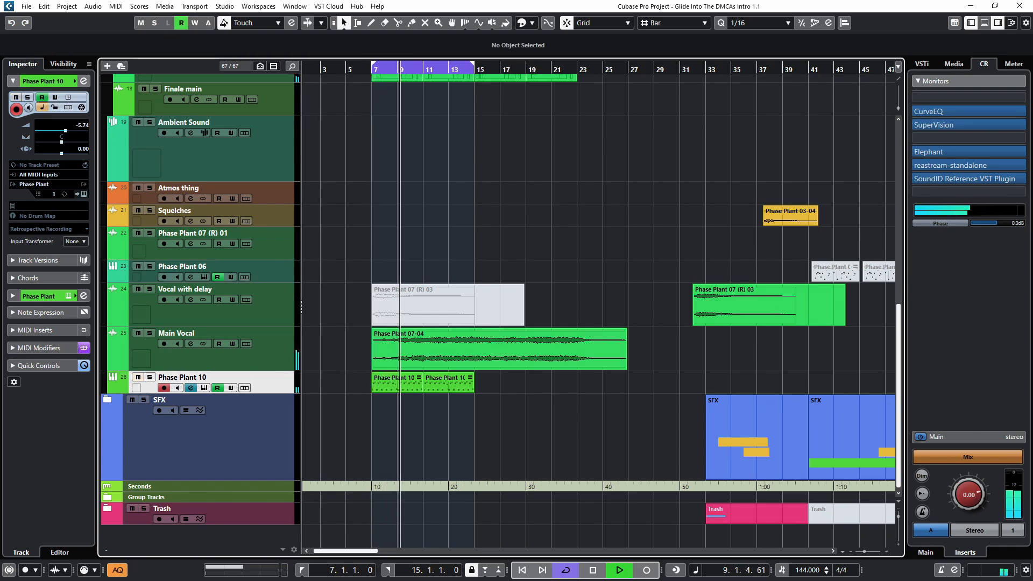
Collapse the Main and Leads folders, expand Kick and Bass, and trim the reverberated kick event to end at bar 15
scroll(501, 279, up, 6)
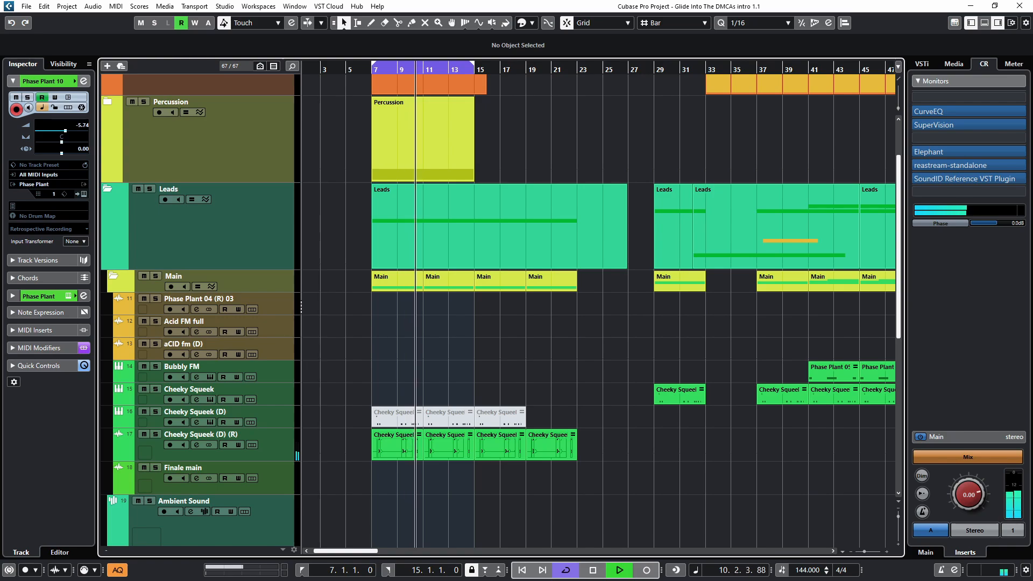
click(113, 276)
click(107, 188)
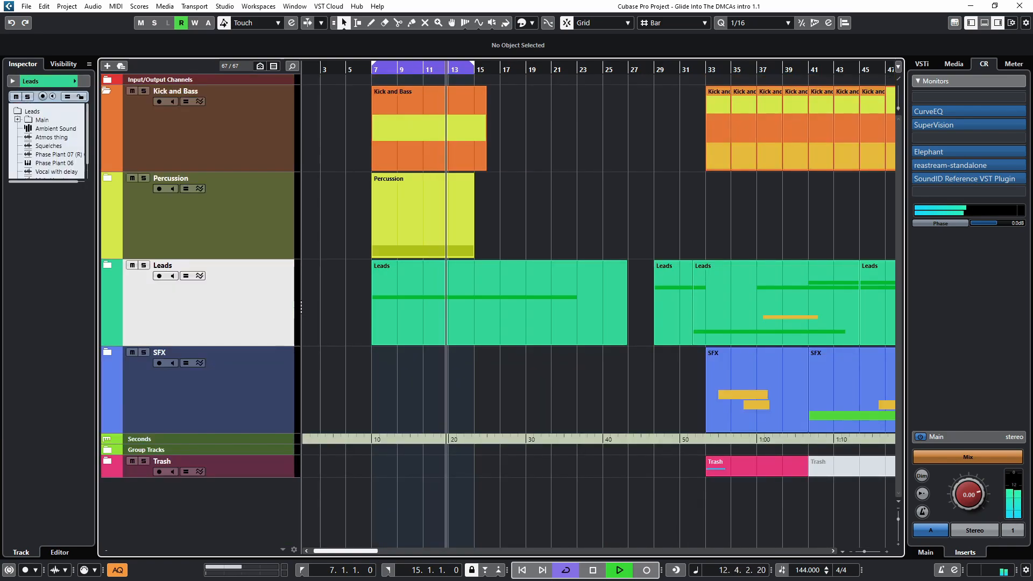
click(108, 90)
drag(485, 267, 472, 267)
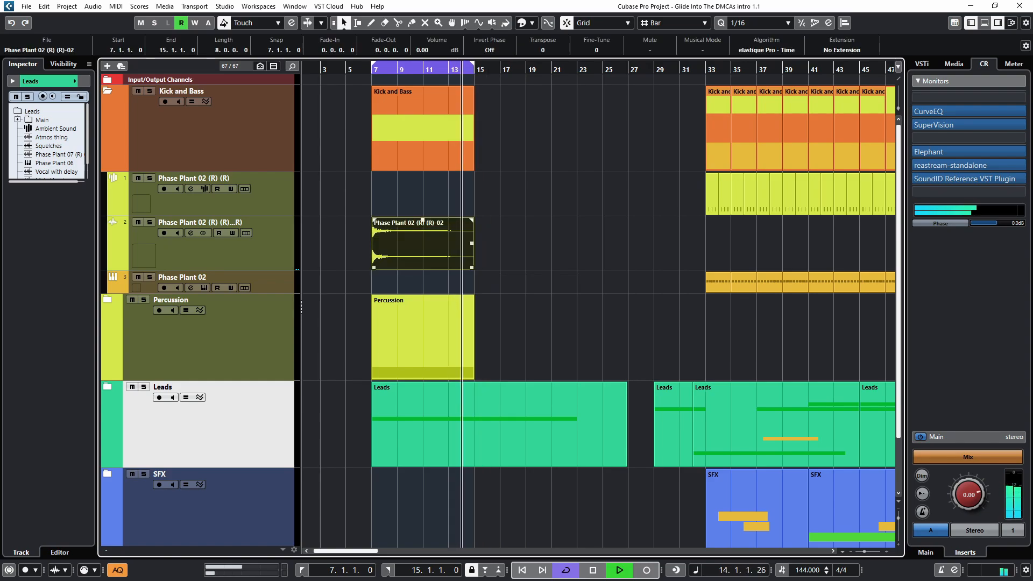
drag(473, 219, 471, 220)
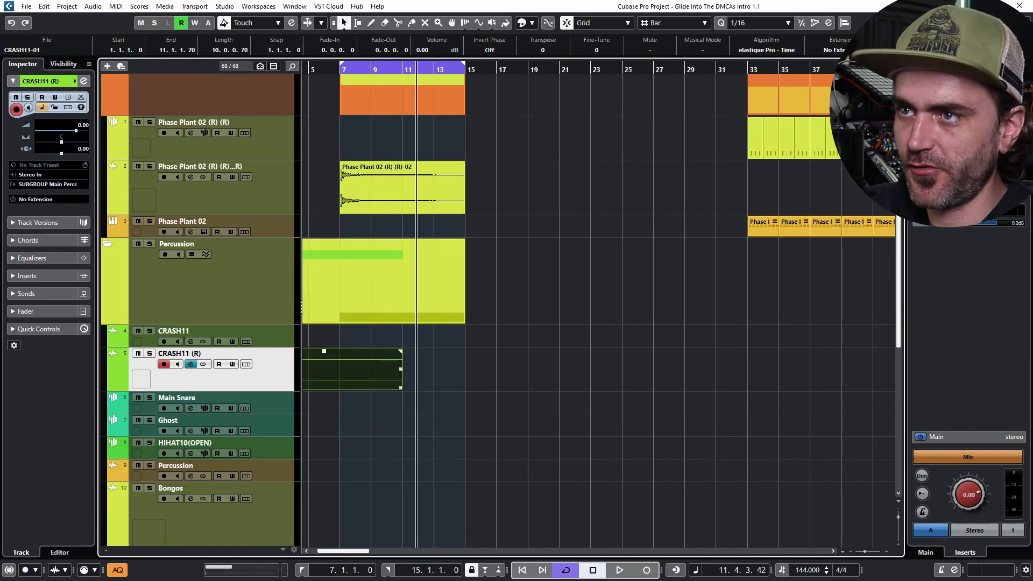
Trim the CRASH11-01 event on the CRASH11 (R) track to end at bar 7 and reverse it
scroll(376, 371, left, 2)
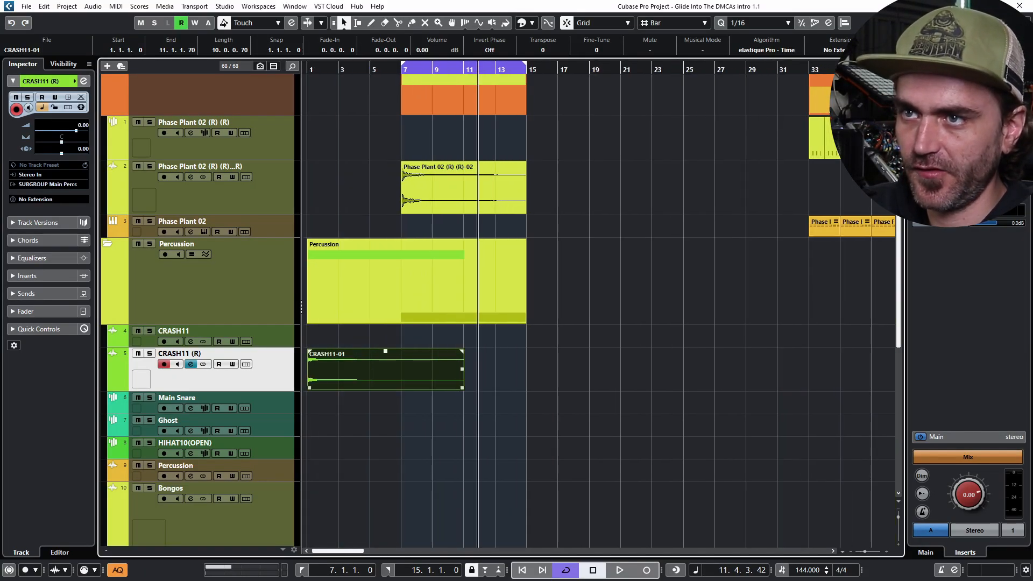
drag(462, 388, 400, 388)
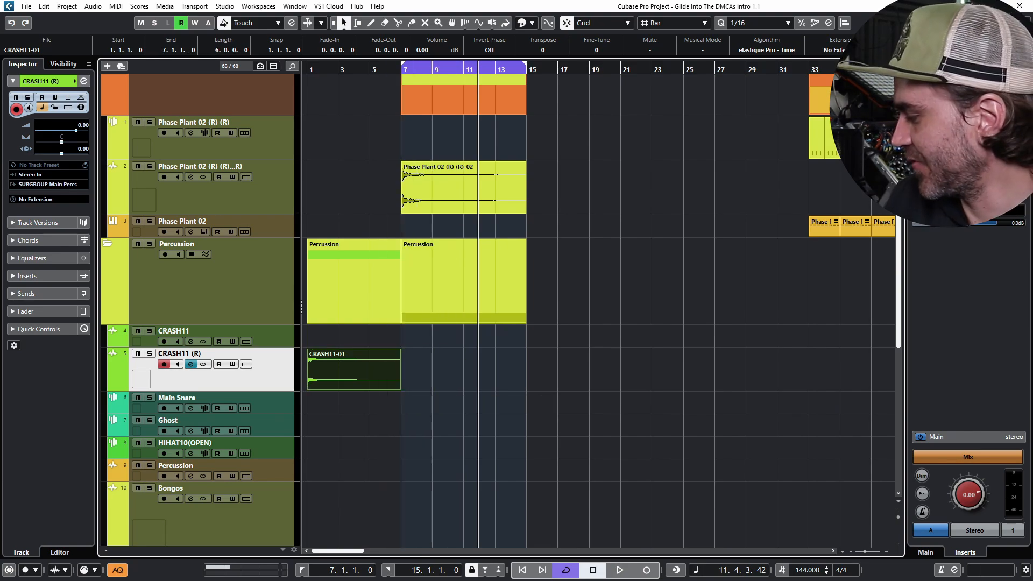
key(b)
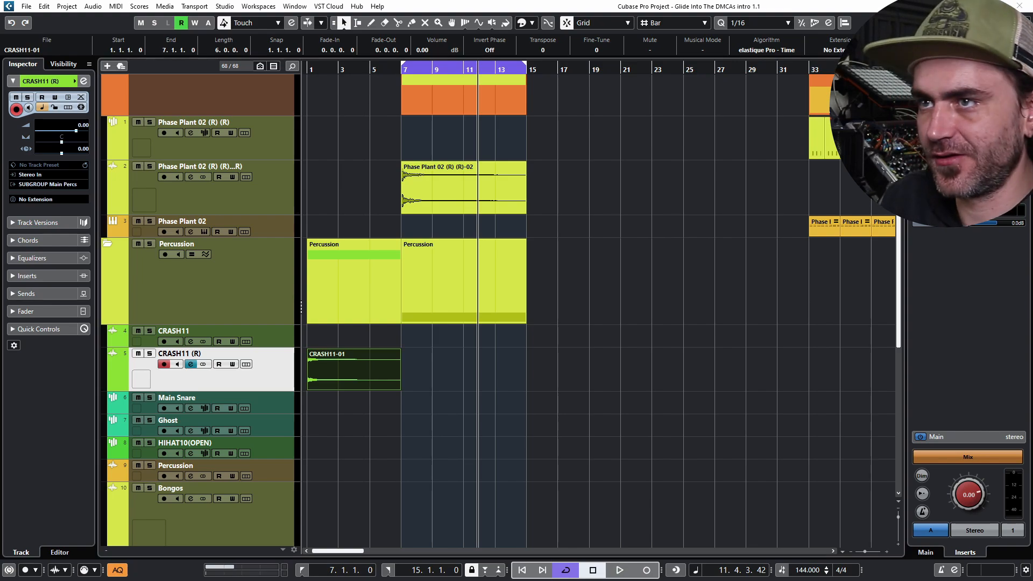
key(Return)
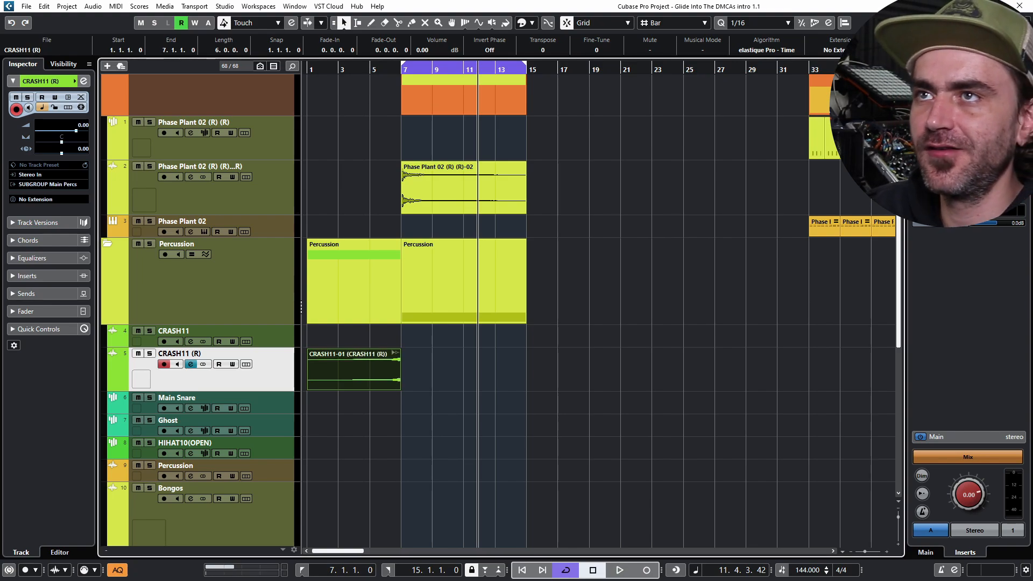
Play the loop, collapse the Kick and Bass and Percussion folders, and select the Kick and Bass part at bar 7
key(space)
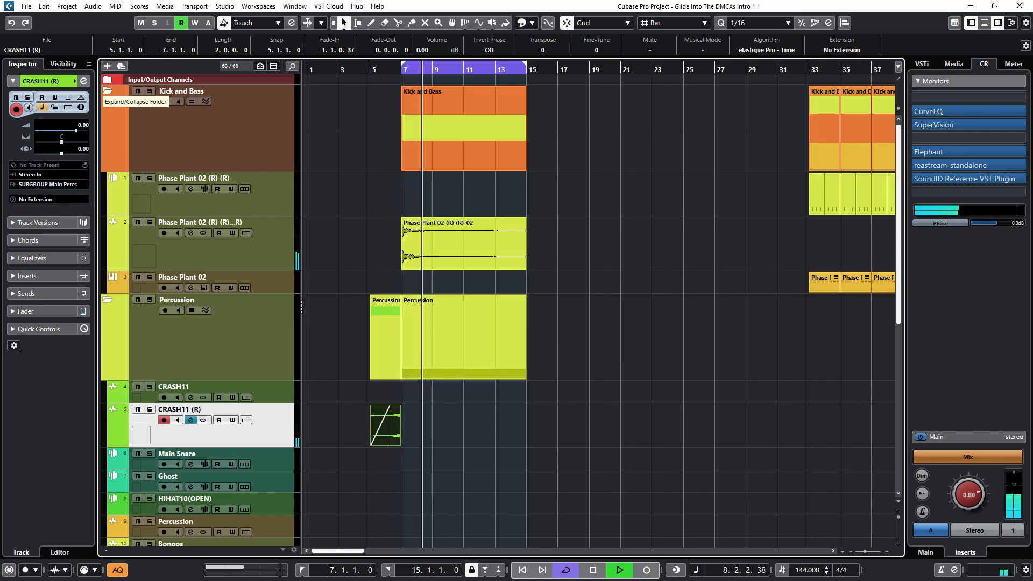
click(108, 91)
click(458, 305)
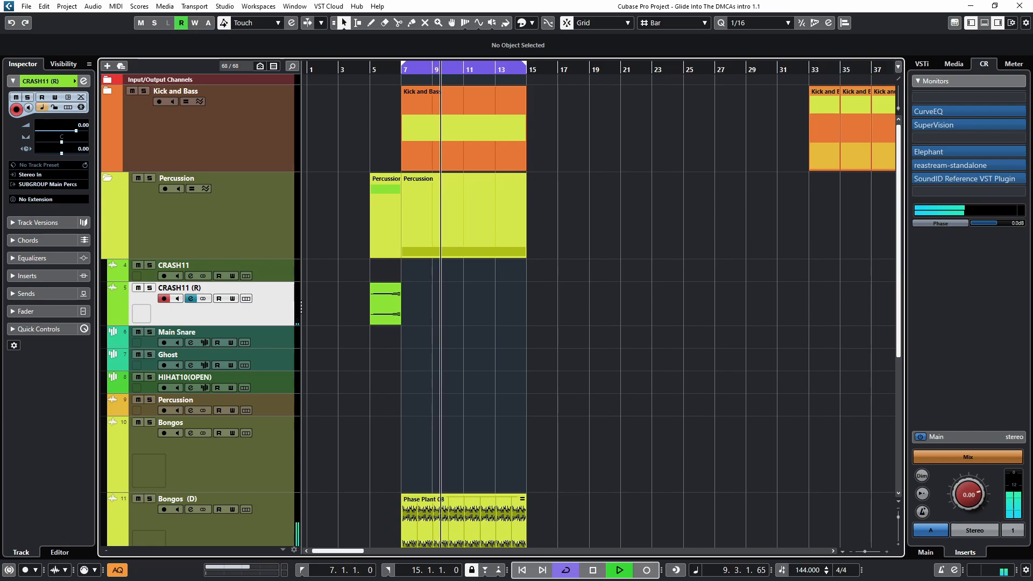
scroll(602, 305, down, 5)
scroll(601, 305, up, 5)
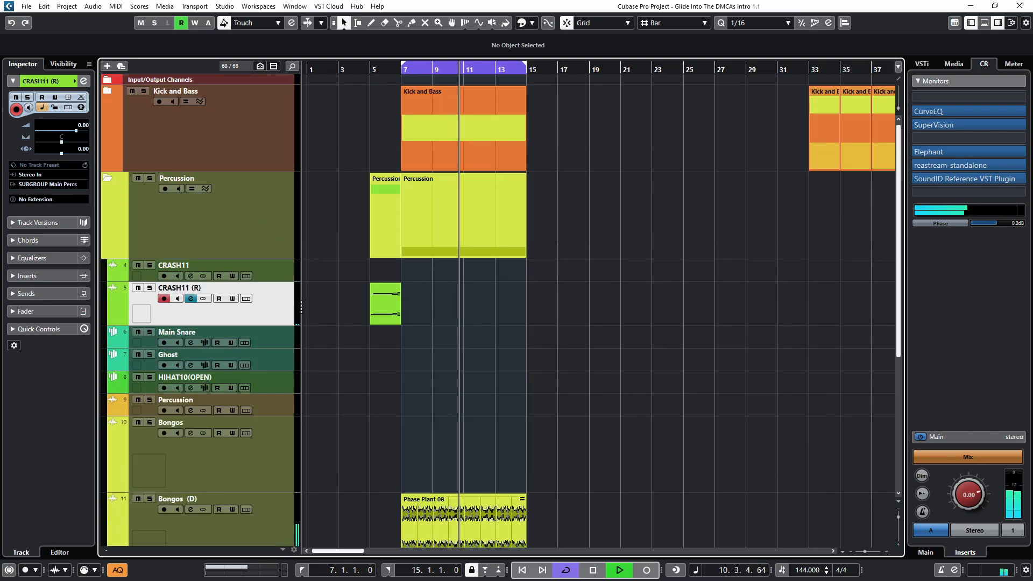
click(107, 179)
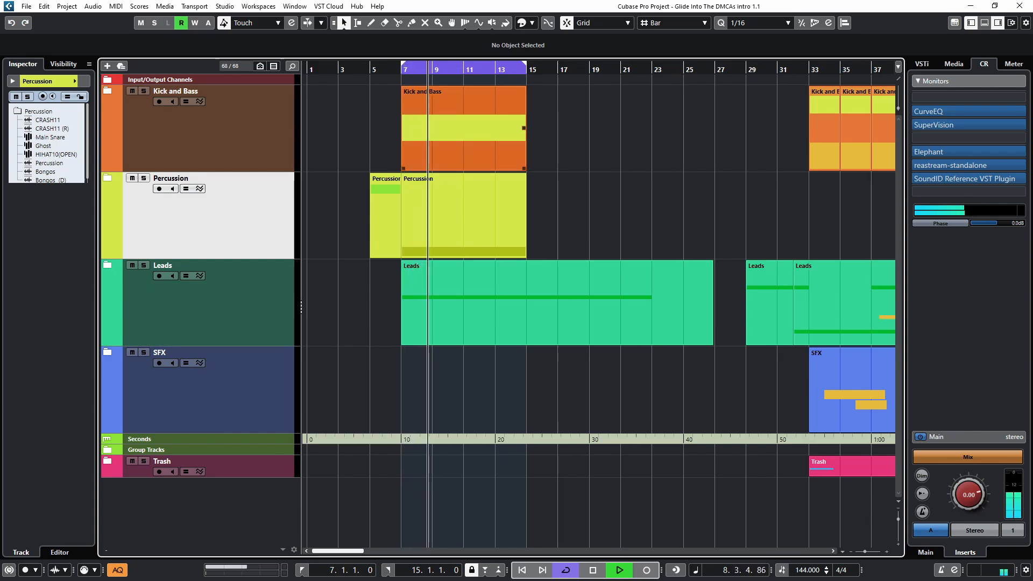
click(464, 156)
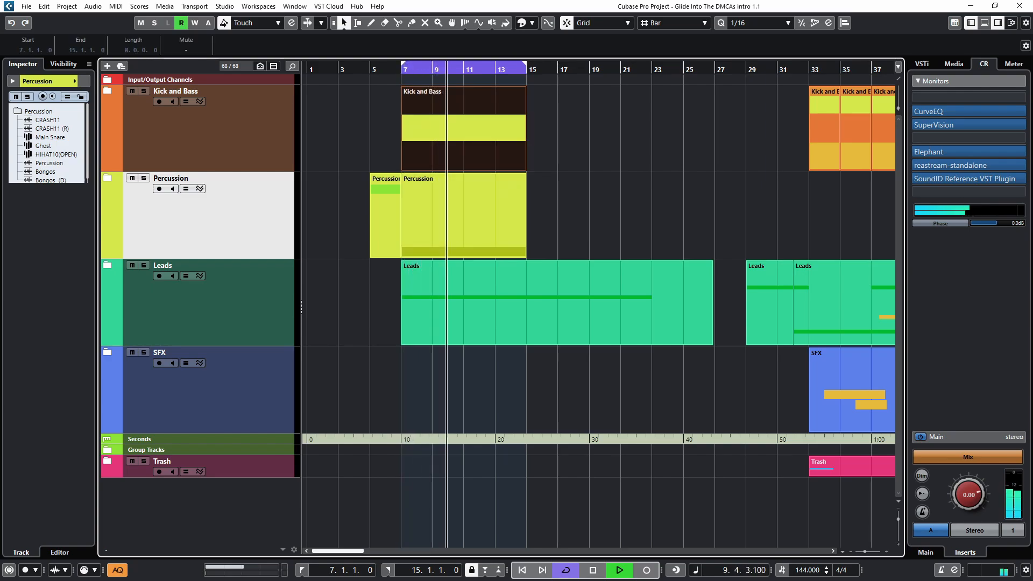
Move the loop range to bars 15 to 23
drag(464, 63, 590, 63)
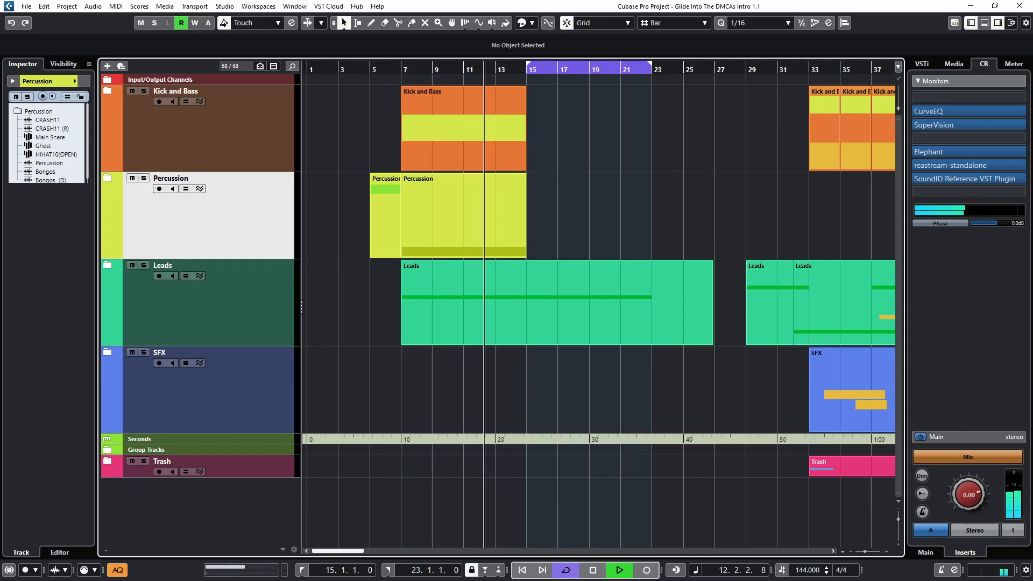
Try copying the kick events from bar 33 to bar 15 in the Kick and Bass folder, play them, and undo the copy
click(107, 91)
drag(815, 194, 665, 193)
key(space)
key(space)
click(694, 232)
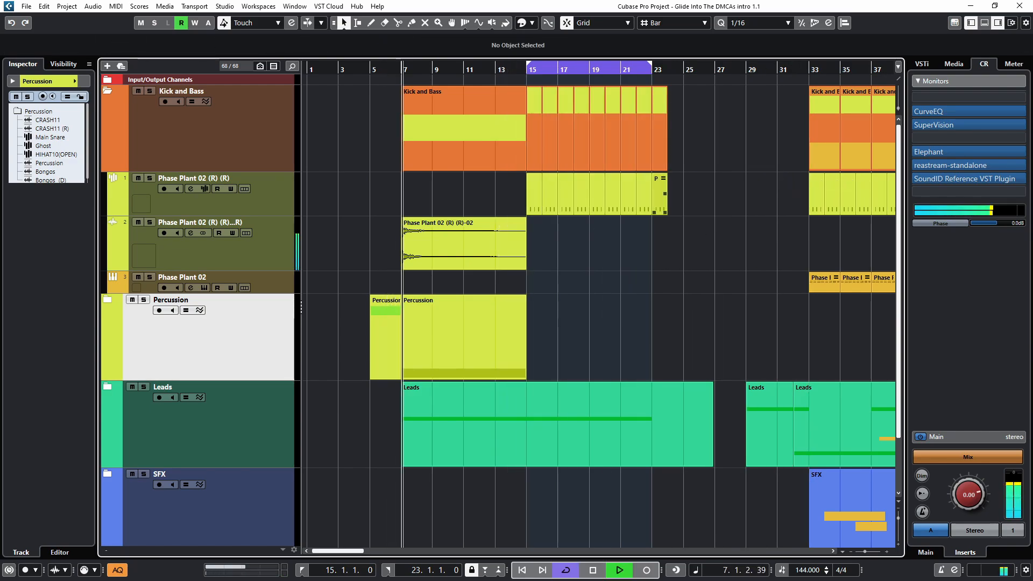
key(ctrl+z)
key(ctrl+z)
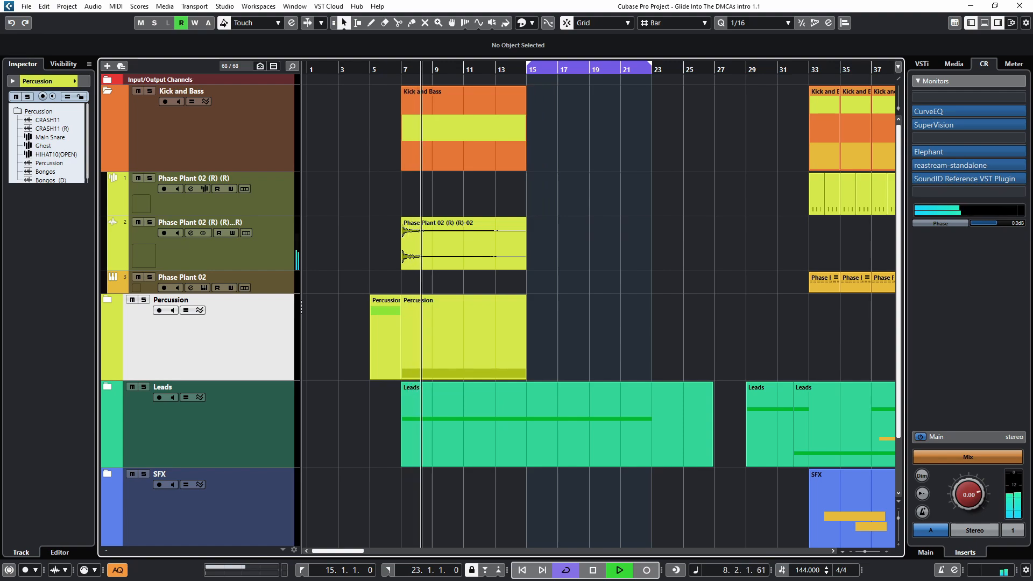
Extend the loop range to run from bar 7 to bar 23
ctrl+click(403, 65)
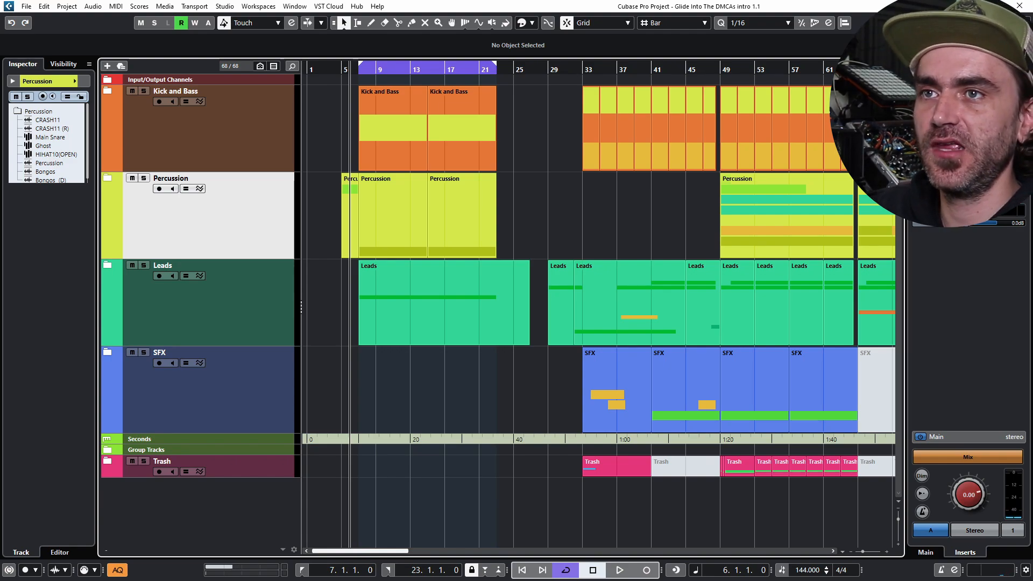
key(g)
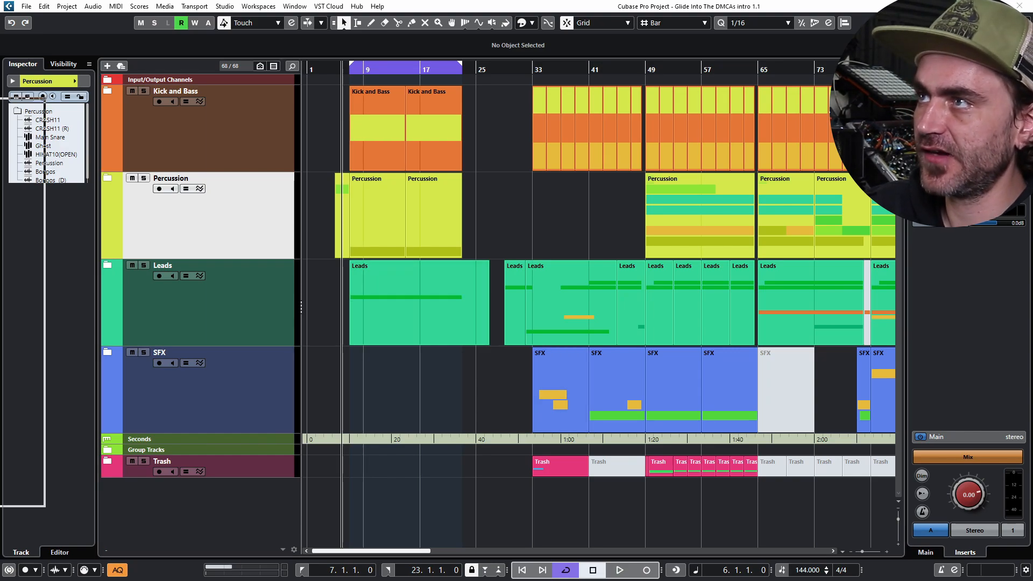
Browse the G folder of Projektor Psychedelic Atmospheres Vol.1 in MediaBay and place Atmosphere 29 G at bar 7 on a new audio track
key(F5)
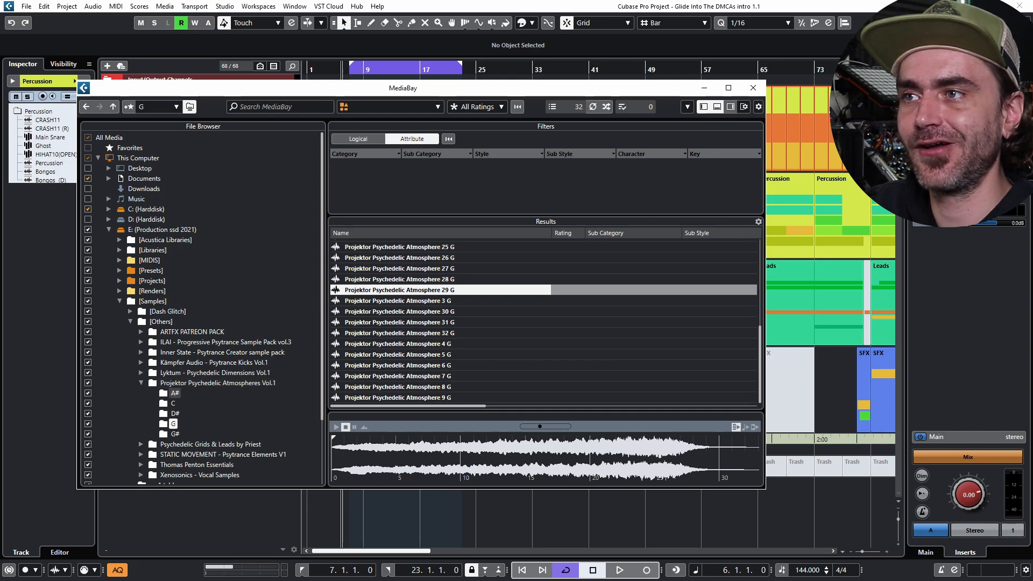
click(173, 403)
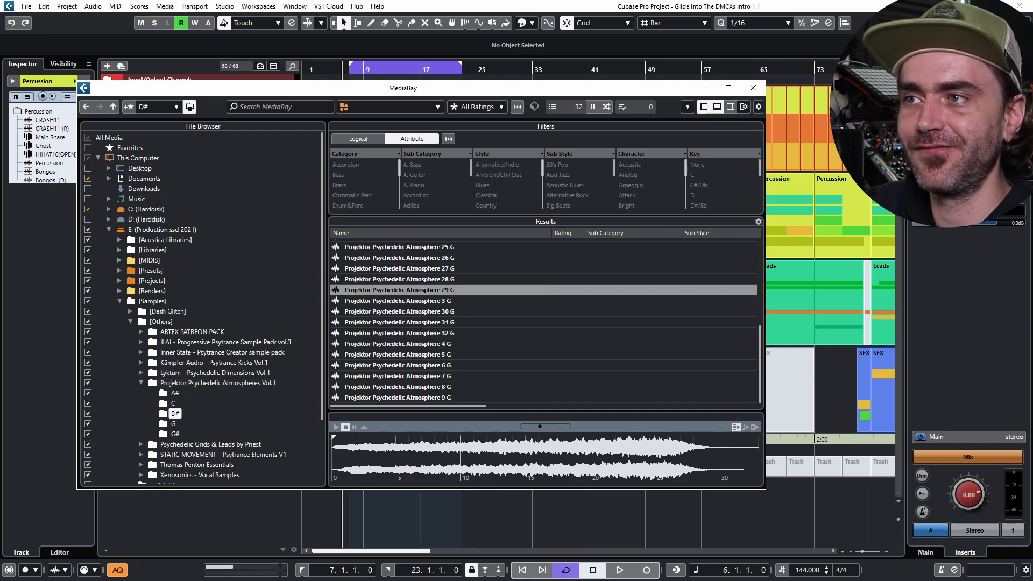
click(173, 424)
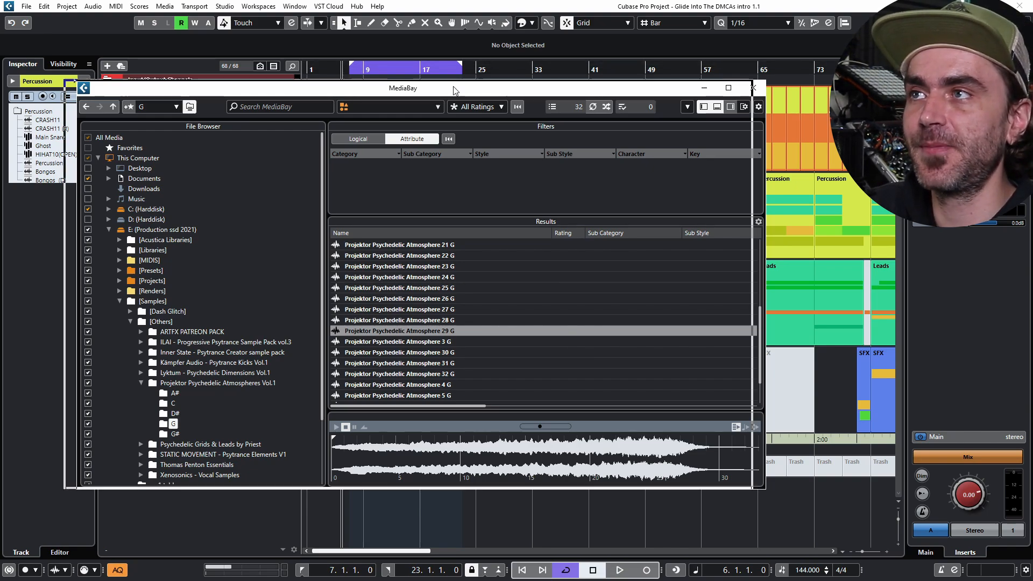
key(F5)
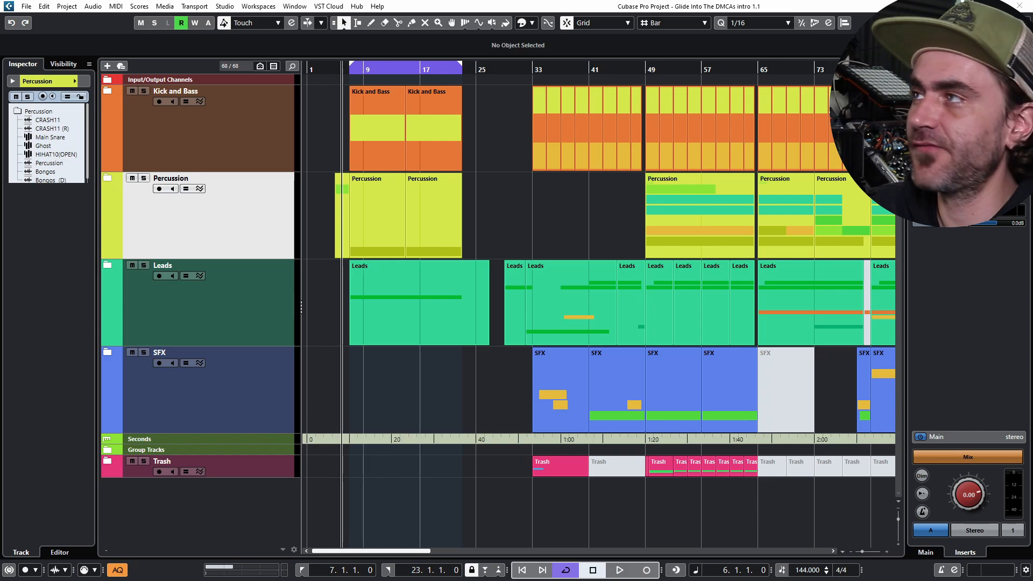
key(F5)
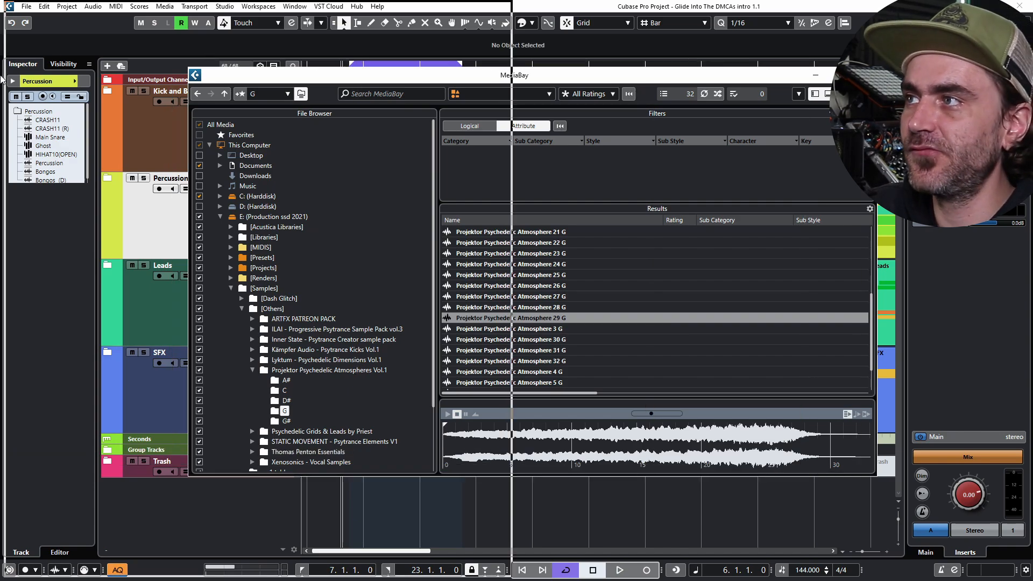
key(F5)
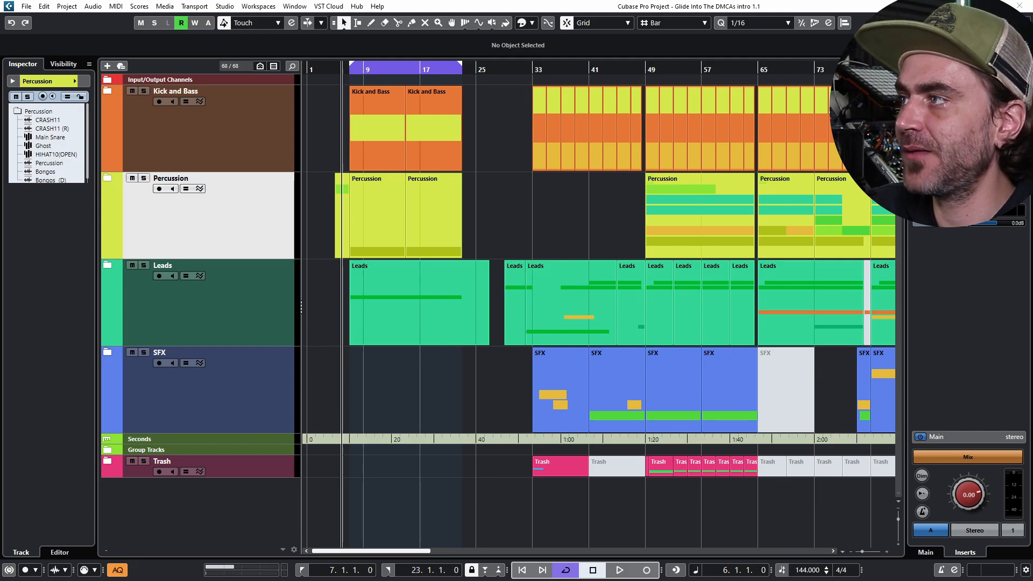
drag(441, 482, 349, 487)
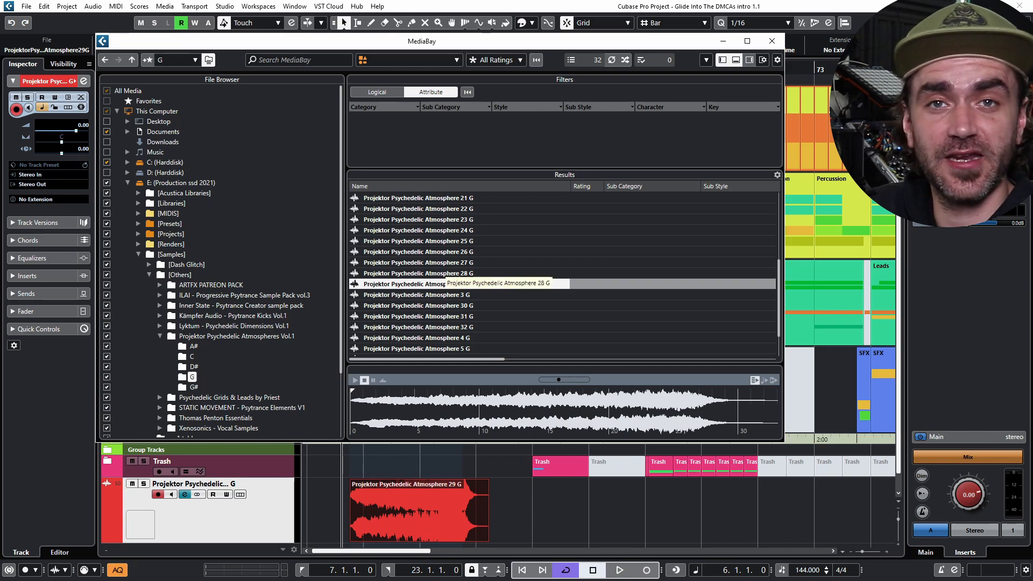
Audition Atmosphere samples 28 G, 29 G, 3 G and 30 G, and place 30 G at bar 31 on the atmosphere track
click(445, 273)
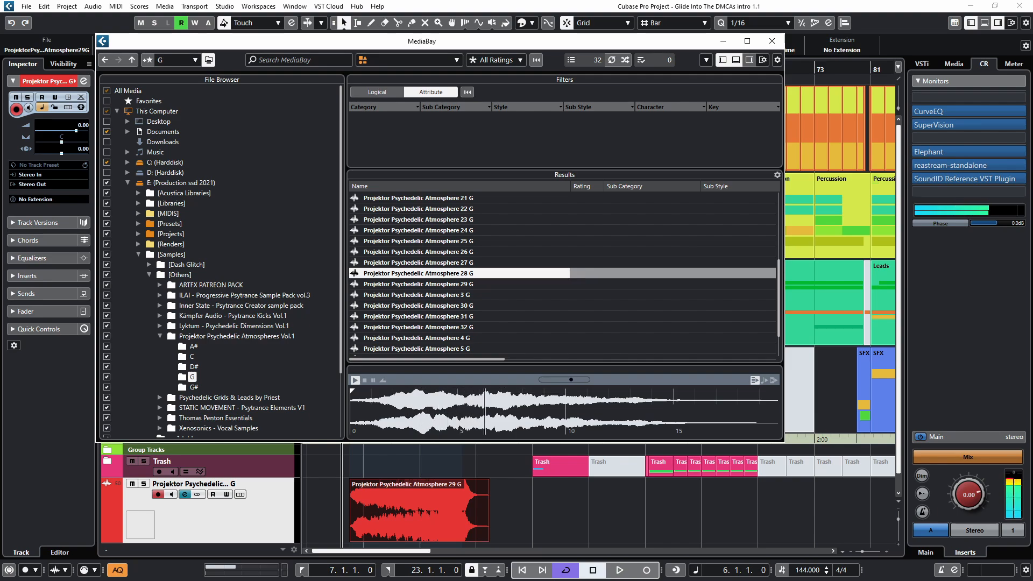
key(Down)
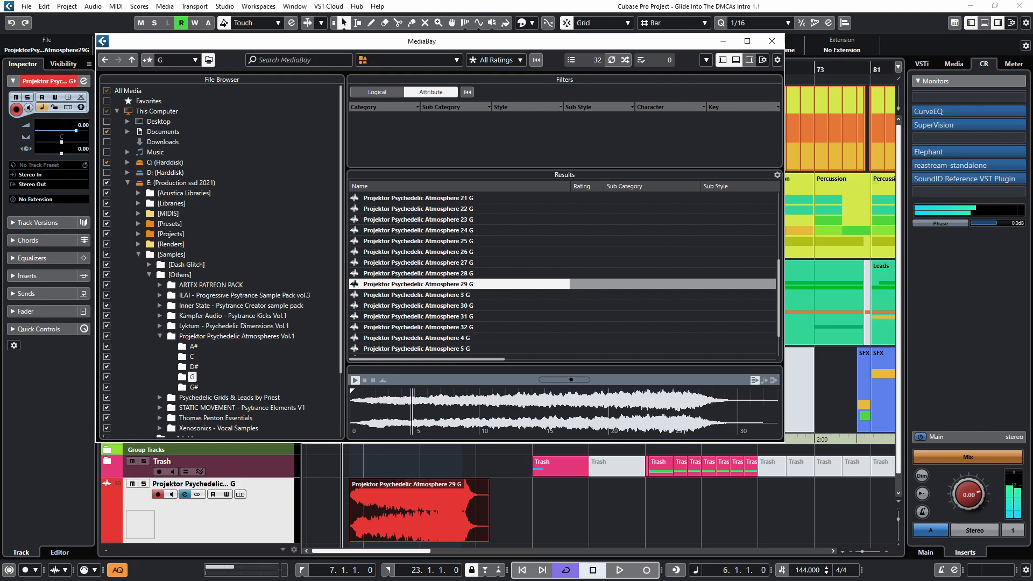
key(Down)
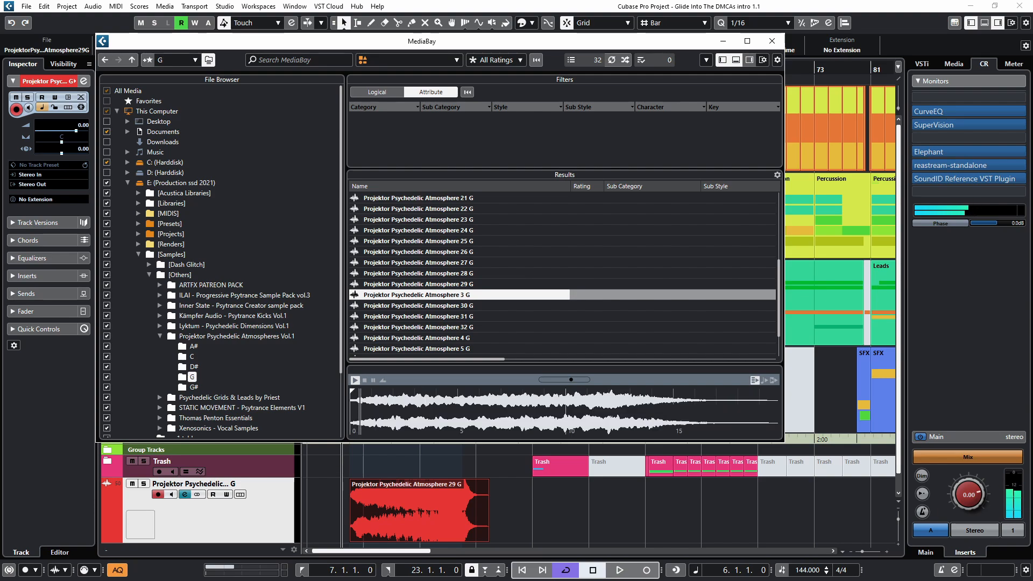
key(Down)
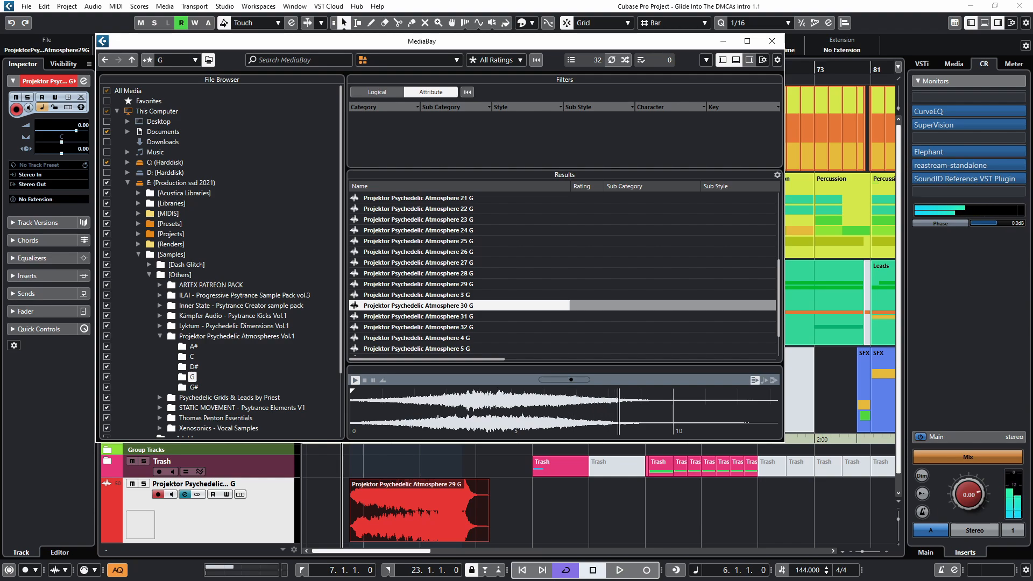
drag(418, 305, 519, 506)
Audition Atmosphere samples 31 G and 32 G, place 32 G at bar 41 on the atmosphere track, and close MediaBay
key(Down)
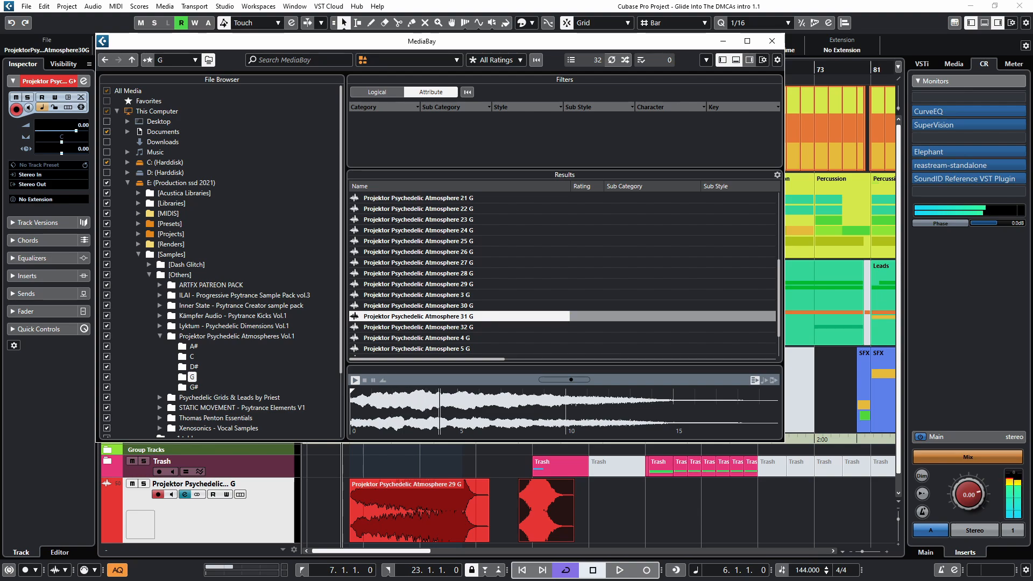
key(Down)
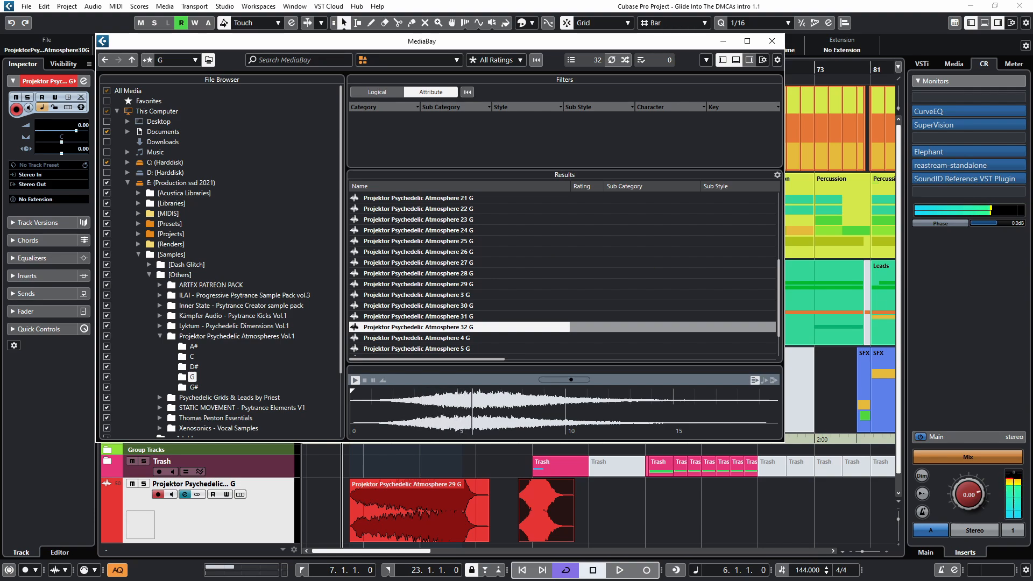
drag(418, 328, 589, 493)
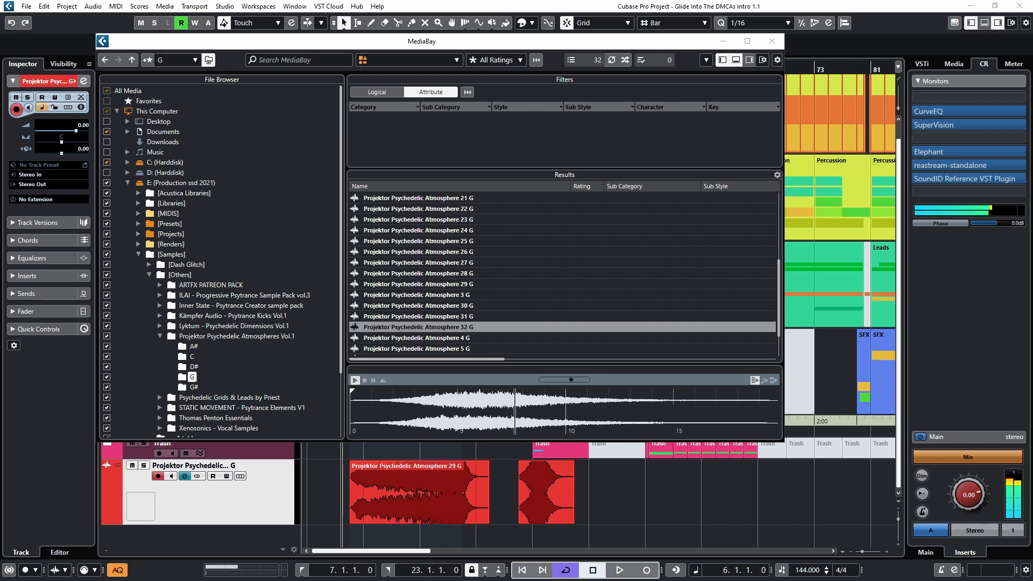
click(773, 41)
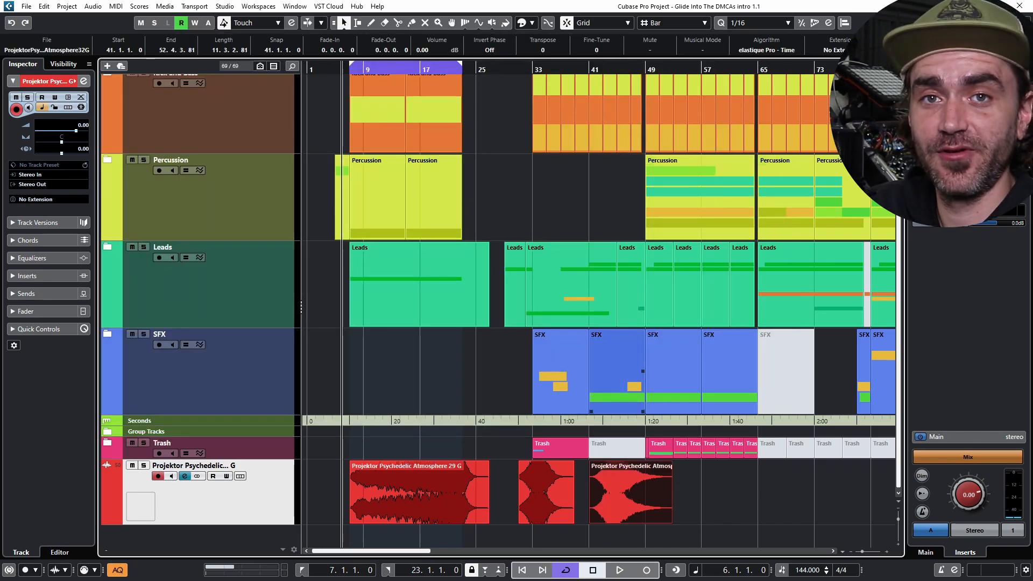
Transpose the three atmosphere events by -1 and set their track's volume to -15
drag(724, 493, 446, 509)
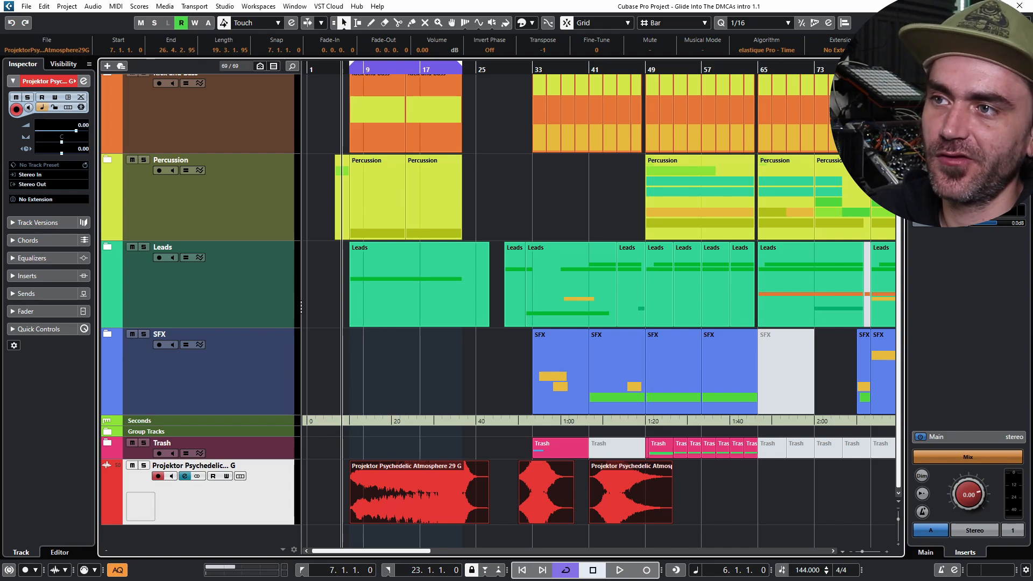
drag(75, 131, 53, 131)
click(326, 495)
key(h)
key(h)
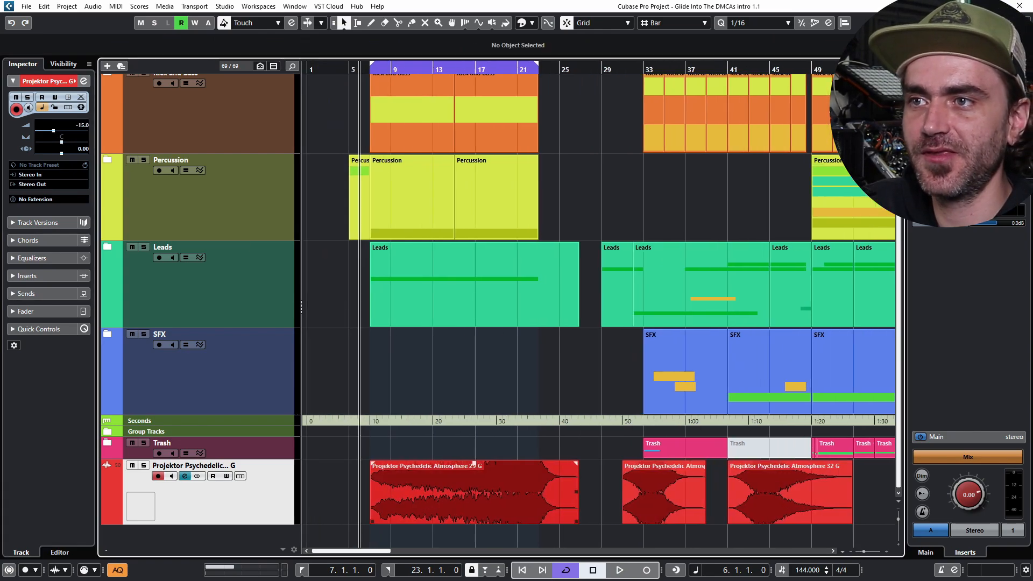
Move the Atmosphere 32 G event onto a separate audio track at bar 3 and trim its end to bar 13
click(785, 495)
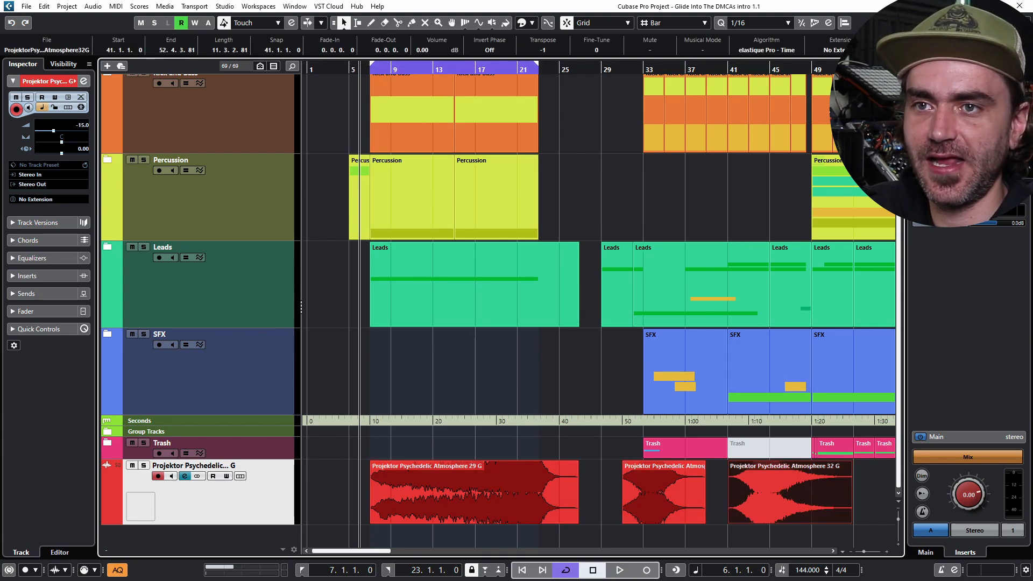
drag(767, 495, 367, 530)
key(g)
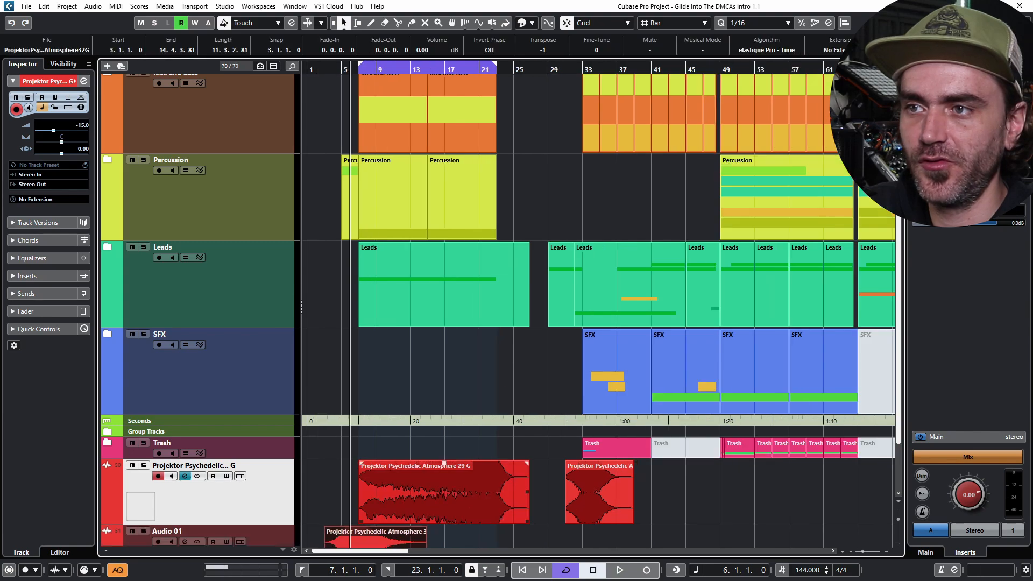
scroll(366, 530, down, 2)
key(h)
key(h)
drag(371, 495, 395, 496)
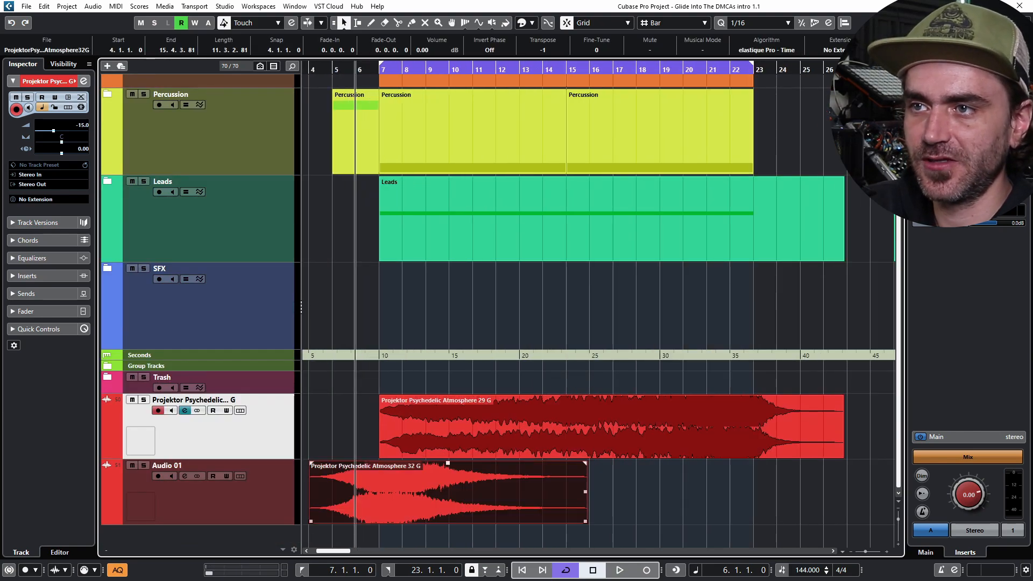
key(3)
click(379, 496)
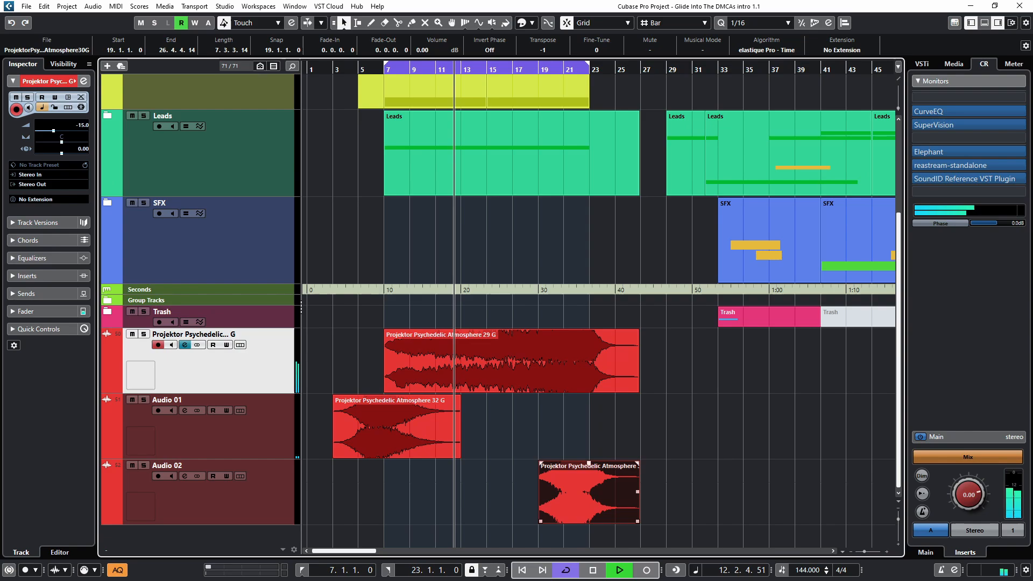
Move the Atmosphere 30 G event on the Audio 02 track to start at bar 12 and listen to the looped intro
drag(586, 483, 497, 482)
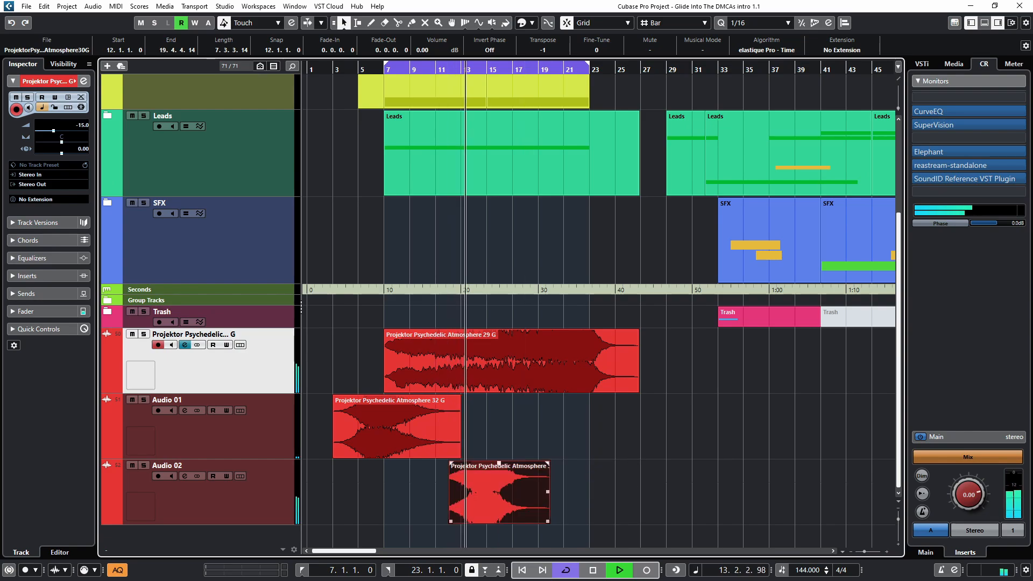
scroll(505, 484, up, 2)
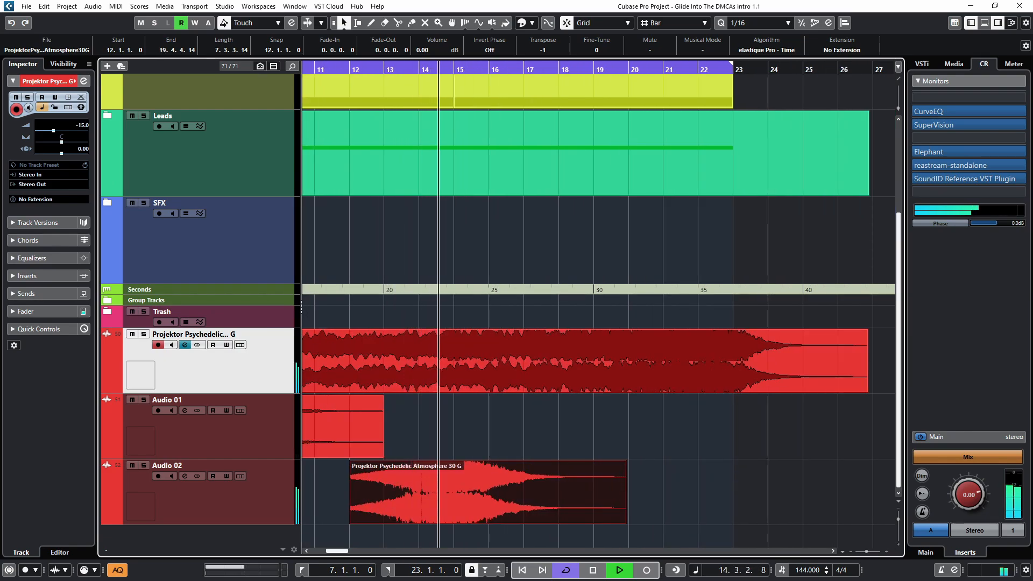
scroll(505, 484, down, 3)
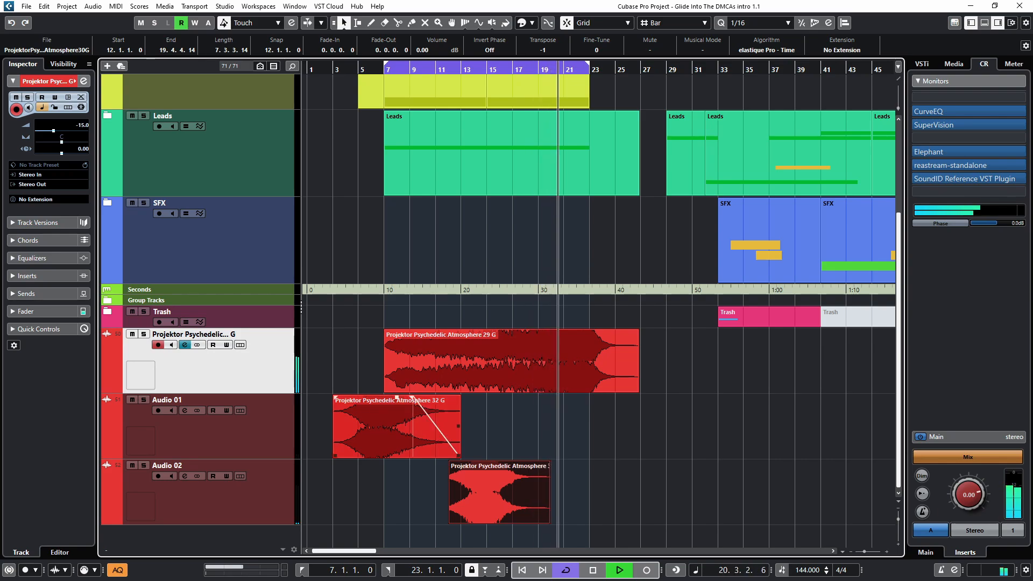
click(752, 433)
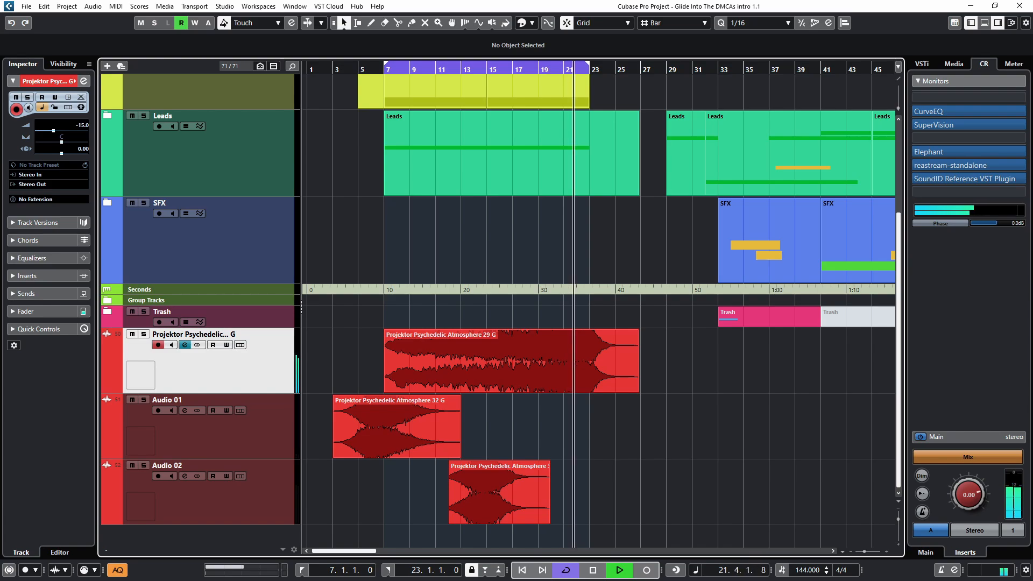
key(space)
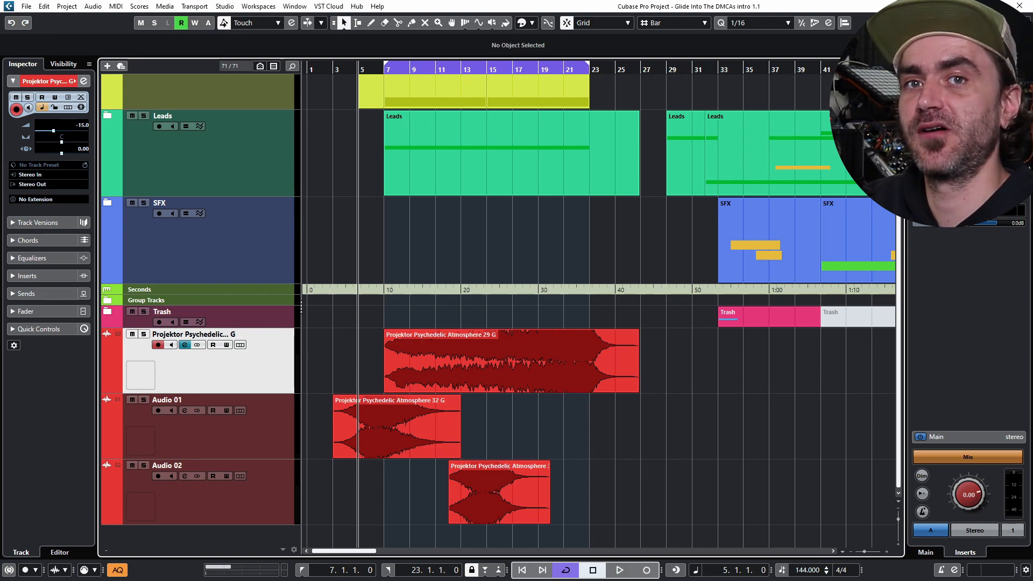
Examine the empty stretch between the intro parts and the main section at bar 33, comparing the kick, percussion and lead parts
scroll(598, 312, up, 3)
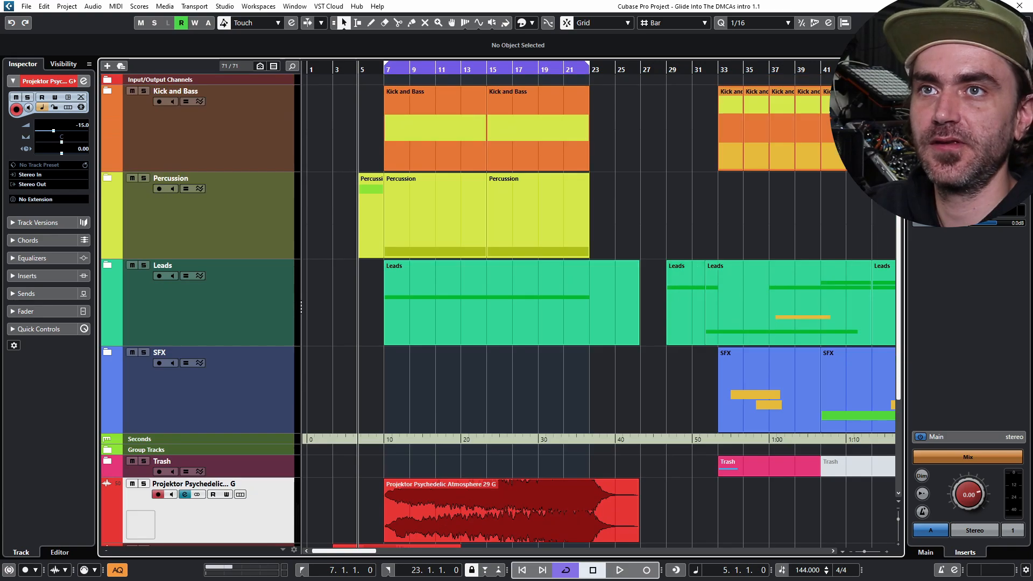
scroll(693, 307, up, 3)
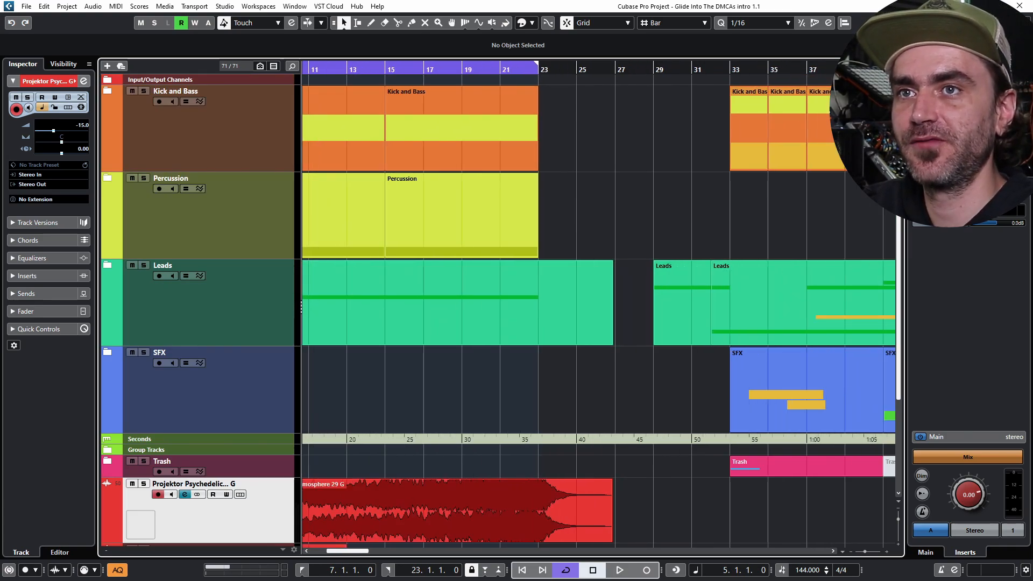
scroll(723, 307, up, 6)
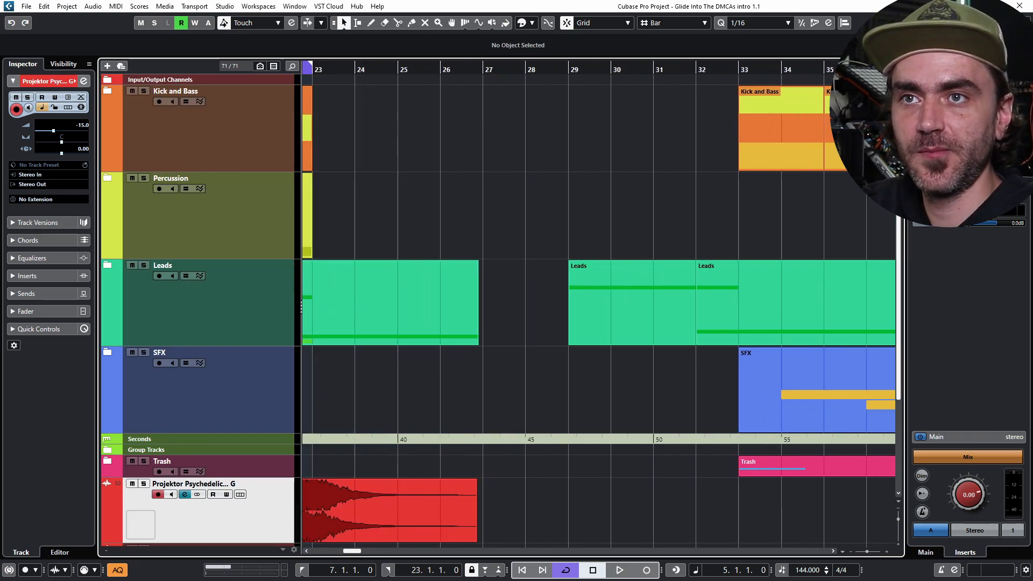
drag(673, 156, 753, 307)
click(716, 215)
click(775, 129)
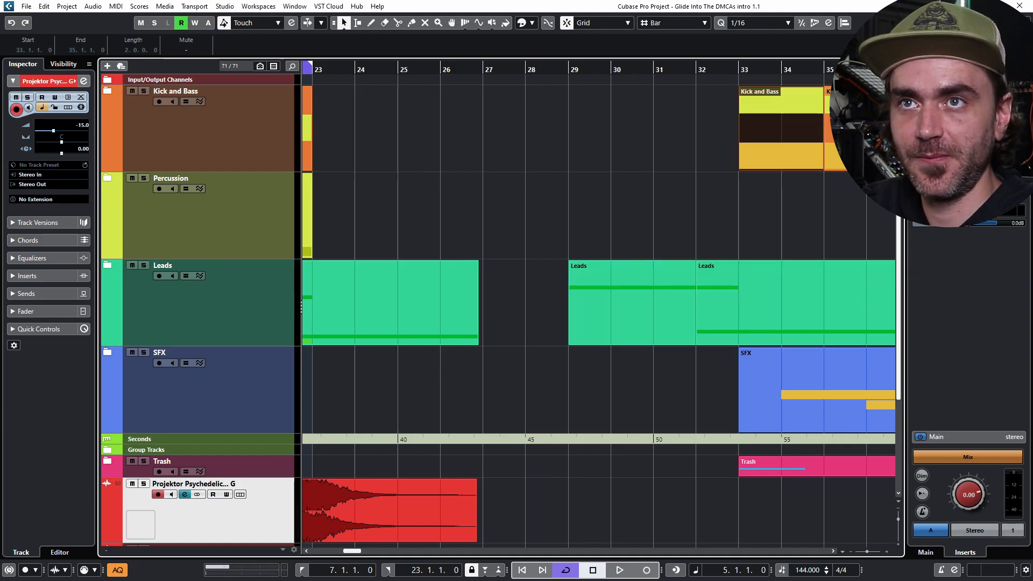
drag(722, 69, 699, 73)
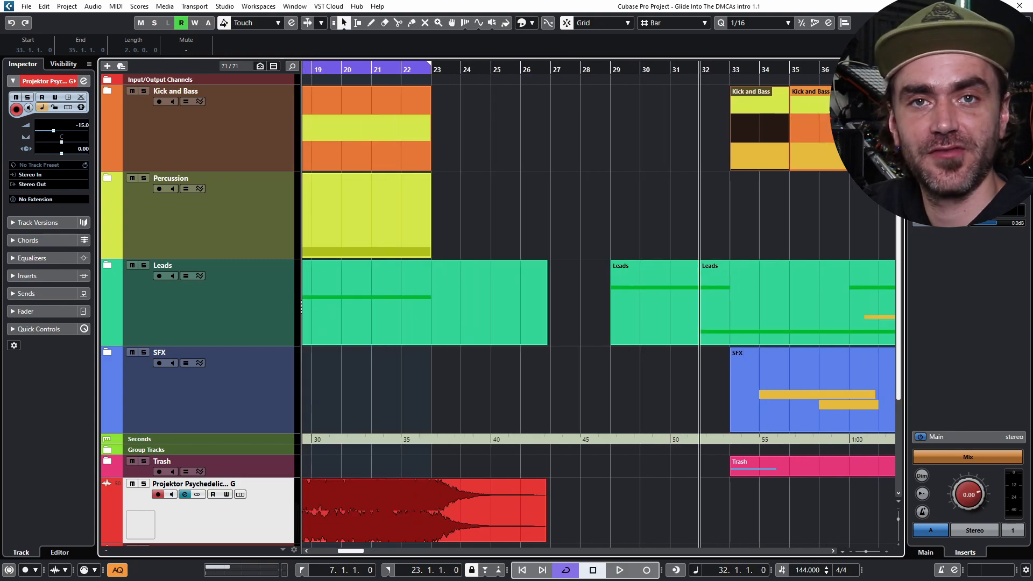
scroll(598, 306, right, 1)
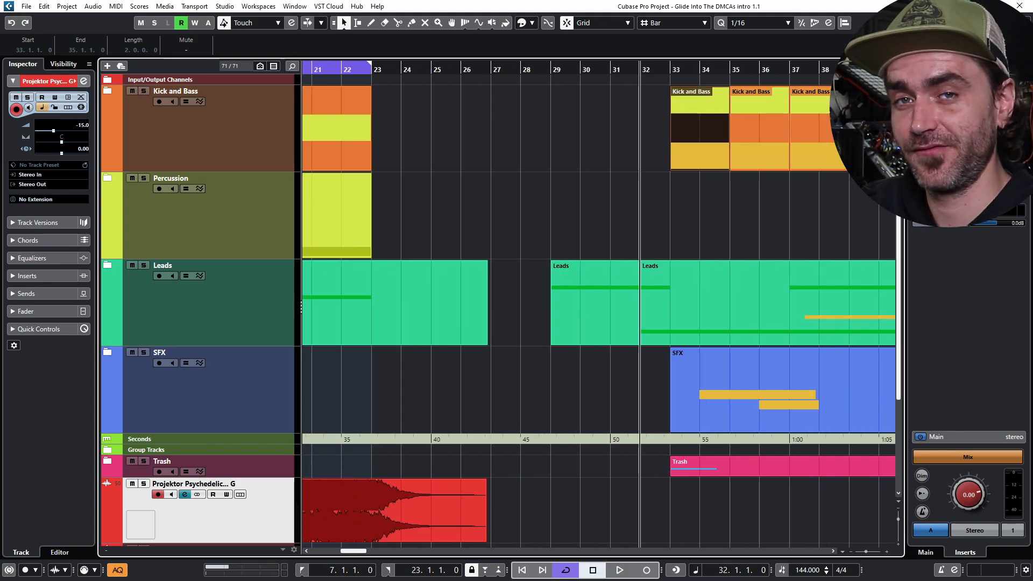
scroll(691, 307, down, 3)
scroll(692, 307, right, 3)
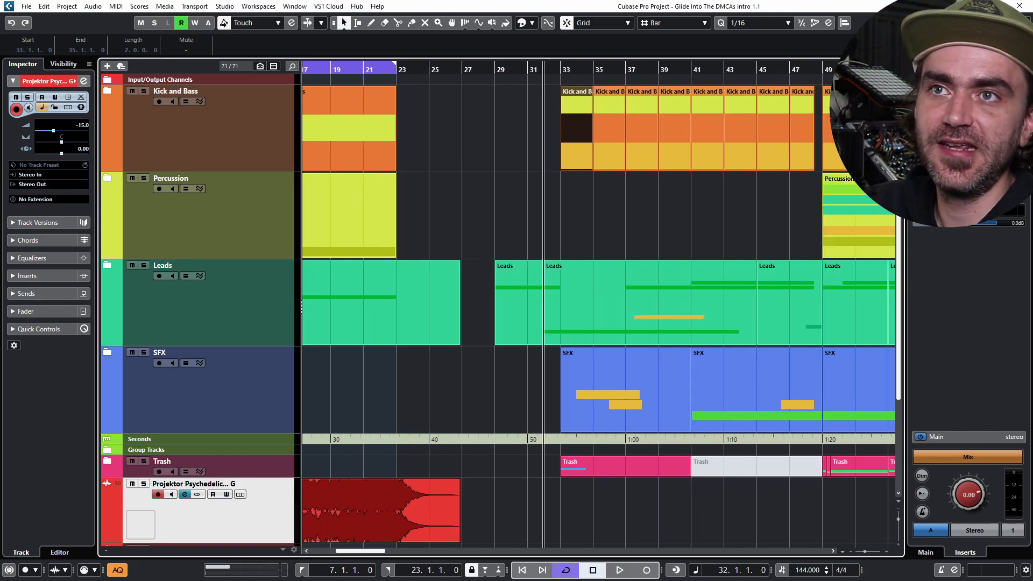
scroll(517, 307, down, 1)
scroll(598, 306, left, 4)
drag(637, 127, 553, 223)
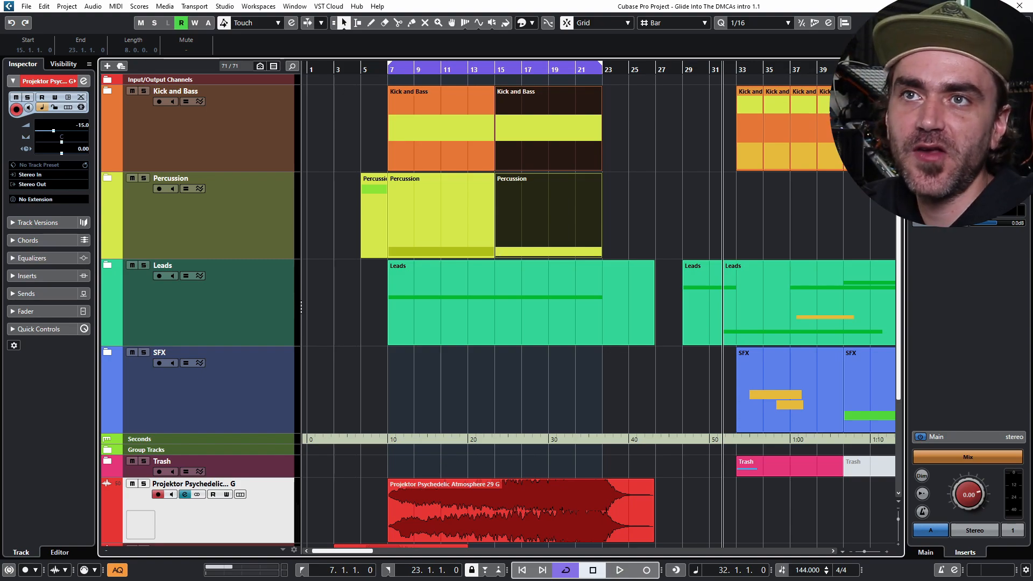
drag(722, 70, 517, 69)
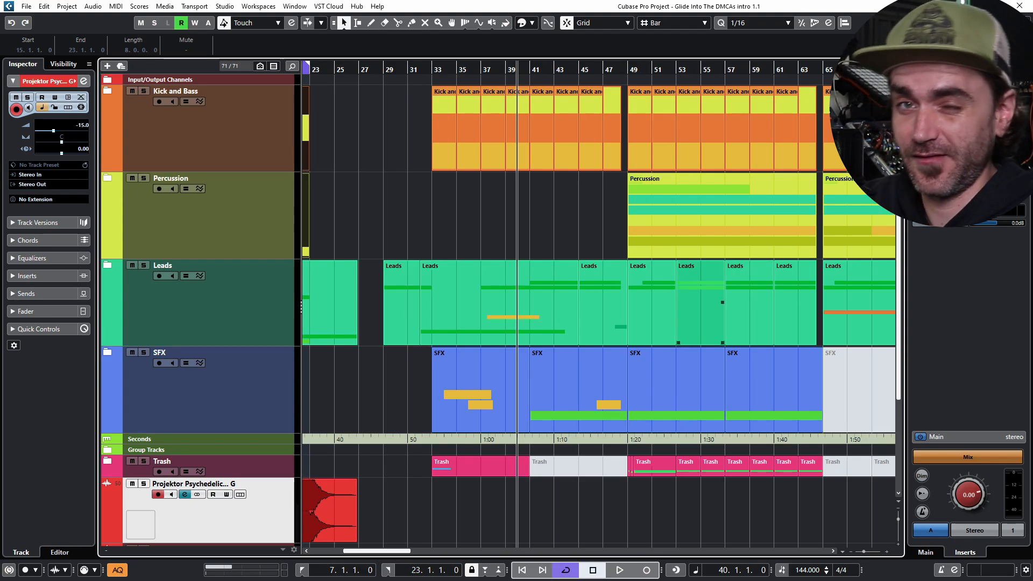
scroll(597, 307, left, 8)
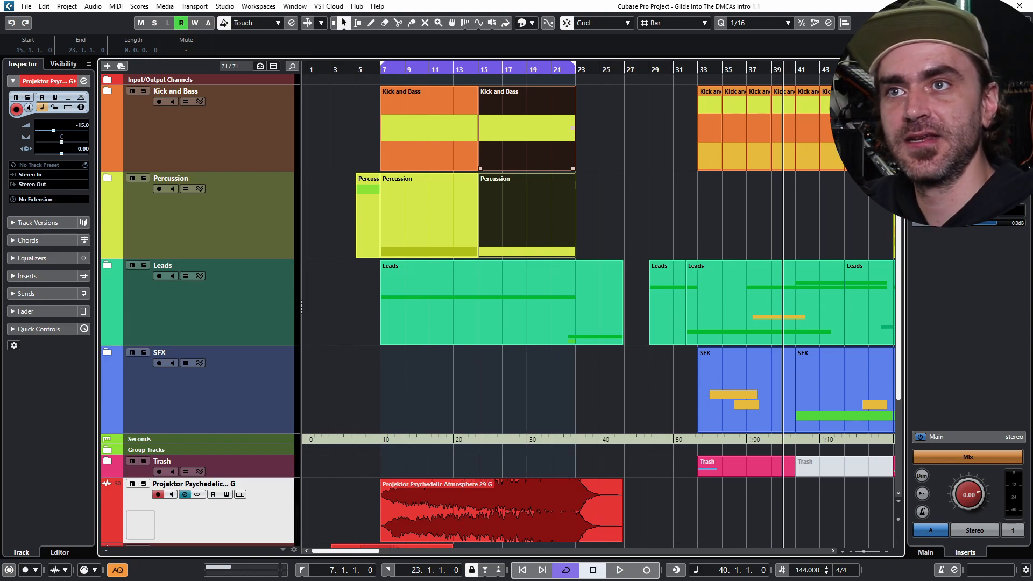
drag(598, 116, 534, 210)
drag(481, 70, 705, 139)
key(g)
key(g)
key(g)
key(g)
key(g)
key(ctrl+shift+a)
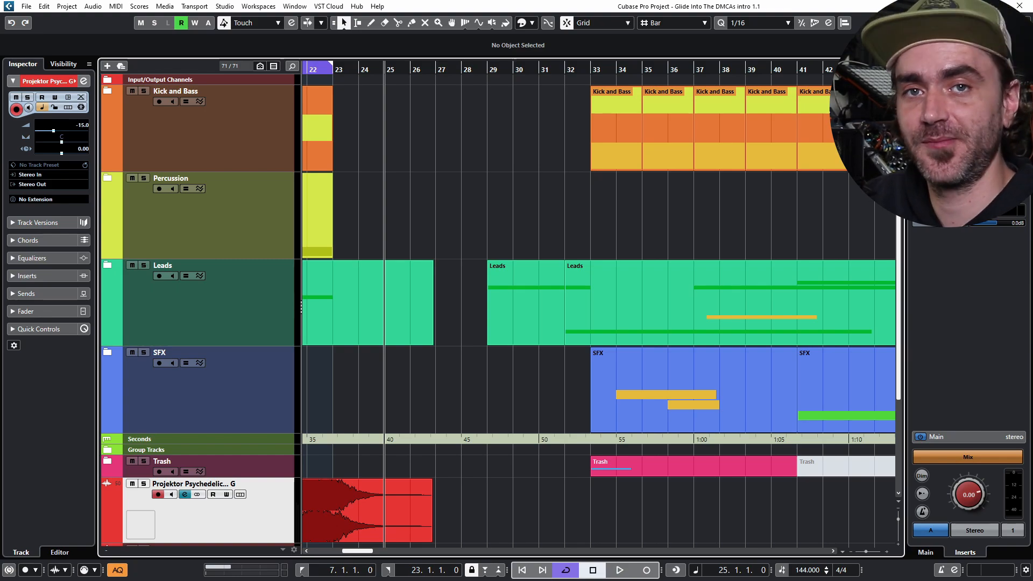
key(g)
key(g)
key(g)
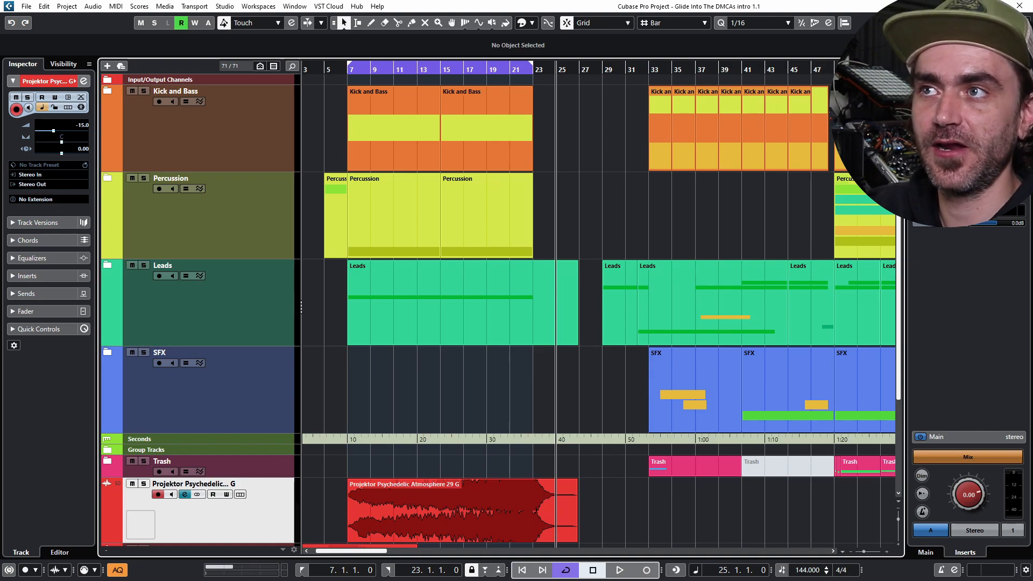
Open the Kick and Bass folder and delete the second Phase Plant 02 (R) (R)-02 audio event, at bar 15
key(h)
key(h)
key(Left)
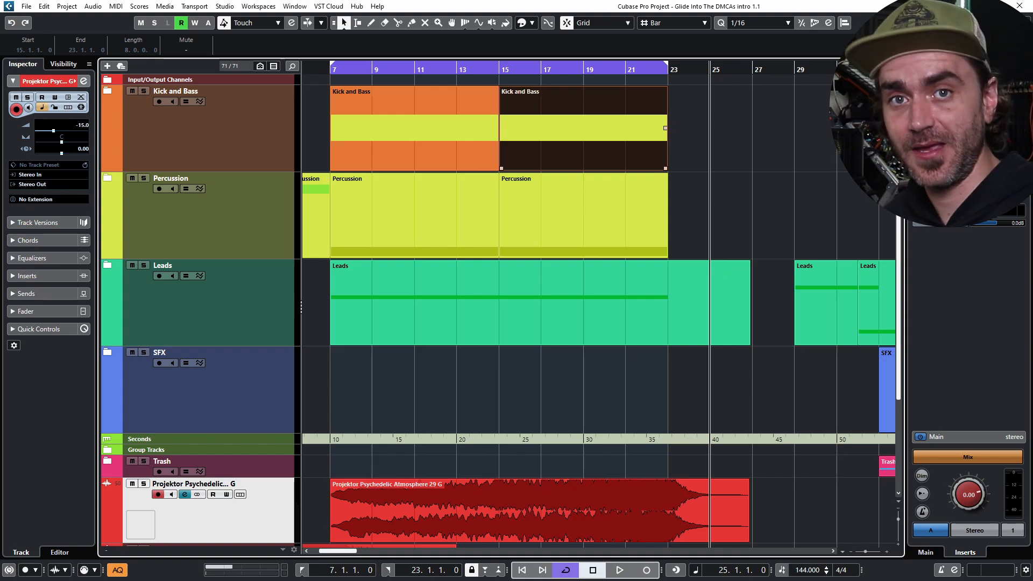
click(414, 102)
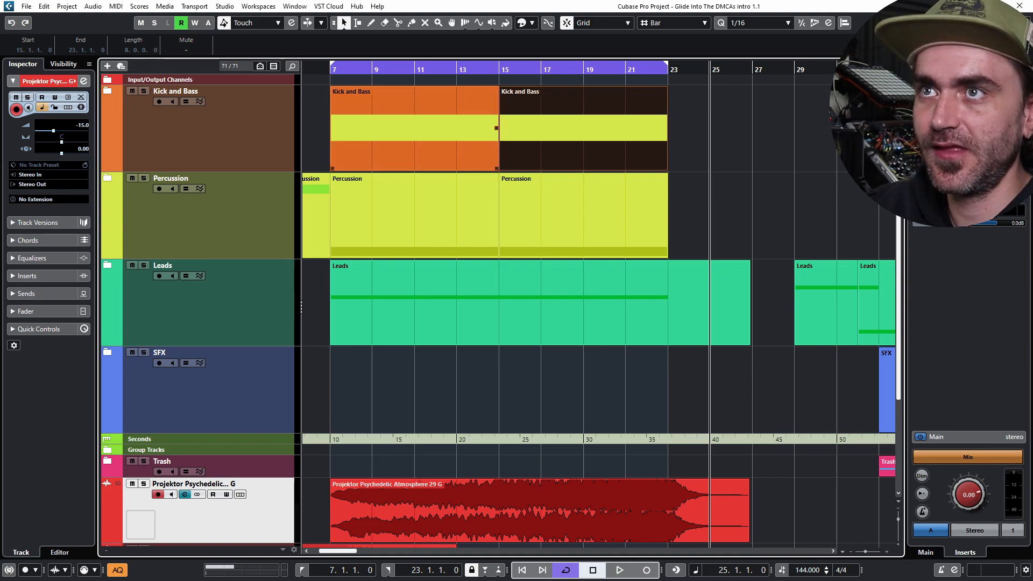
click(107, 91)
click(579, 243)
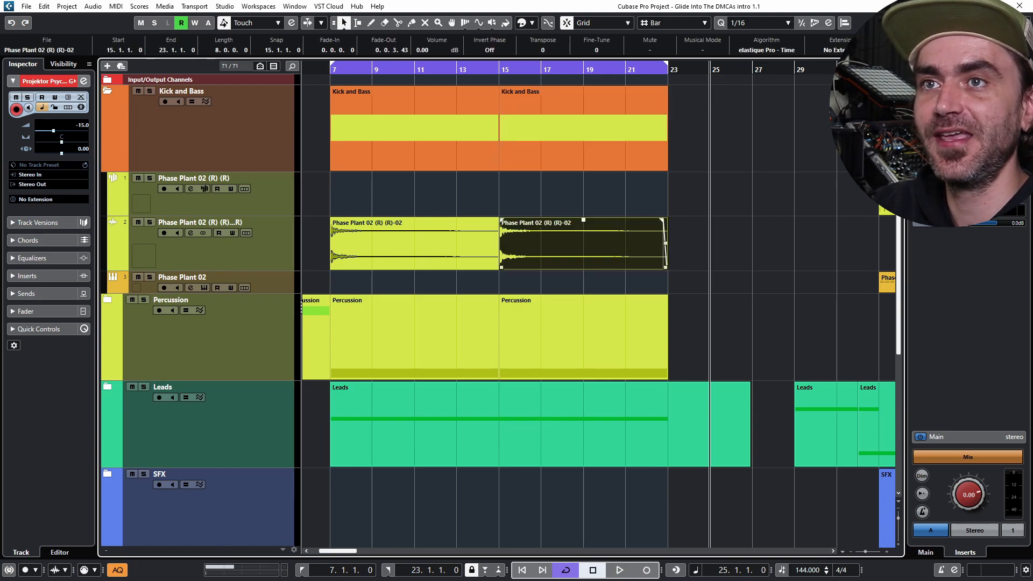
key(Delete)
key(g)
Copy eight bars of the main section's kick events on the Phase Plant 02 (R) (R) track to bars 15–23 of the intro
scroll(592, 312, right, 2)
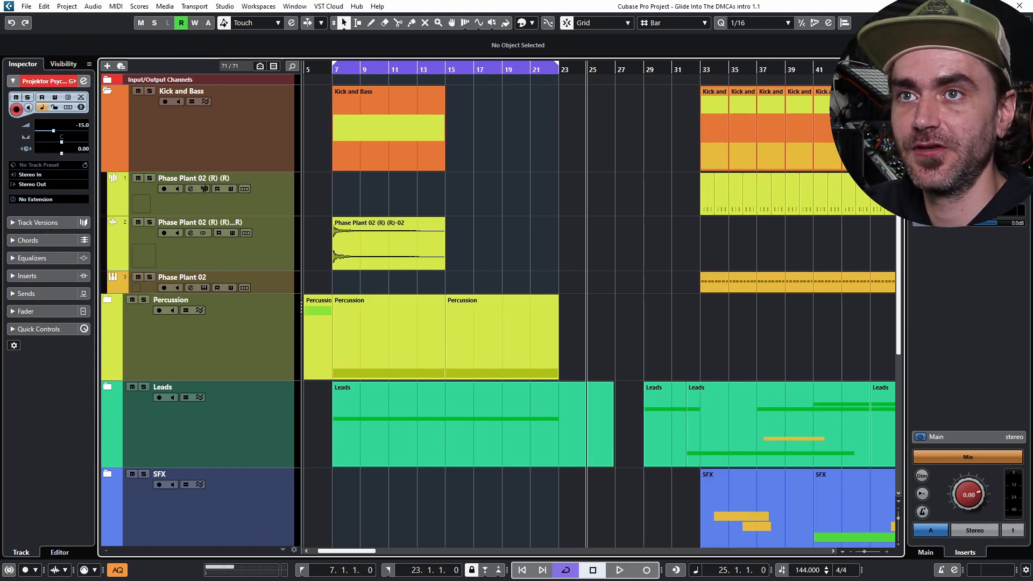
drag(708, 193, 550, 209)
key(l)
click(571, 237)
key(g)
key(g)
scroll(592, 242, right, 3)
key(h)
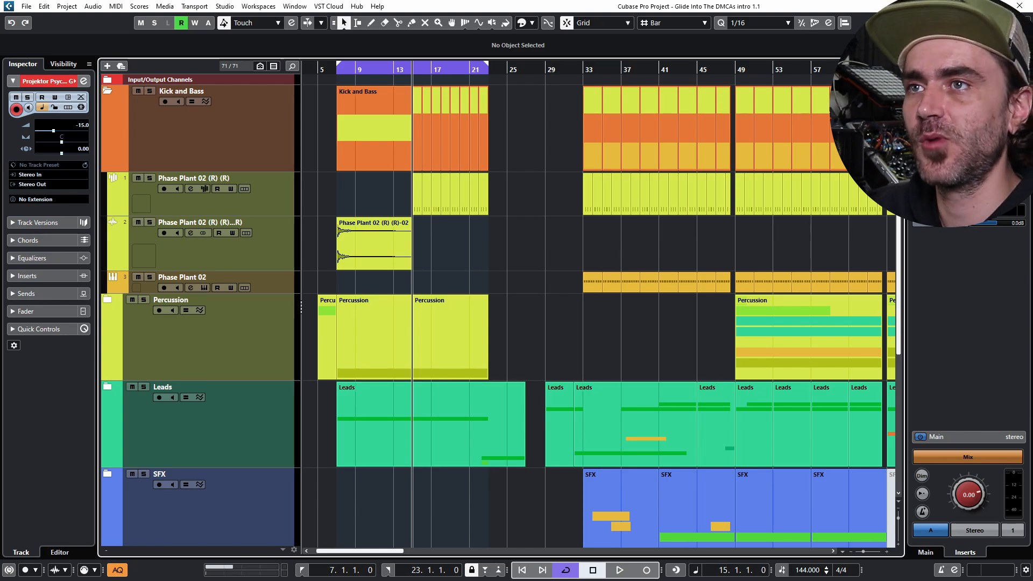
scroll(436, 236, up, 3)
drag(544, 201, 401, 194)
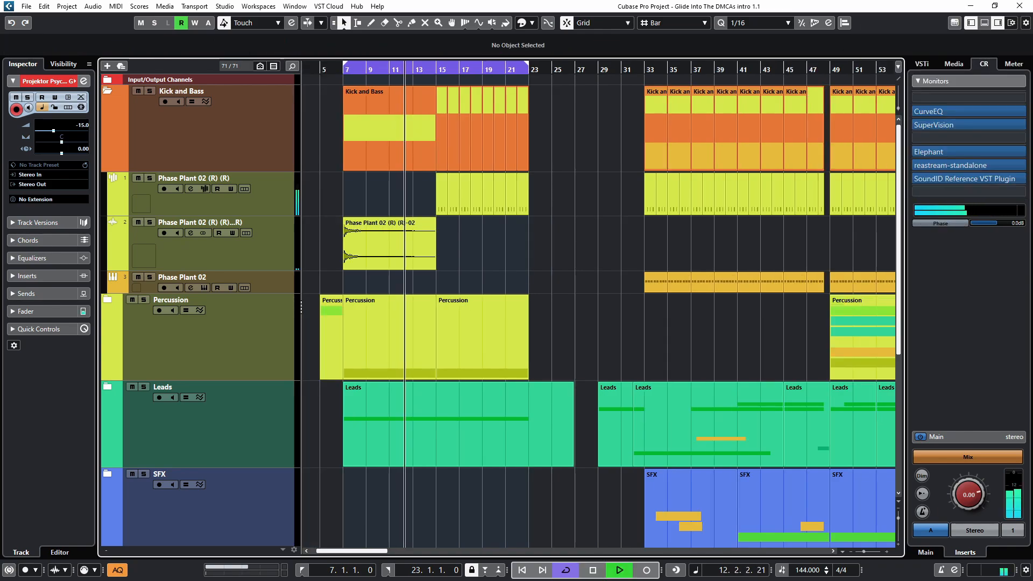
Set the low EQ band of the Projektor Psychedelic Atmosphere 29 G channel to High Pass I at about 144 Hz
scroll(600, 305, down, 4)
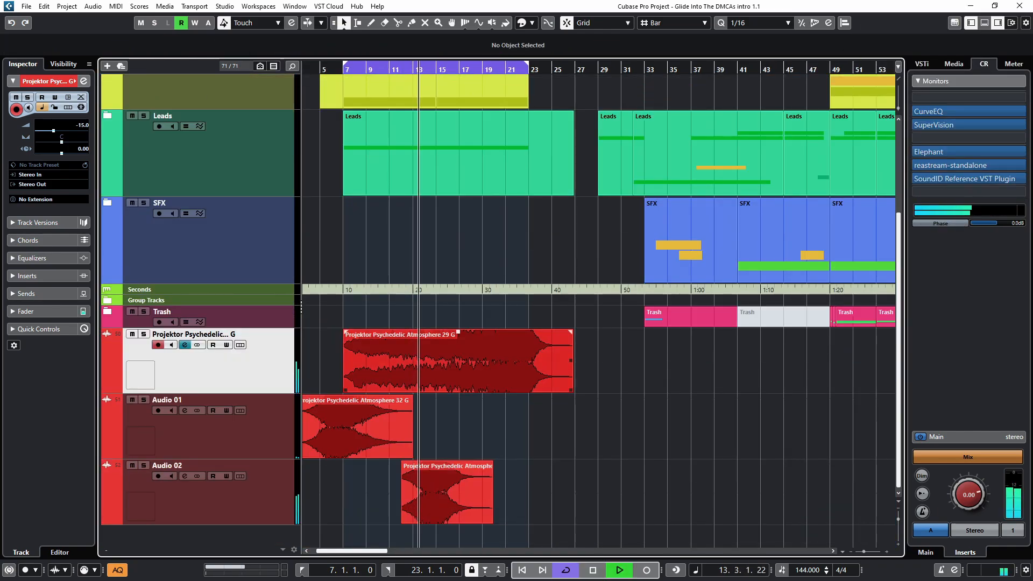
scroll(600, 305, left, 1)
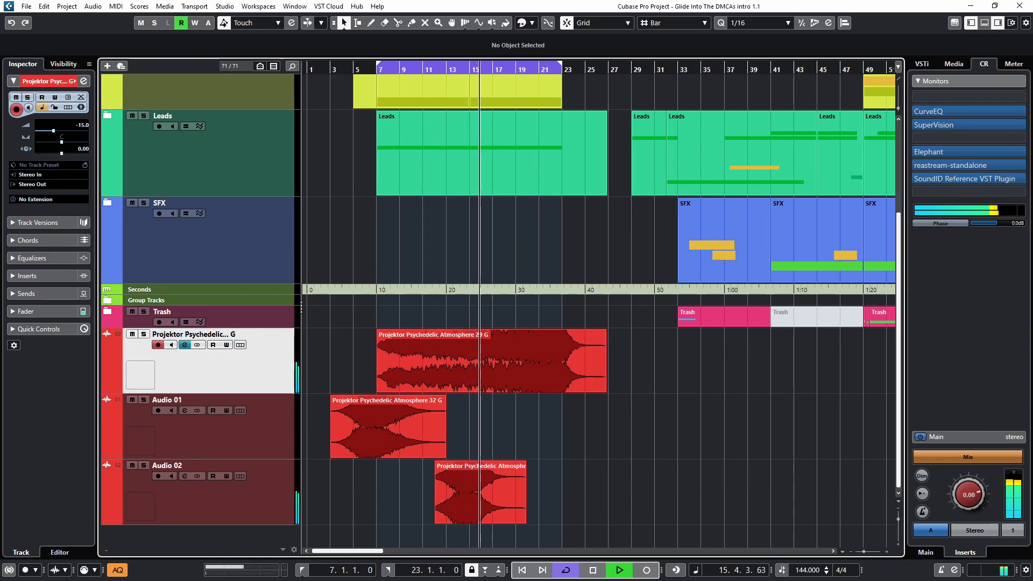
click(185, 345)
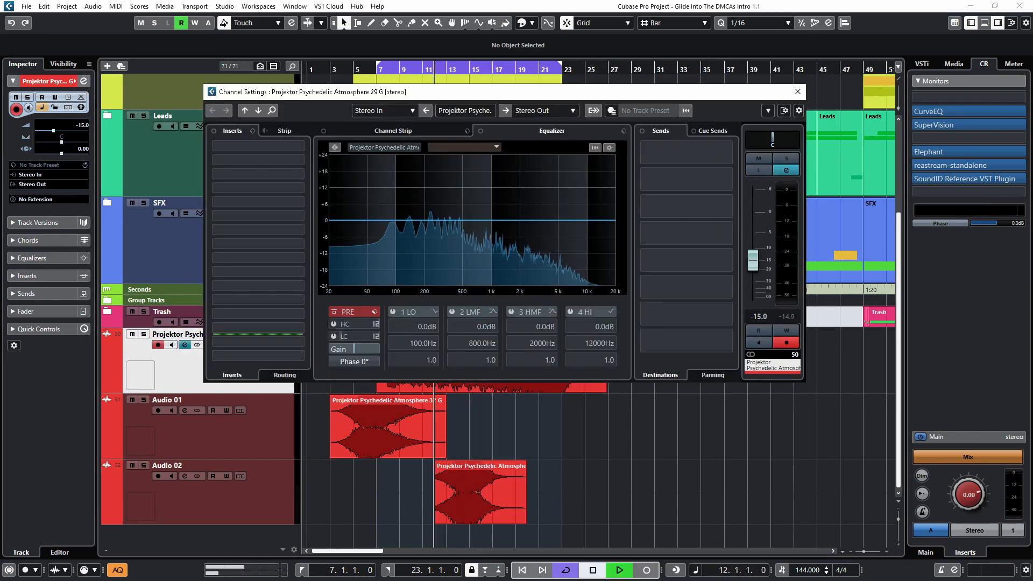
click(435, 312)
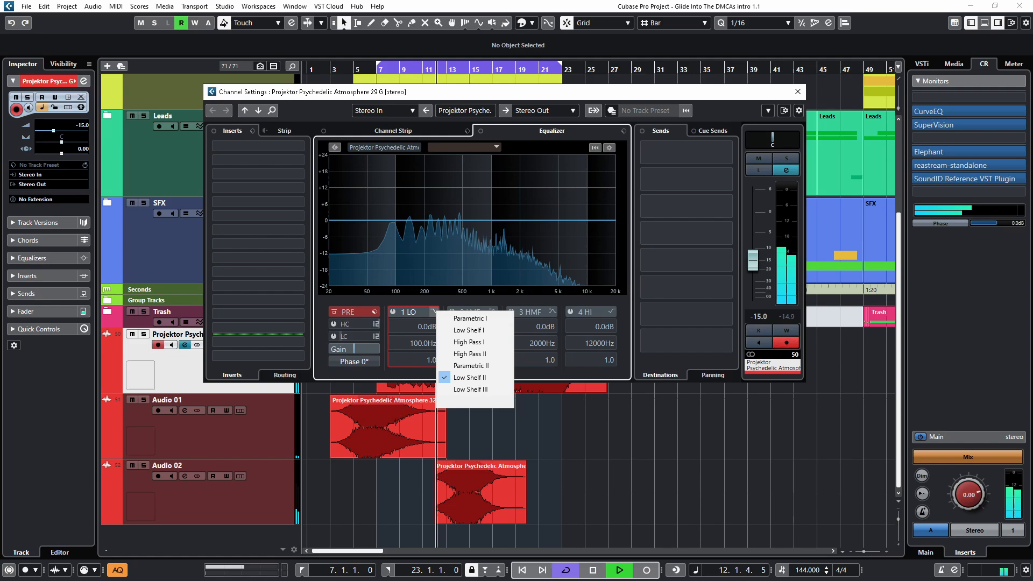
click(469, 341)
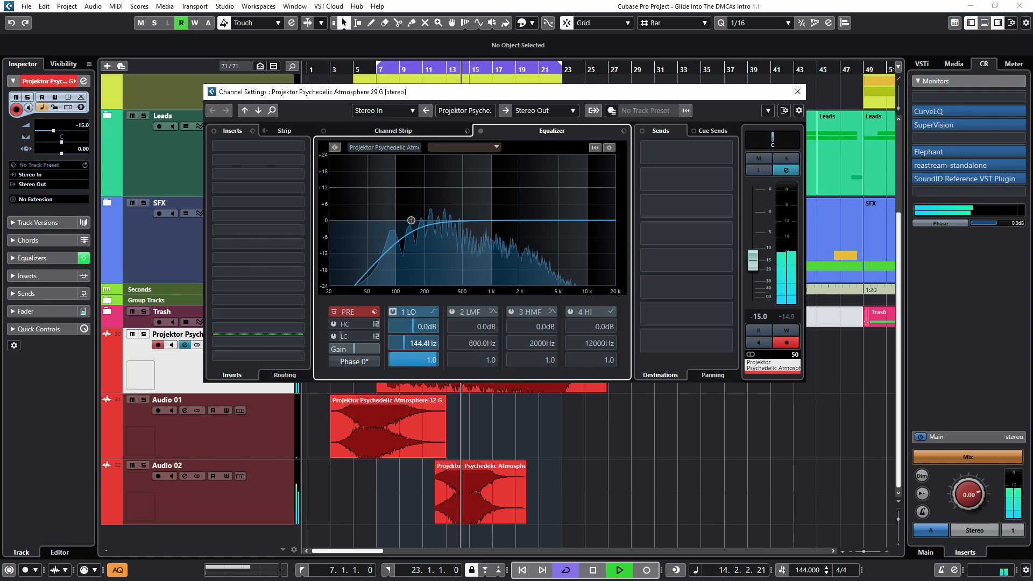
key(e)
Move the bar 15 bongo event from Bongos (D) to the Bongos track and copy the CRASH11 (R) event to bar 13
scroll(425, 215, up, 4)
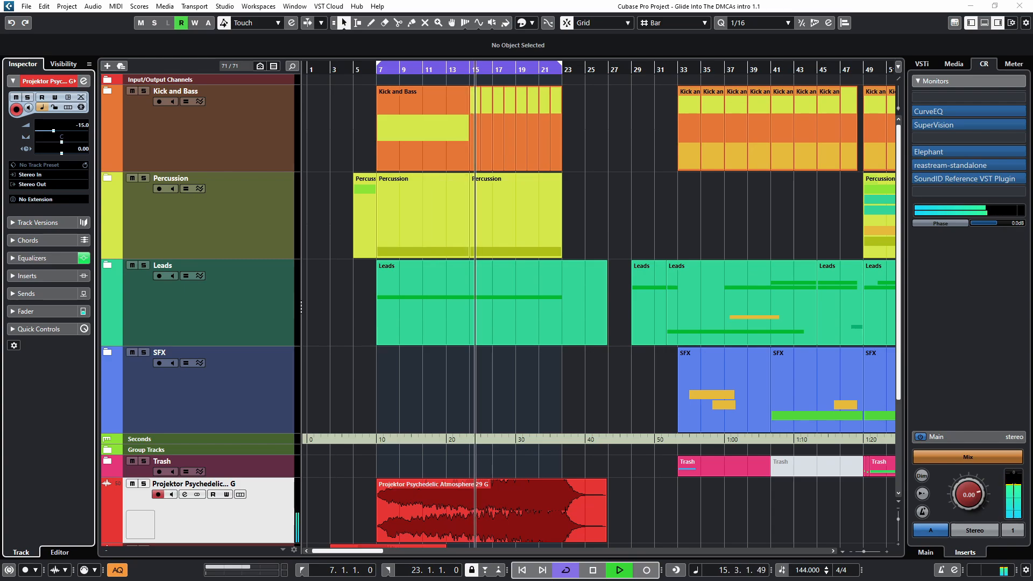
click(108, 177)
scroll(592, 301, down, 4)
drag(627, 309, 516, 269)
click(430, 269)
scroll(368, 286, up, 4)
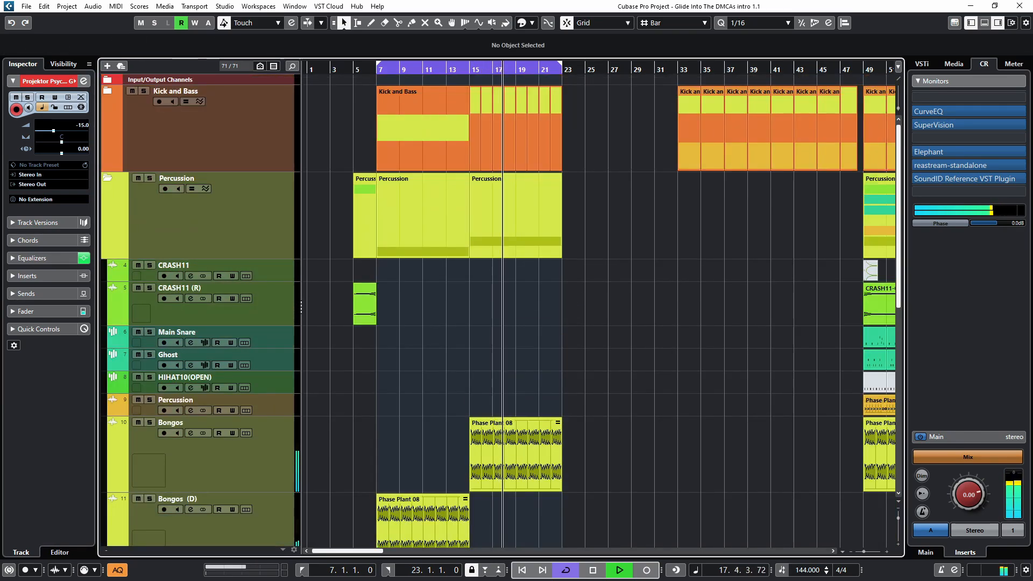
drag(366, 286, 459, 287)
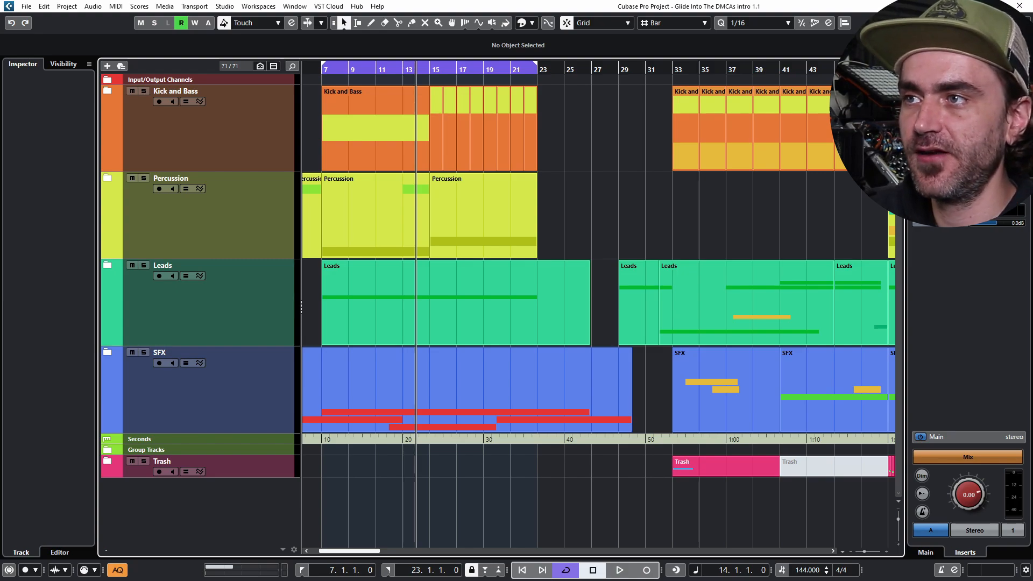
Open the SFX folder and copy the Phase Plant 03-07 effect on the Phase Plant 04 (R) track into the intro at bar 11
click(108, 352)
scroll(498, 311, down, 3)
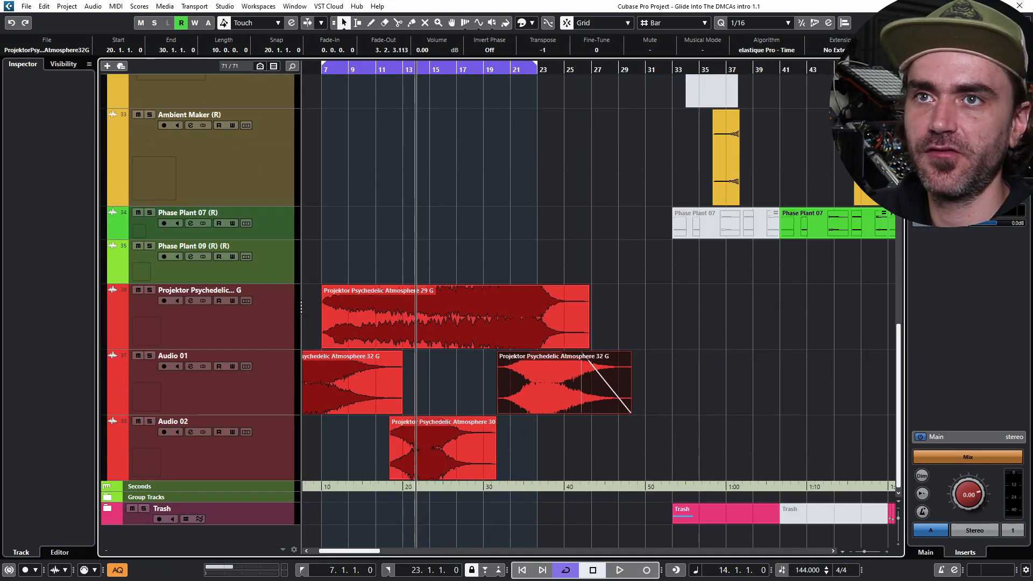
scroll(498, 311, up, 1)
key(g)
key(g)
key(g)
key(g)
key(g)
key(g)
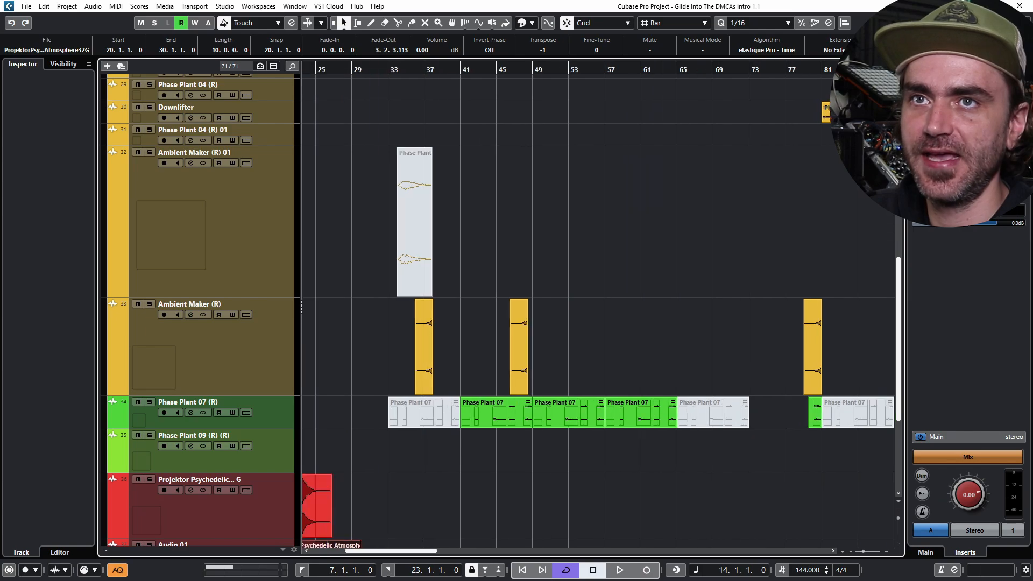
scroll(603, 312, up, 5)
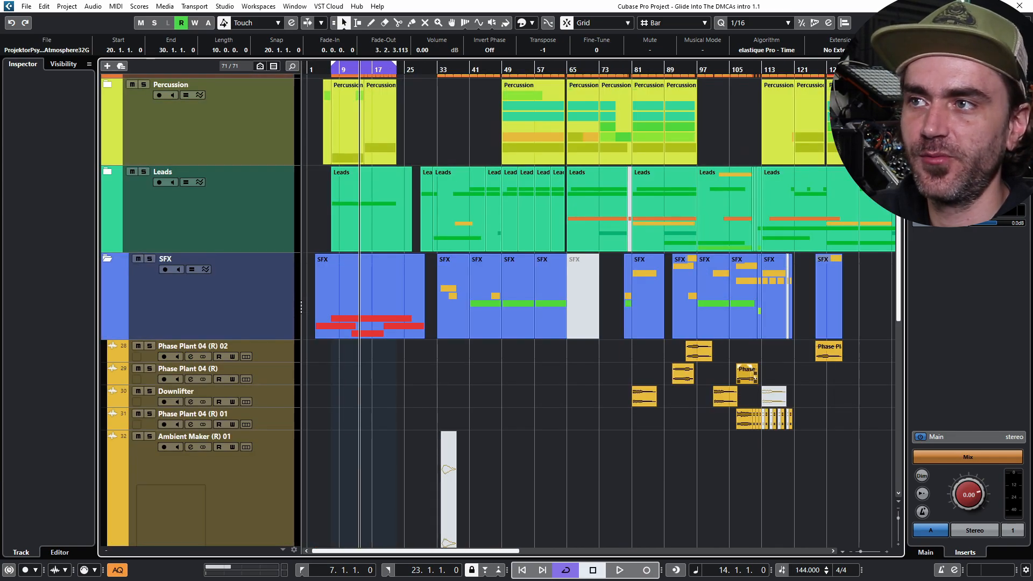
drag(721, 393, 362, 373)
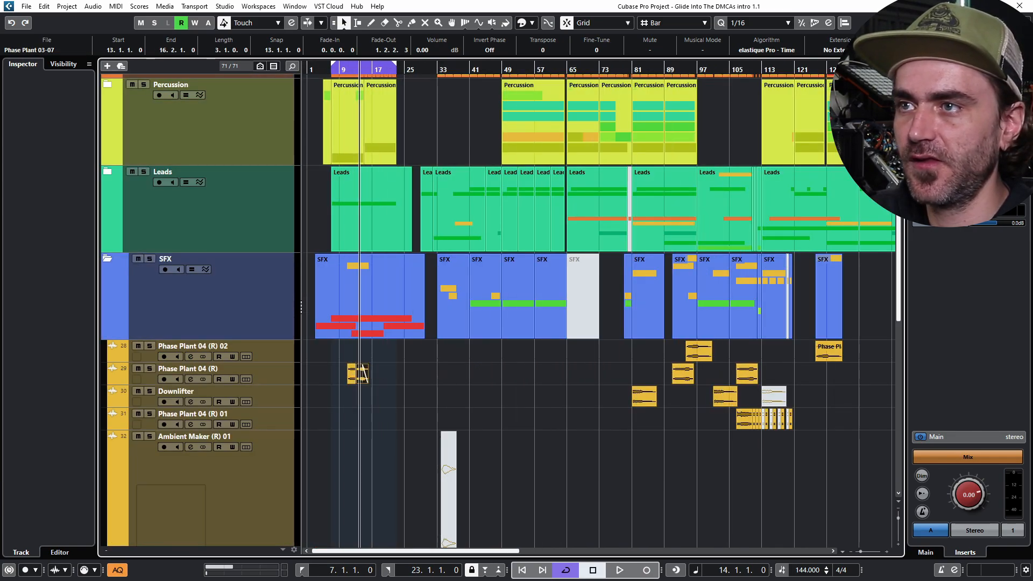
key(ctrl+z)
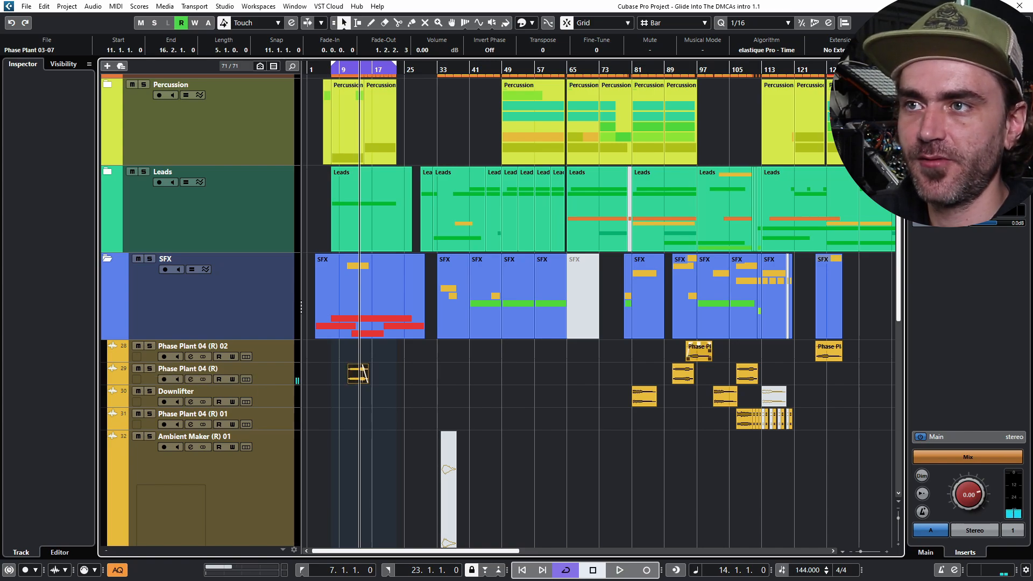
Copy the Phase Plant 03-08 event into the intro at bar 11 and the Phase Plant 03-06 downlifter to bar 3
drag(700, 349, 353, 353)
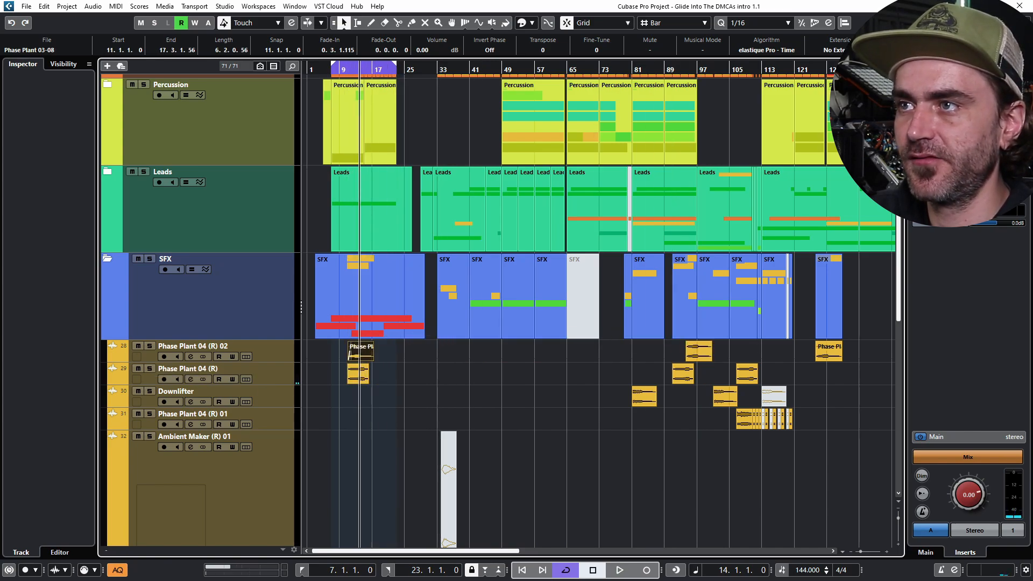
key(s)
key(s)
drag(645, 397, 327, 397)
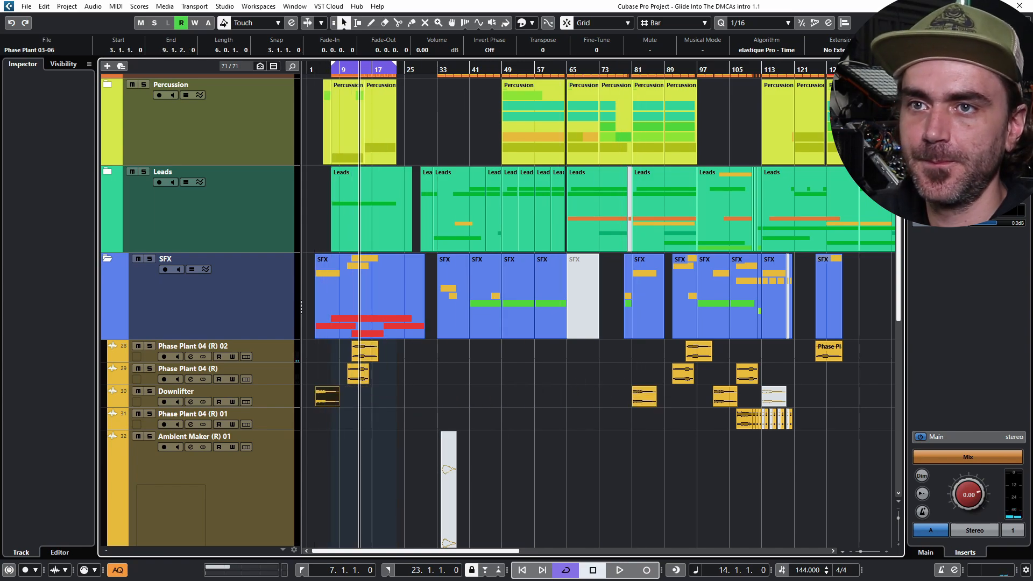
Copy an Ambient Maker (R) event to bar 16 and move the intro's Phase Plant 03-08 event to bar 19
scroll(591, 323, down, 6)
drag(453, 347, 372, 347)
scroll(397, 347, up, 6)
scroll(397, 347, up, 5)
scroll(397, 347, down, 6)
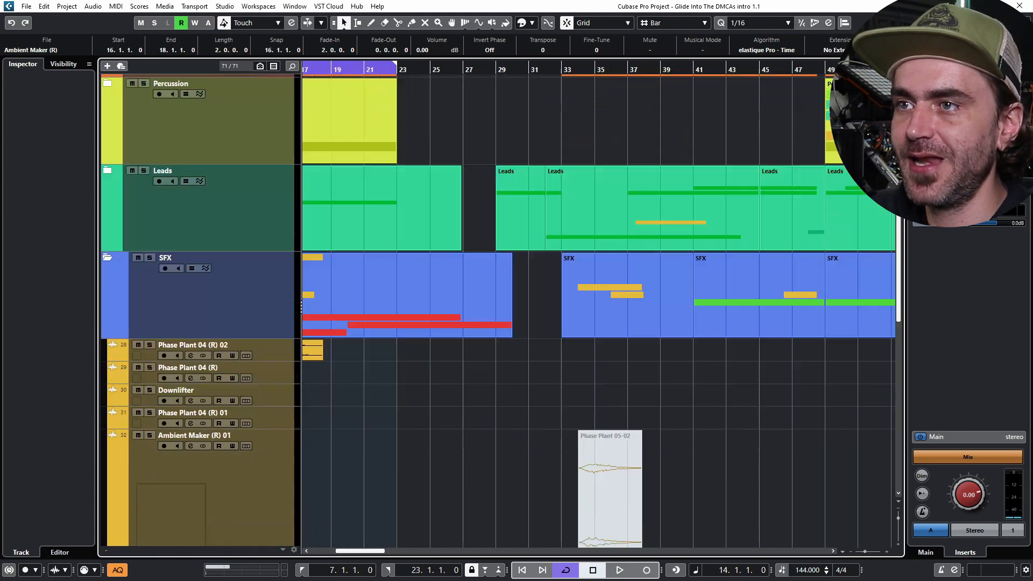
scroll(397, 347, left, 4)
scroll(538, 345, up, 6)
drag(511, 350, 627, 350)
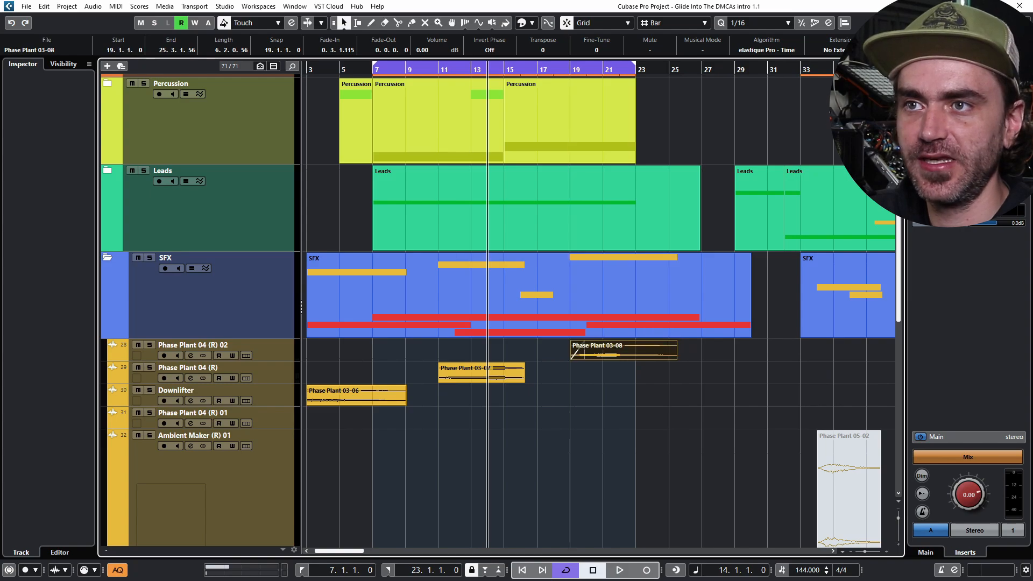
Move the Phase Plant 03-07 event to bar 19, Phase Plant 03-08 to bar 12, and the intro's Ambient Maker (R) event to bar 21
drag(487, 371, 491, 351)
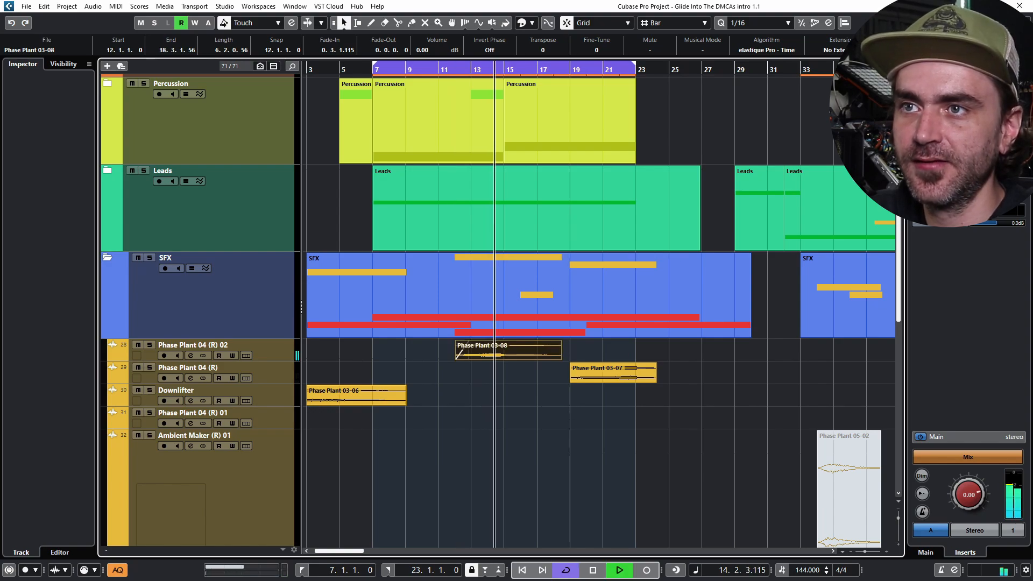
scroll(491, 351, down, 5)
drag(537, 345, 619, 345)
scroll(619, 344, up, 5)
scroll(600, 309, down, 6)
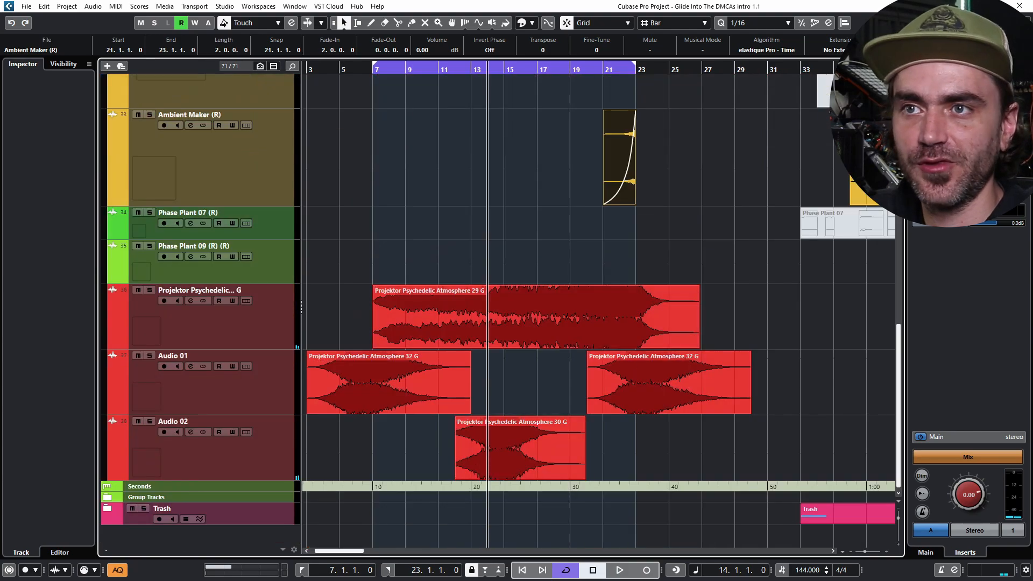
Move the Phase Plant 03-06 downlifter to bar 7 and low-cut the Audio 01 track at 205.6 Hz in its channel EQ
scroll(600, 309, up, 4)
scroll(600, 304, left, 1)
scroll(600, 305, up, 4)
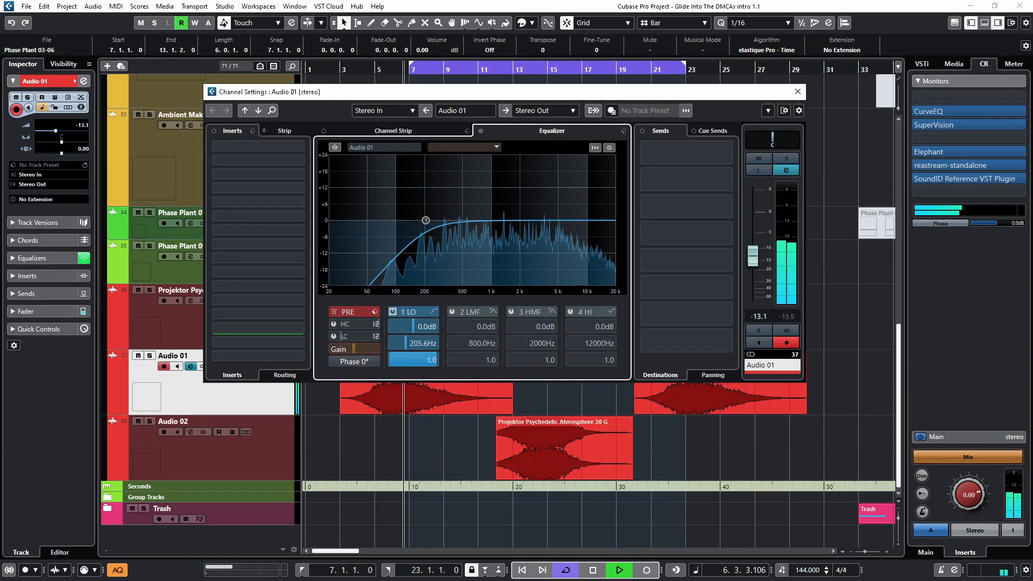
key(Escape)
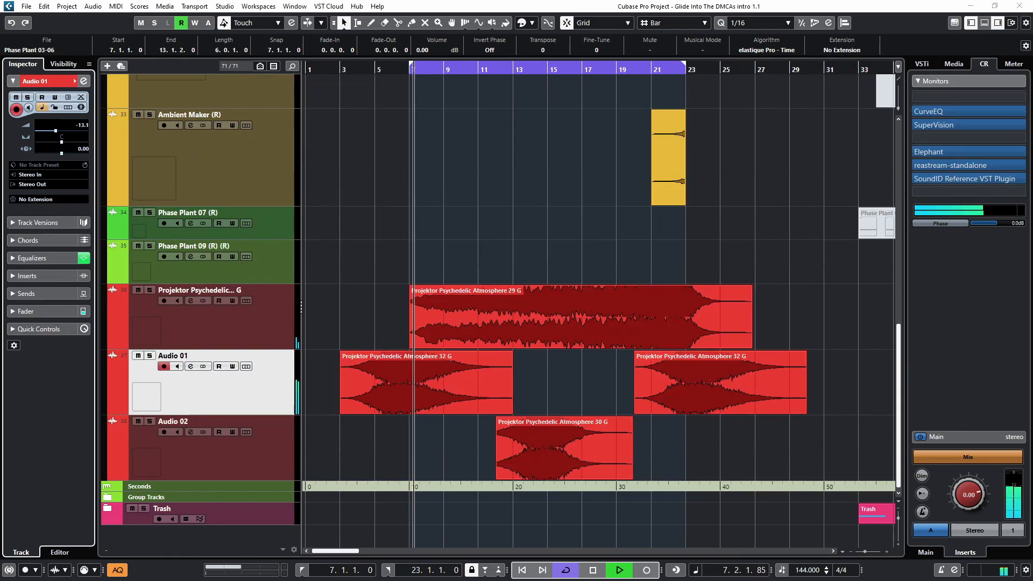
Collapse the SFX folder and play the intro from bar 7 to review the arrangement
scroll(600, 304, up, 6)
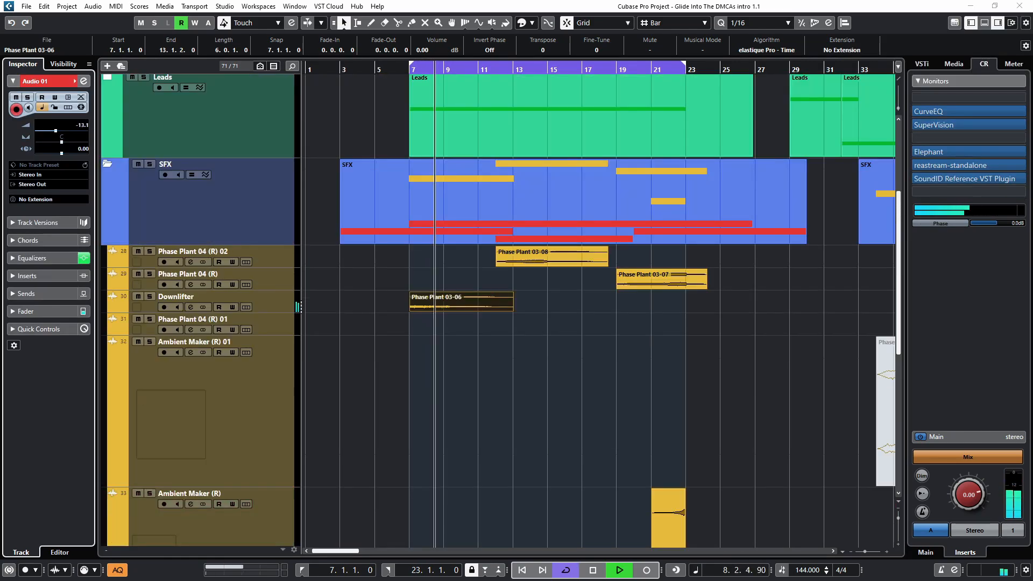
scroll(601, 304, right, 2)
scroll(601, 304, up, 3)
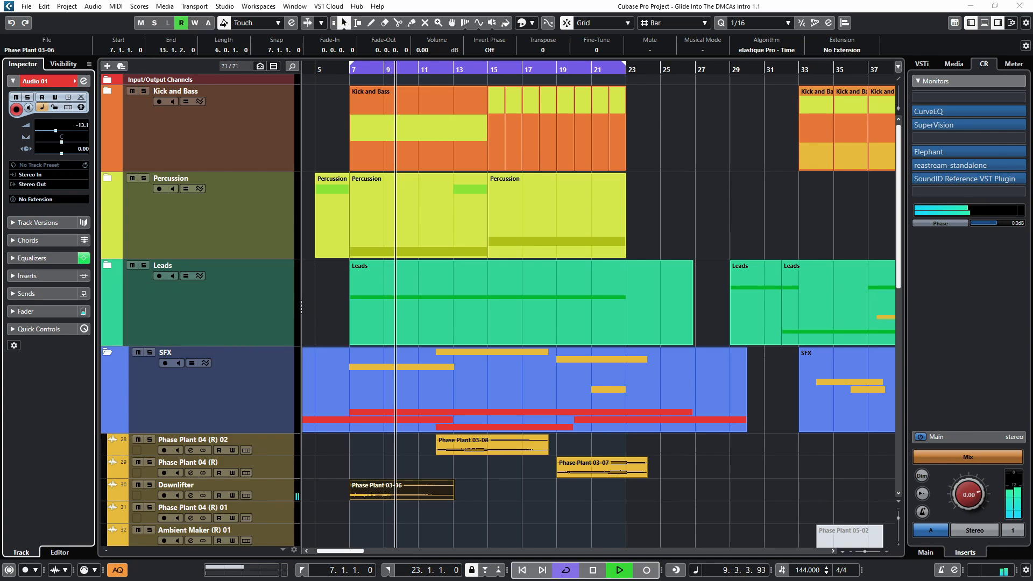
click(107, 352)
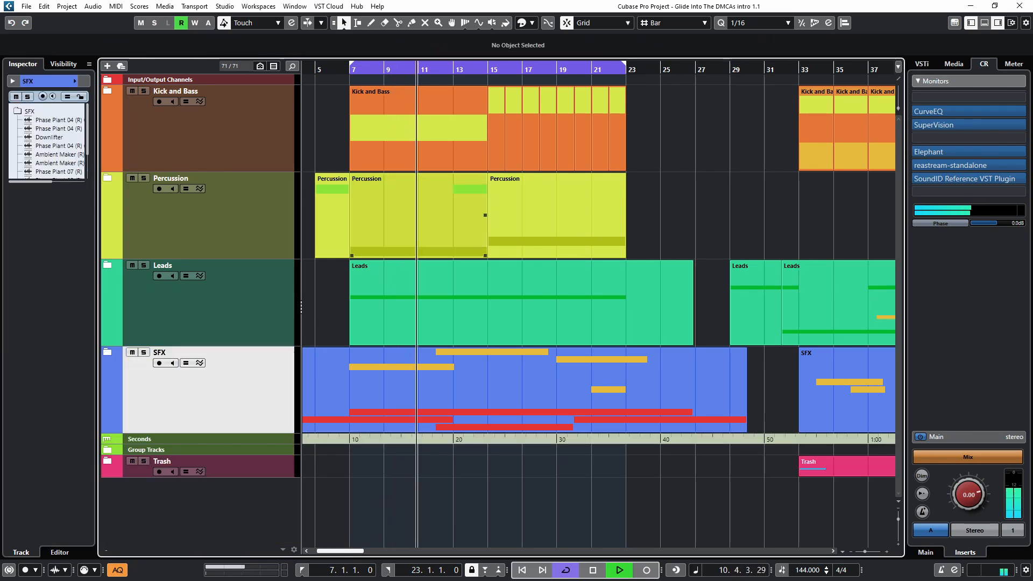
scroll(601, 304, right, 2)
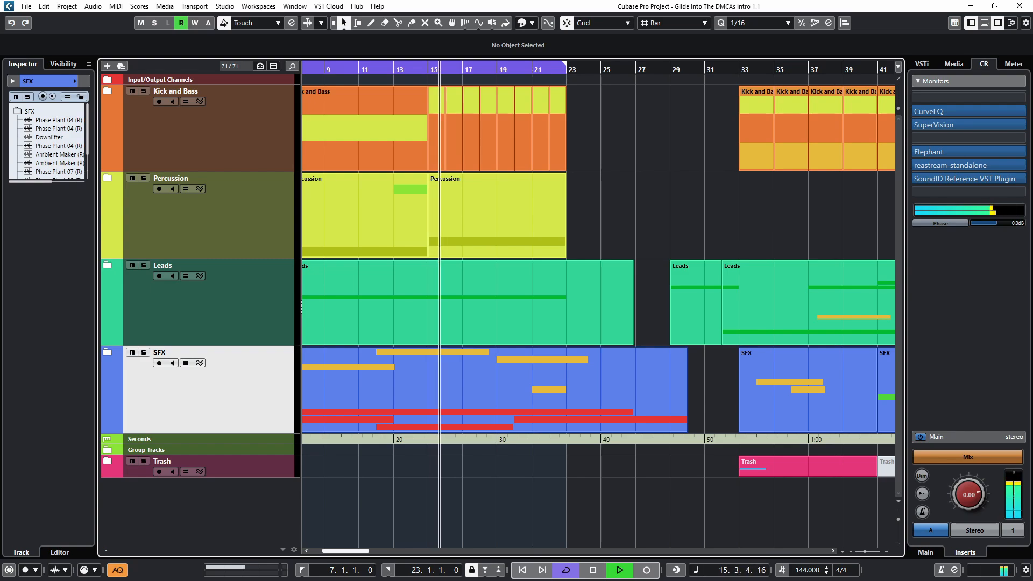
scroll(599, 304, right, 2)
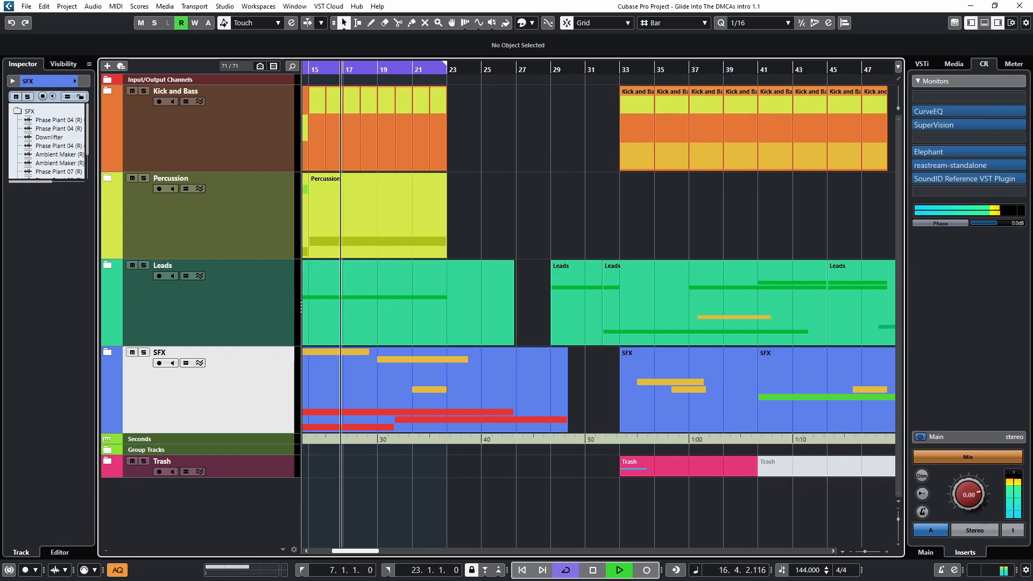
scroll(598, 304, left, 1)
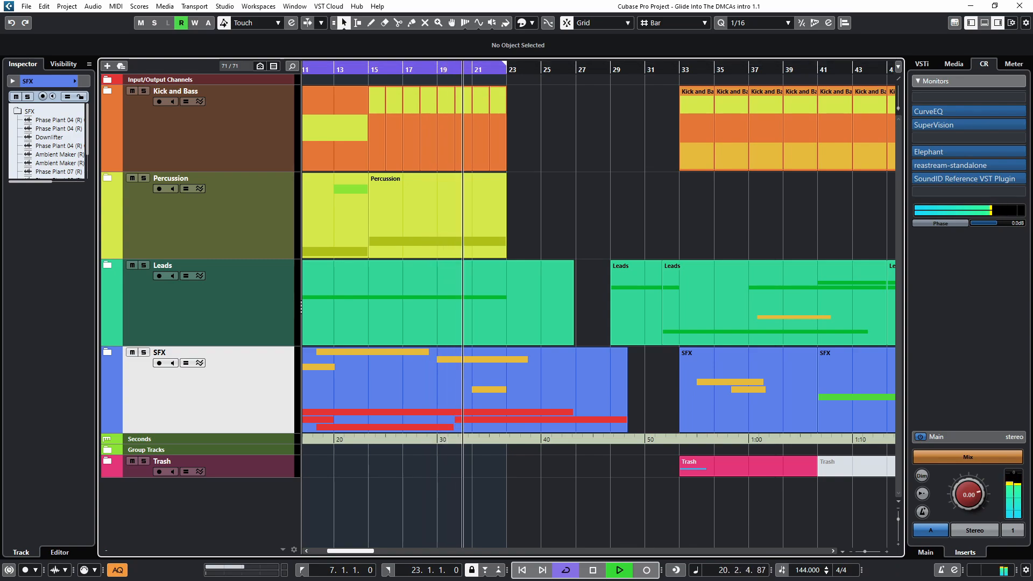
Set the start of the cycle range to bar 15 and audition the intro's ending around bar 21
ctrl+click(369, 69)
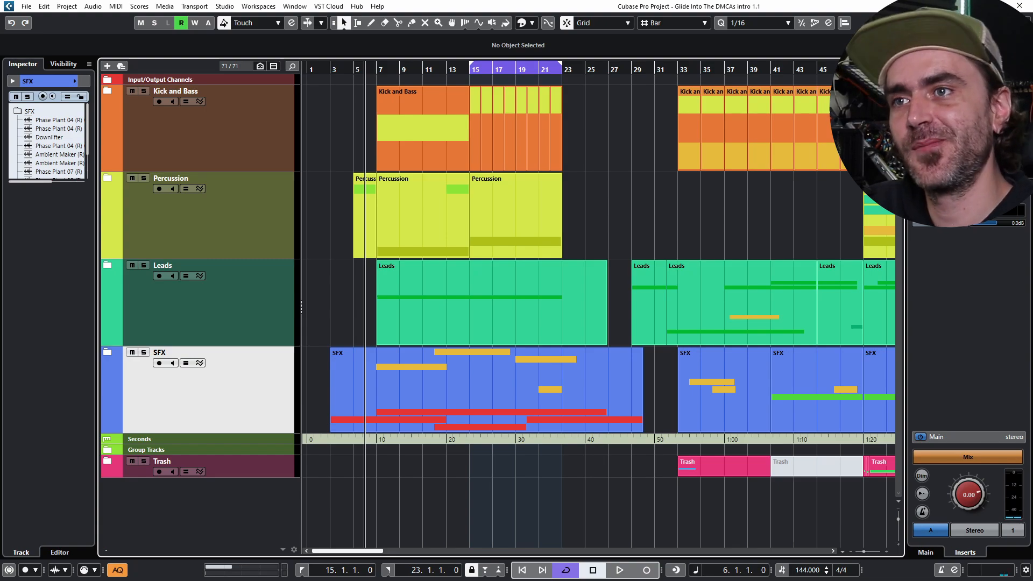
scroll(564, 216, up, 3)
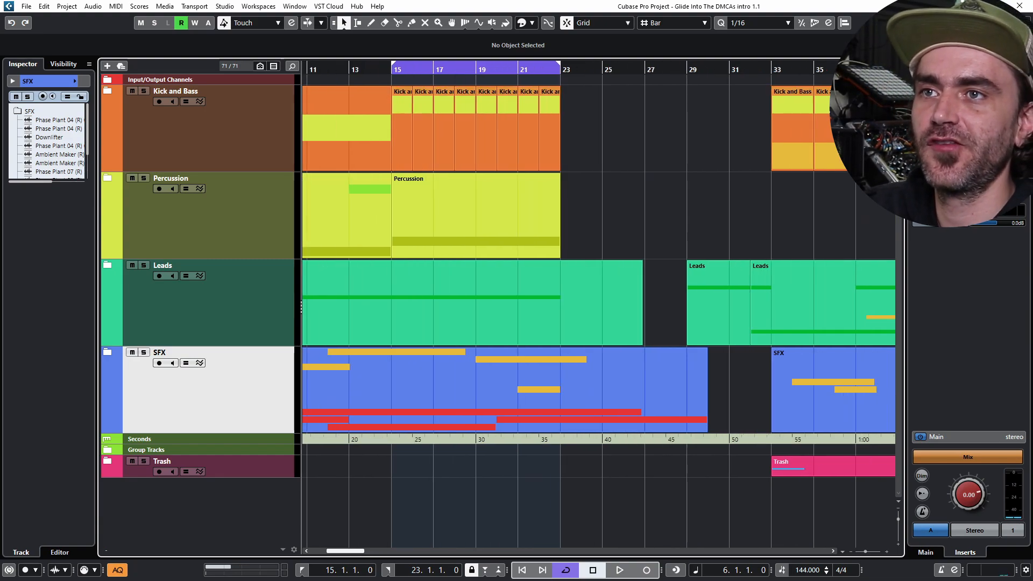
scroll(483, 220, down, 2)
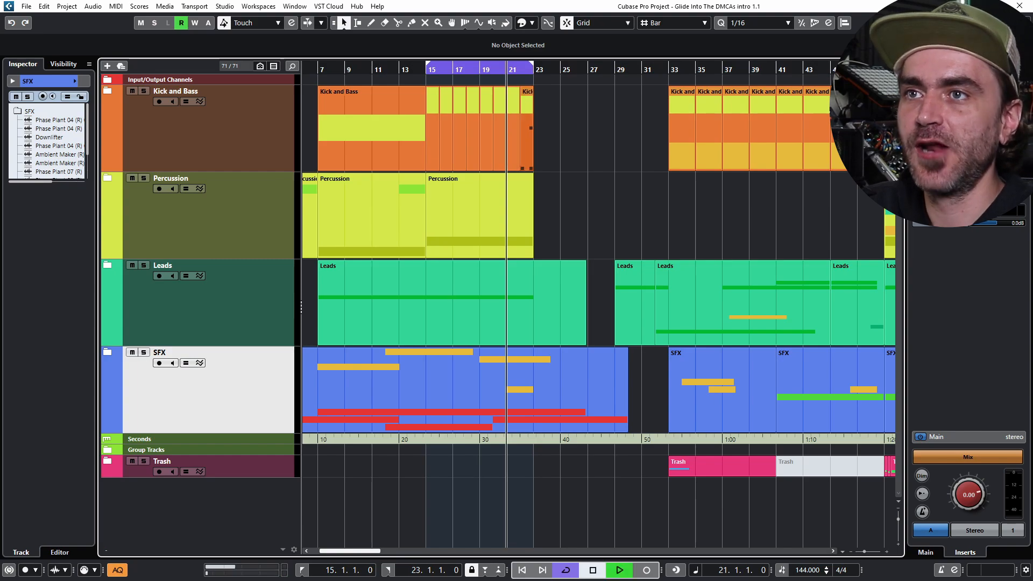
key(space)
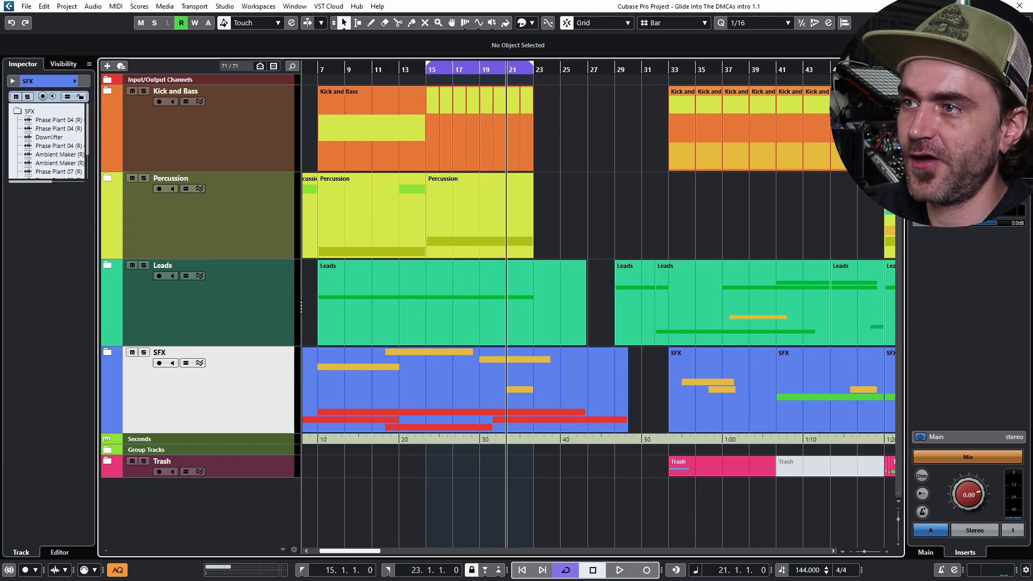
Open the Group Tracks folder, inspect the Kick and Bass group's Snap Heap insert and bypass it
click(107, 450)
scroll(182, 463, down, 2)
click(205, 367)
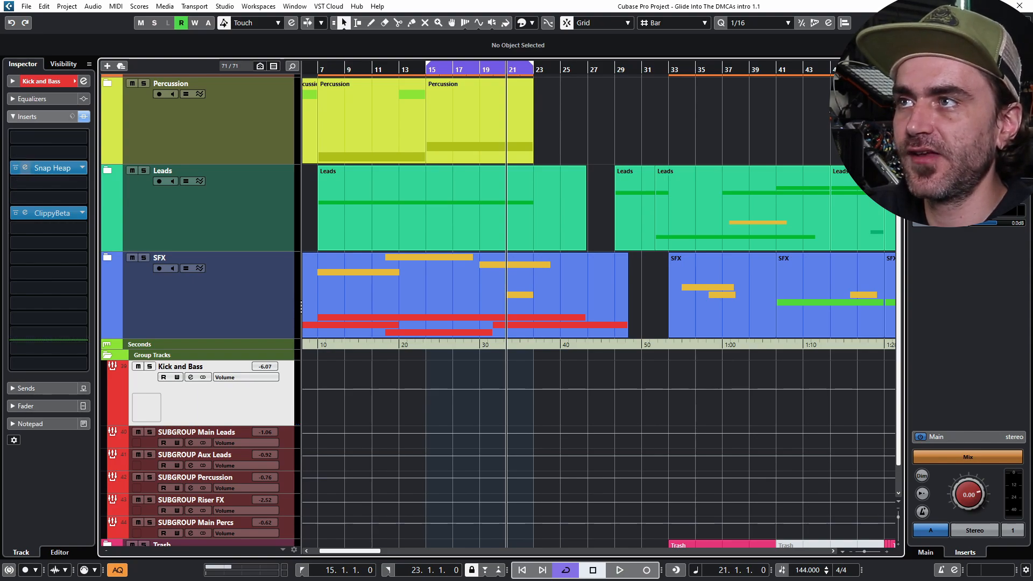
click(51, 168)
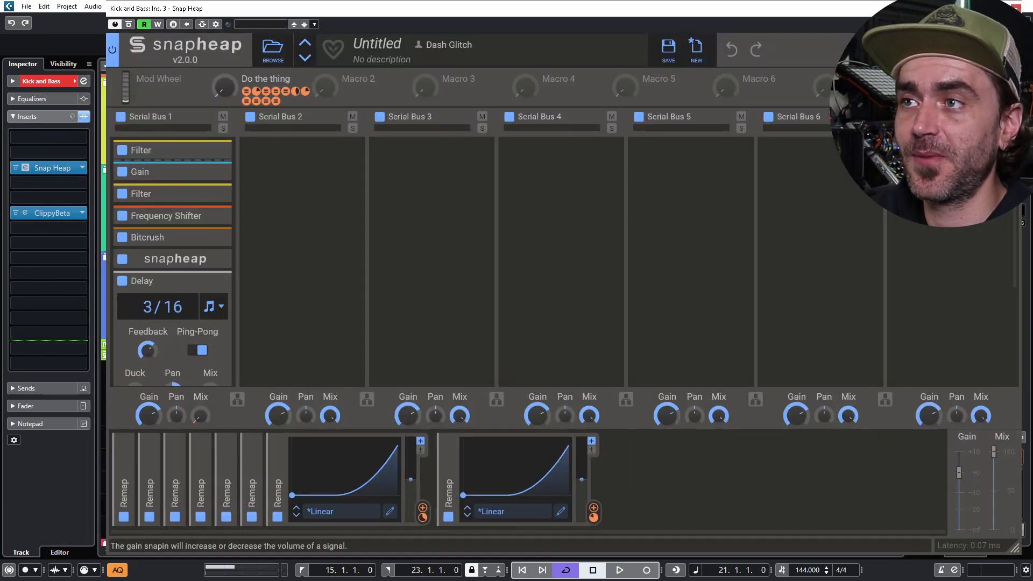
click(1016, 8)
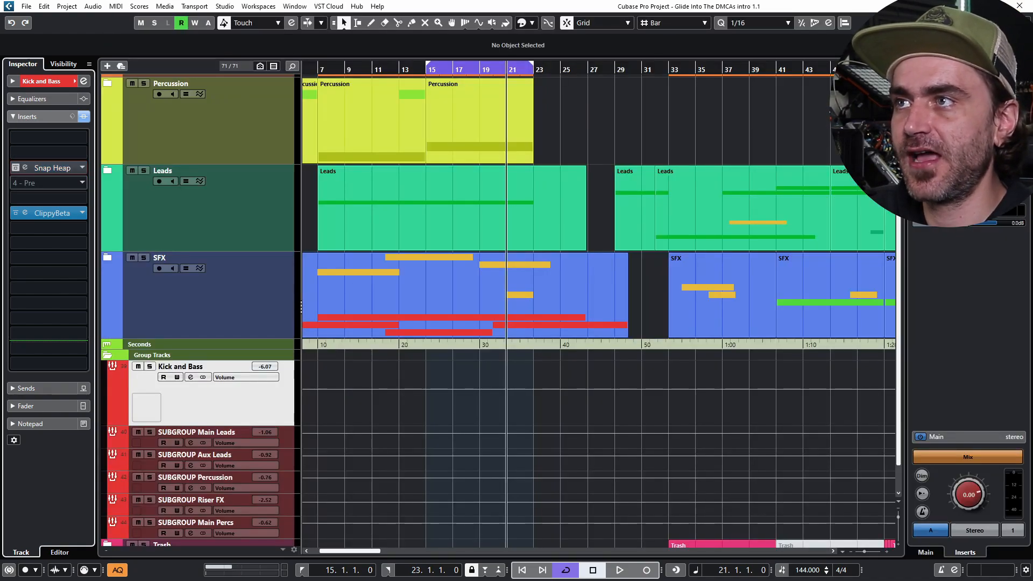
Add a second Snap Heap in insert slot 4 of the Kick and Bass group and move its window into view
click(49, 183)
text(snap)
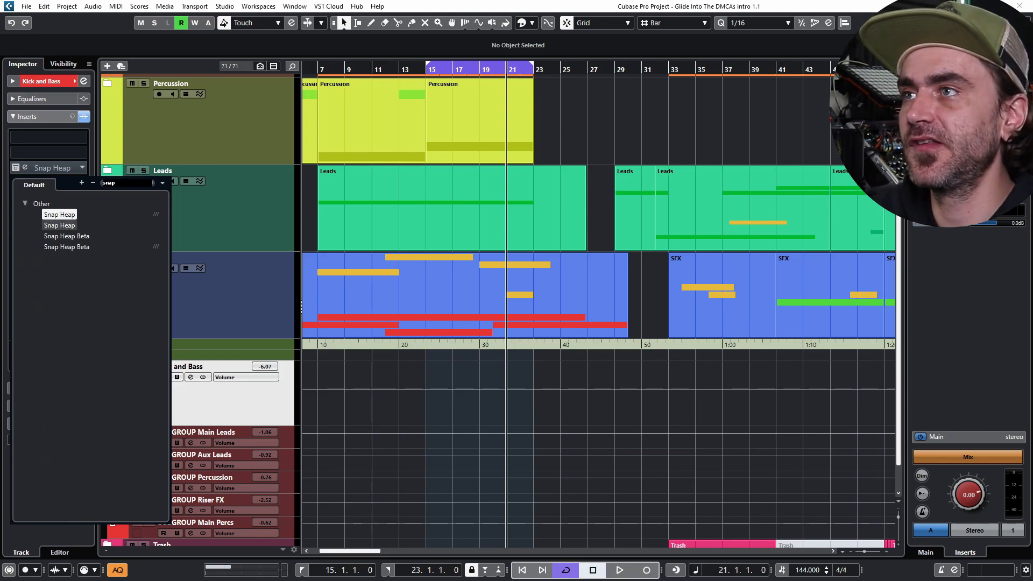
key(Return)
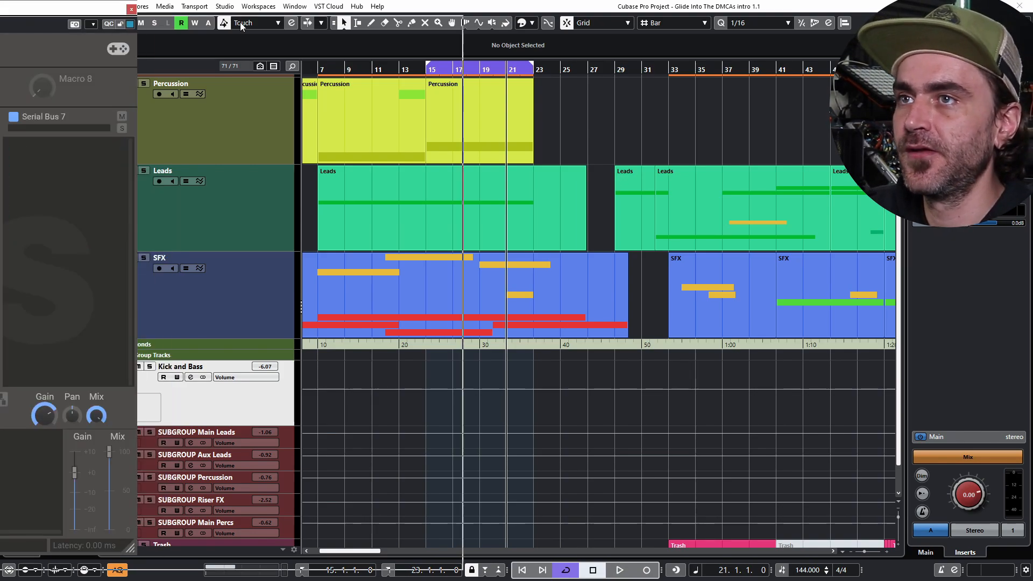
drag(54, 8, 927, 2)
Add a Filter effect to Serial Bus 1 in the new Snap Heap and make it a high-pass
click(170, 167)
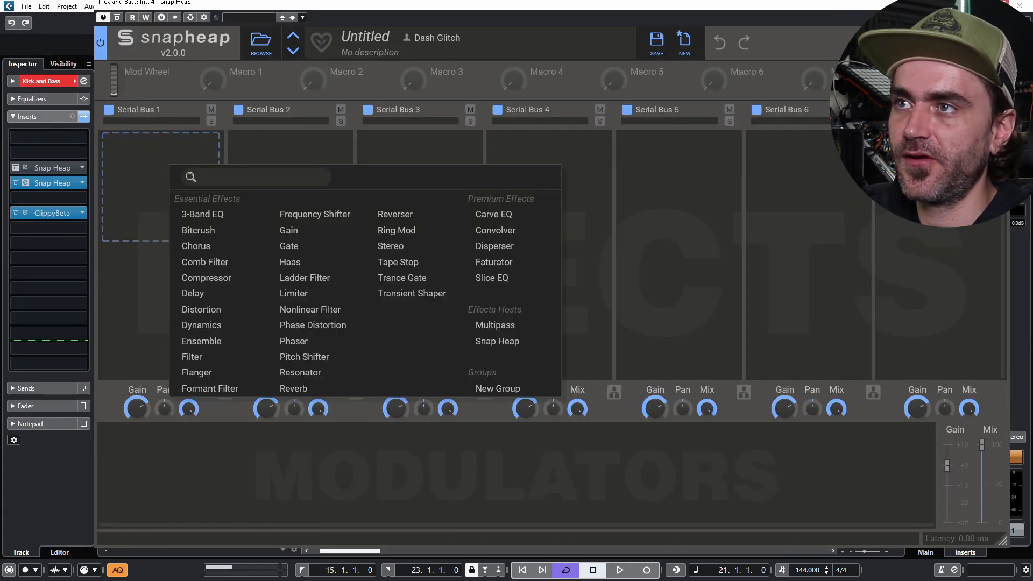
click(207, 356)
click(207, 356)
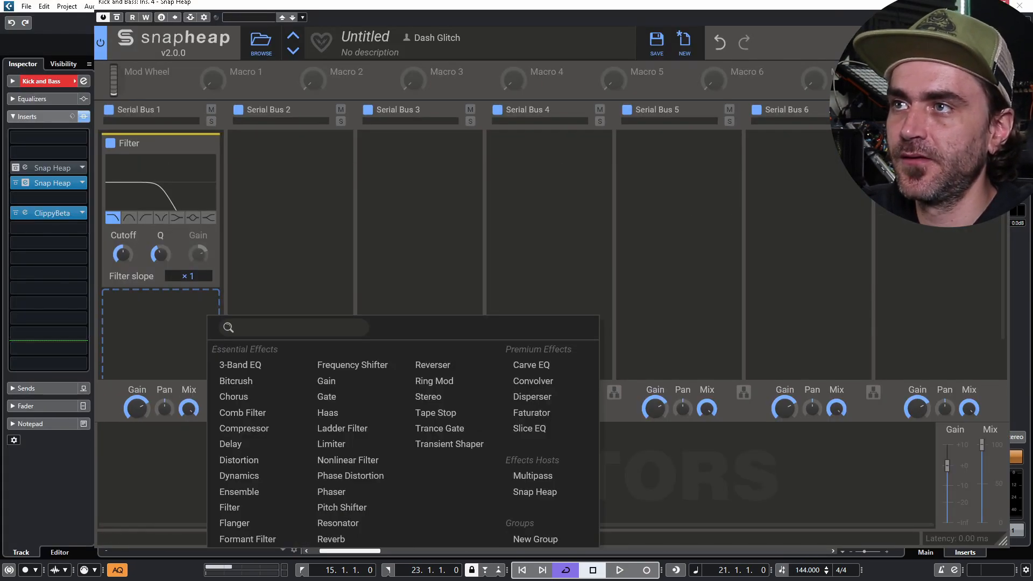
click(145, 218)
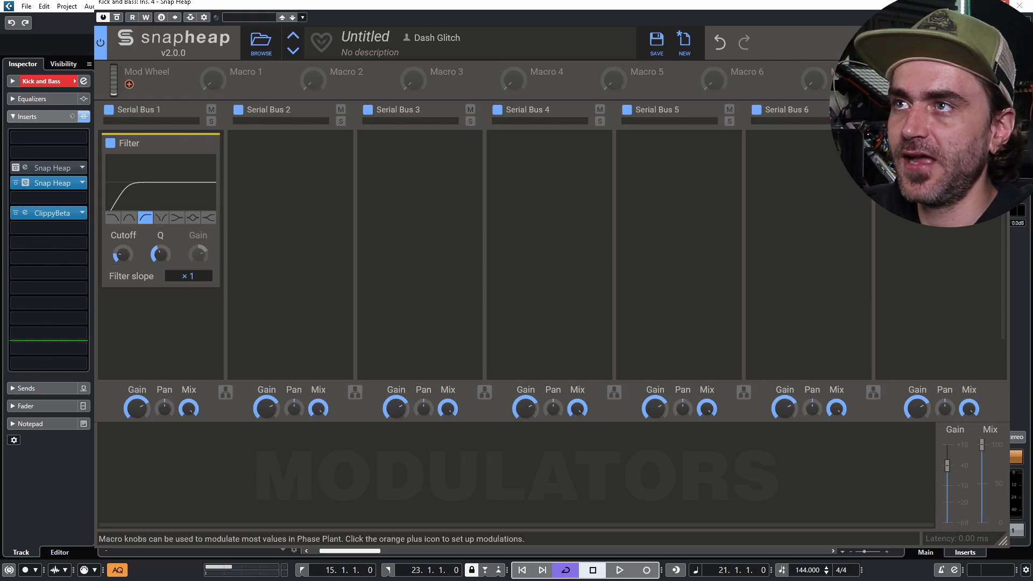
Assign Macro 1 to the filter's cutoff with a +63.9% range and audition the macro during playback
drag(213, 80, 123, 254)
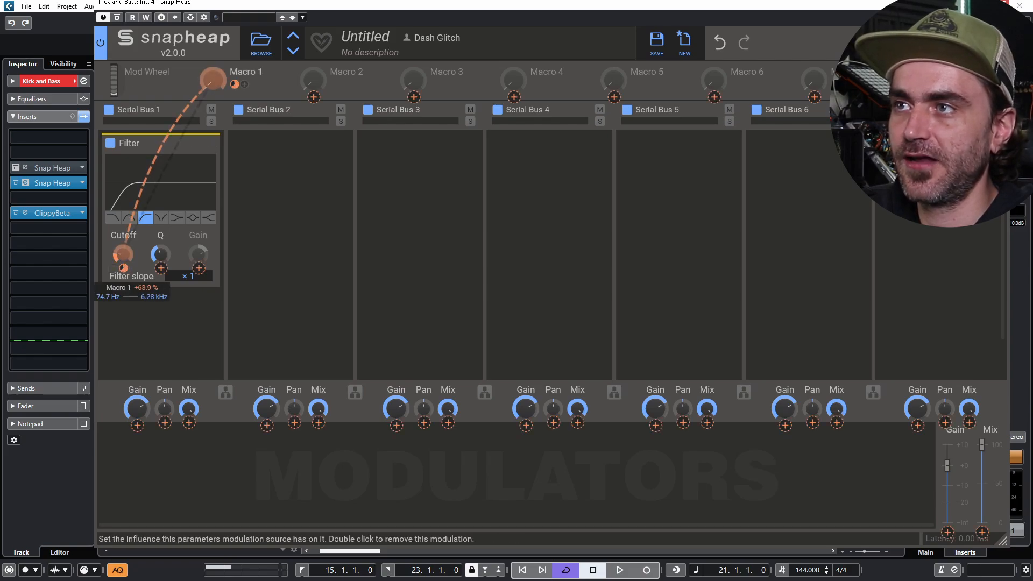
click(280, 189)
key(space)
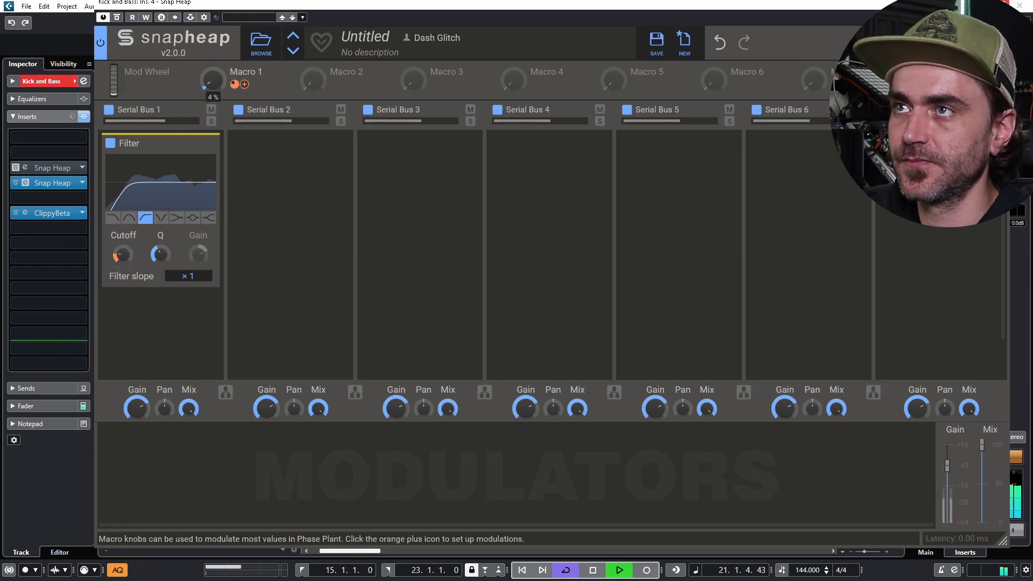
key(space)
Turn Serial Bus 1's mix down to zero and assign Macro 2 to control it
drag(189, 408, 188, 485)
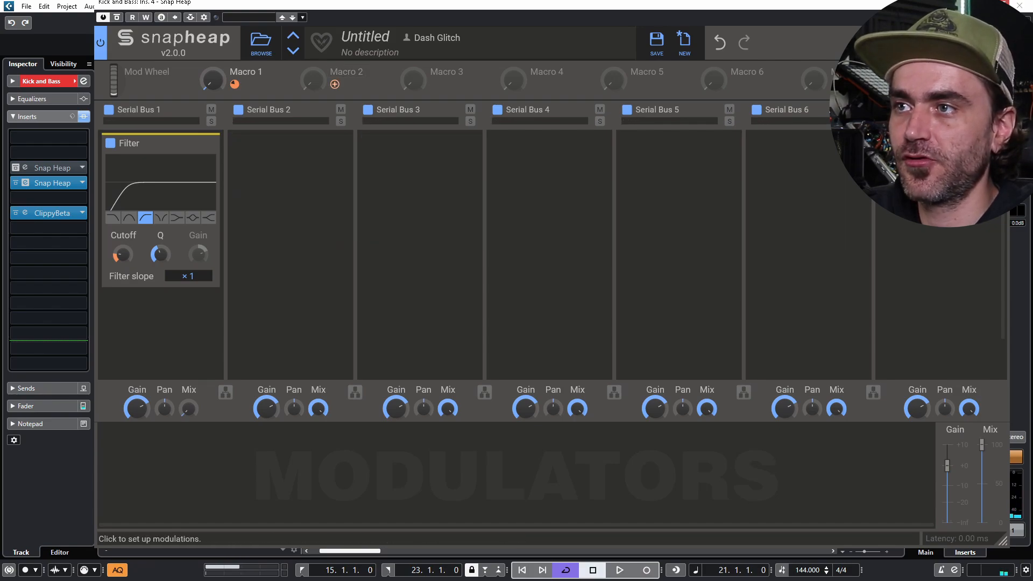
drag(335, 84, 188, 409)
click(290, 188)
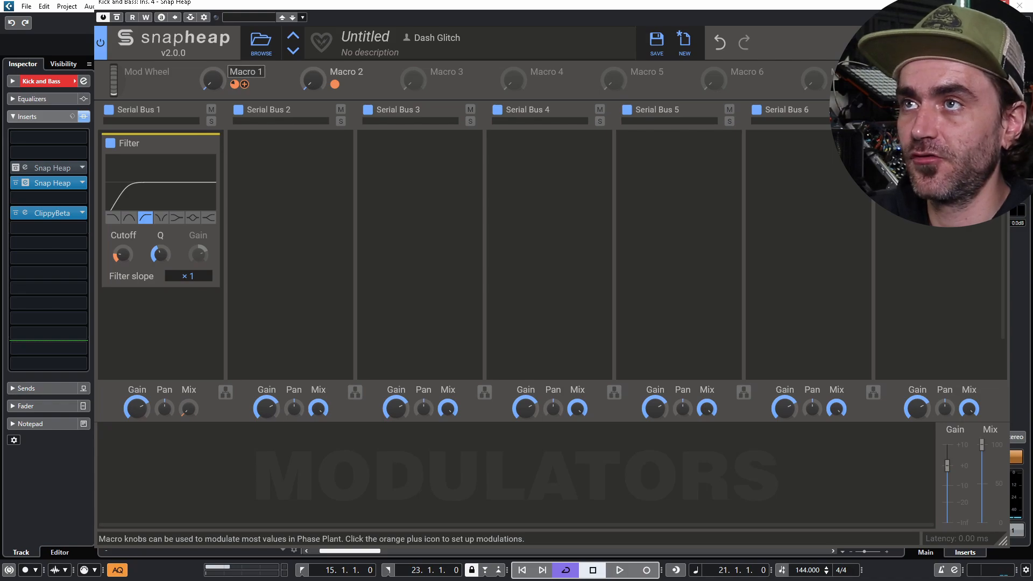
Name the two macros Filter and Mix, and write a short automation pass of both to create their lanes
text(Filter)
key(Return)
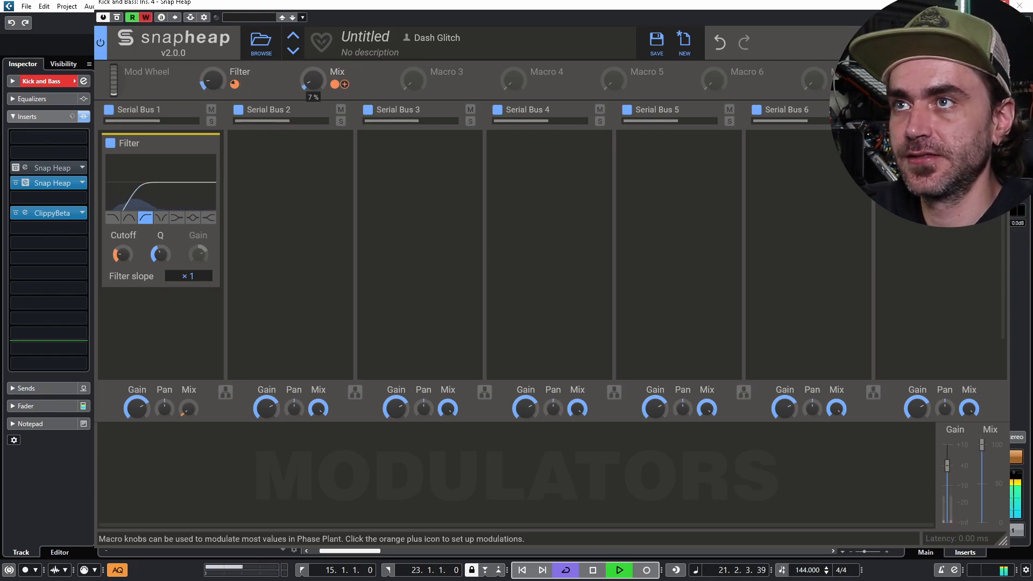
key(space)
click(1001, 2)
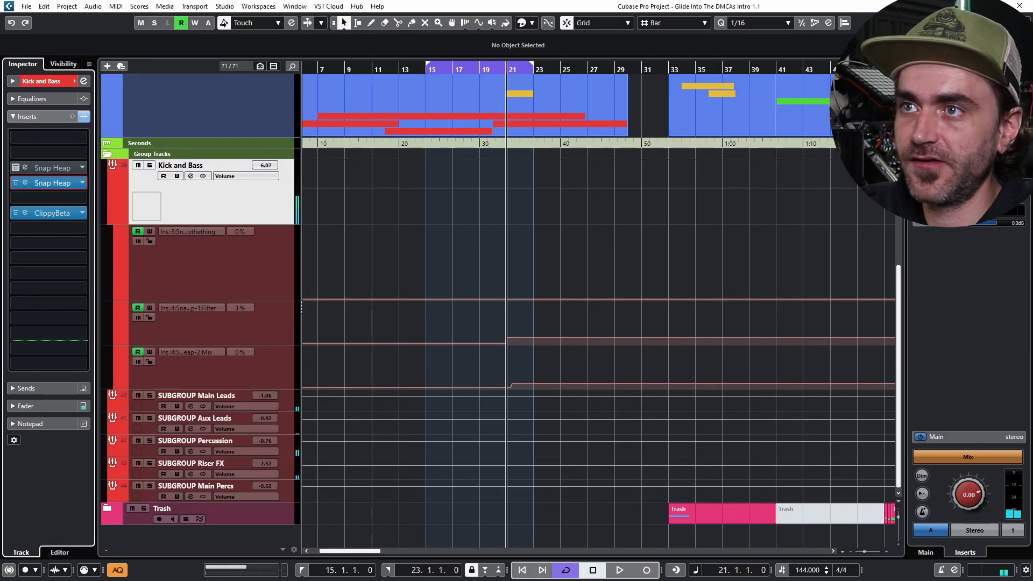
Delete the recorded automation points from the Kick and Bass group's Filter and Mix lanes
scroll(552, 339, up, 2)
drag(503, 330, 391, 400)
key(Delete)
scroll(598, 344, left, 3)
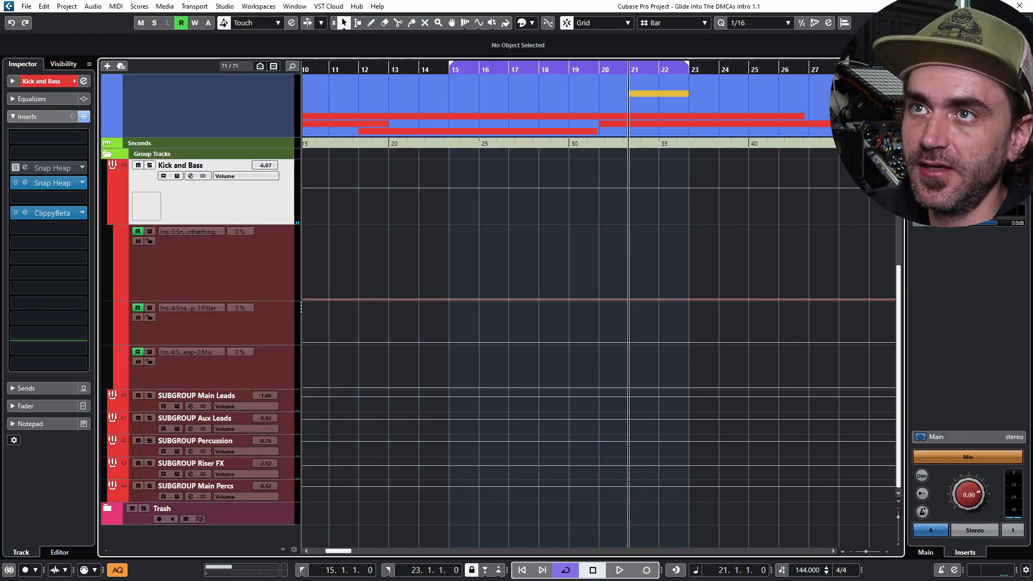
Automate Mix from 0% at bar 14 to 100% at bar 15, and from bar 15 ramp Do the thing upward and Filter to 73% at bar 23
click(420, 387)
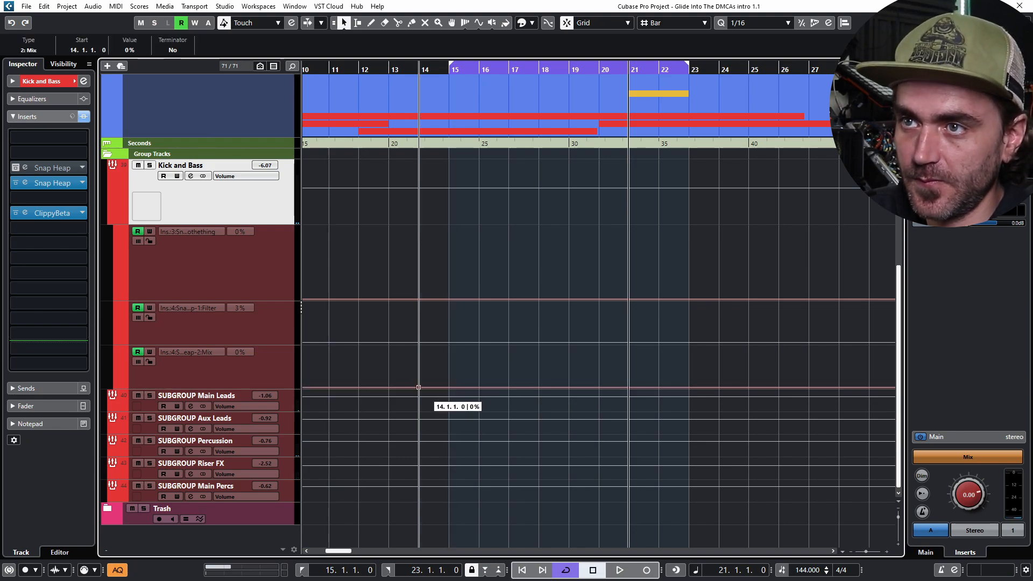
drag(447, 388, 450, 325)
key(space)
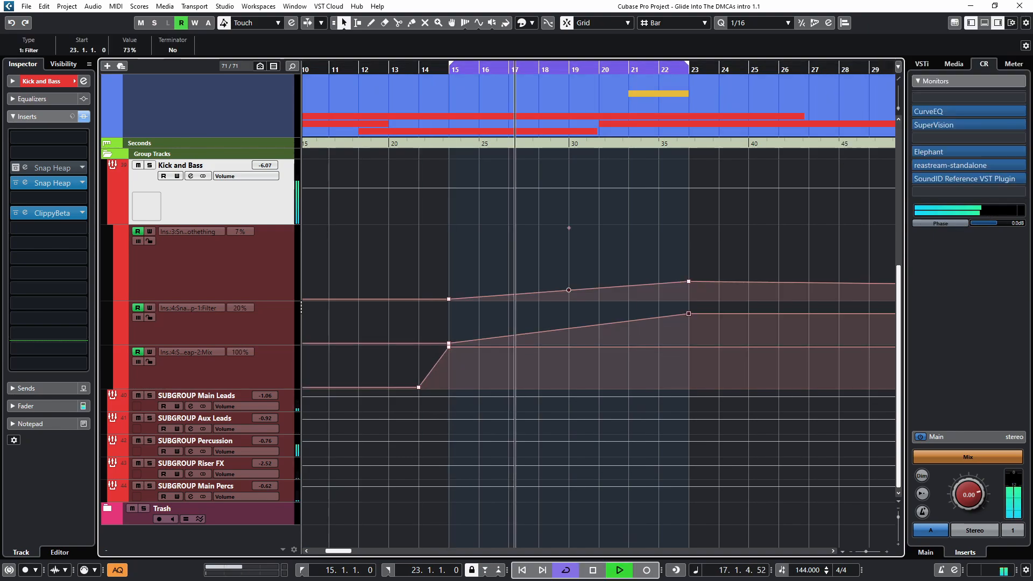
Lower the Filter automation point at bar 23 to 49% while the section plays
drag(689, 313, 689, 324)
scroll(688, 323, up, 2)
scroll(635, 269, right, 1)
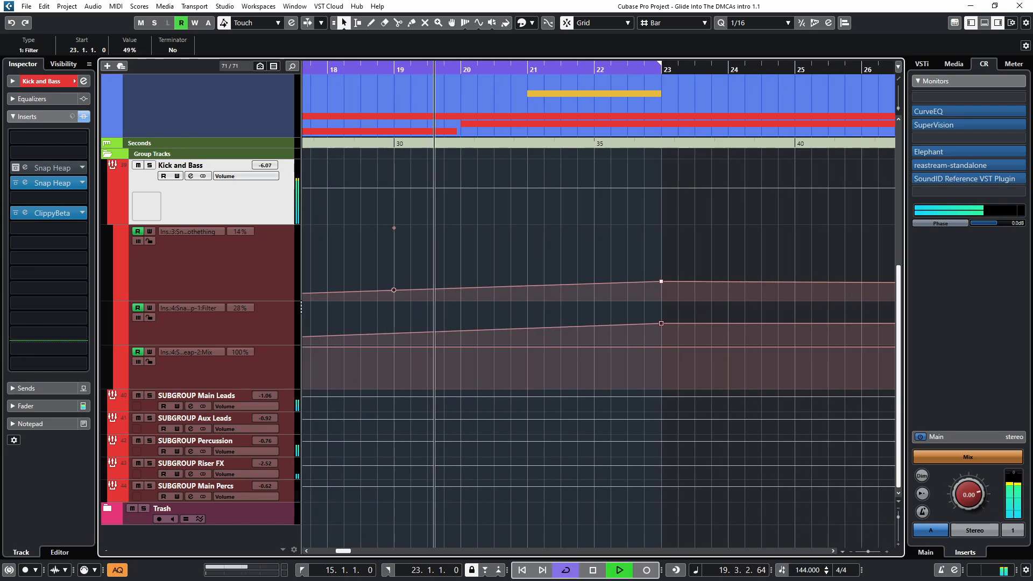
Open the Kick and Bass folder and shorten the bar 22 Phase Plant 02 (R) (R) event to end at about 22.3.2
scroll(635, 215, up, 3)
scroll(635, 129, down, 1)
scroll(597, 301, up, 2)
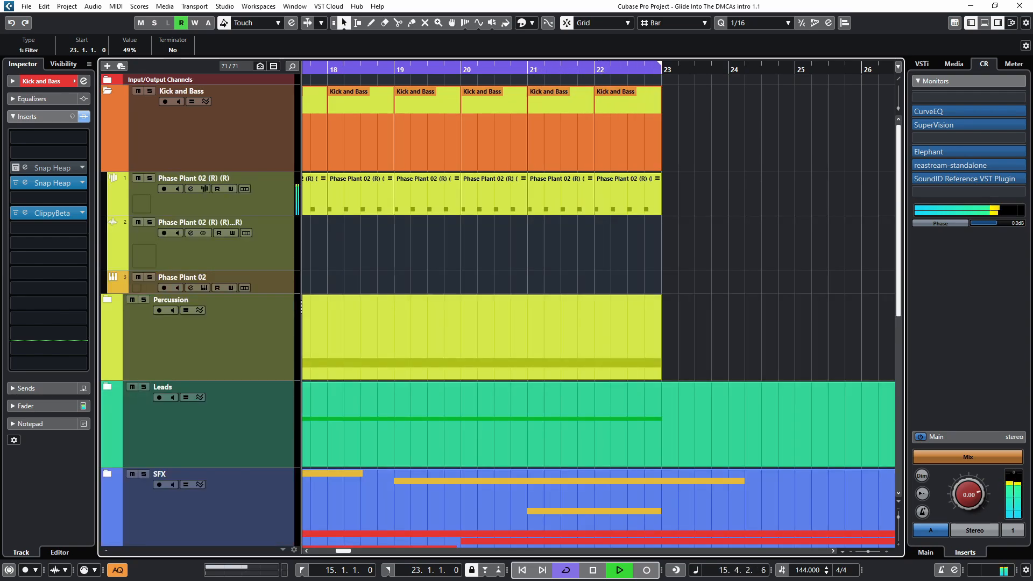
click(628, 197)
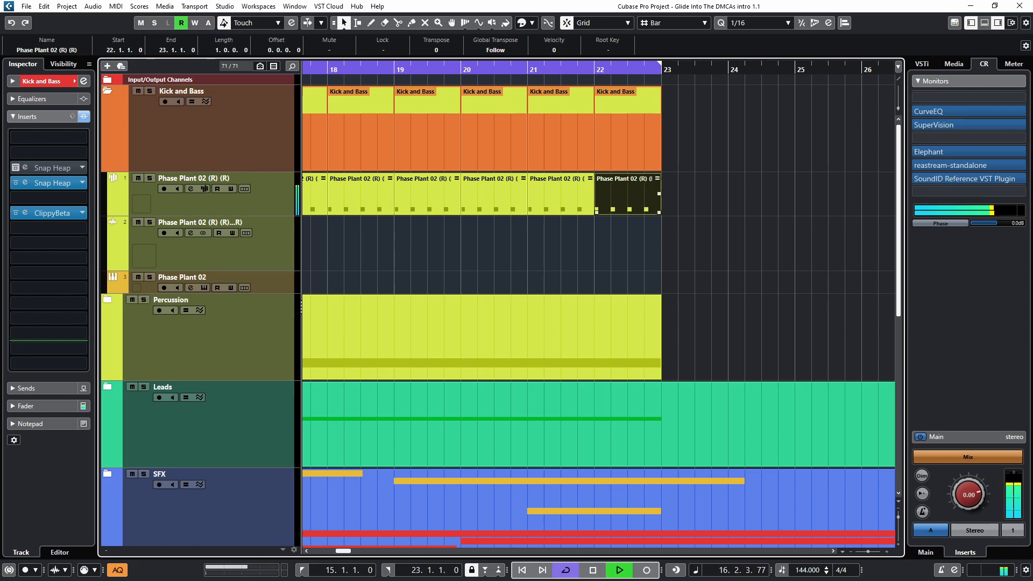
drag(659, 212, 636, 212)
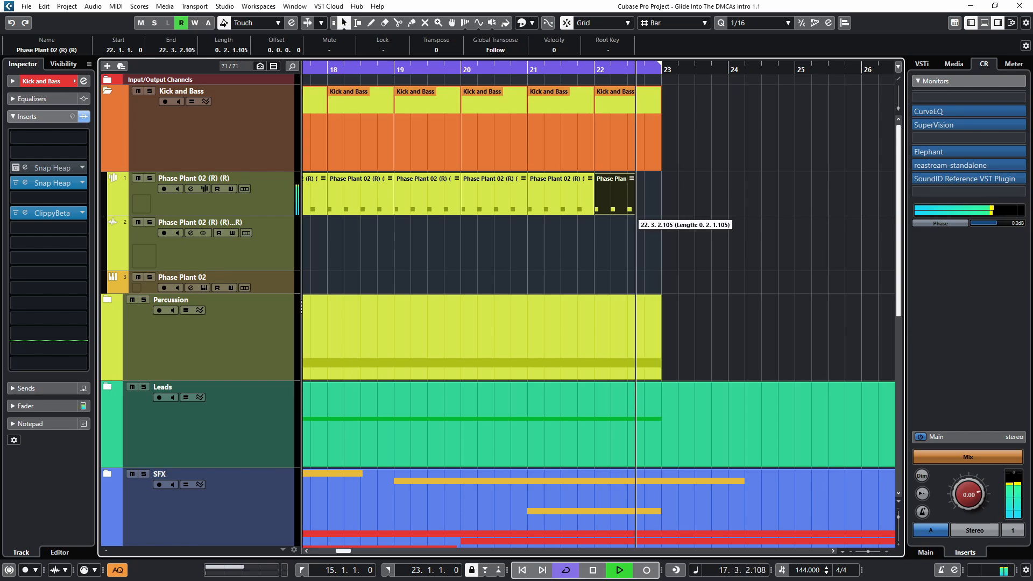
Set the grid to Beat and shorten the Percussion folder's content to end at 22.3.1
click(676, 23)
click(662, 49)
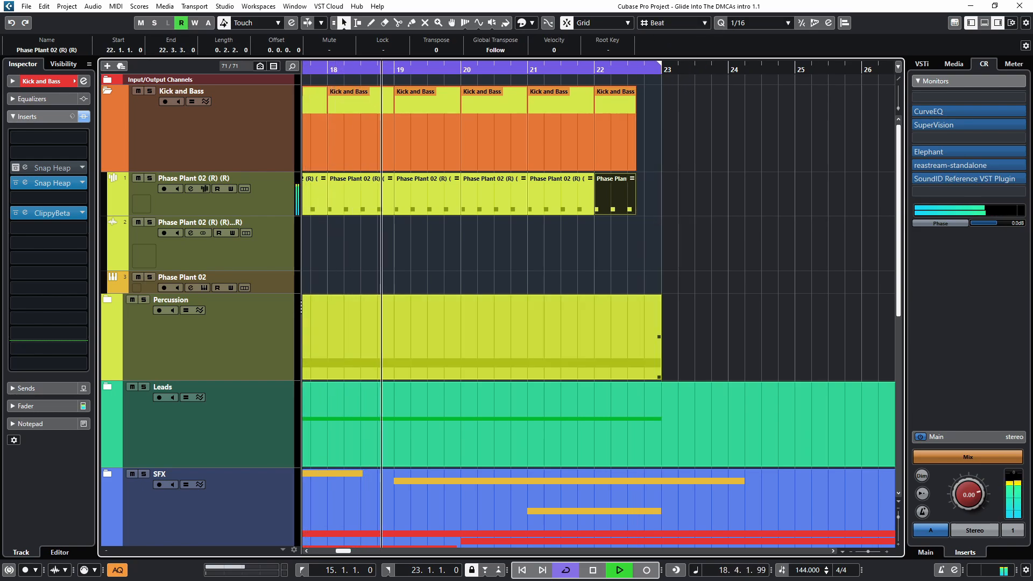
click(485, 334)
drag(659, 377, 626, 377)
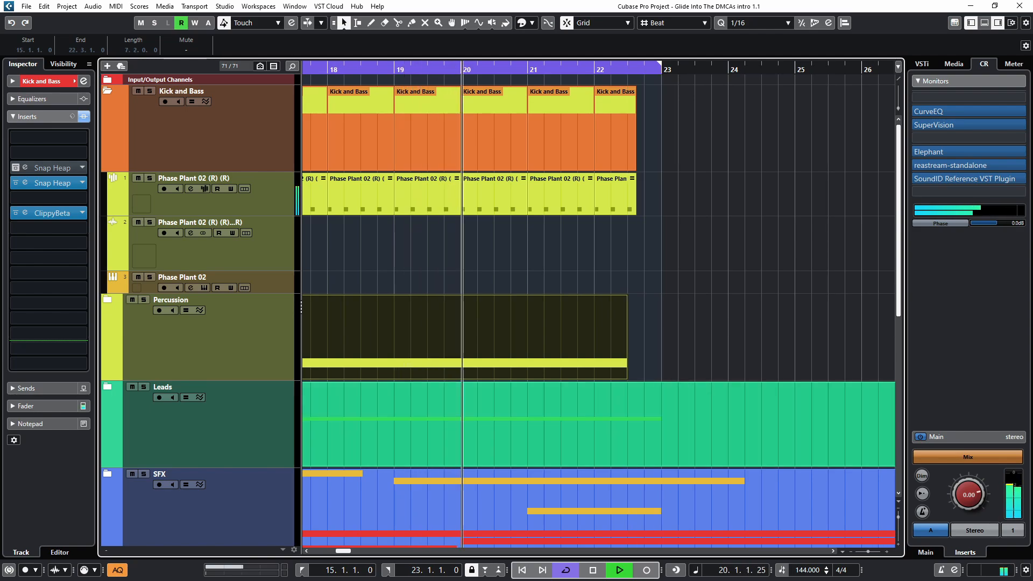
In the Leads folder, split the Main Vocal part at 22.3.1, delete its tail, and shorten the bar 19 Phase Plant 10 event to match
click(107, 387)
scroll(598, 304, down, 8)
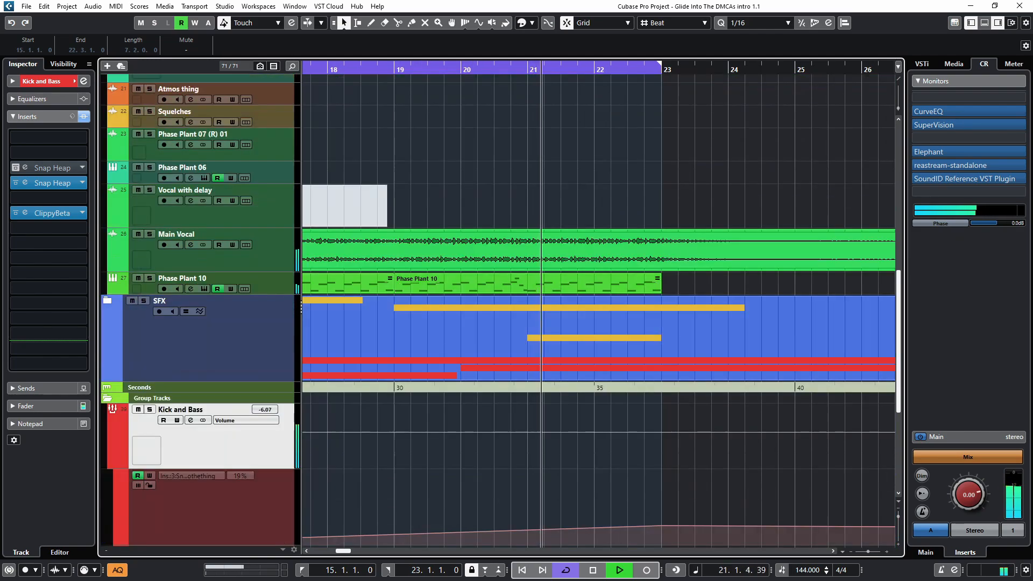
click(646, 253)
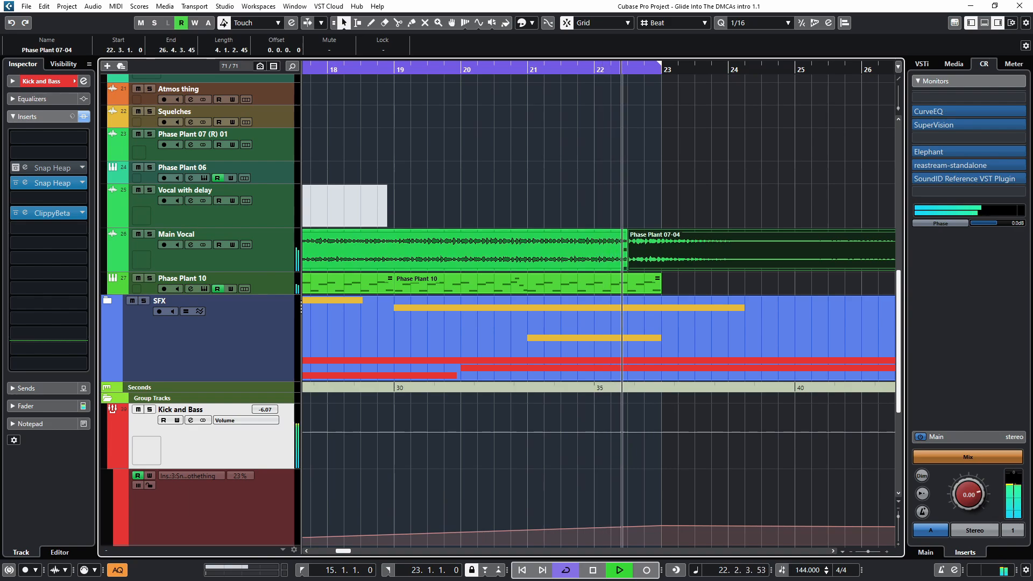
key(Delete)
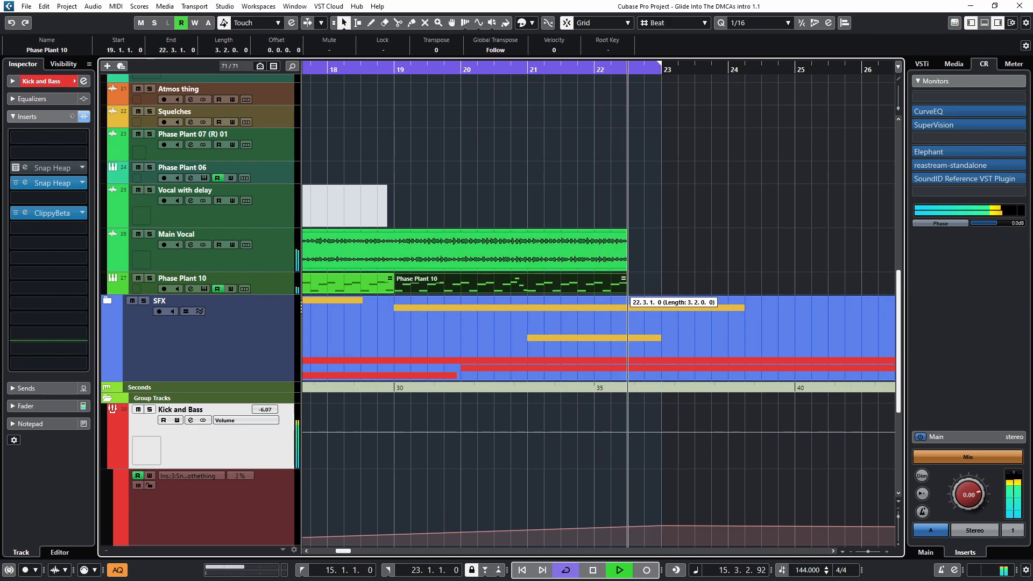
Dissolve the Main Vocal's Phase Plant 07-04 part and give the resulting audio event a very short fade-out
click(580, 247)
right_click(580, 247)
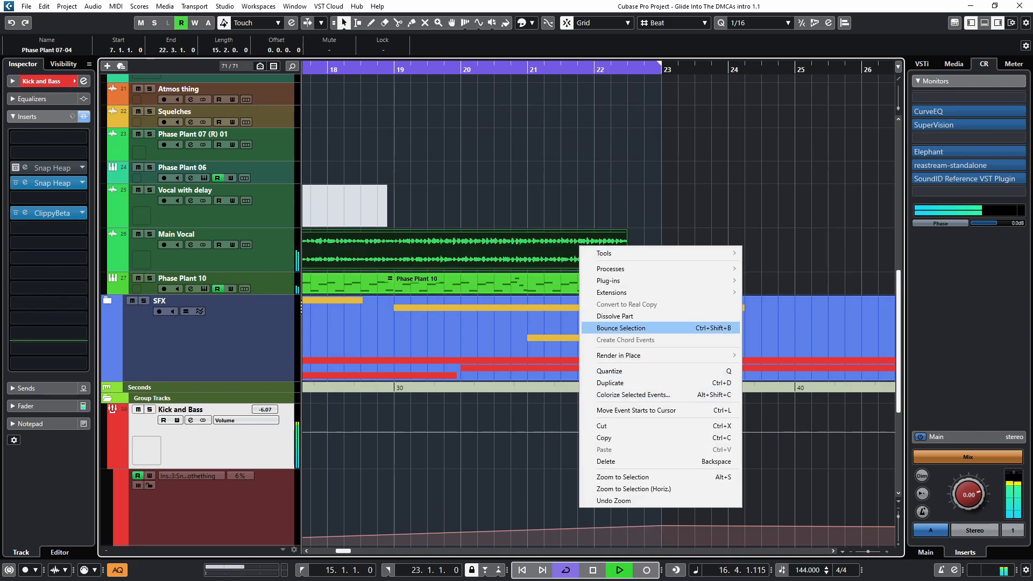
click(615, 316)
drag(626, 232, 623, 233)
Open the Main folder and shorten the bar 19 Cheeky Squeek event on Cheeky Squeek (D) (R) to end at about 22.2.3
scroll(622, 237, up, 6)
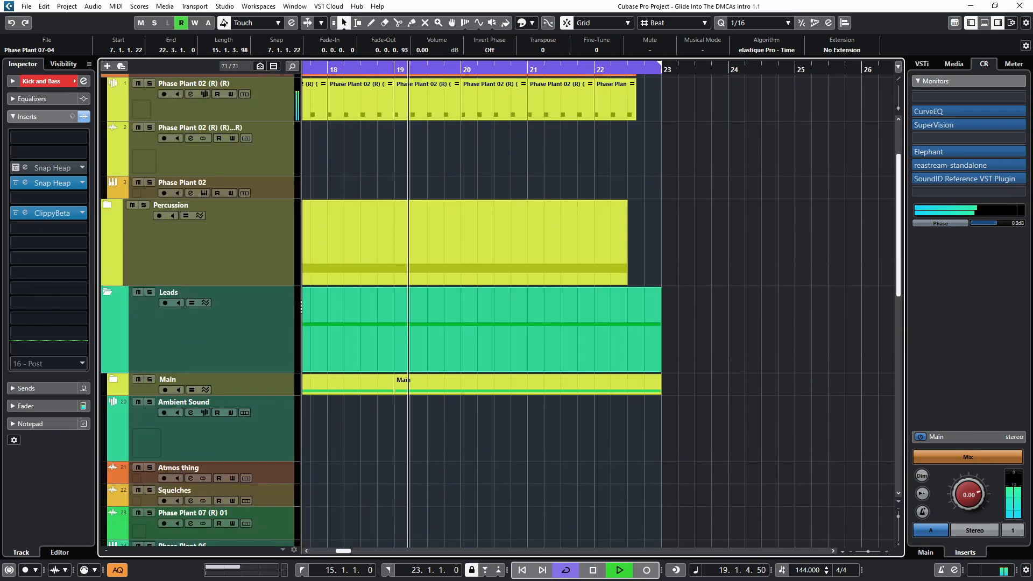
click(112, 380)
scroll(112, 380, down, 4)
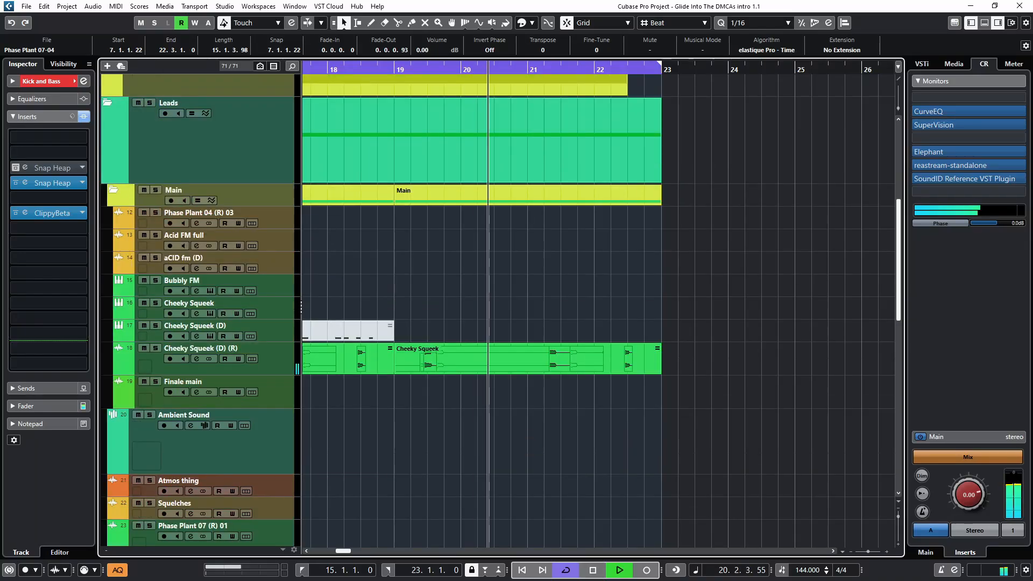
drag(659, 371, 620, 371)
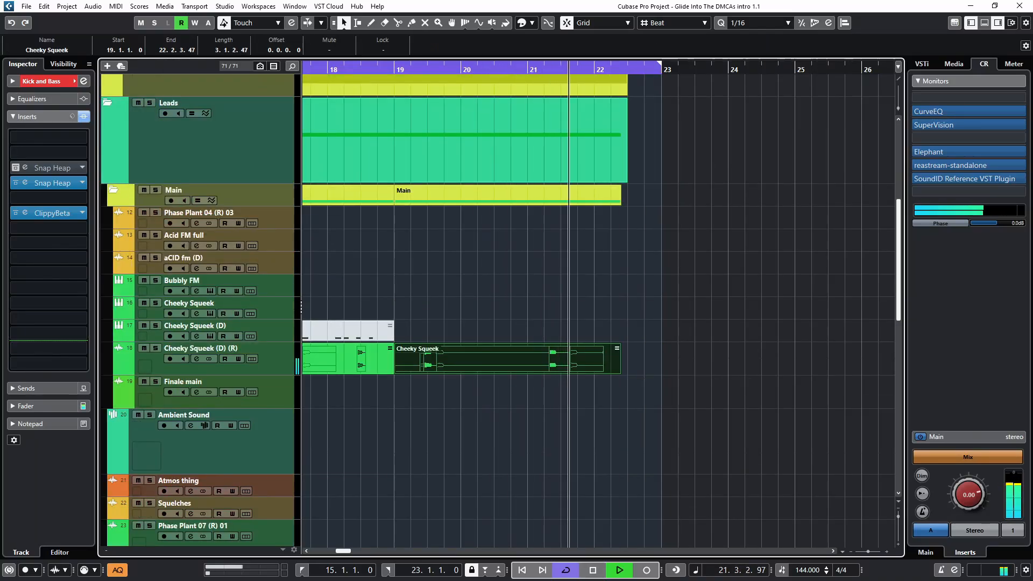
scroll(621, 371, down, 6)
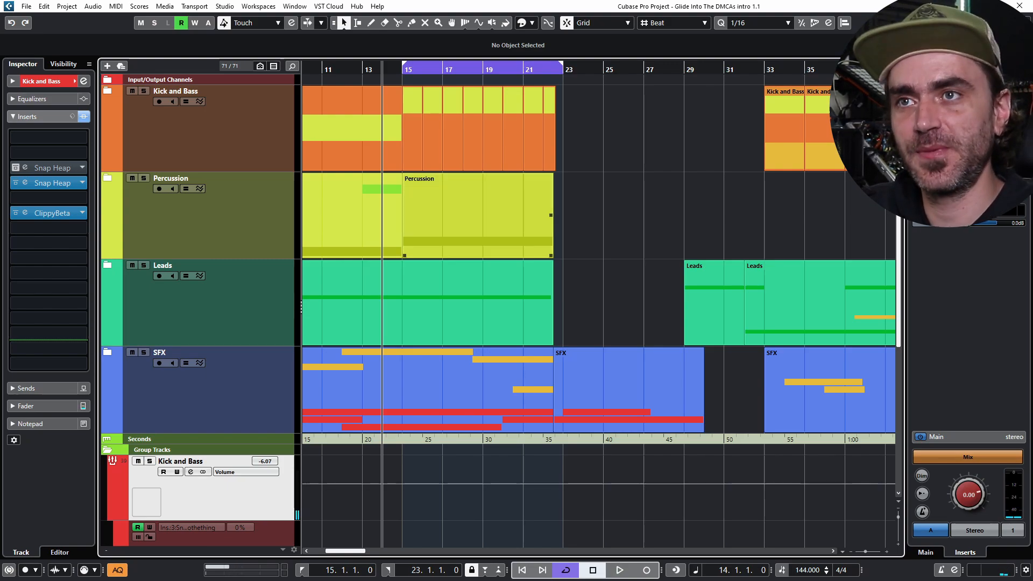
Extend Phase Plant 10's rising Macro1 and filter Cutoff automation beyond bar 27, and duplicate its bar 23 event
key(h)
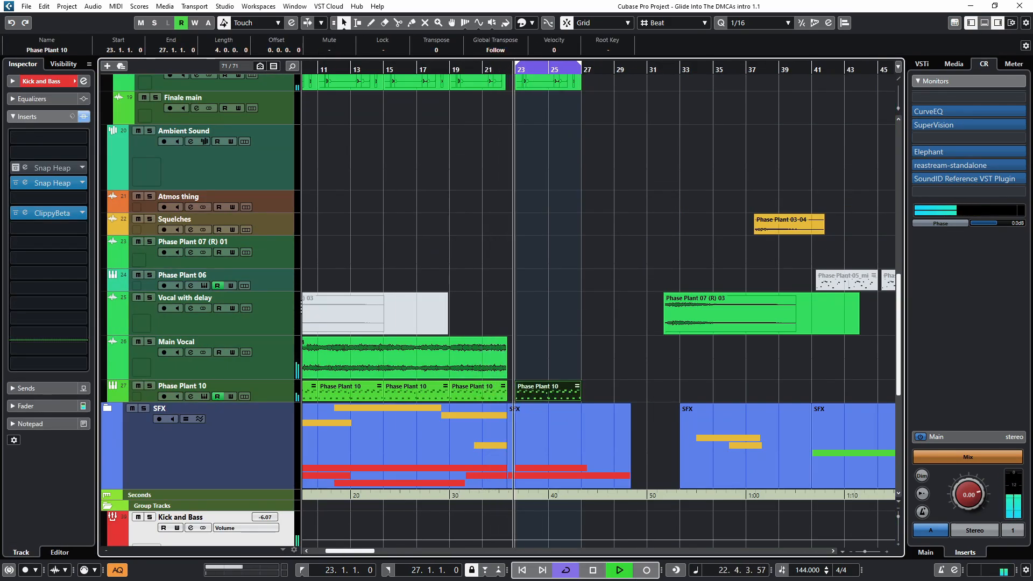
scroll(597, 309, right, 1)
scroll(598, 309, up, 8)
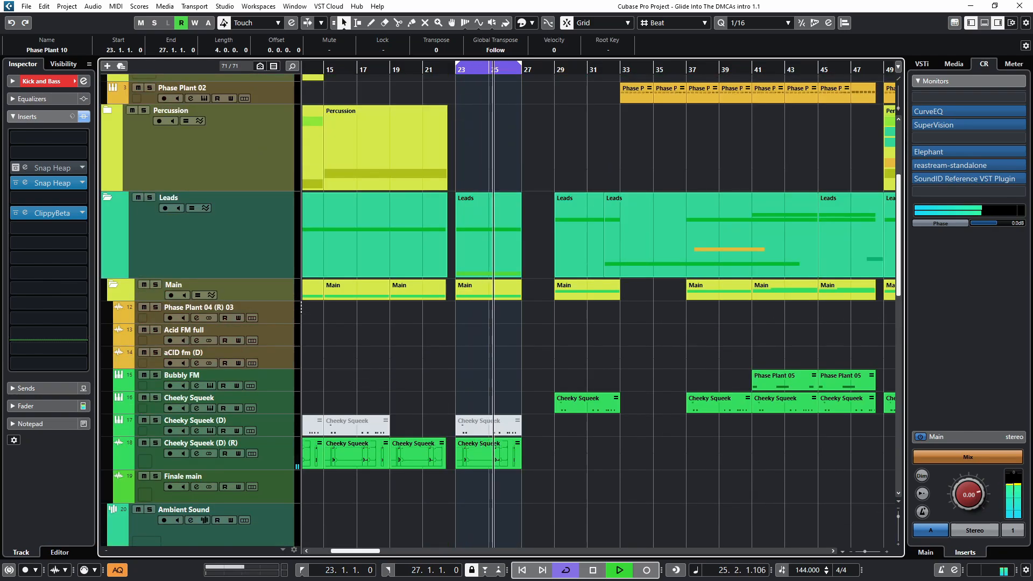
scroll(597, 310, down, 8)
click(112, 397)
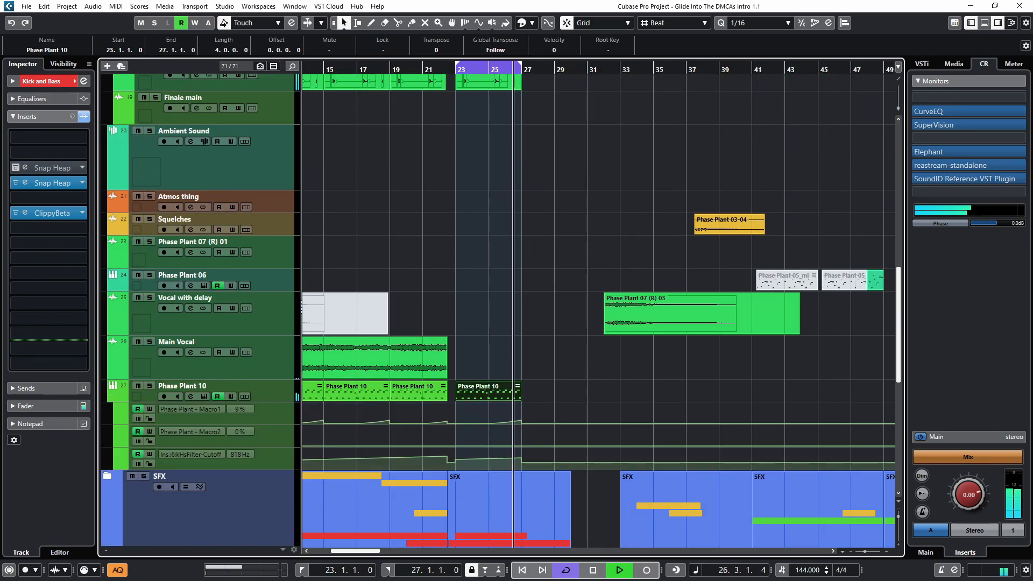
scroll(529, 310, down, 4)
scroll(530, 309, up, 4)
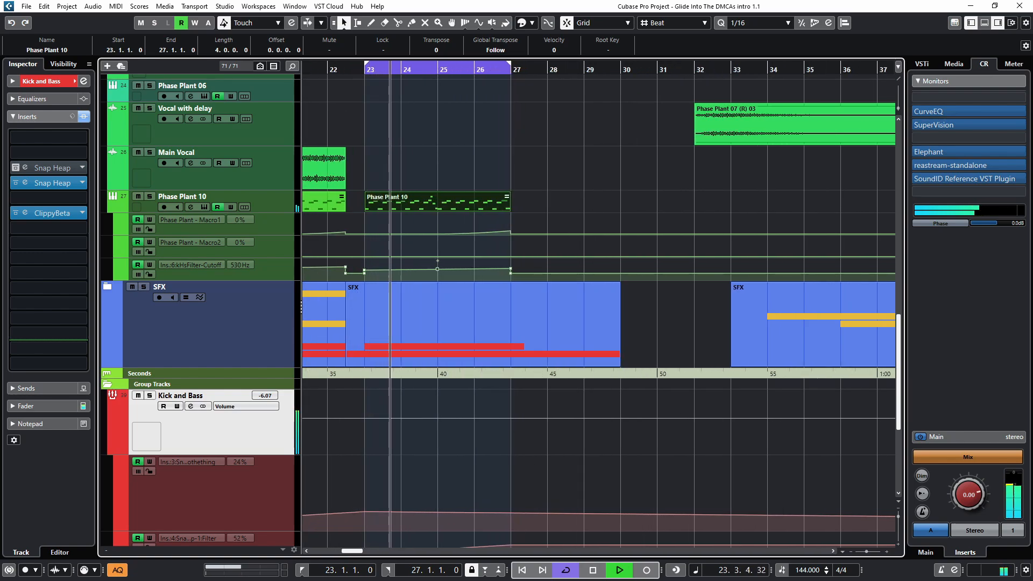
click(510, 269)
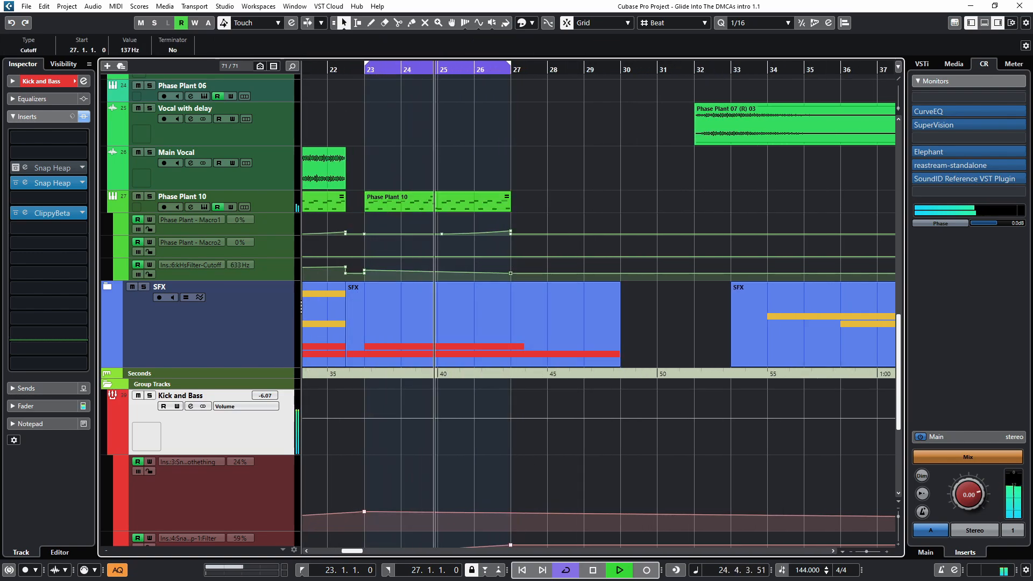
drag(511, 268, 657, 253)
drag(511, 234, 657, 216)
click(485, 199)
key(ctrl+d)
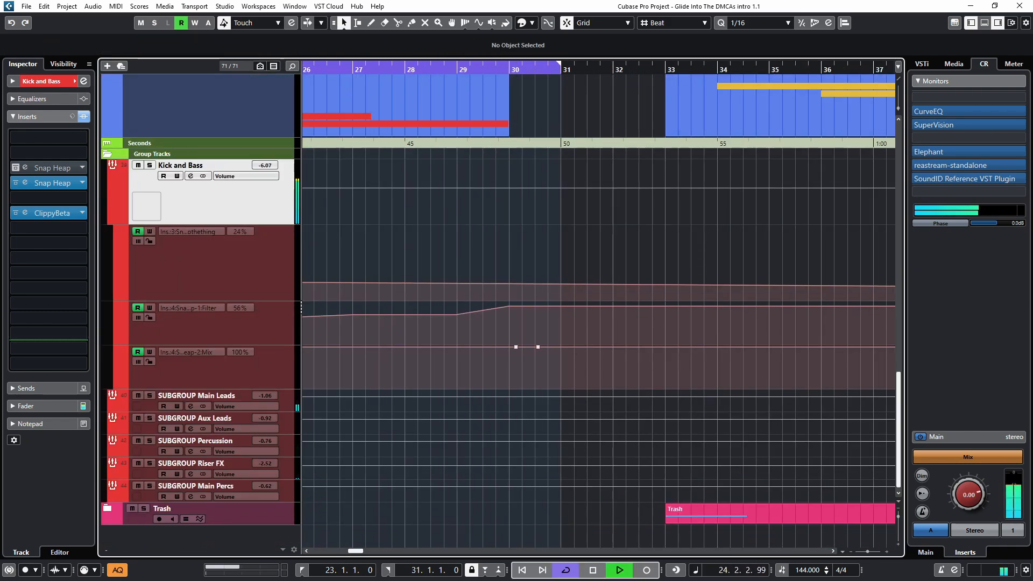
Drop the Kick and Bass group's Mix automation to 0% at 30.3.1, and fold away its lanes and the Group Tracks folder
drag(538, 347, 534, 388)
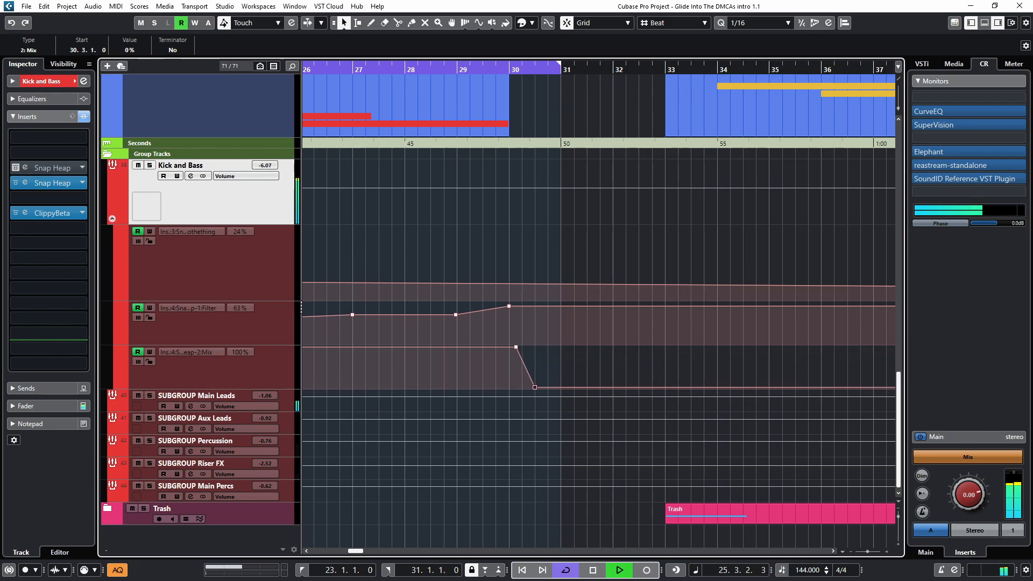
click(112, 219)
click(108, 319)
scroll(553, 301, down, 4)
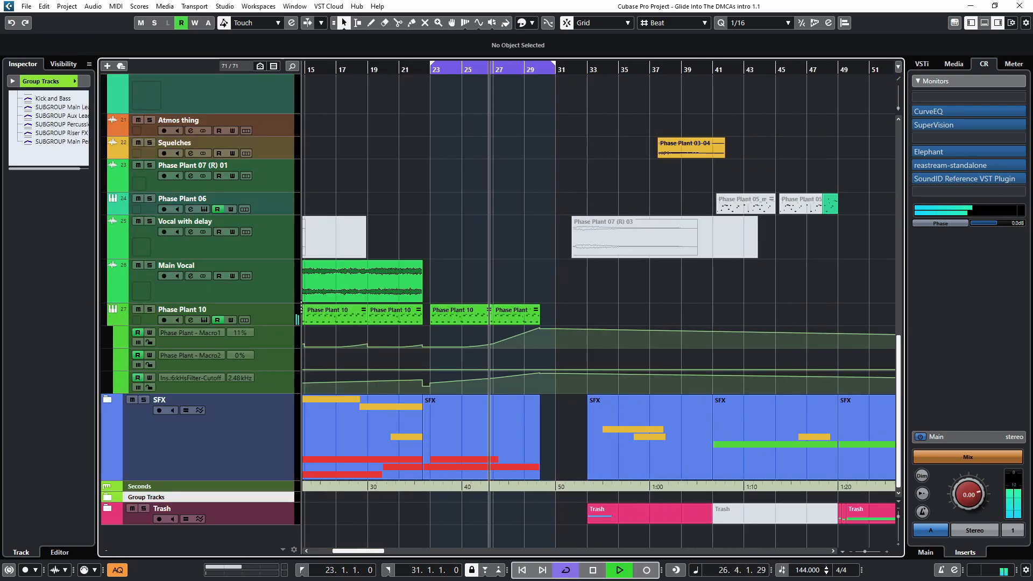
scroll(301, 307, left, 4)
scroll(301, 307, up, 5)
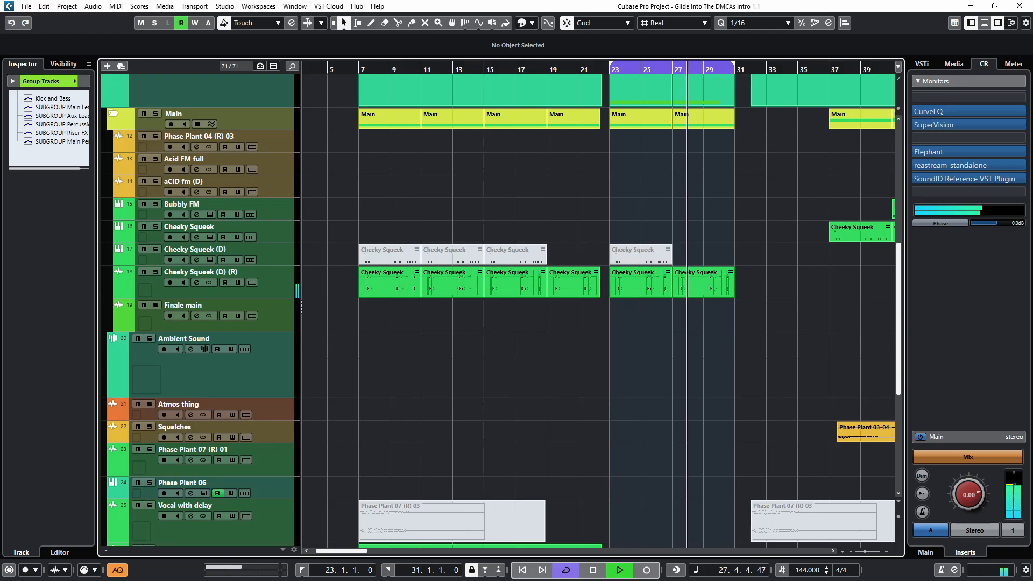
scroll(301, 307, up, 6)
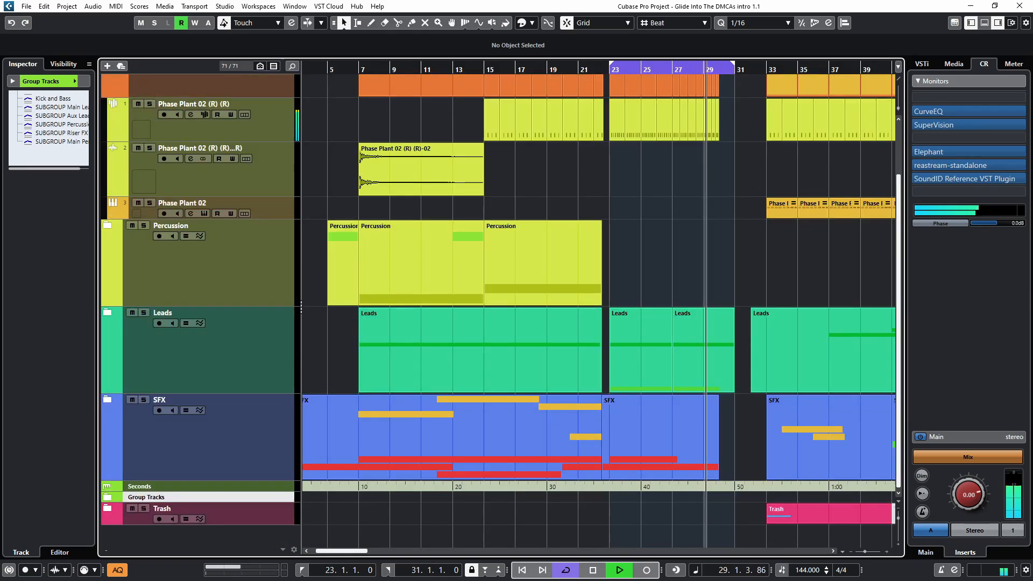
key(h)
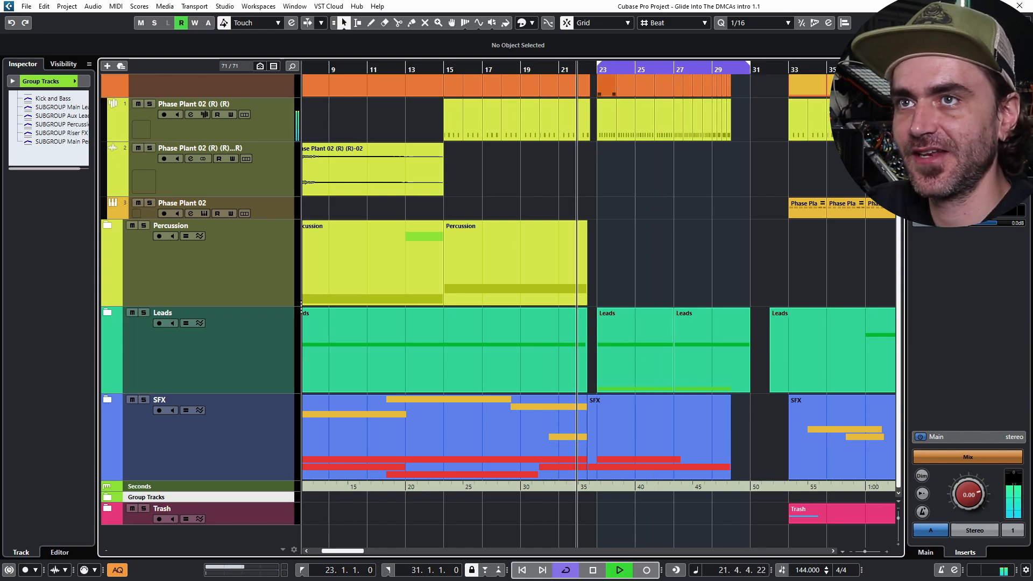
Stop playback, open the SFX folder, and copy Phase Plant 03-08 to about 27.2 and Phase Plant 03-07 to bar 26
key(space)
click(226, 436)
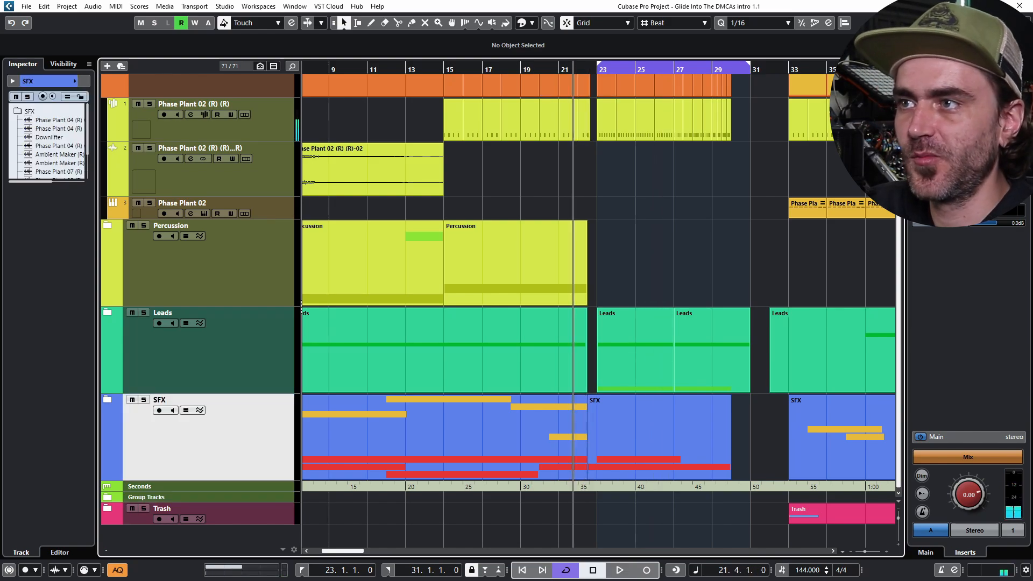
key(Return)
scroll(485, 307, down, 3)
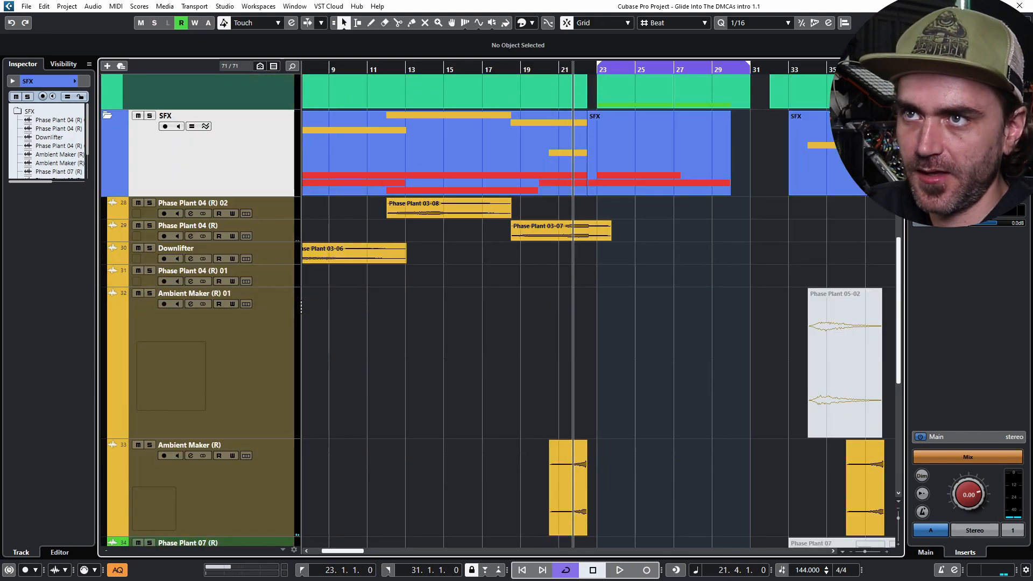
drag(435, 208, 707, 208)
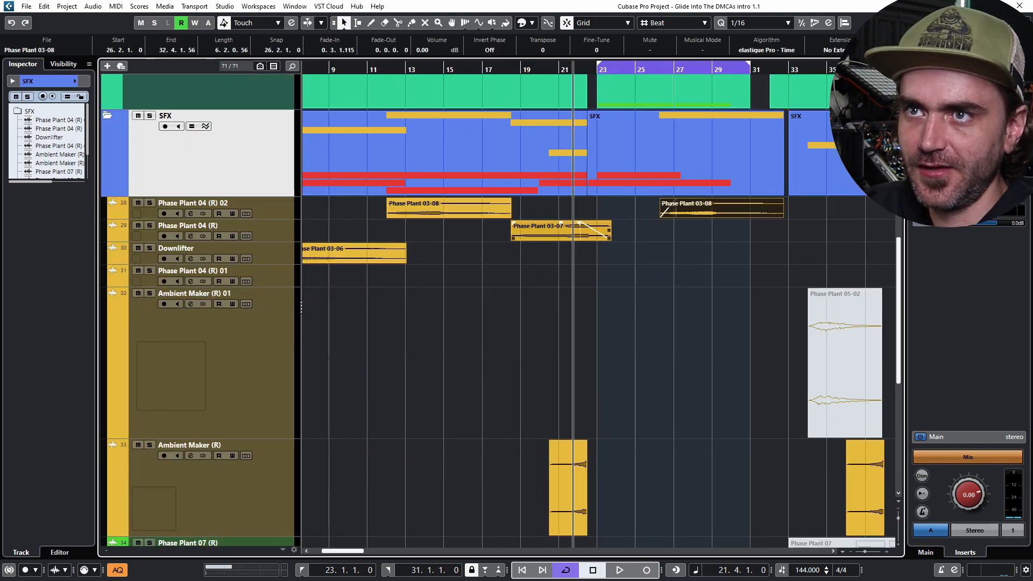
drag(544, 231, 709, 232)
scroll(716, 230, up, 4)
scroll(716, 230, right, 1)
drag(514, 209, 643, 208)
scroll(635, 215, down, 6)
scroll(611, 231, down, 4)
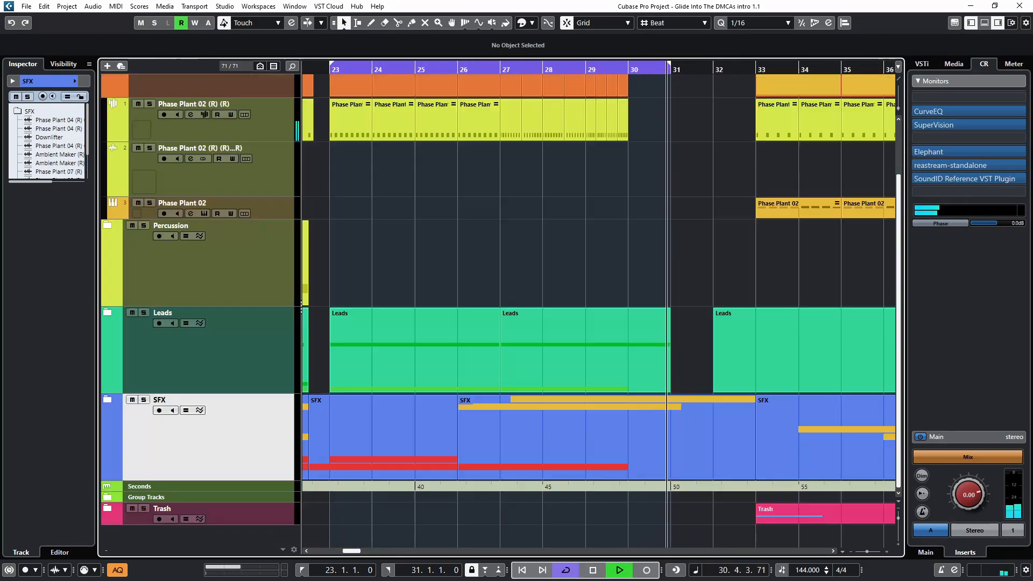
Shorten the Leads folder's Cheeky Squeek event to end at bar 30, and close the Leads and Kick and Bass folders
click(107, 312)
scroll(592, 323, down, 5)
drag(670, 338, 628, 339)
scroll(592, 322, up, 6)
click(107, 387)
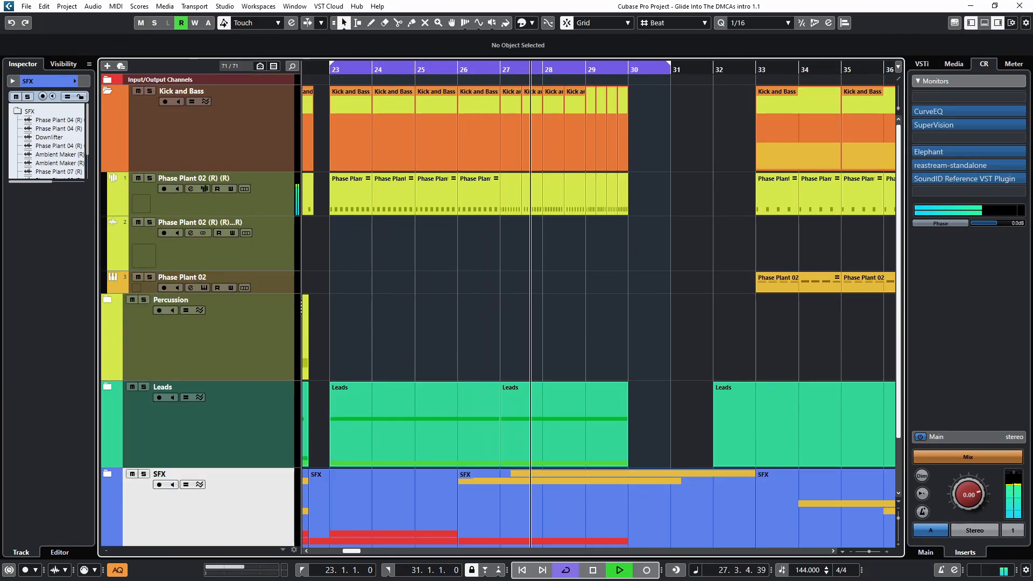
scroll(464, 322, down, 4)
click(107, 90)
In the SFX folder, trim the copied Phase Plant 03-08 to end at bar 31 and the copied Phase Plant 03-07 at 30.3.1
scroll(538, 322, left, 3)
click(107, 353)
scroll(618, 350, down, 3)
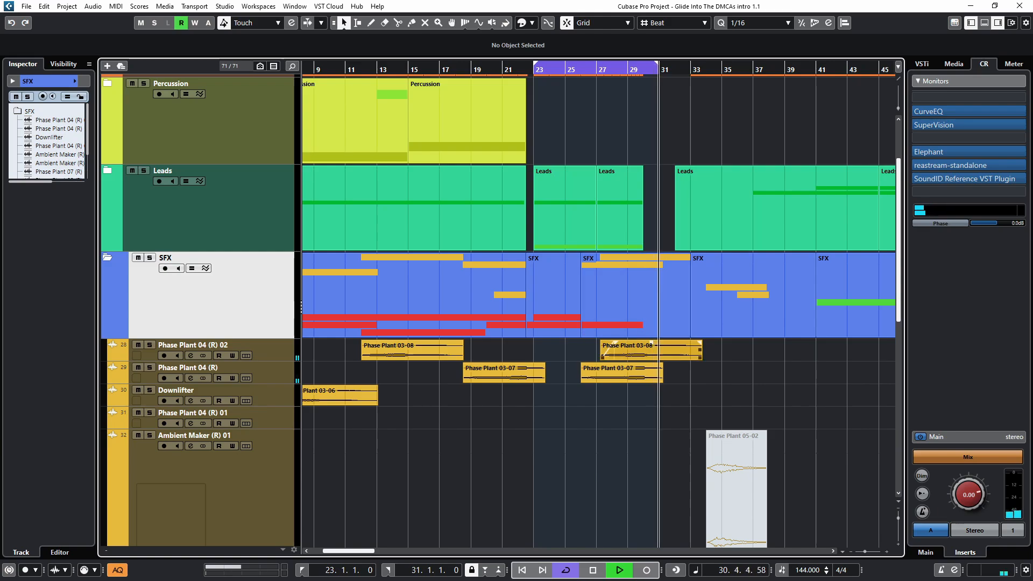
drag(701, 350, 651, 377)
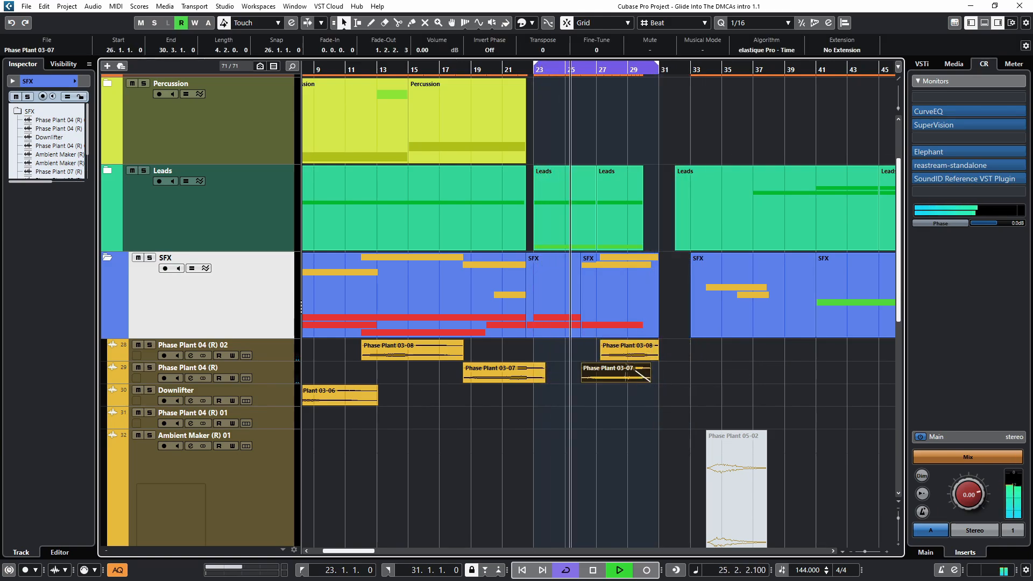
scroll(601, 304, down, 8)
scroll(601, 304, up, 12)
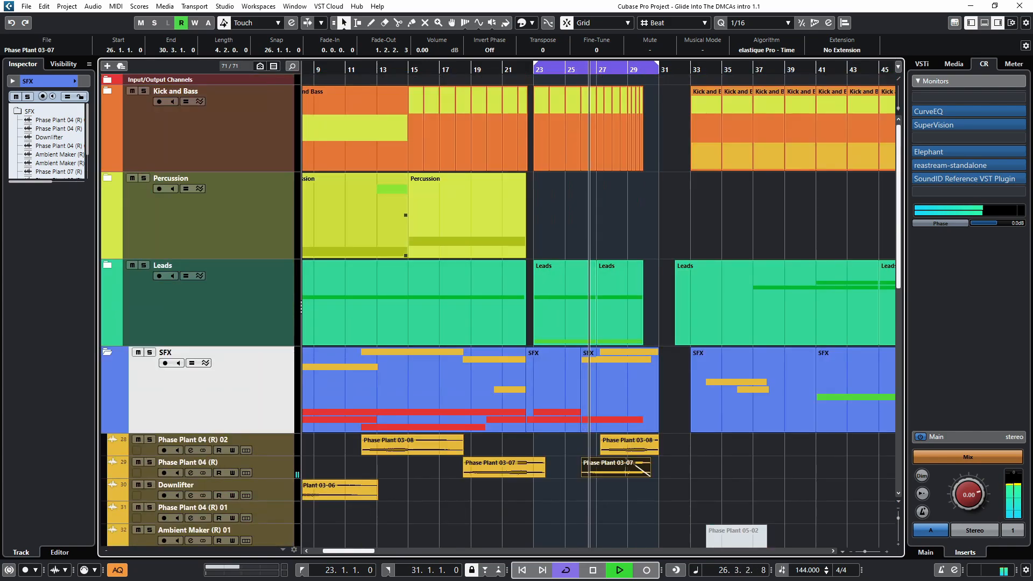
click(107, 352)
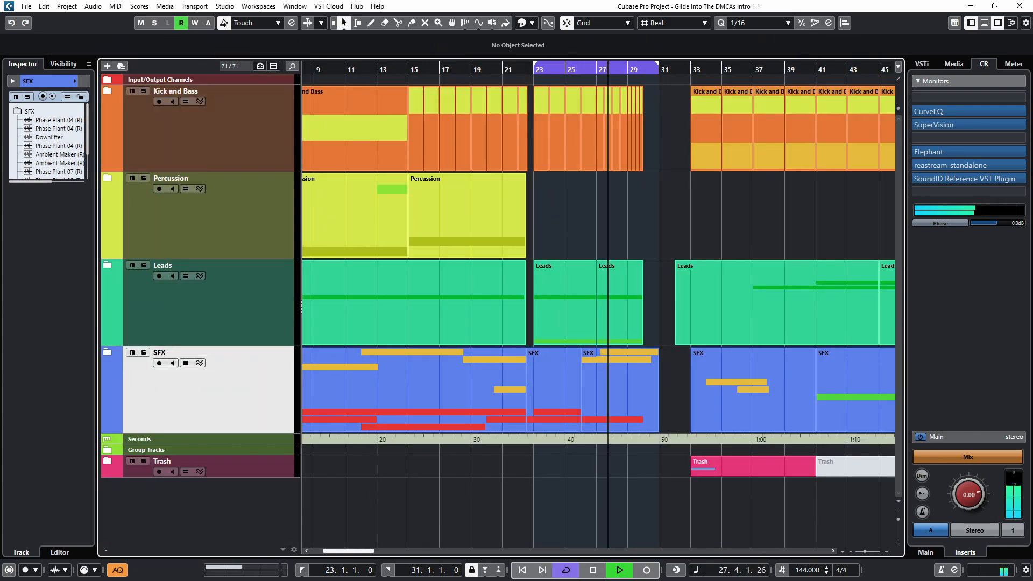
key(space)
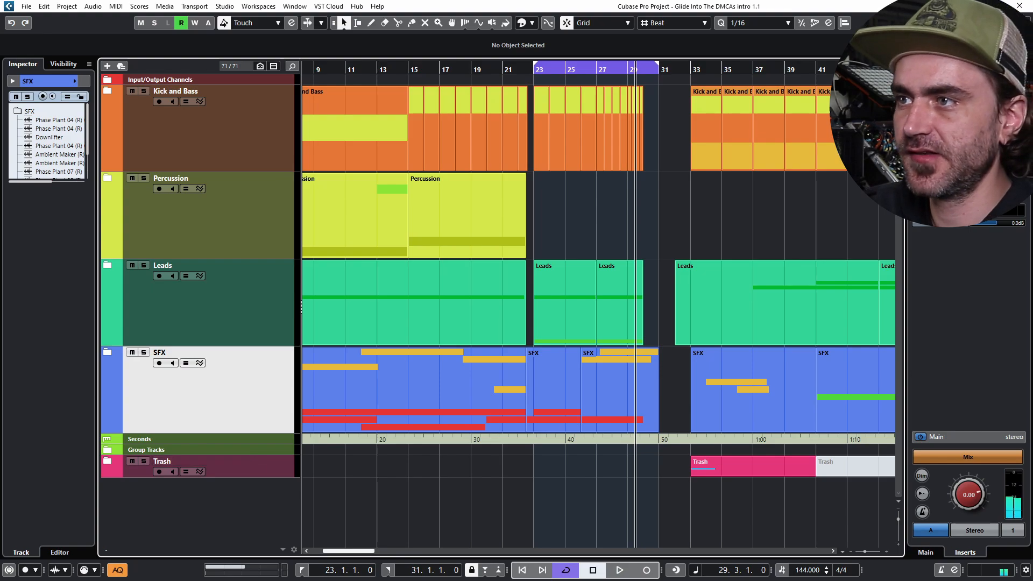
Unfold the Group Tracks folder and show the Kick and Bass group's automation lanes
click(107, 450)
scroll(107, 450, down, 3)
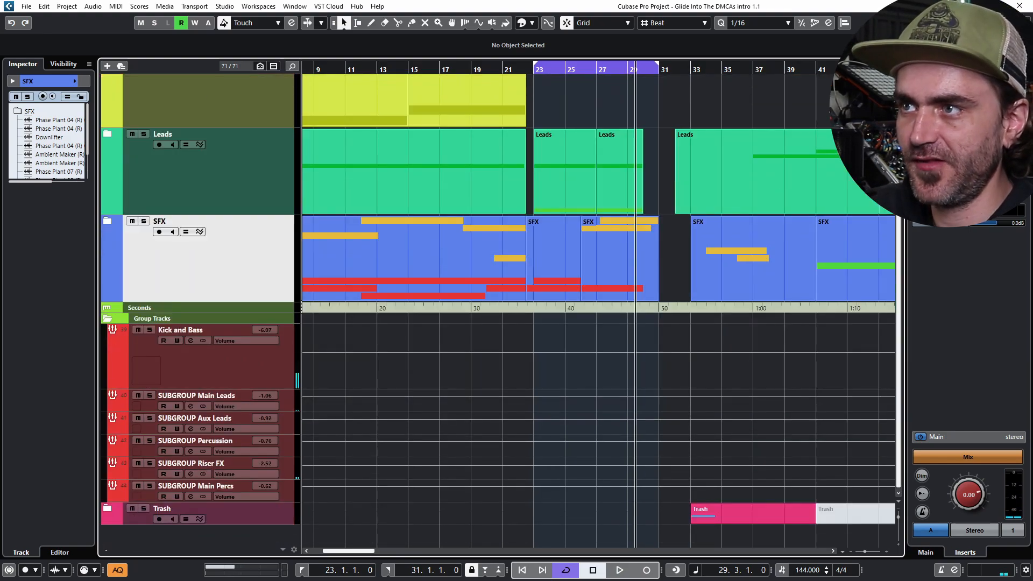
click(112, 383)
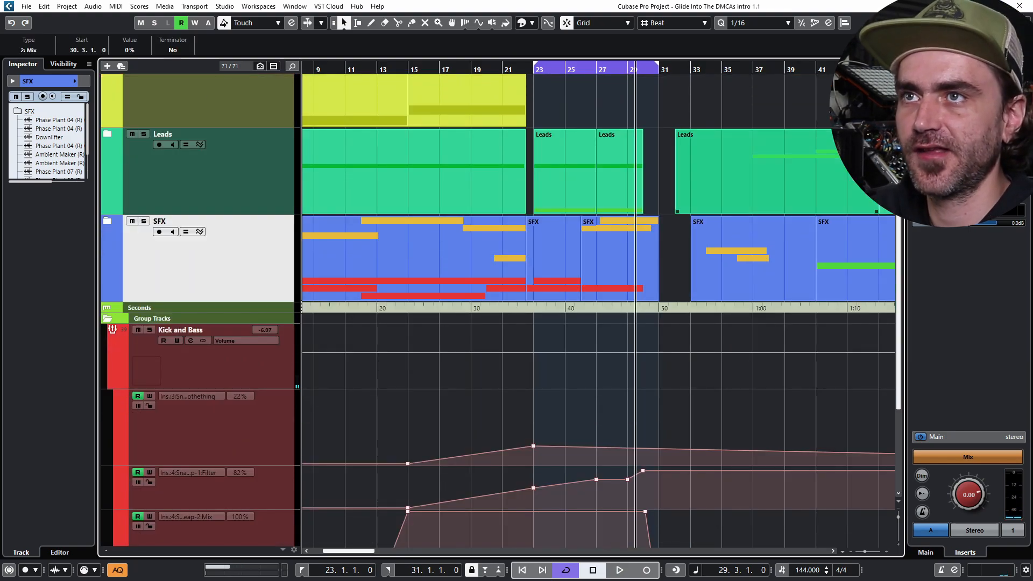
scroll(498, 312, up, 3)
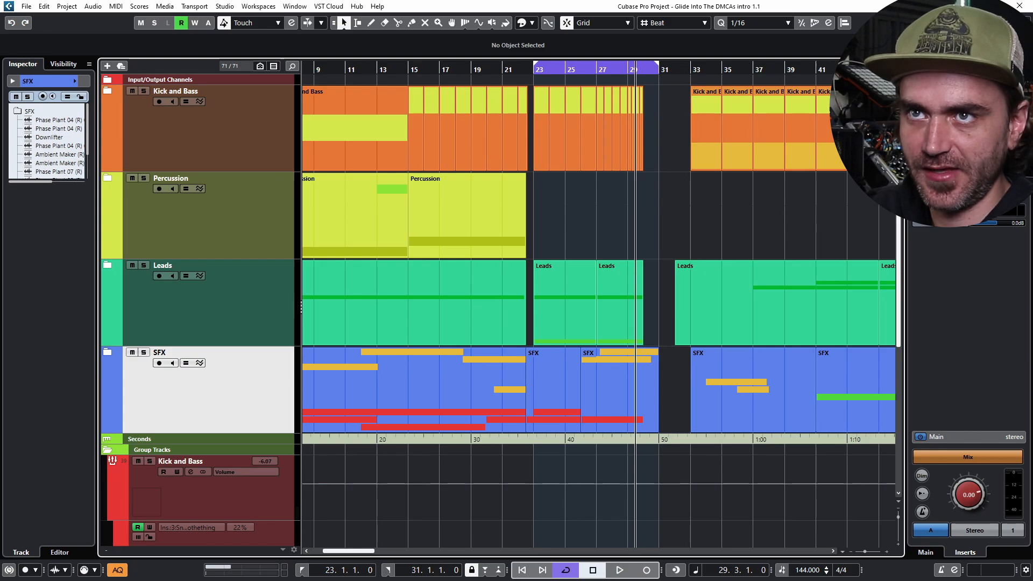
Select all intro events up to bar 31 with their Kick and Bass group automation points, and move them two bars later
drag(665, 122, 328, 406)
scroll(344, 328, down, 7)
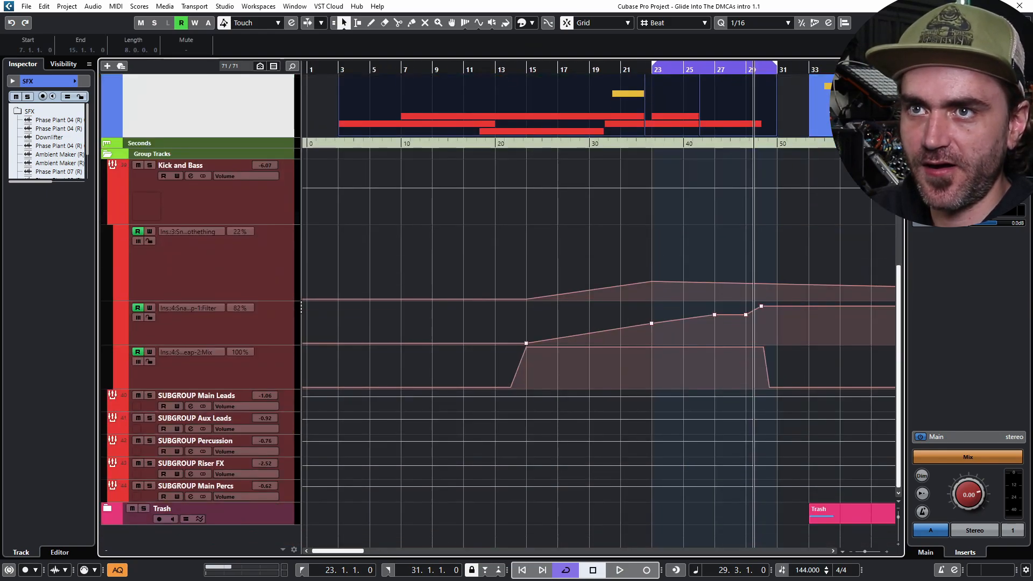
drag(800, 242, 443, 426)
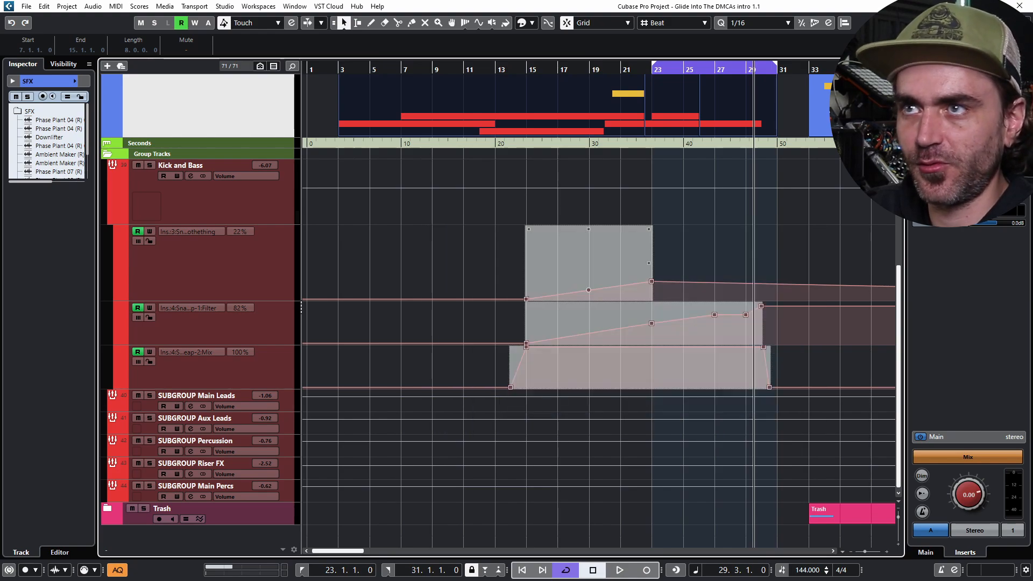
scroll(443, 427, right, 2)
scroll(443, 427, up, 4)
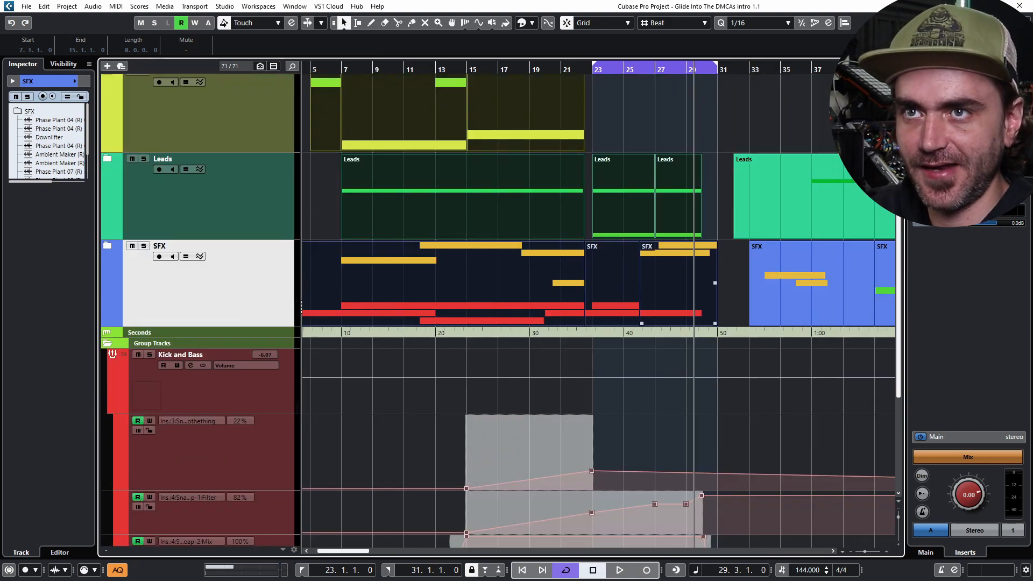
scroll(598, 303, right, 1)
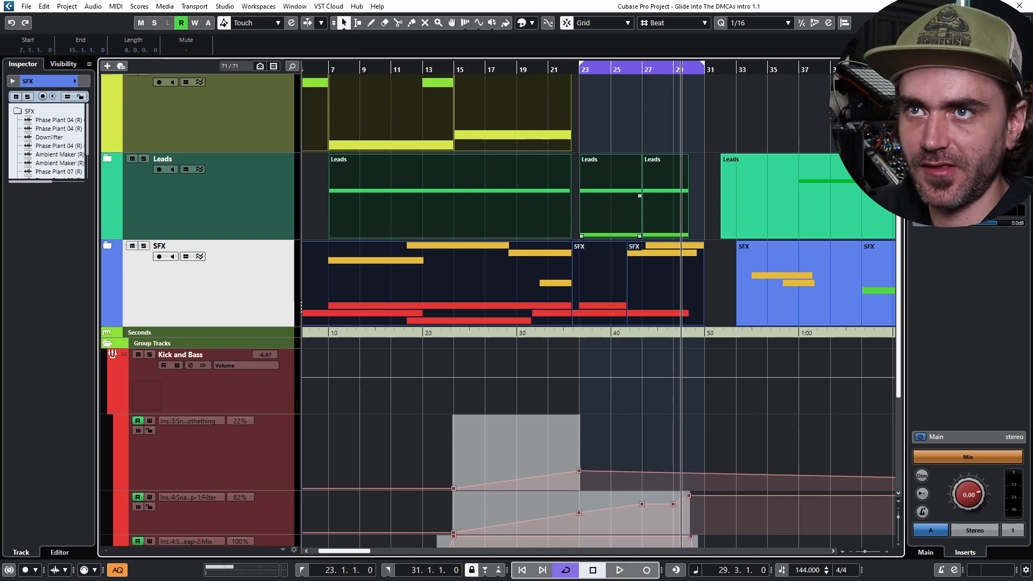
drag(610, 176, 641, 177)
click(649, 122)
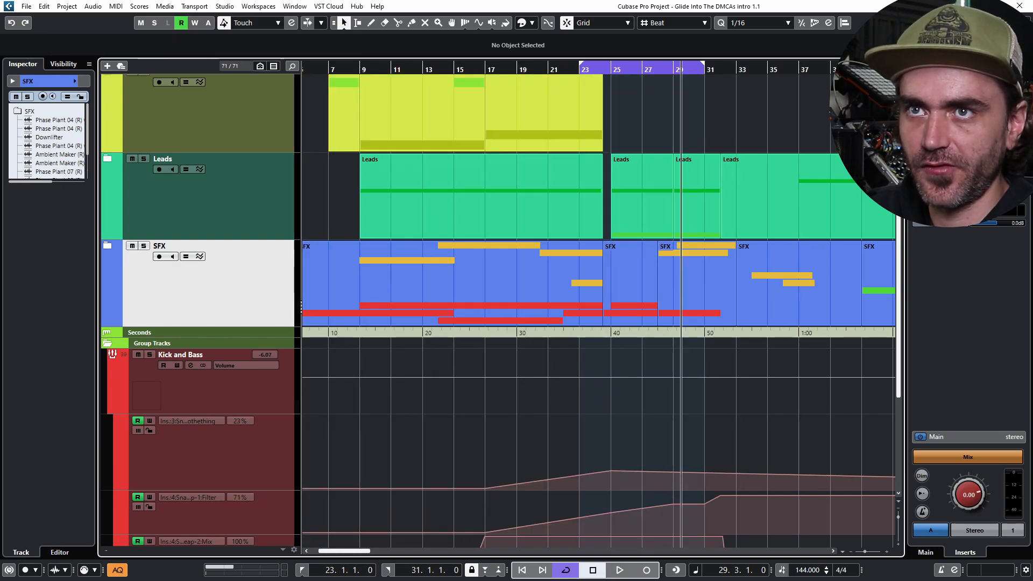
Set the locators to bars 33–41, play back the arrangement, and stop playback
scroll(650, 121, up, 2)
drag(650, 64, 806, 64)
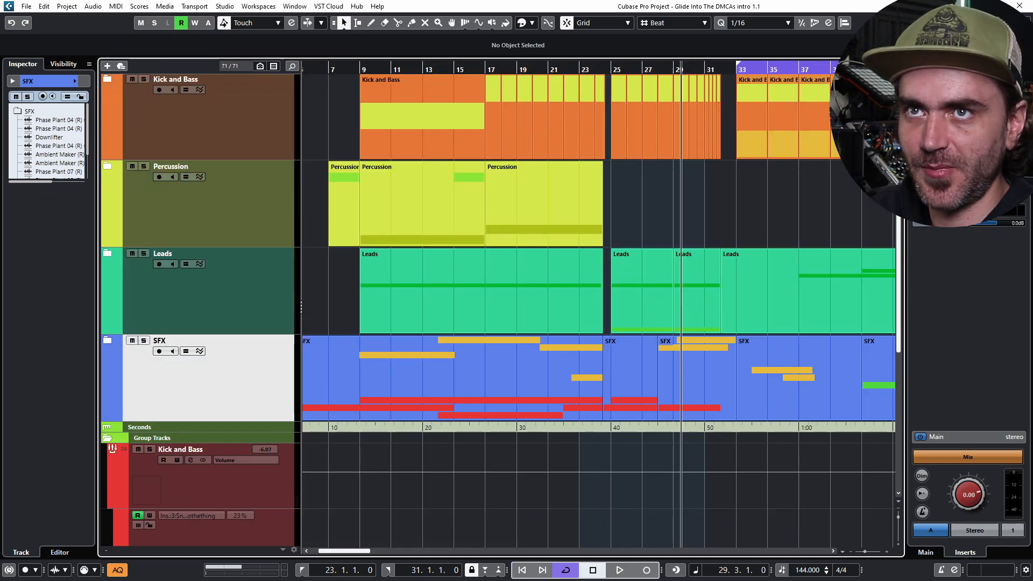
drag(674, 71, 547, 57)
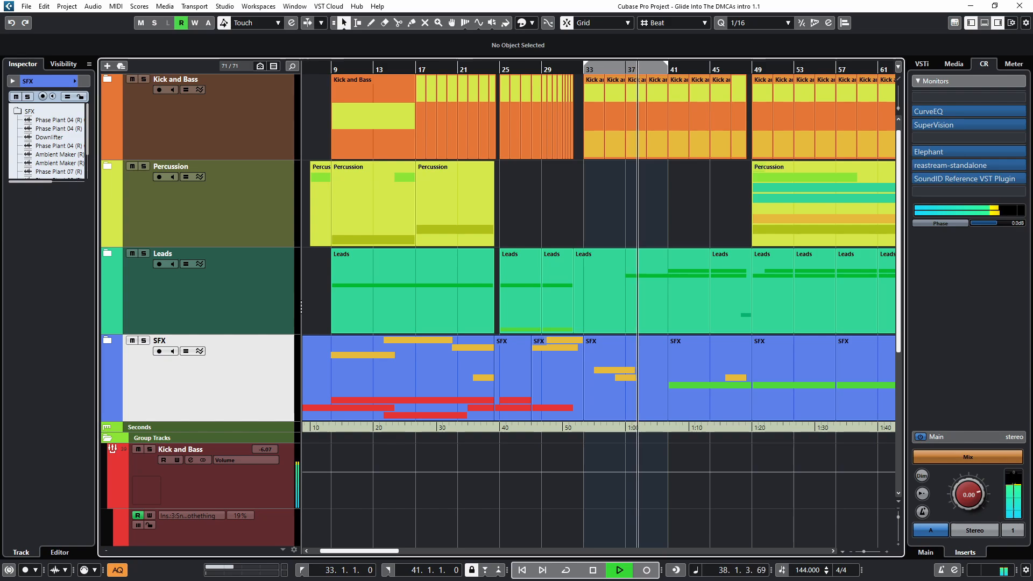
key(space)
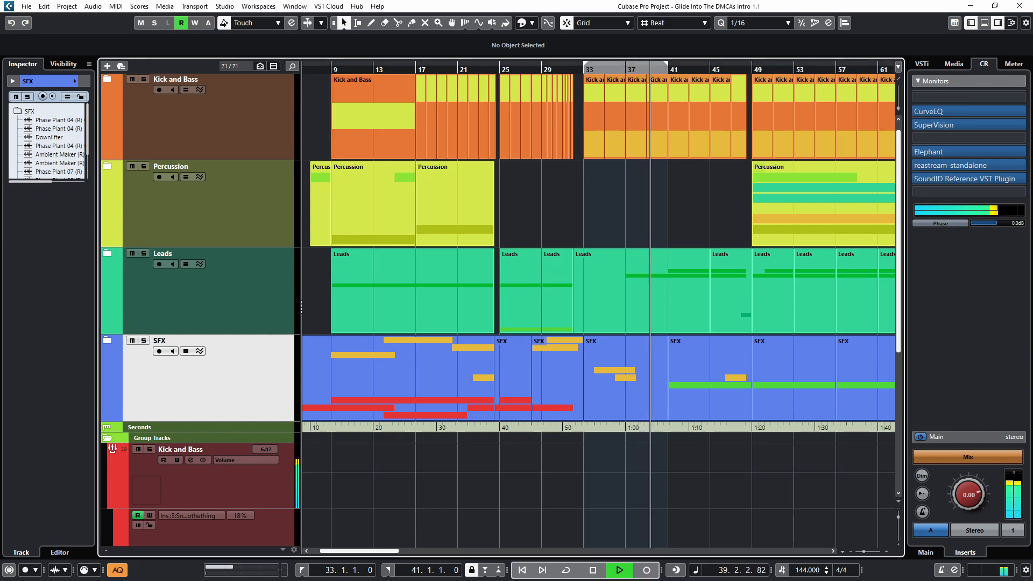
key(Right)
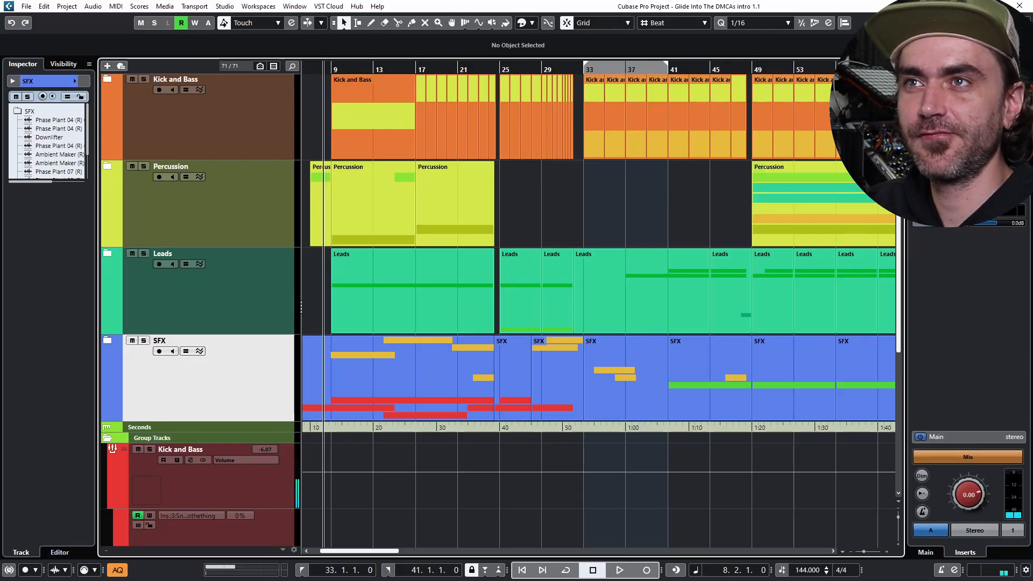
Set the cycle range to bars 17–25 with cycling on, and fold away the Group Tracks folder
key(p)
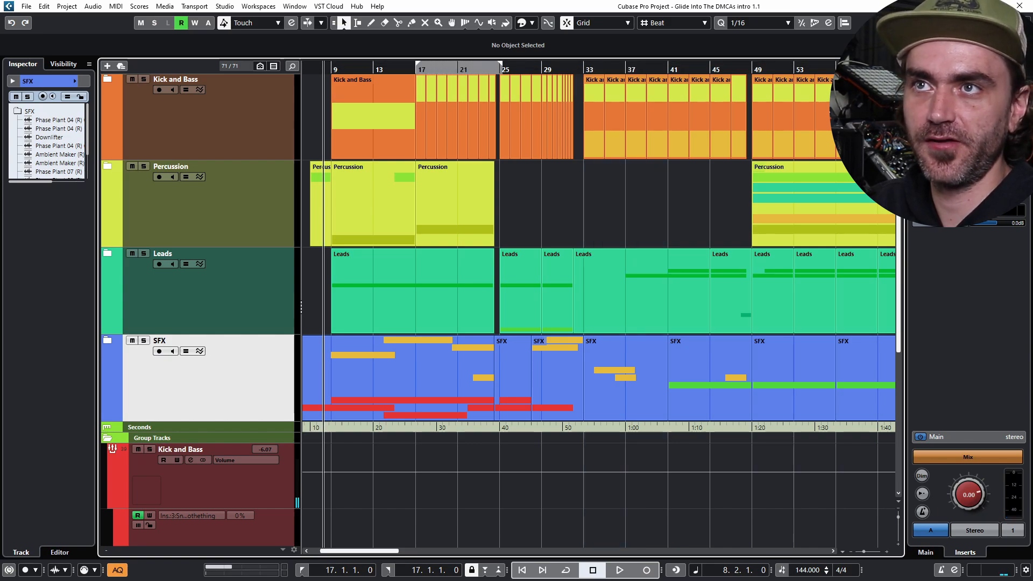
key(KP_Divide)
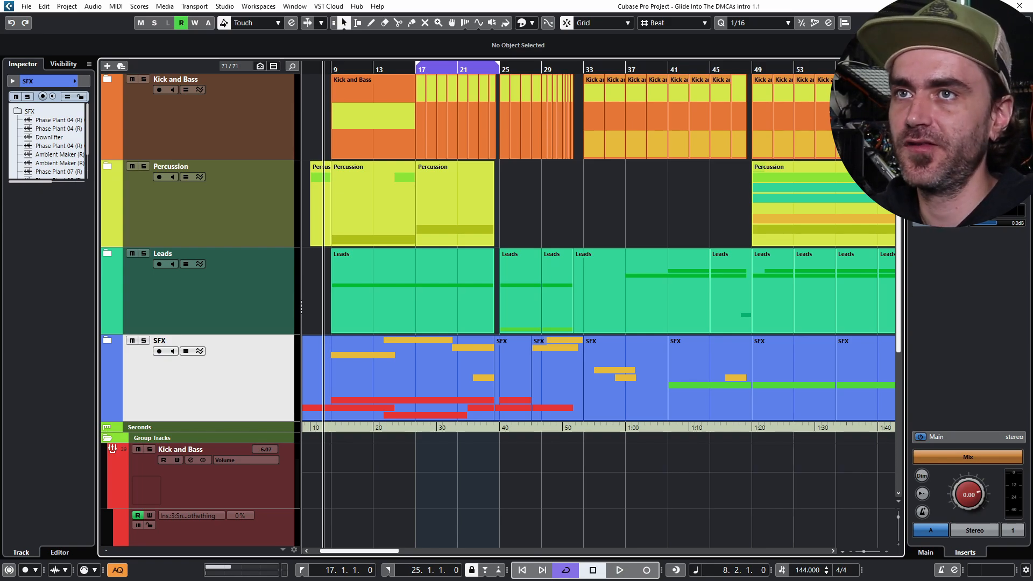
click(594, 117)
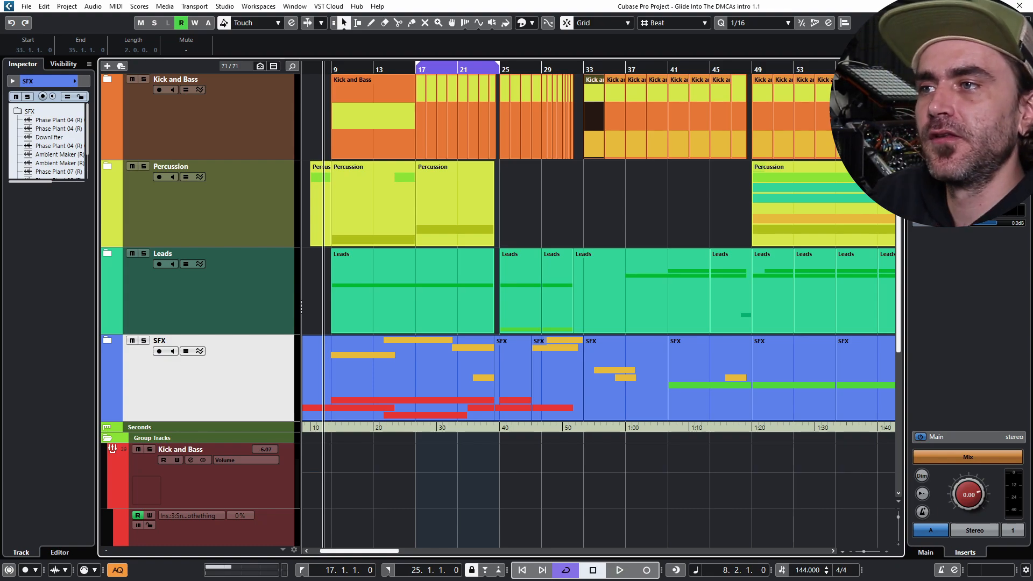
click(107, 438)
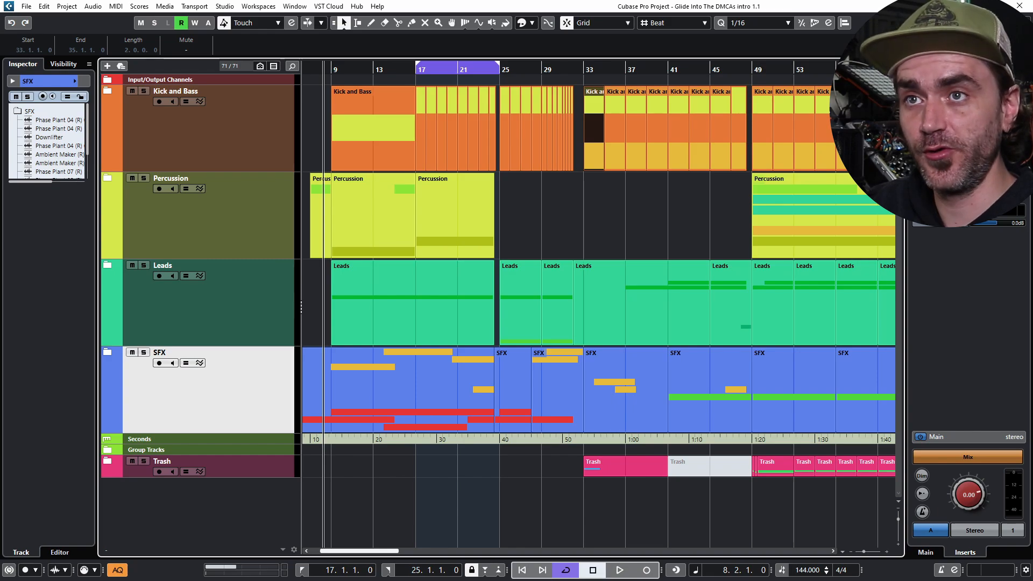
scroll(680, 304, up, 1)
scroll(531, 304, up, 2)
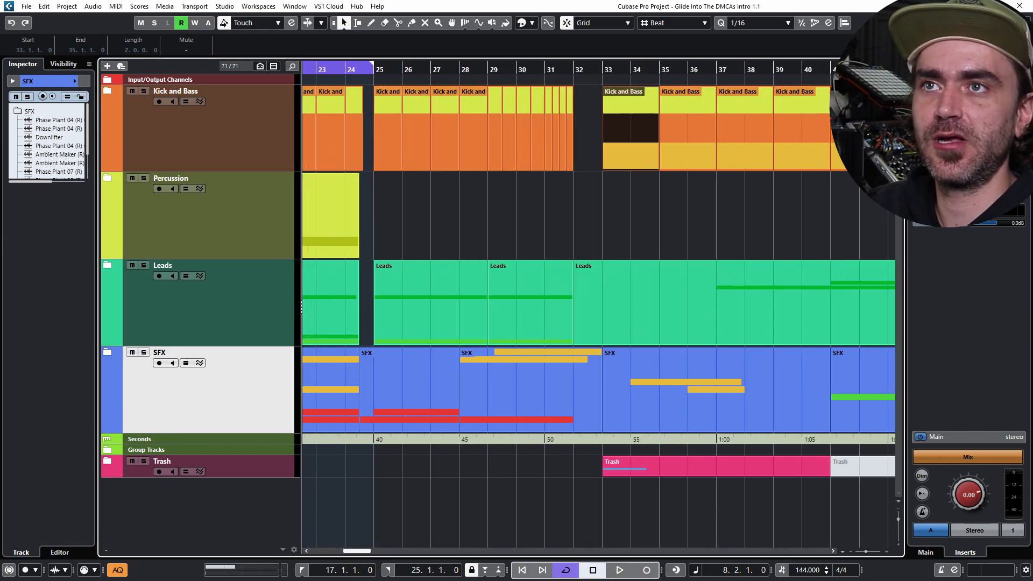
key(g)
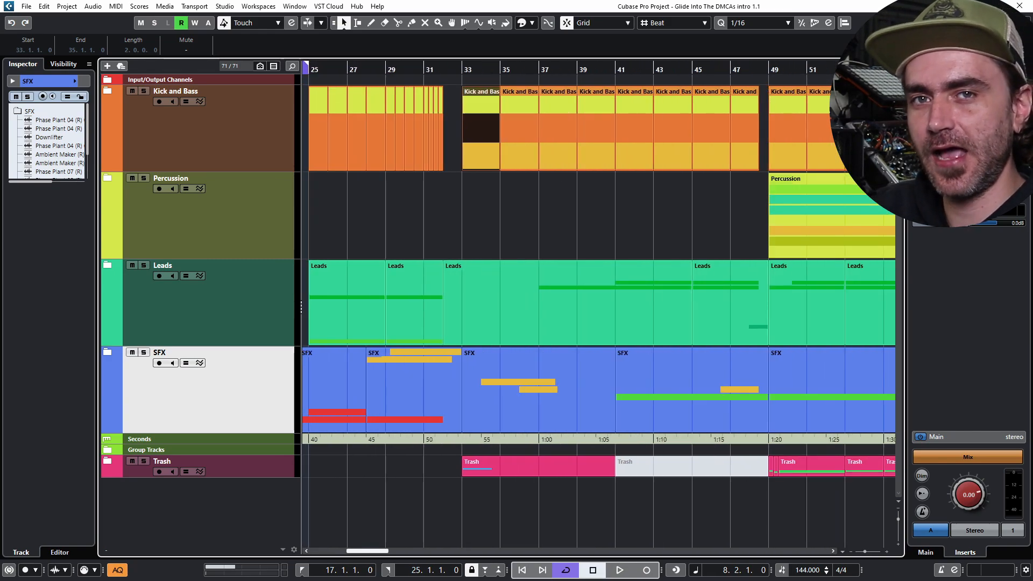
key(h)
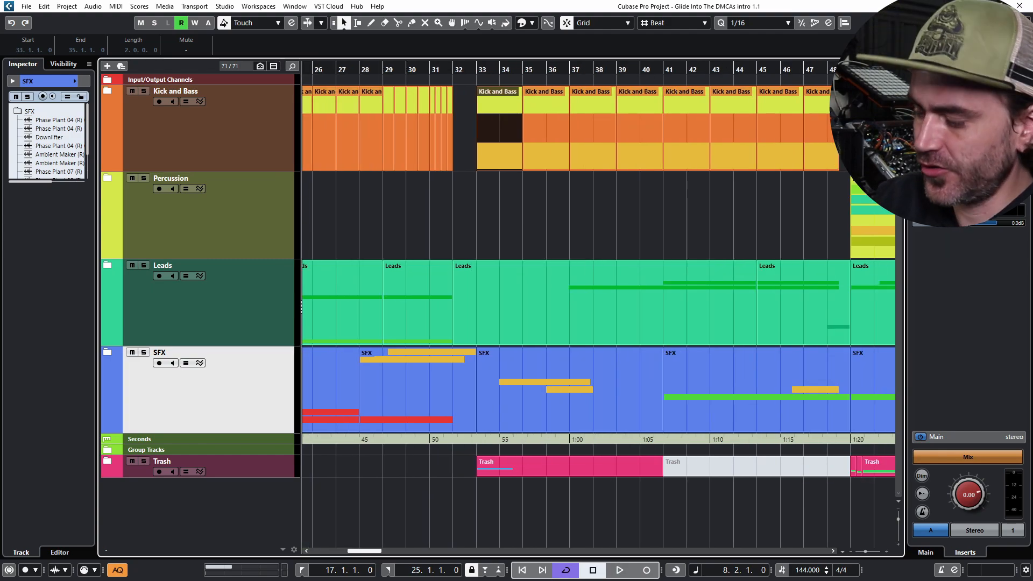
right_click(210, 247)
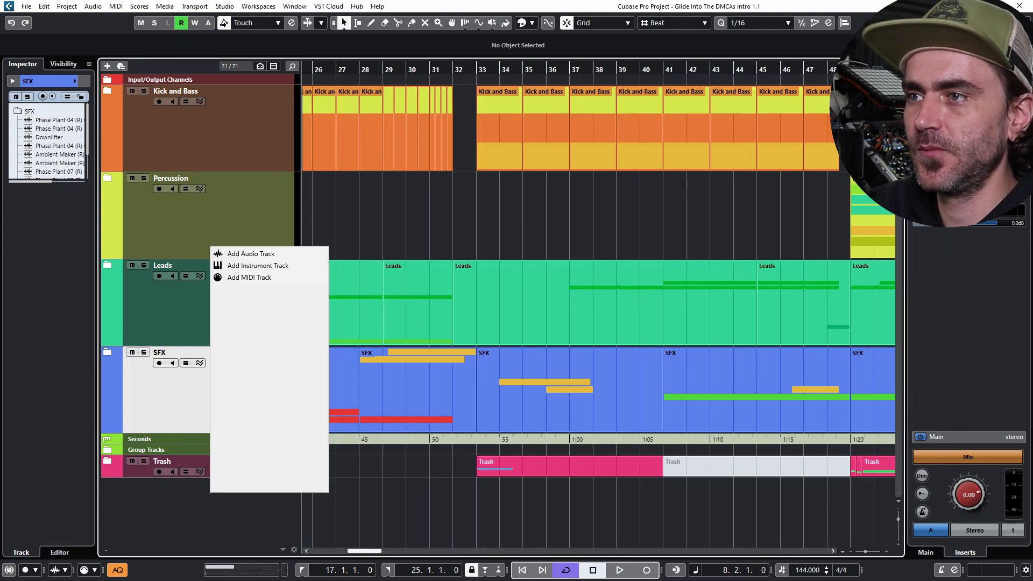
key(Escape)
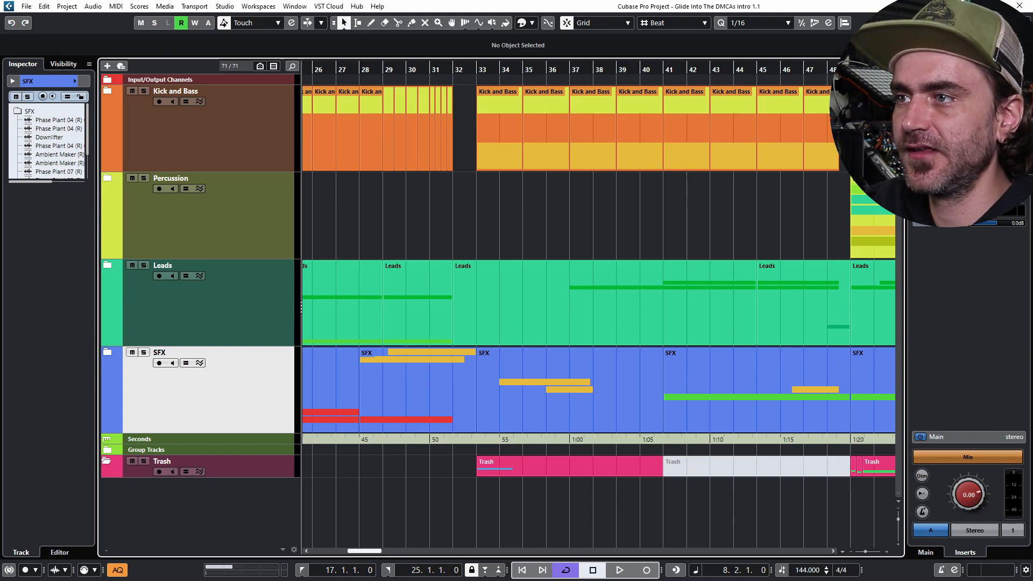
Enable the disabled FalconVSTx64 01 track in the Trash folder and enlarge its height
scroll(301, 308, down, 15)
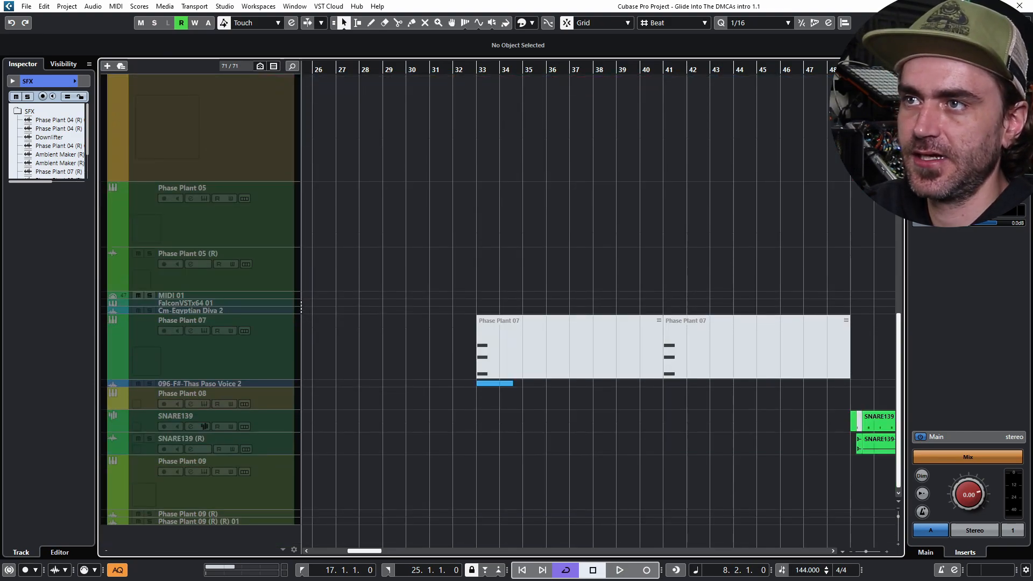
right_click(301, 307)
key(Escape)
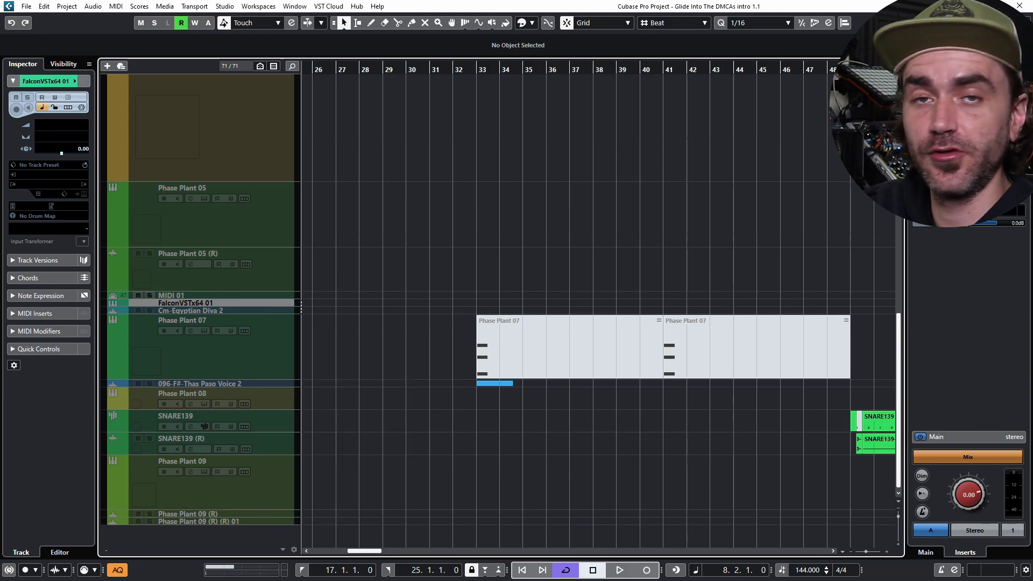
click(300, 307)
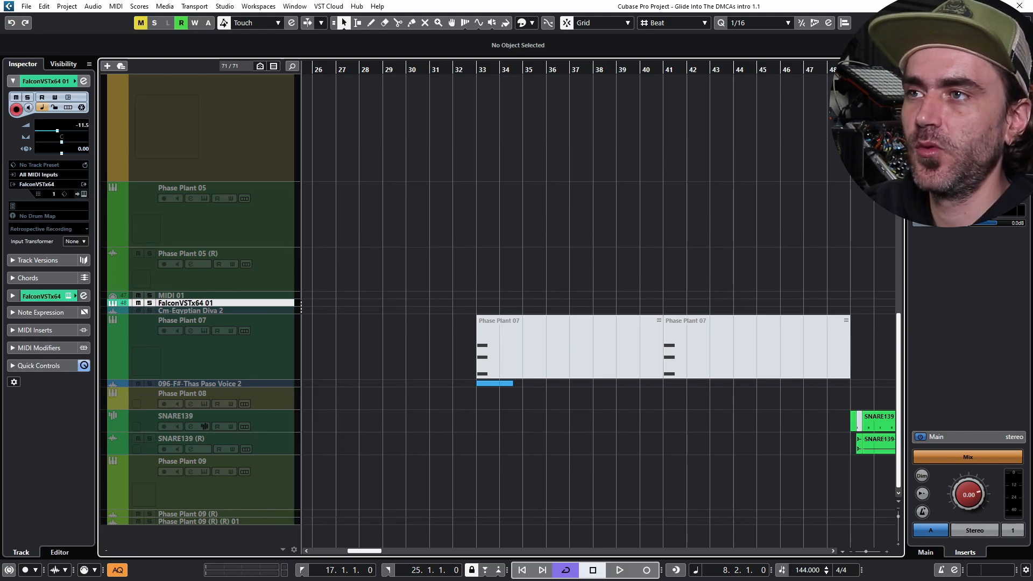
key(alt+Down)
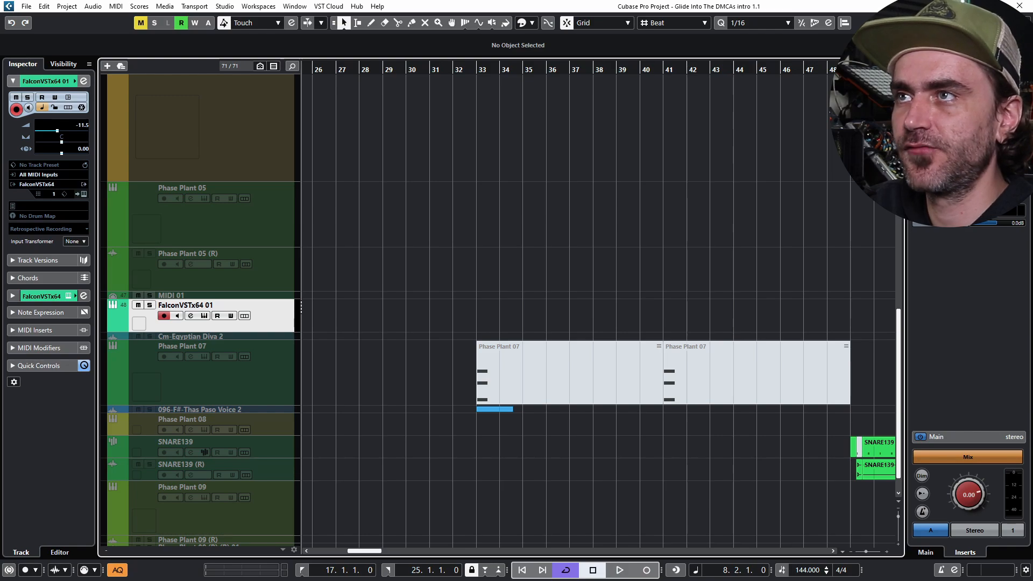
Move the FalconVSTx64 01 track out of the Trash folder to just above it, and fold the Trash folder
scroll(301, 307, up, 5)
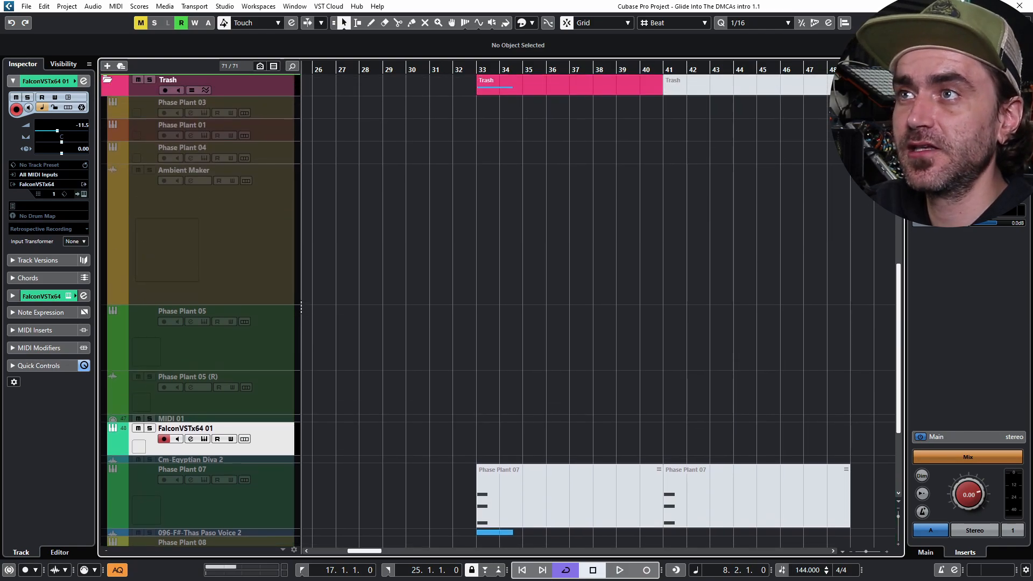
scroll(237, 310, up, 1)
drag(237, 468, 236, 114)
click(108, 153)
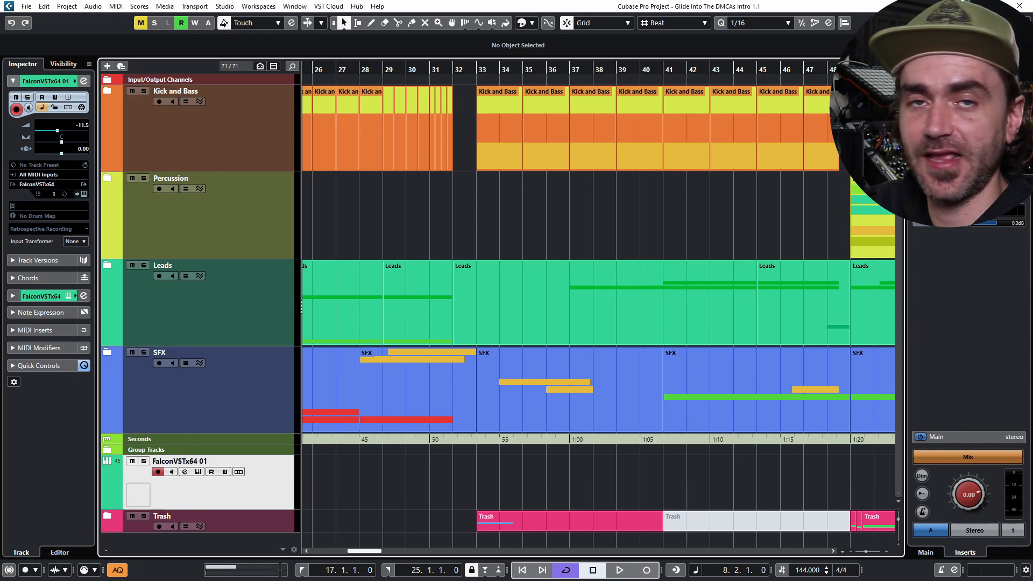
Set the Transpose MIDI modifier of the FalconVSTx64 01 track to 6
key(g)
key(g)
key(g)
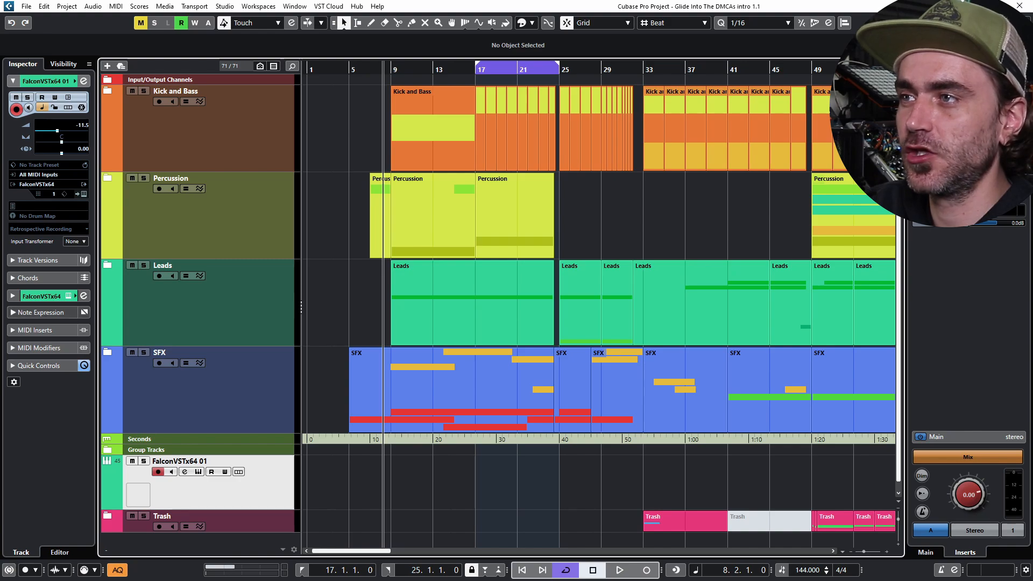
click(39, 347)
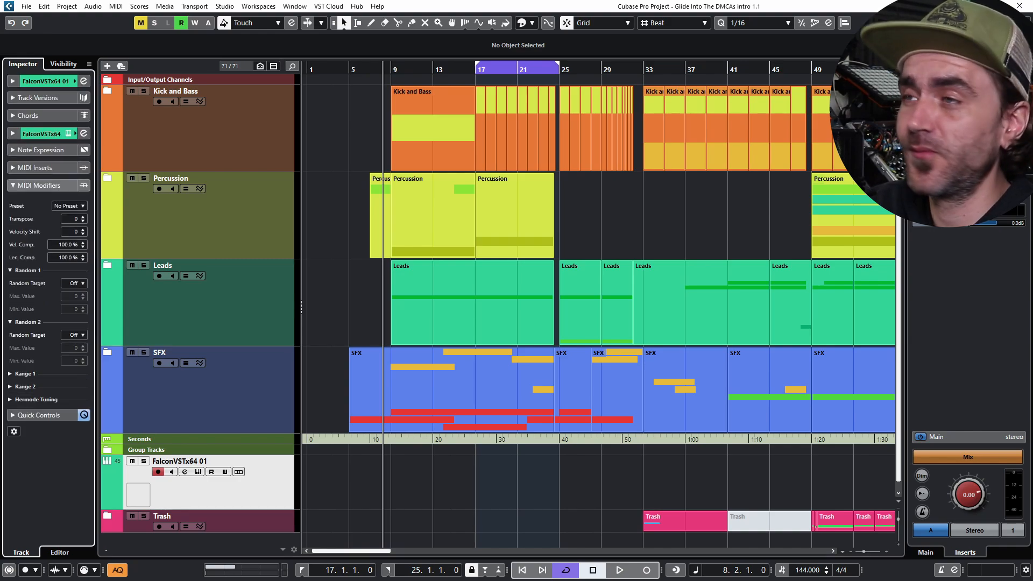
scroll(76, 219, up, 3)
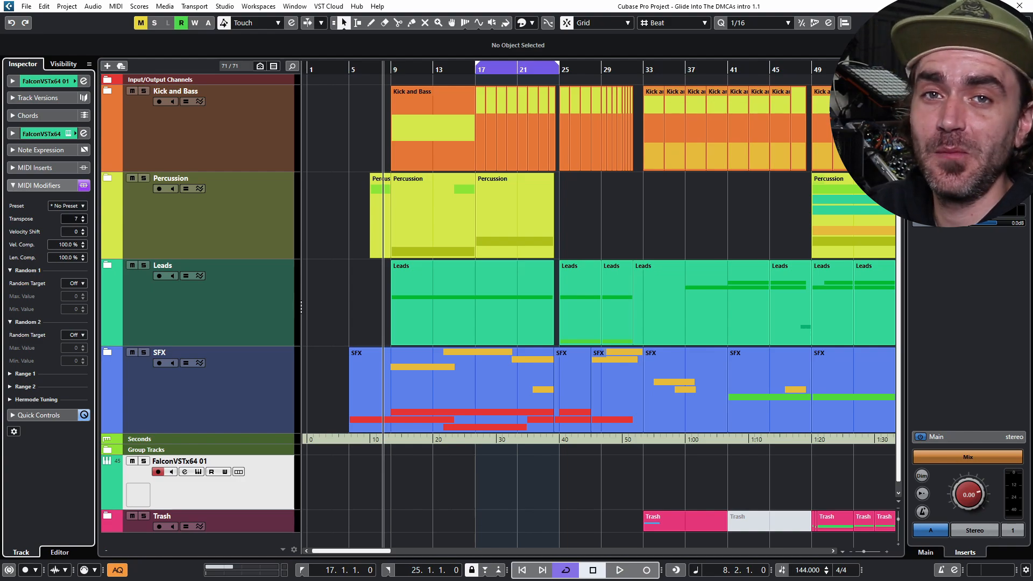
ctrl+scroll(744, 301, up, 5)
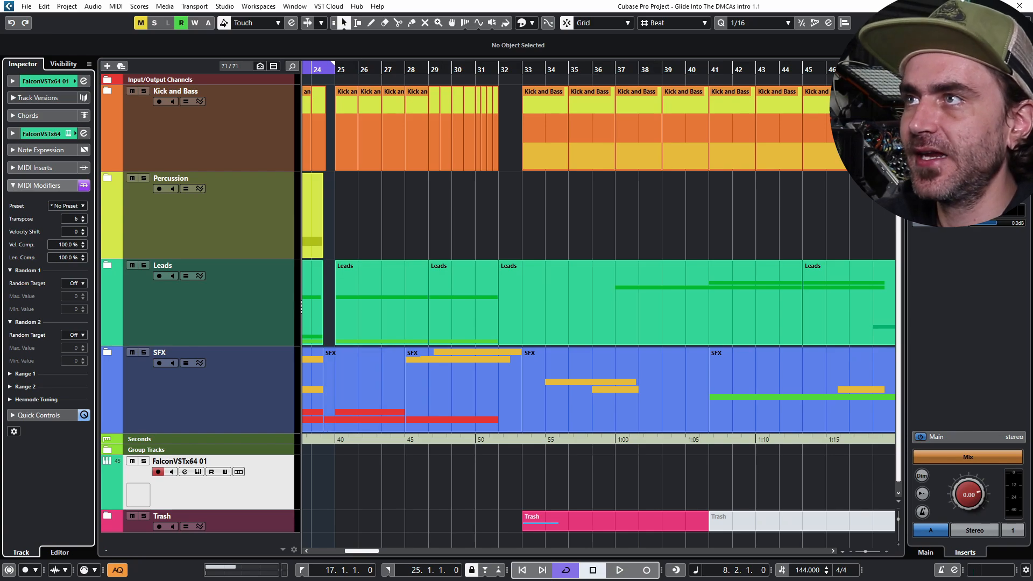
Show the FalconVSTx64 01 track's basic settings, open its instrument, and unmute the track
click(43, 81)
click(198, 472)
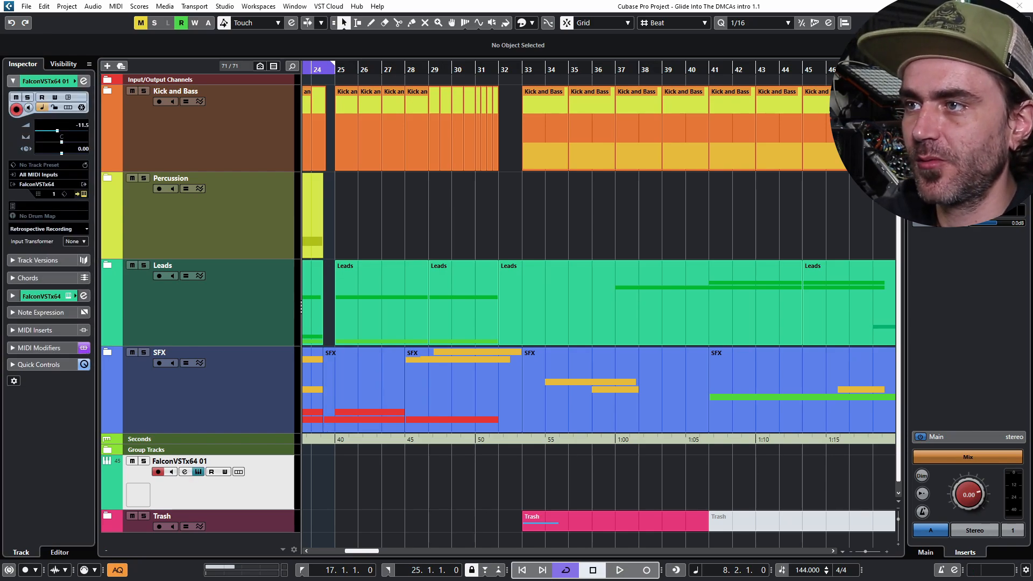
click(133, 461)
click(132, 461)
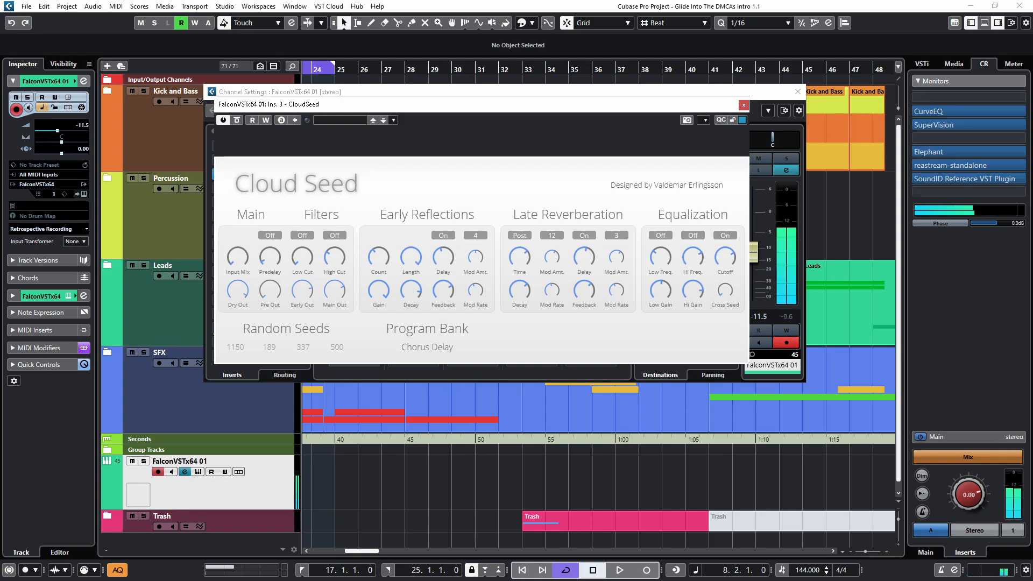
Set ColourCopy's delay time base to 1/4 dot, shift its right-channel tap to about the middle of the delay display, and audition the sound
click(744, 105)
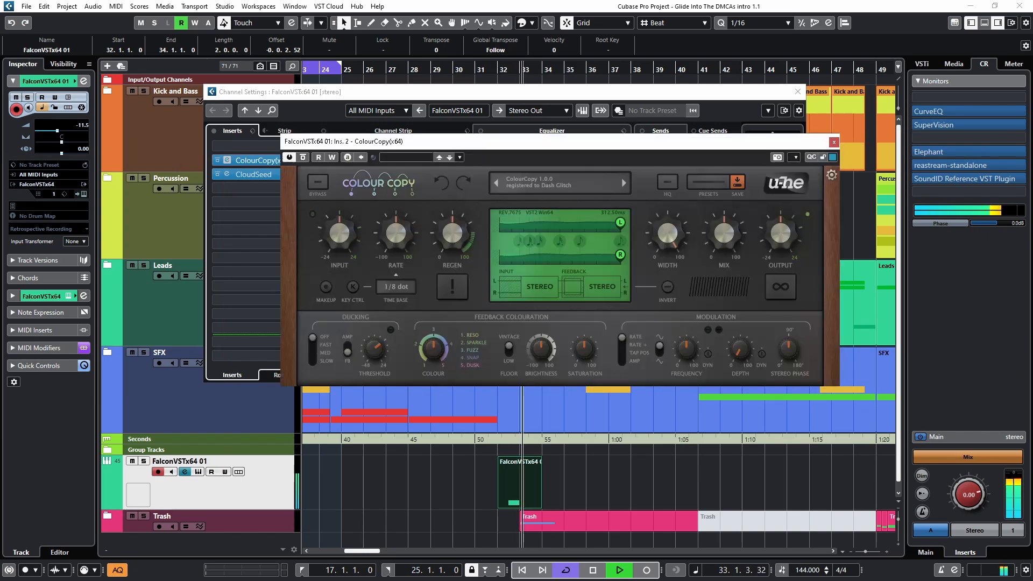
click(396, 286)
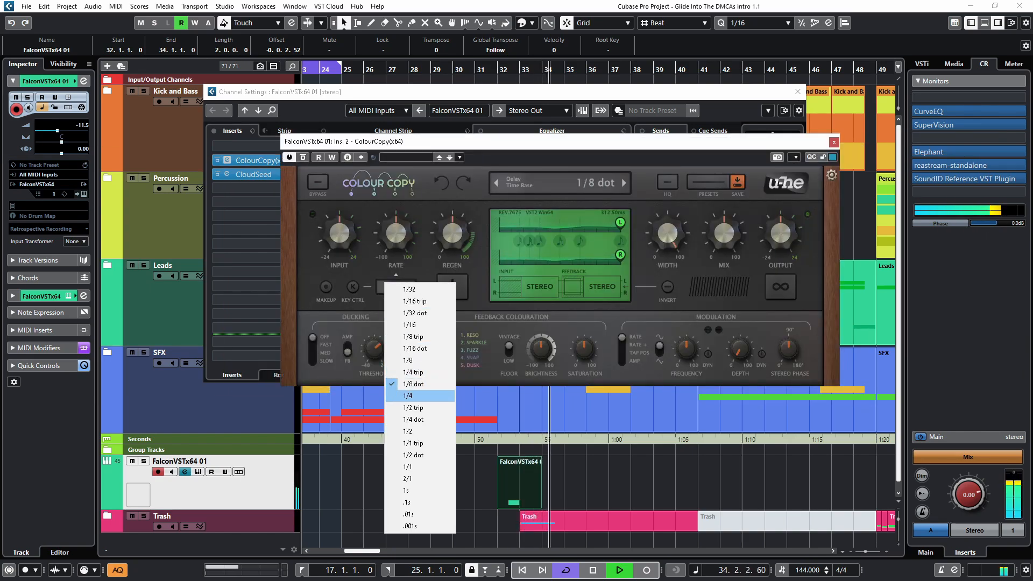
click(413, 419)
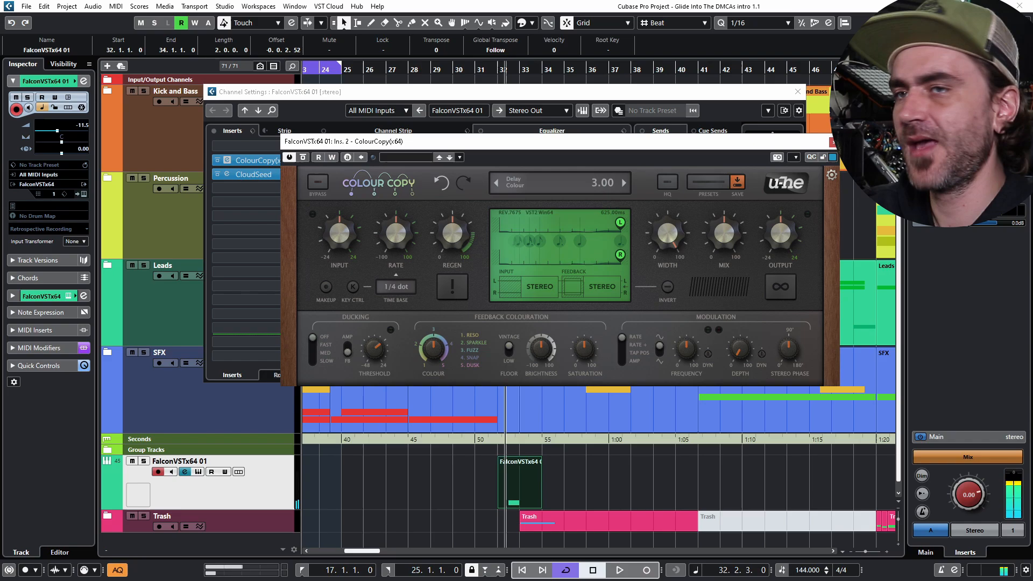
mouse_move(504, 255)
mouse_down()
mouse_move(620, 254)
mouse_move(560, 255)
mouse_up()
drag(724, 233, 724, 243)
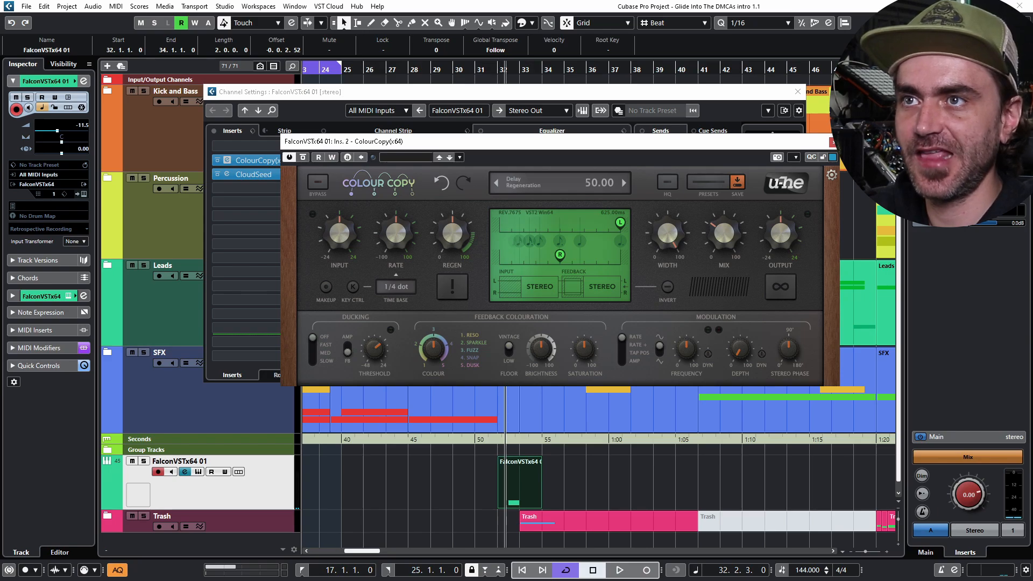
drag(452, 233, 452, 224)
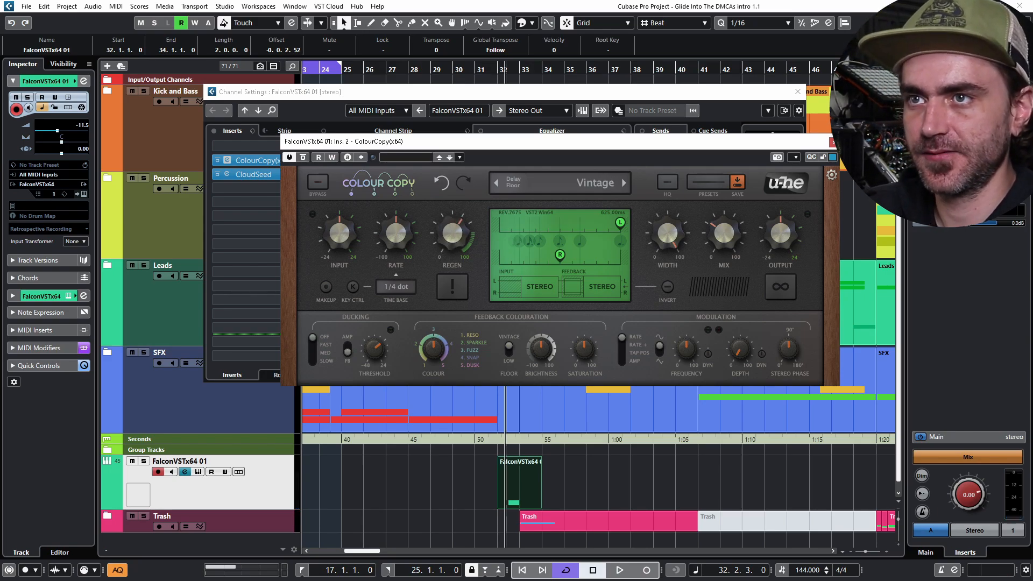
click(509, 351)
key(space)
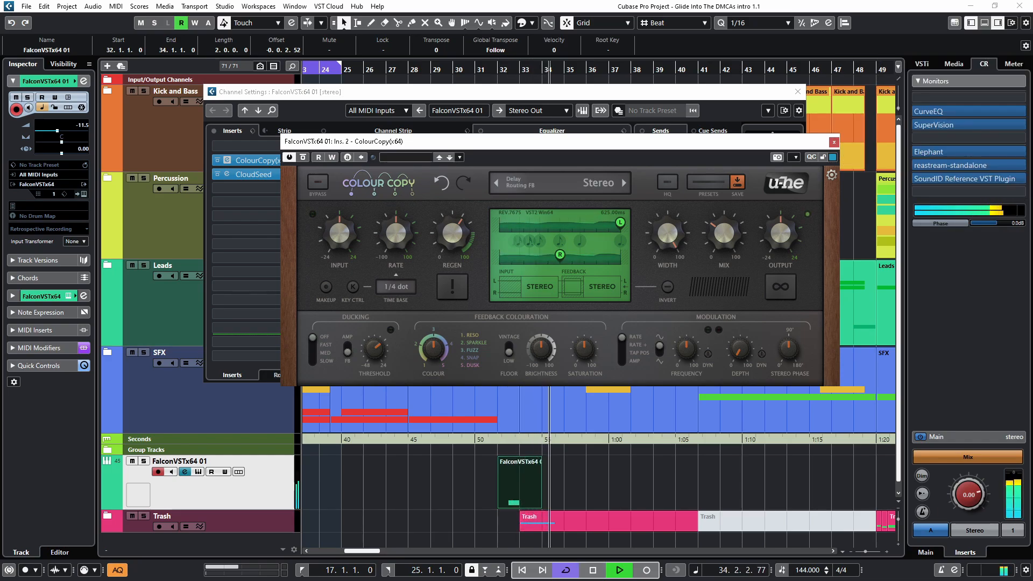
Close the ColourCopy and FalconVSTx64 01 channel settings windows and stop playback
click(834, 143)
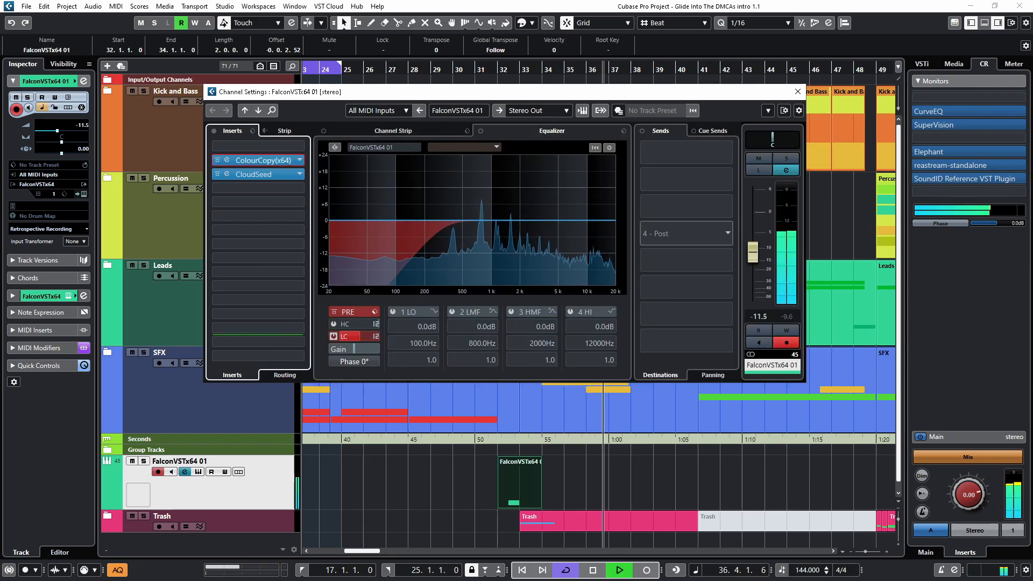
click(798, 92)
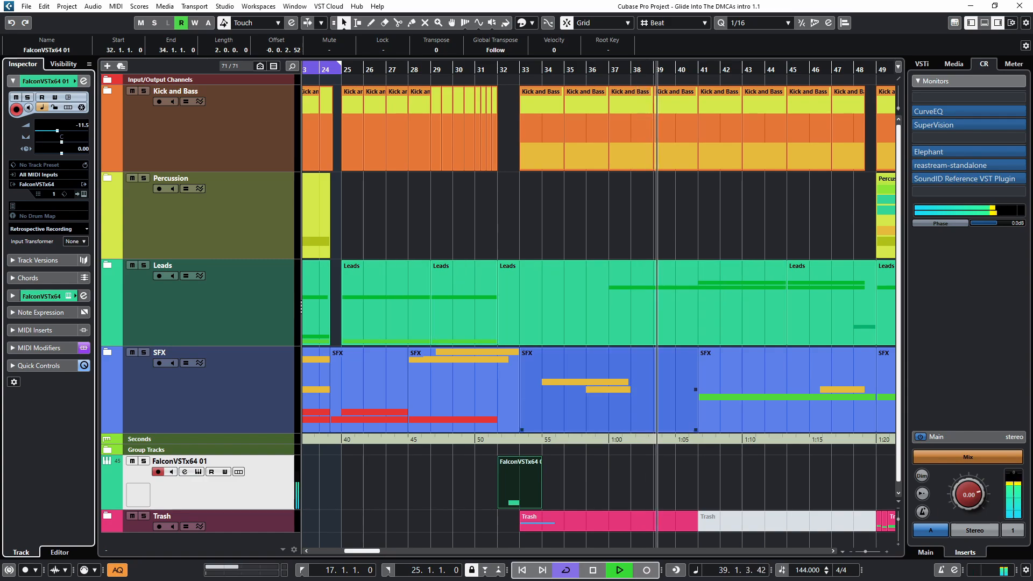
key(space)
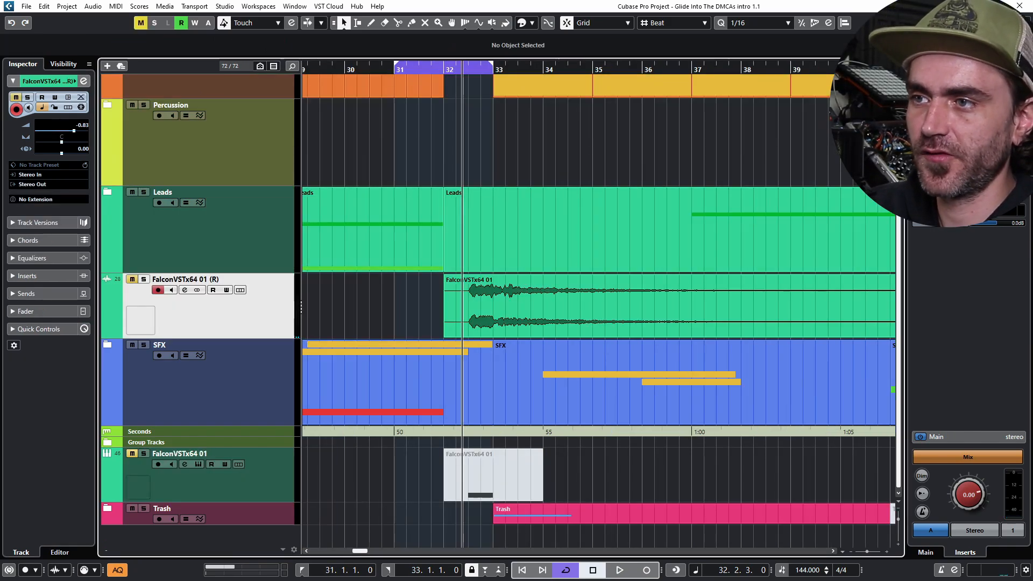
Add an instrument track with Groove Agent SE below the FalconVSTx64 01 (R) track
right_click(243, 250)
click(280, 270)
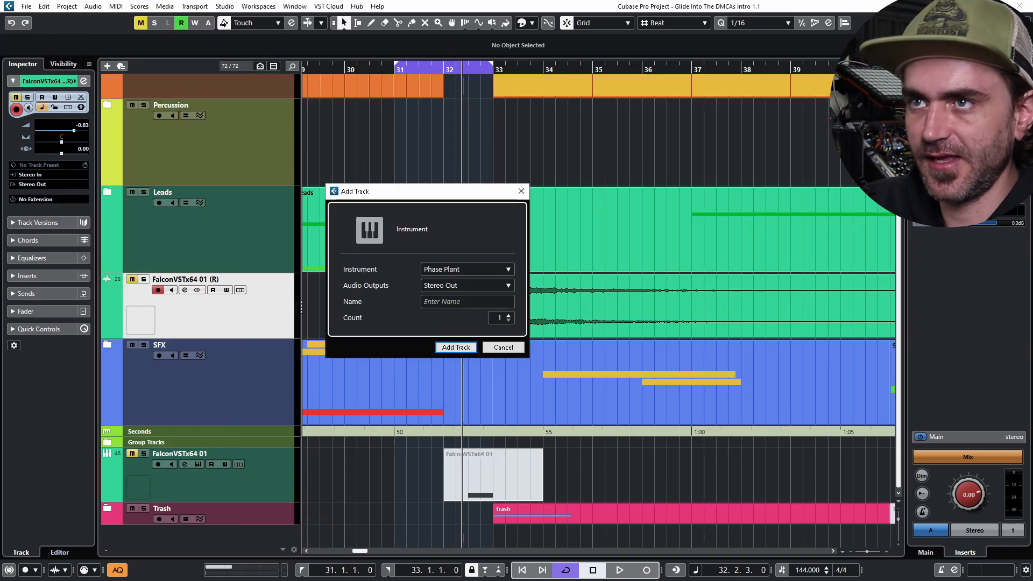
click(467, 269)
text(groove)
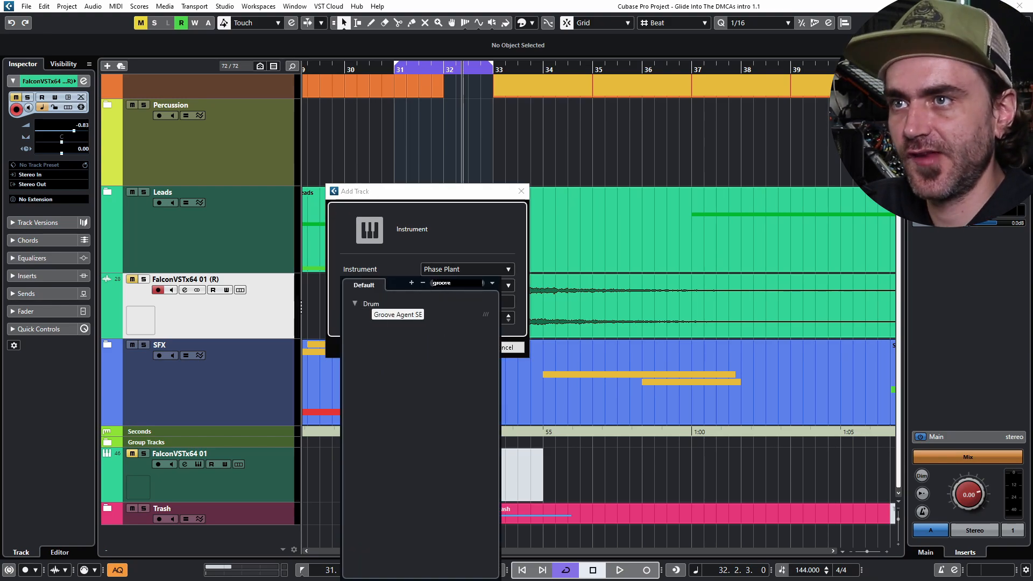
key(Return)
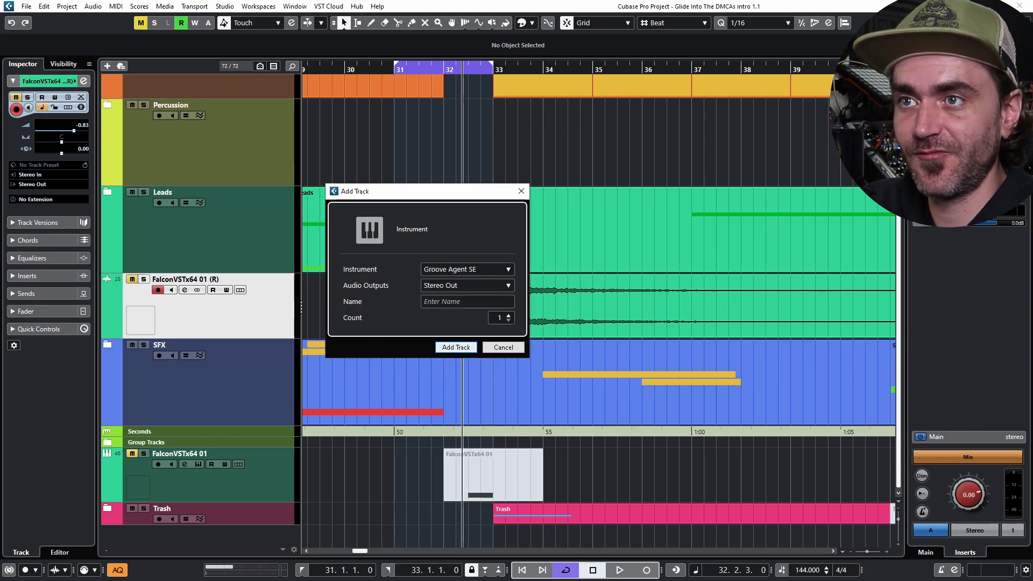
click(457, 348)
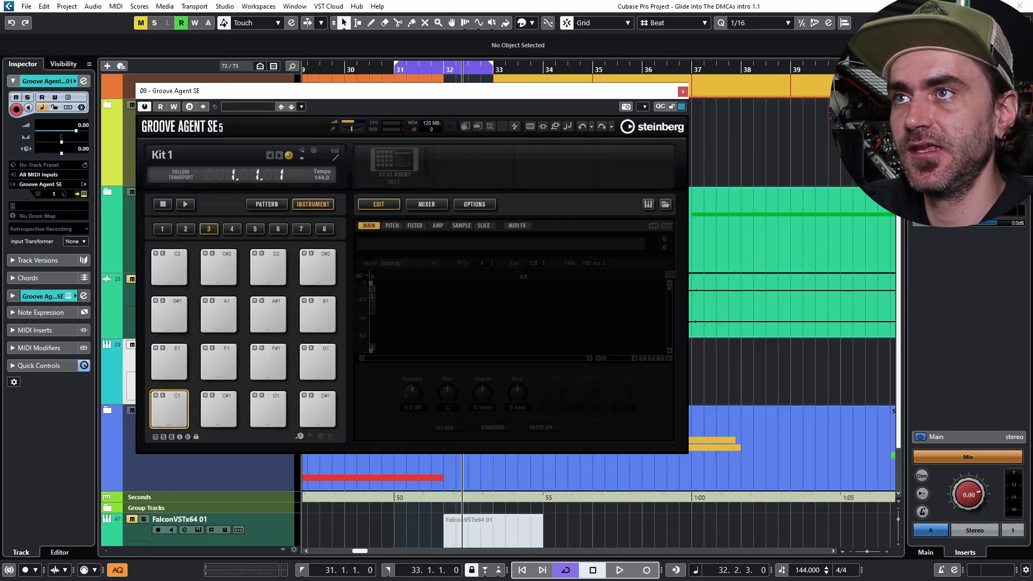
Load the Init The Kit SE preset from The Kit SE content set into Groove Agent SE
click(248, 107)
click(268, 332)
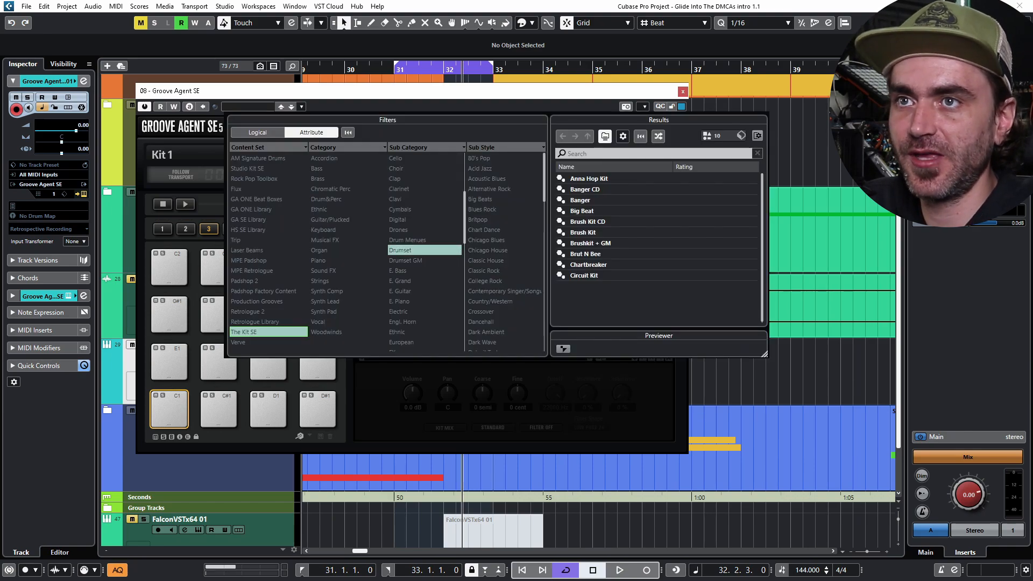
click(591, 211)
double_click(591, 211)
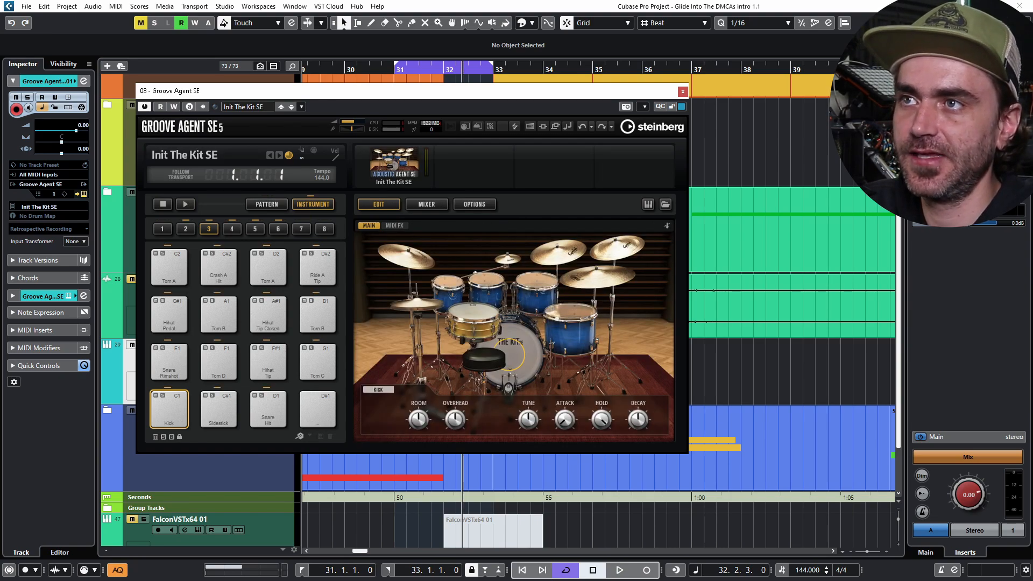
Load the acoustic style Garage Rock 01 - 135 onto the first pattern pad of Groove Agent SE
click(266, 205)
click(515, 250)
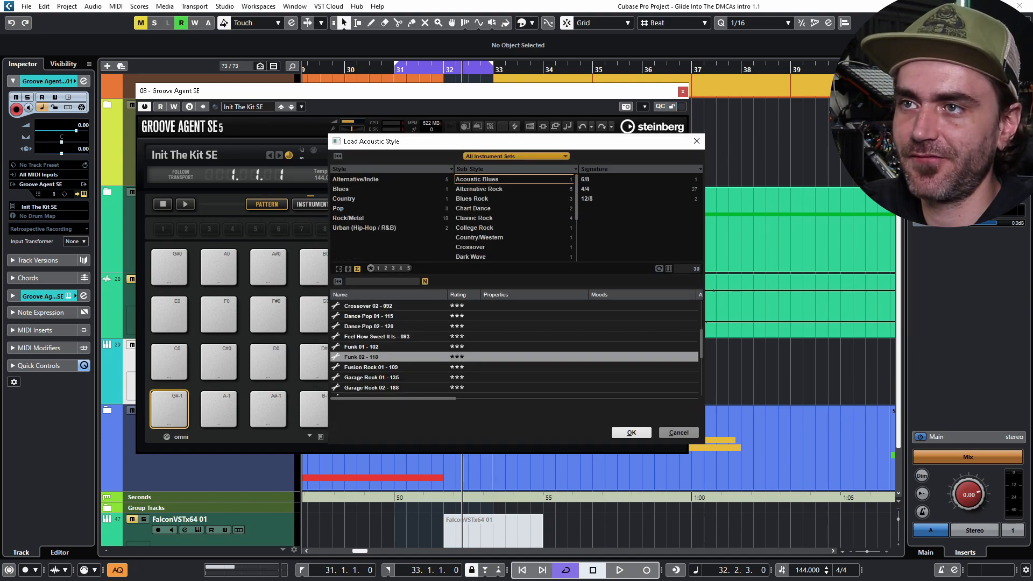
scroll(516, 347, down, 1)
click(388, 357)
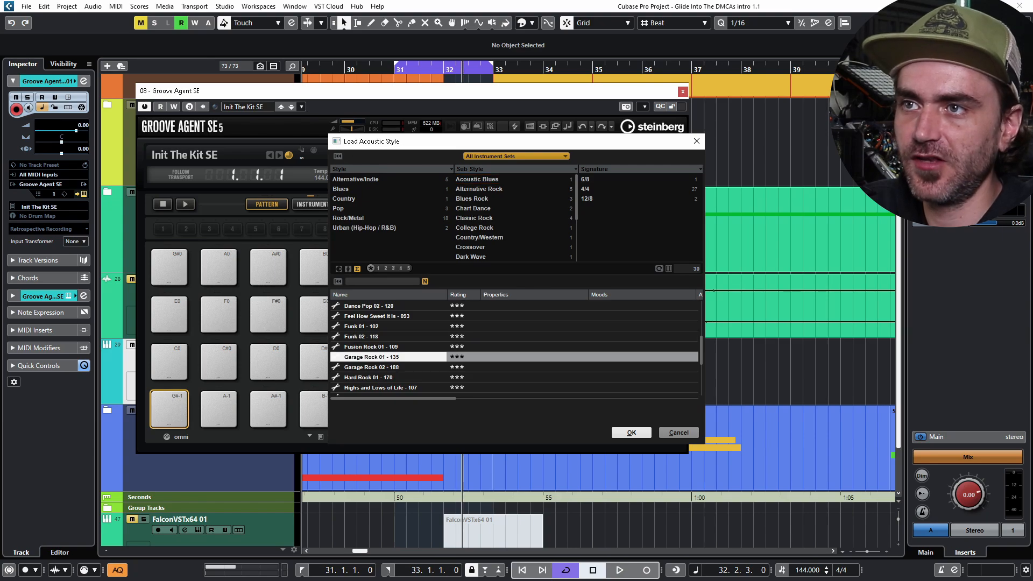
key(Return)
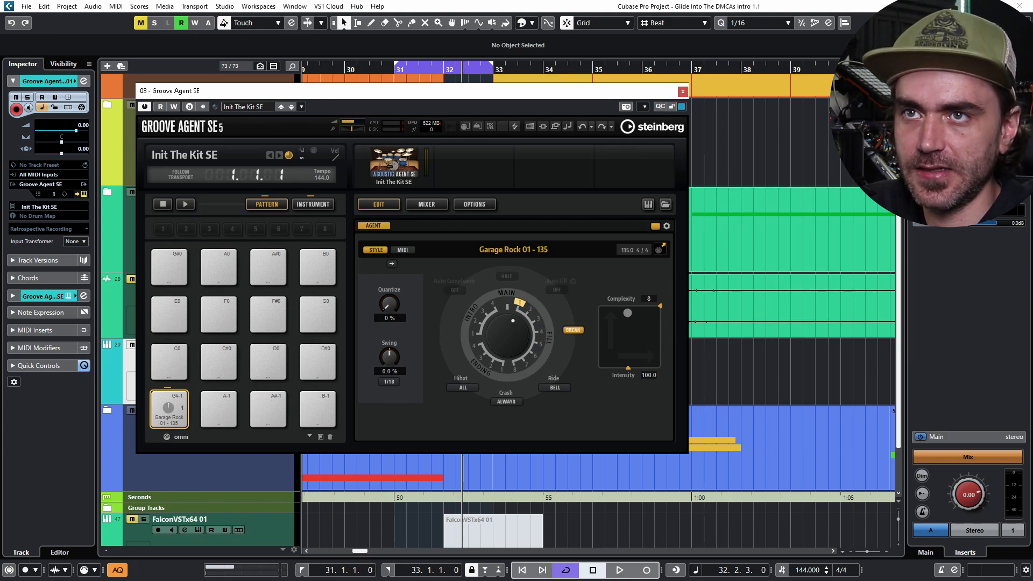
Show the pattern pad's trigger settings and set its Play Mode to Toggle
click(667, 226)
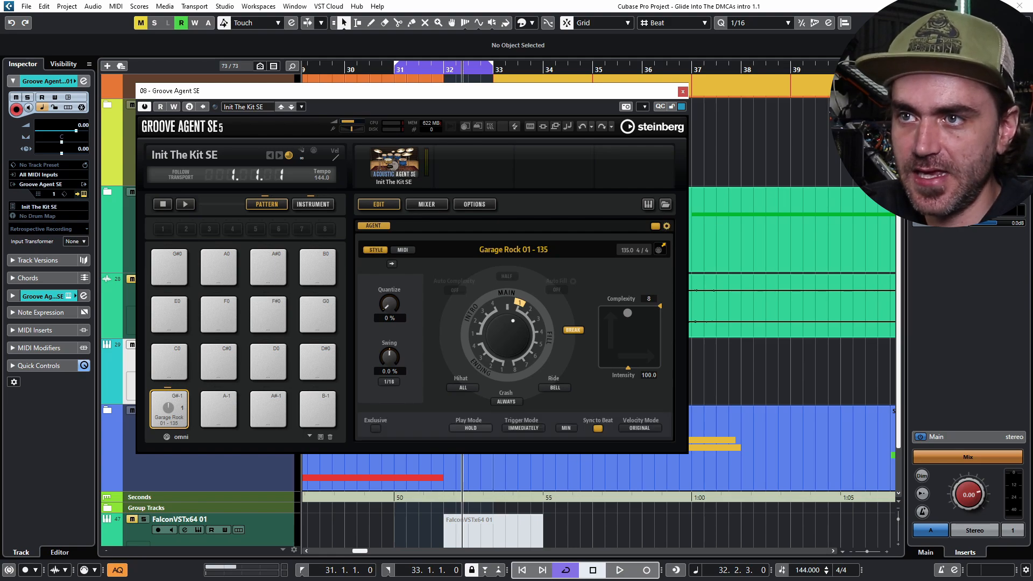
click(471, 428)
click(474, 453)
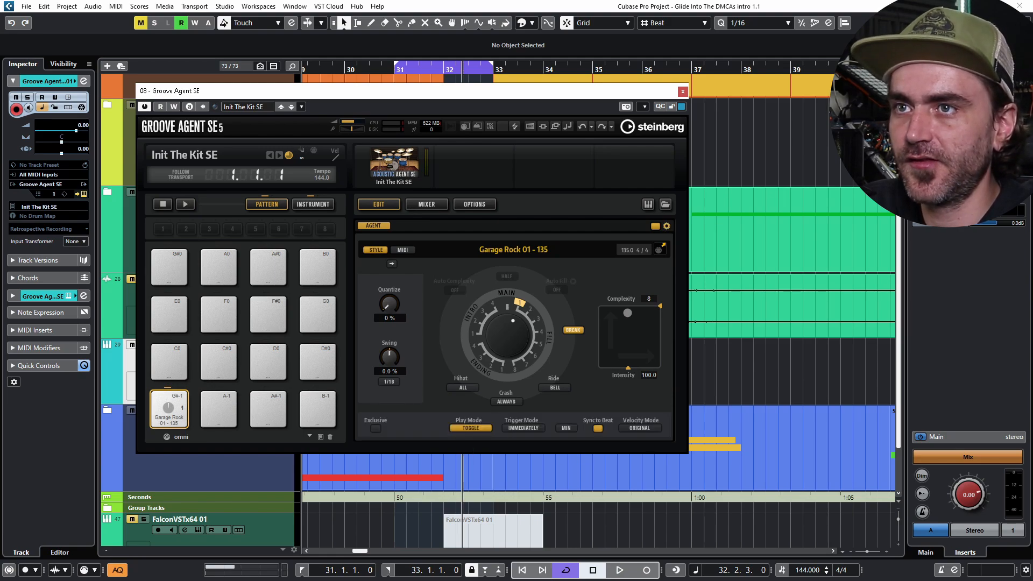
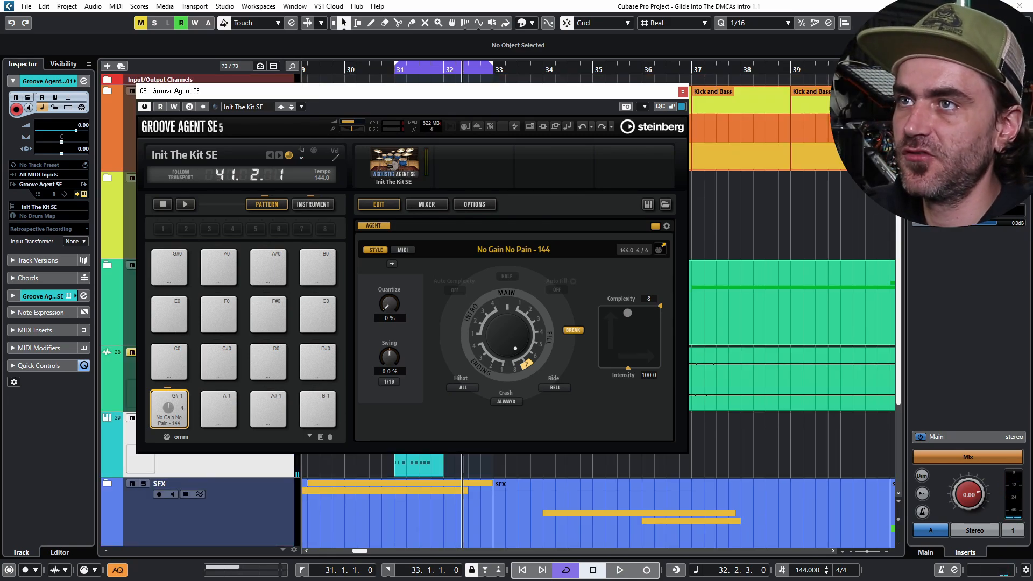
Mute the Crash B Hit pad in instrument pad group 4 of Groove Agent SE and return to group 3
click(313, 204)
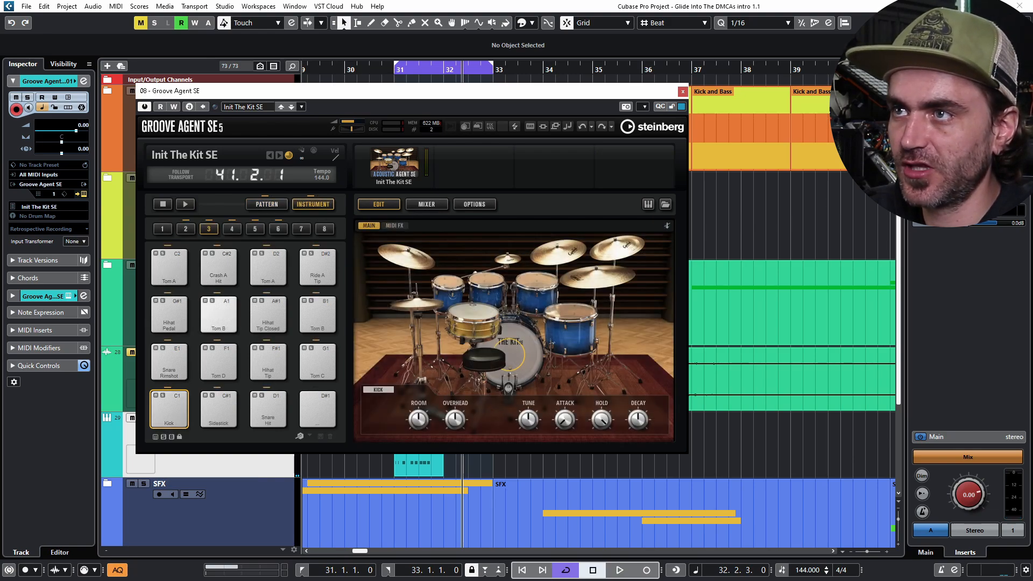
click(232, 230)
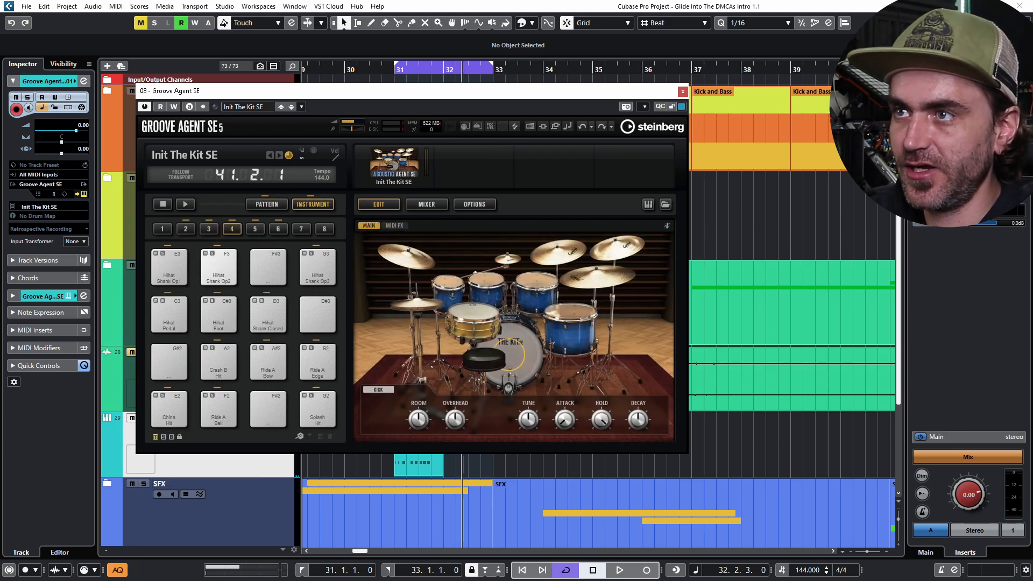
click(206, 348)
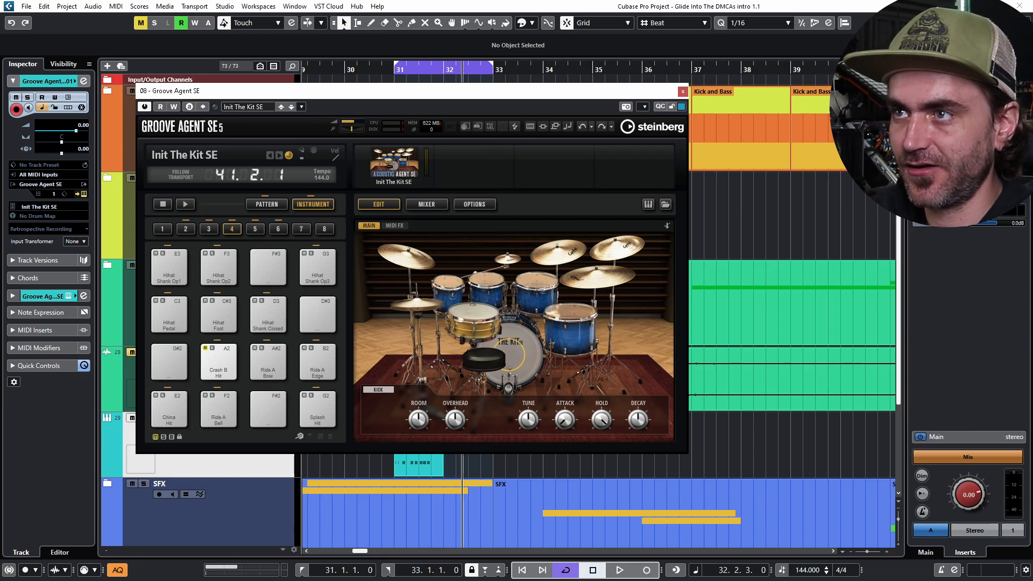
click(209, 229)
Play the drum fill leading into bar 33 and turn off cycle mode so playback continues past it
key(space)
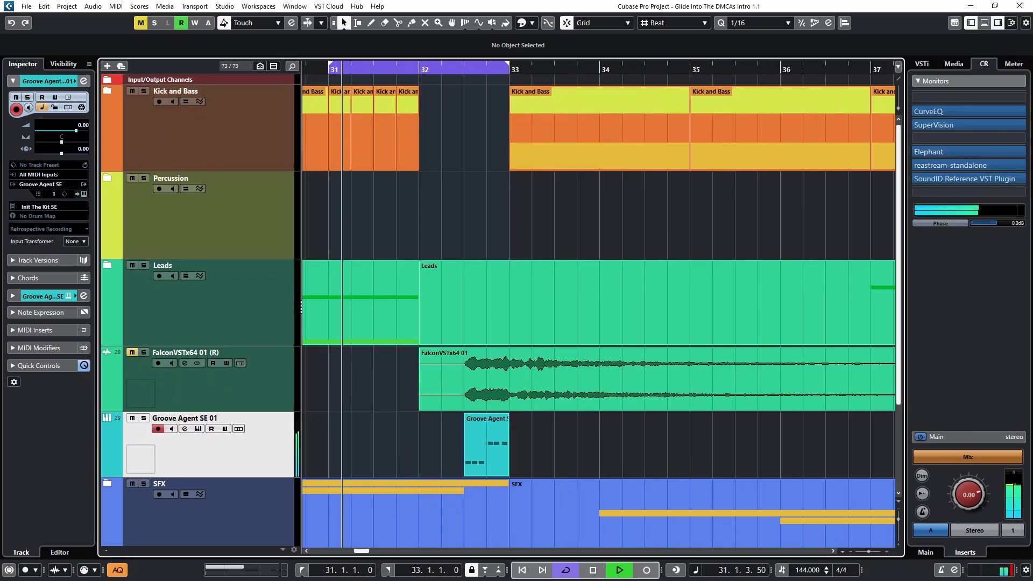
key(g)
key(g)
key(g)
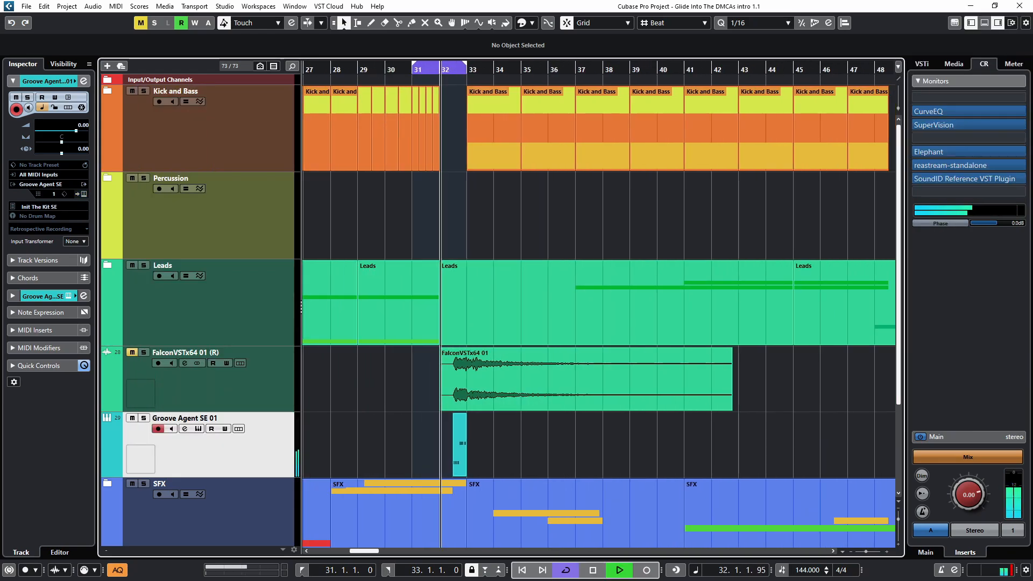
key(KP_Divide)
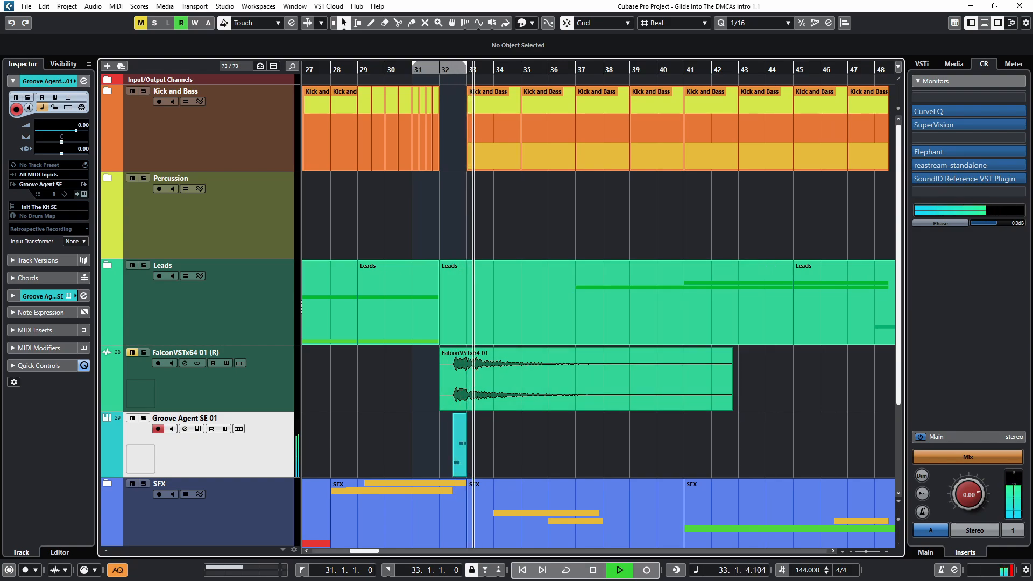
scroll(598, 307, right, 2)
scroll(599, 307, left, 2)
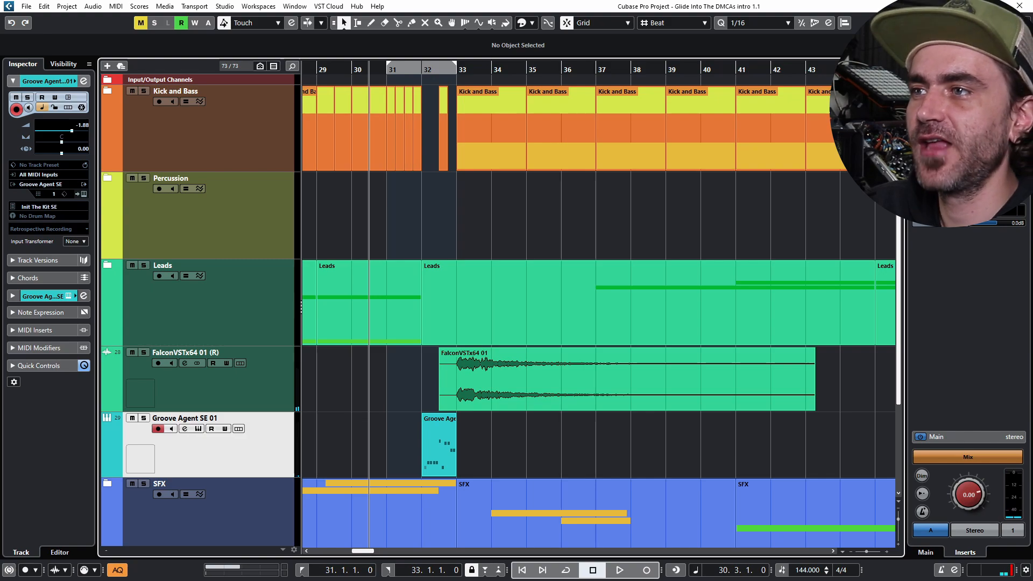
Add an instrument track with Vital below the FalconVSTx64 01 (R) track
right_click(259, 373)
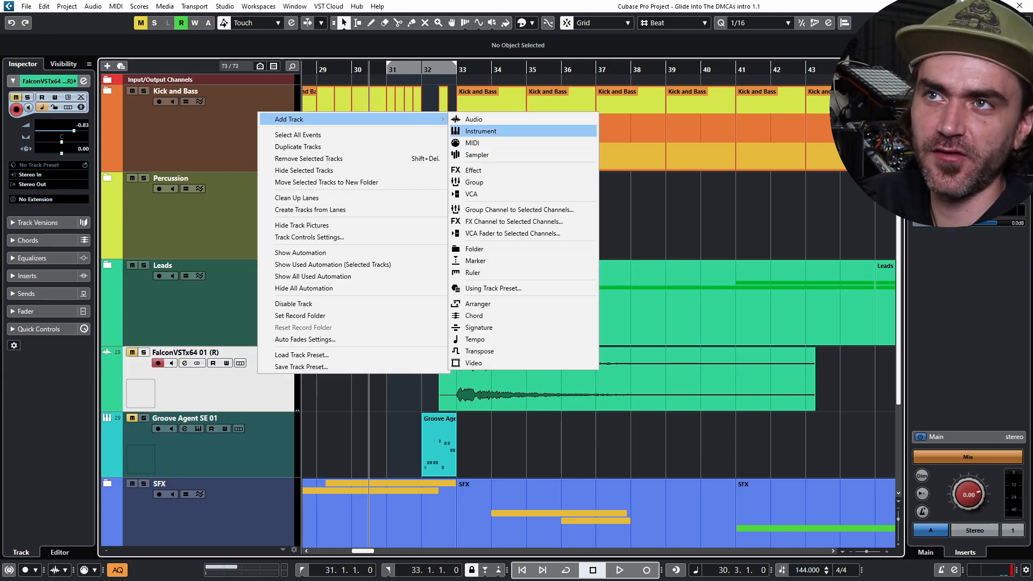
click(480, 131)
click(467, 269)
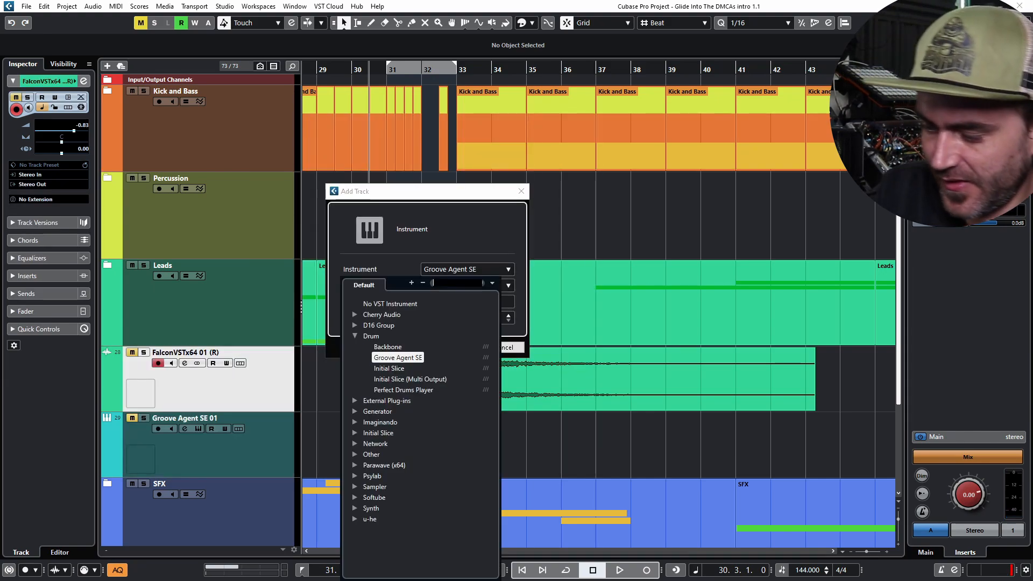
text(vital)
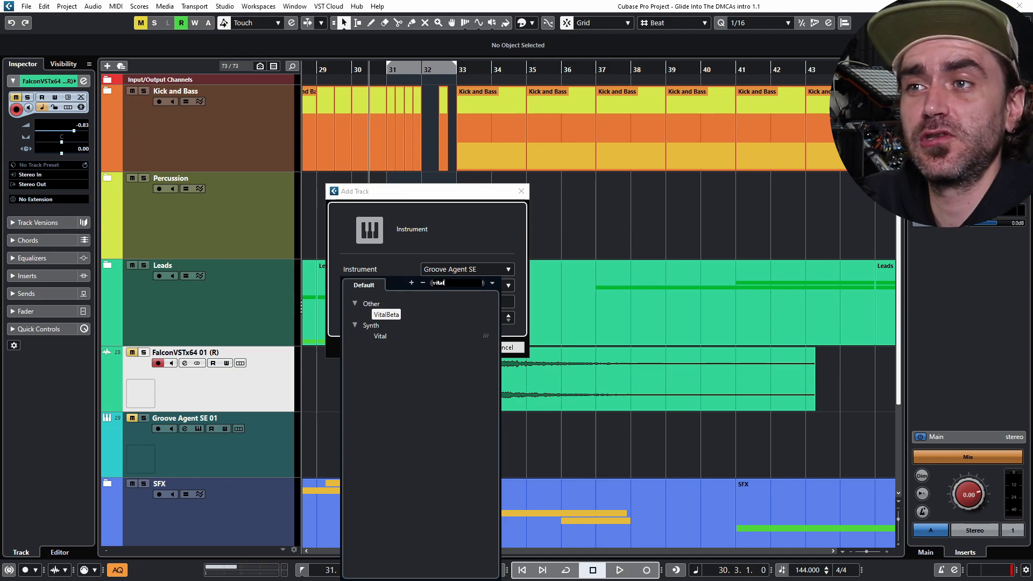
key(Return)
key(Return)
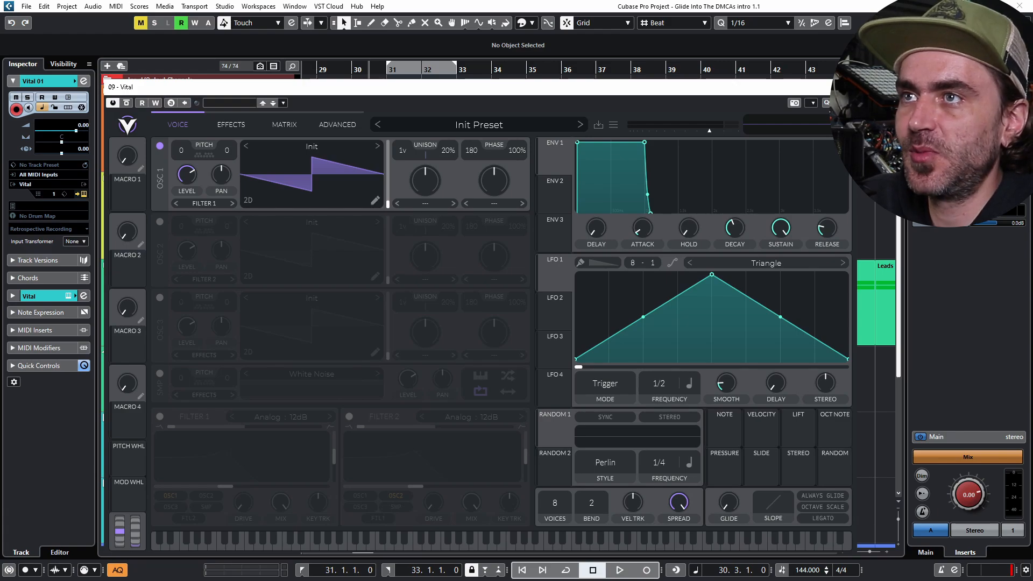
Generate a text-to-speech wavetable in Vital's oscillator 1 from the text "Psychdelic"
right_click(313, 172)
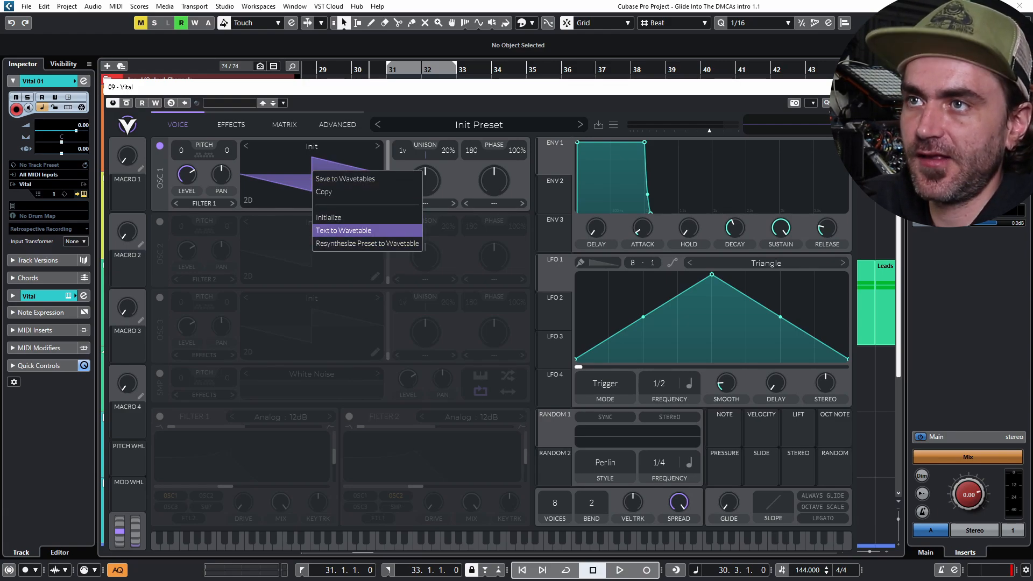
click(342, 230)
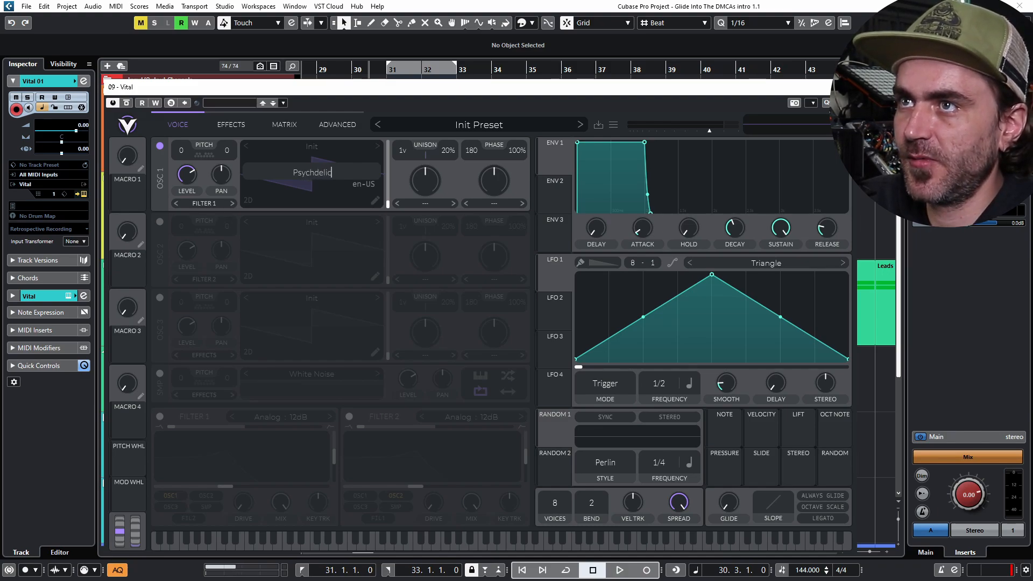
key(Return)
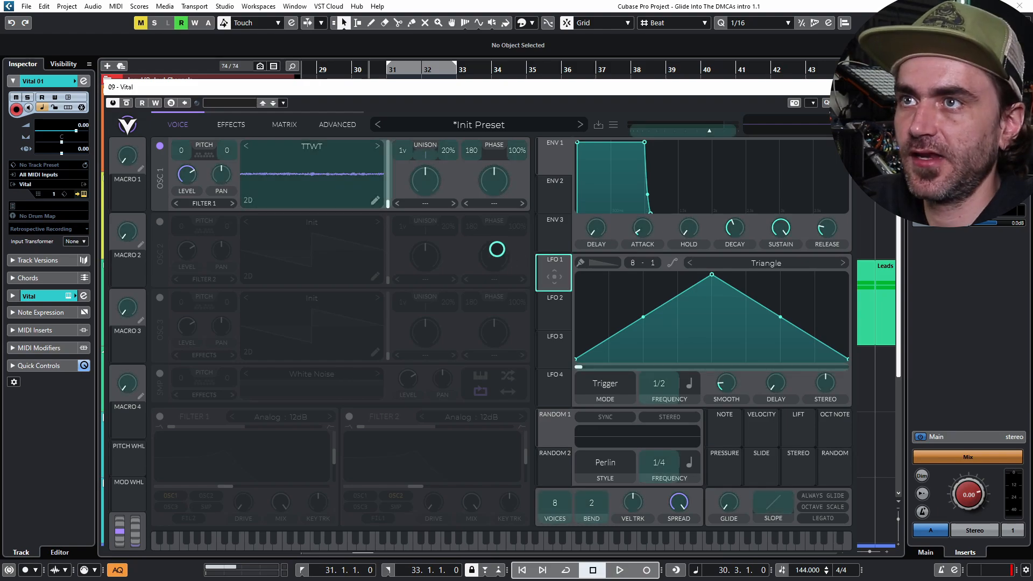
Reshape Vital's LFO 1 into a rising ramp with a 1/1 frequency and transpose the Vital 01 track by 6
drag(711, 275, 848, 275)
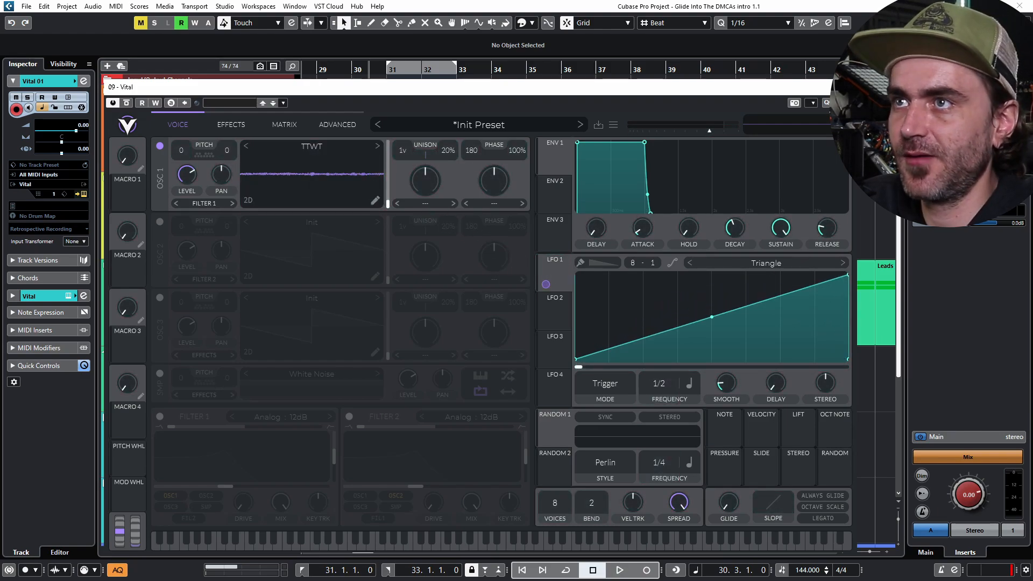
click(40, 348)
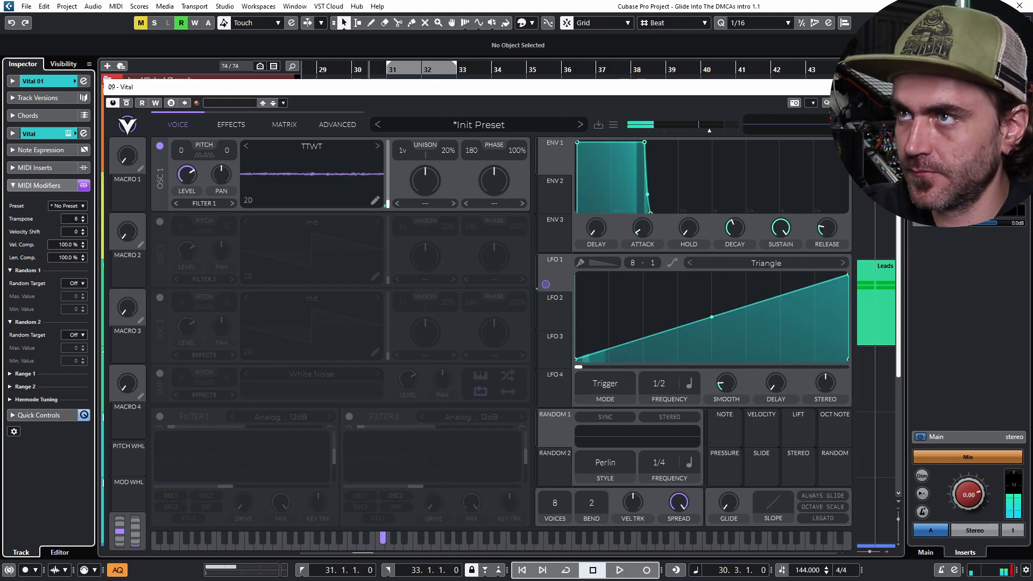
drag(659, 383, 659, 393)
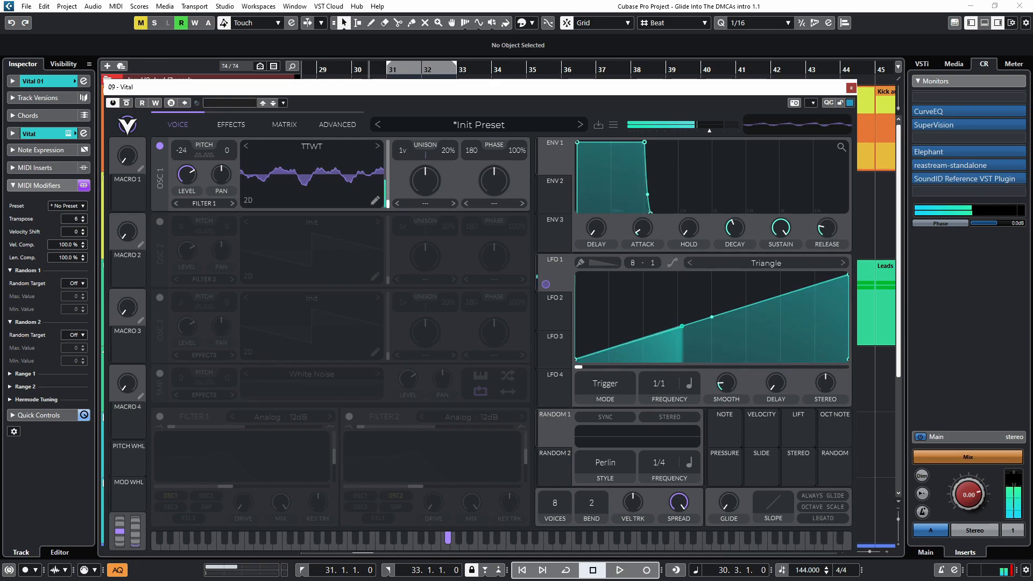
Add a Ping Pong delay with dotted 1/4 timing to the Vital sound and enable its chorus
click(851, 87)
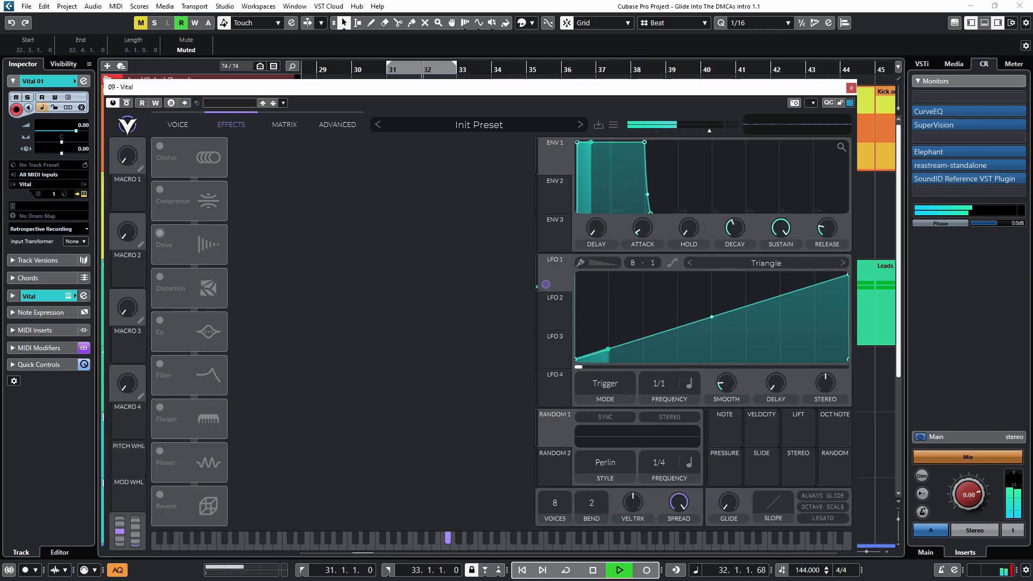
click(331, 153)
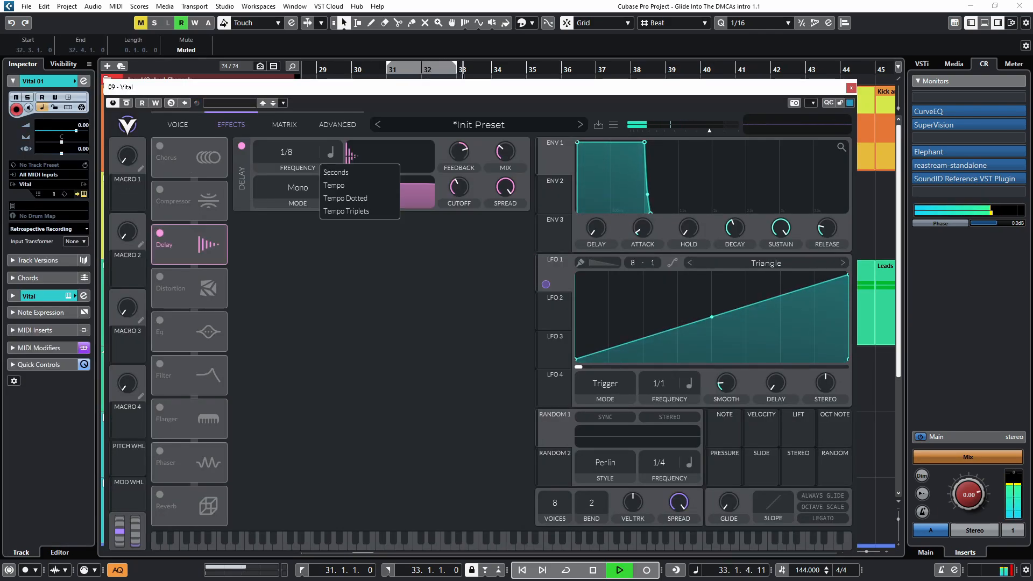
click(286, 153)
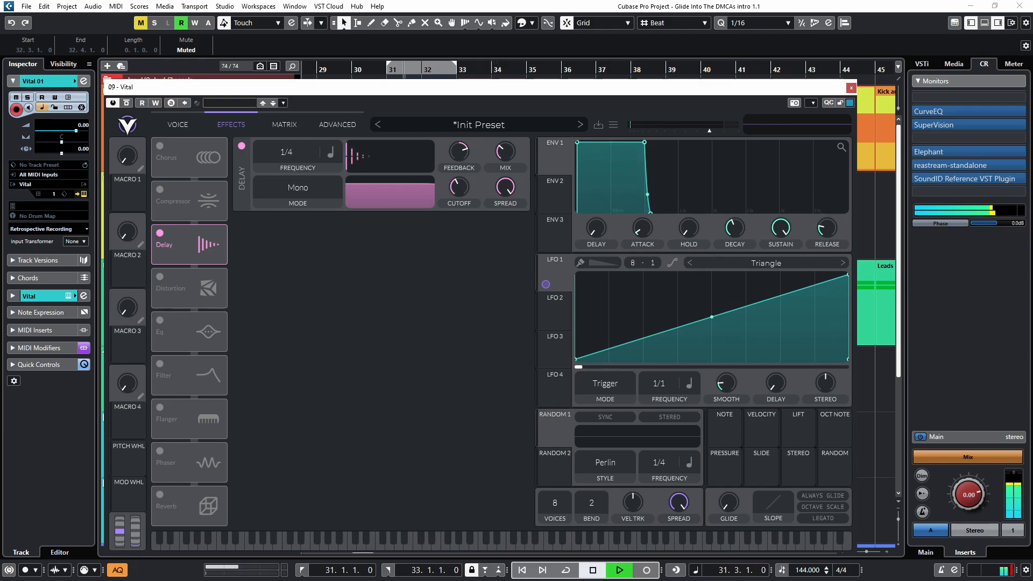
click(330, 153)
click(344, 196)
click(298, 187)
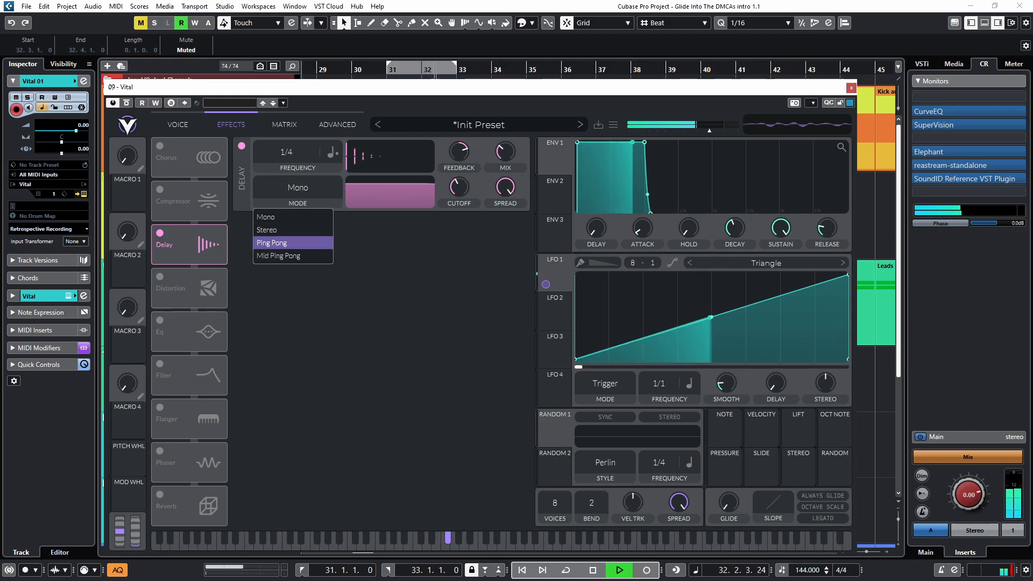
click(272, 243)
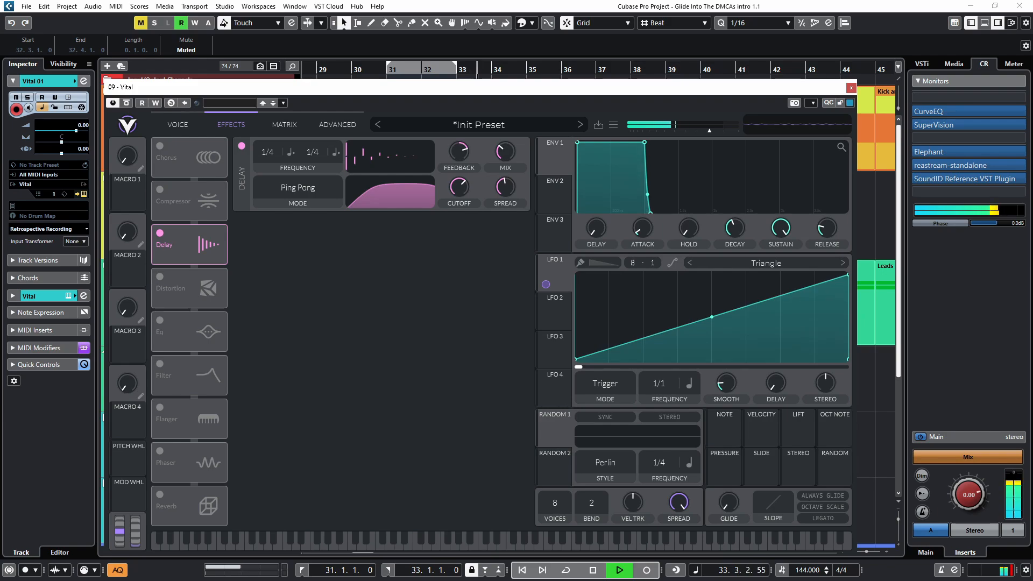
click(160, 145)
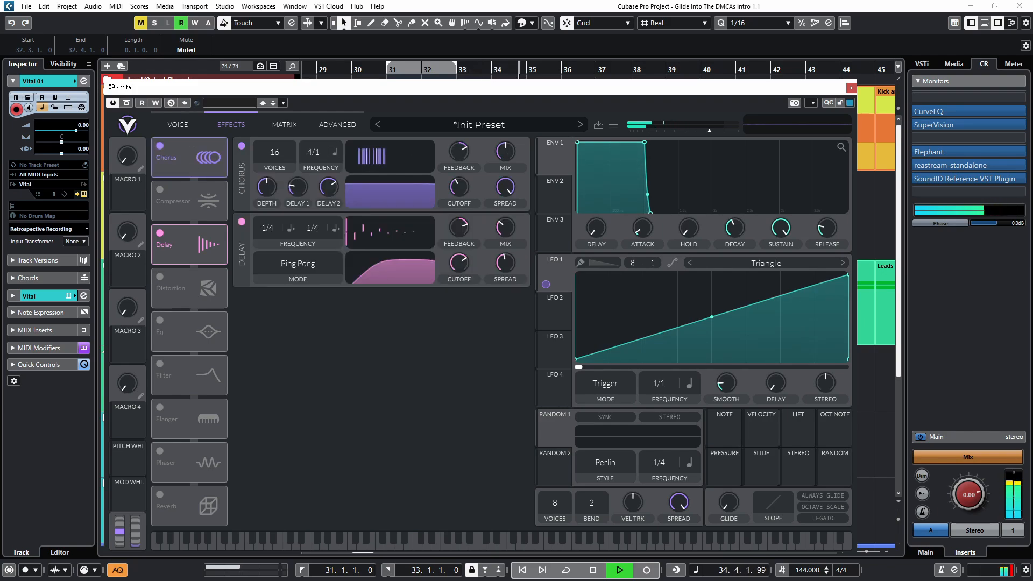
Set oscillator 1's wave morph to Bend, adjust its amount and modulate it with LFO 1 at 0.750
click(177, 125)
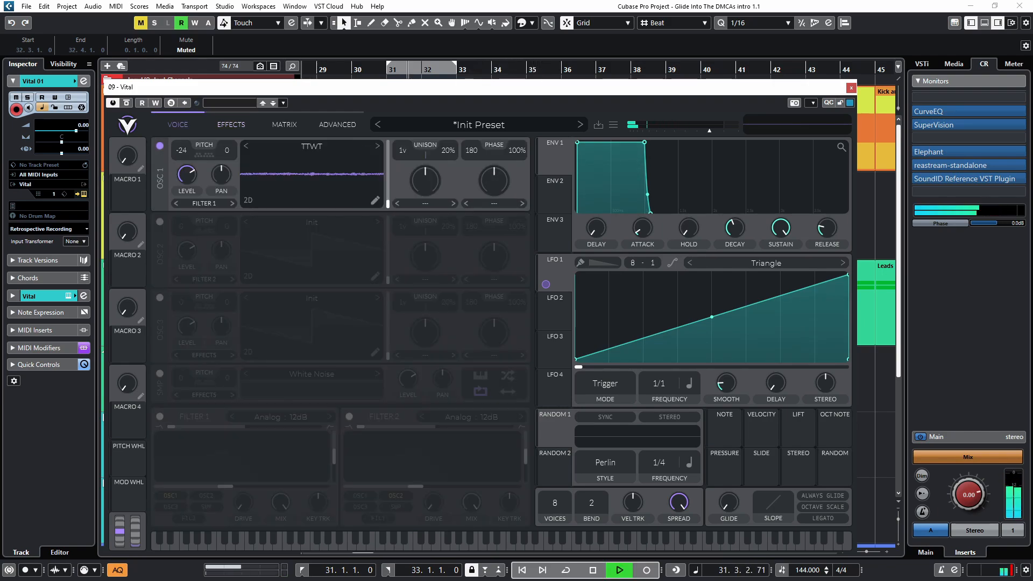
click(425, 203)
click(494, 203)
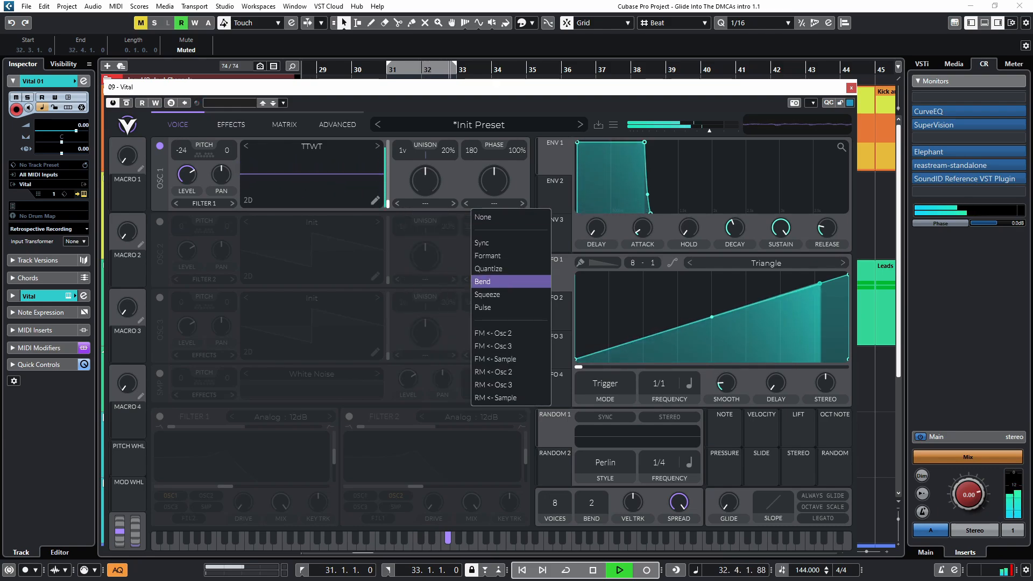
click(483, 281)
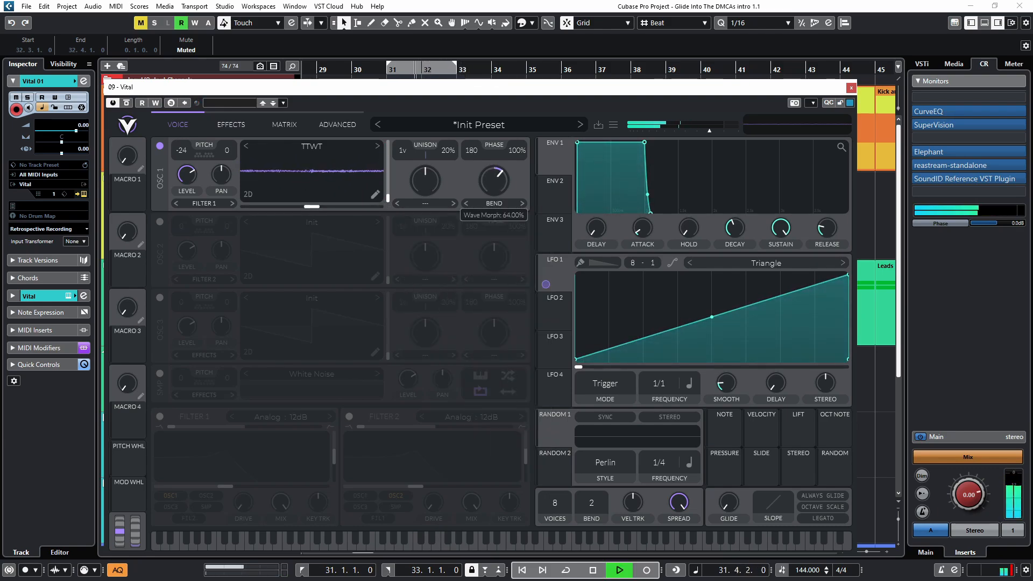
mouse_move(494, 181)
mouse_down()
mouse_move(494, 155)
mouse_move(494, 196)
mouse_up()
key(space)
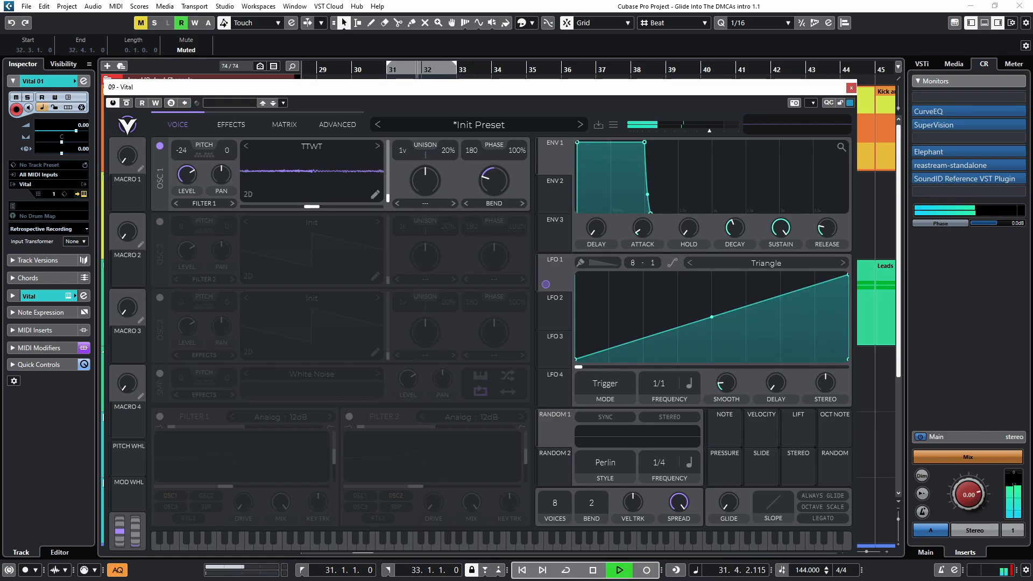
drag(546, 284, 494, 181)
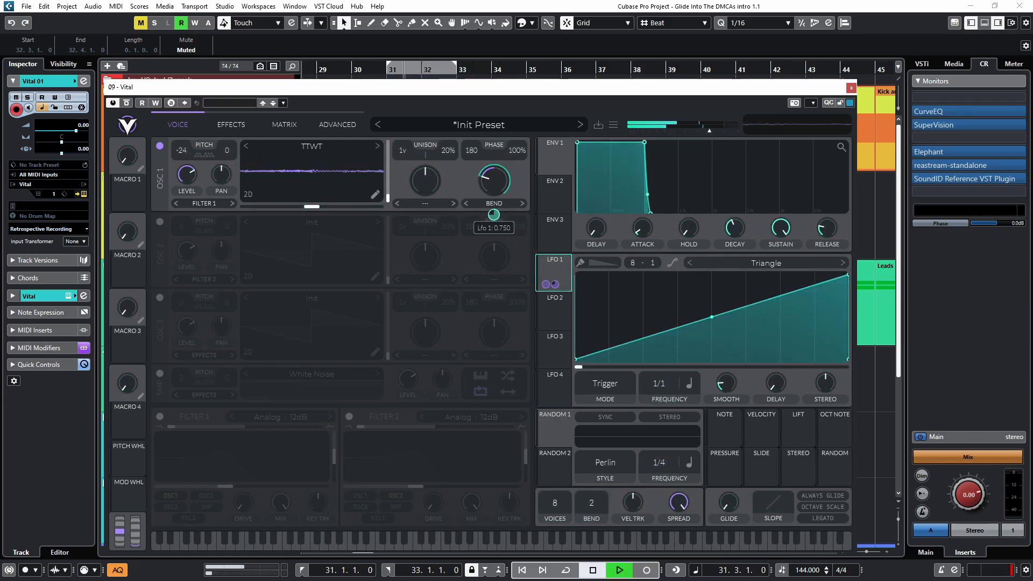
key(space)
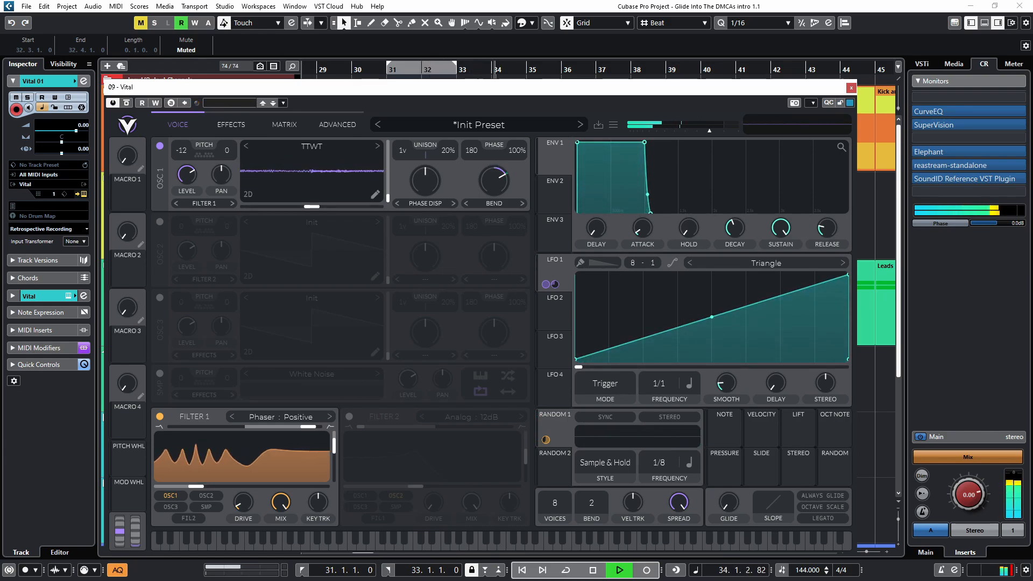
Raise Vital's delay mix to about 48%, increase the reverb mix and close the instrument window
click(230, 125)
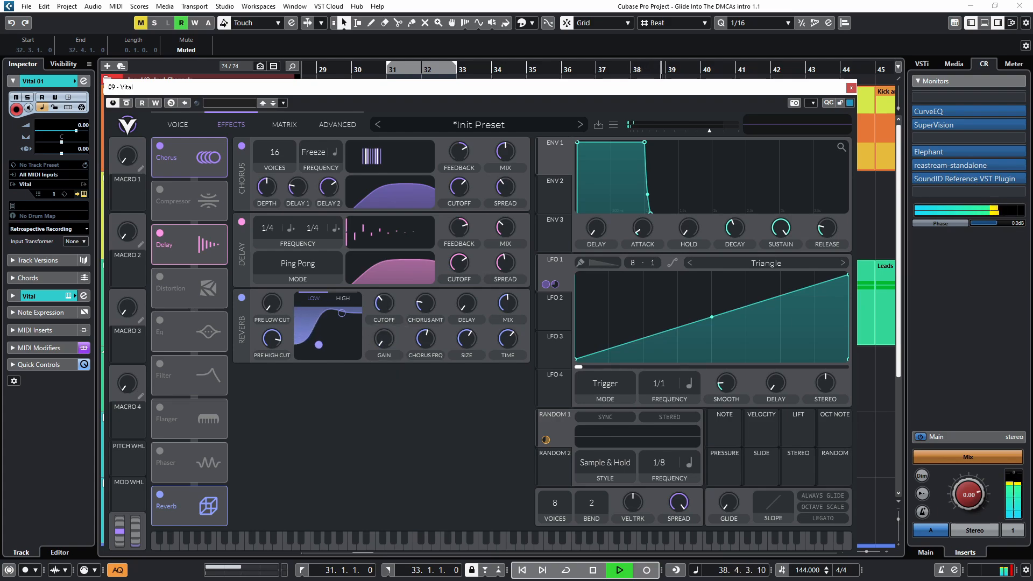
key(space)
key(space)
drag(505, 228, 504, 211)
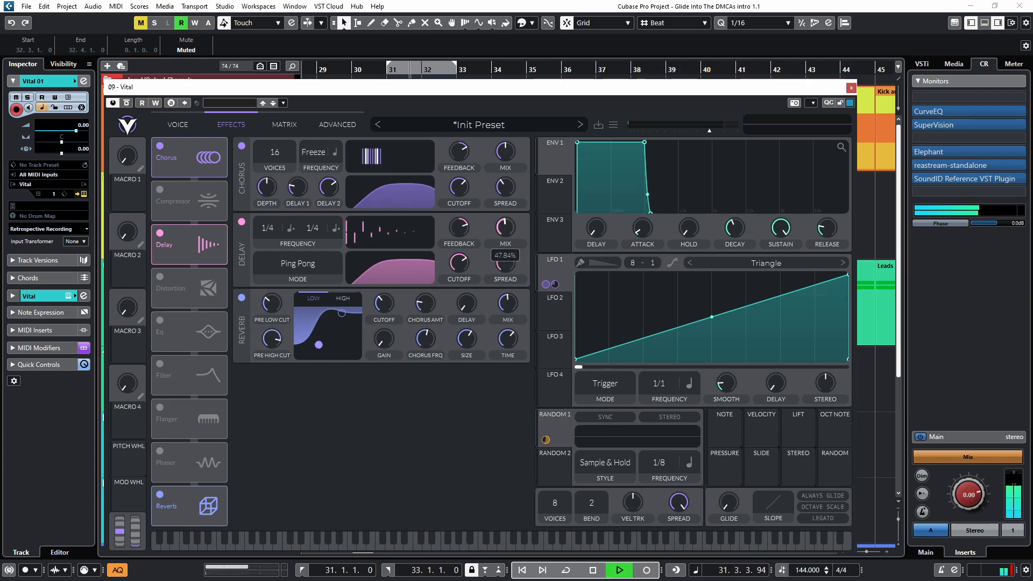
drag(507, 302, 507, 293)
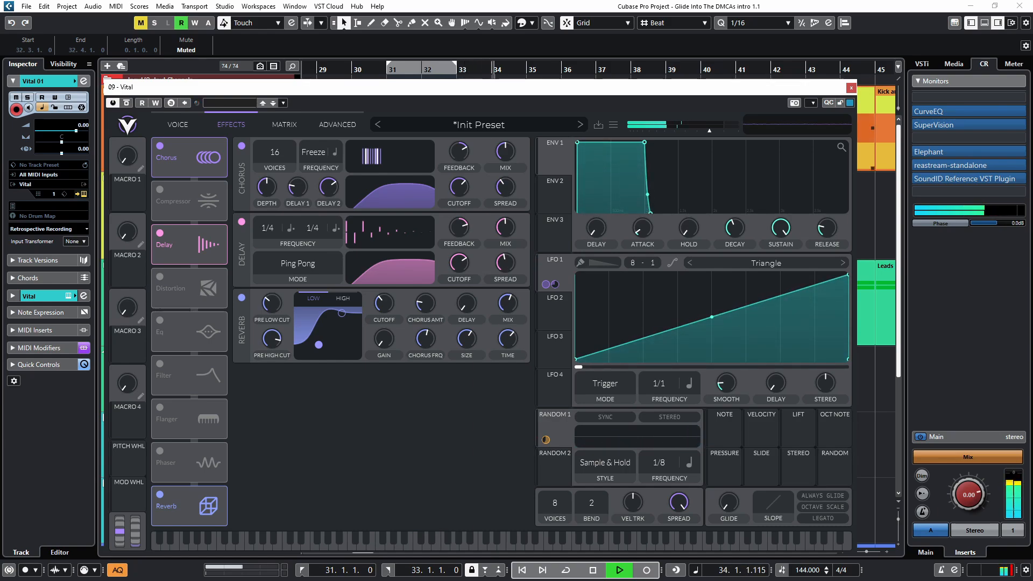
click(851, 87)
Render the Vital 01 event at bar 32 in place to an audio track and play the project from bar 30
scroll(478, 377, down, 1)
scroll(478, 376, down, 4)
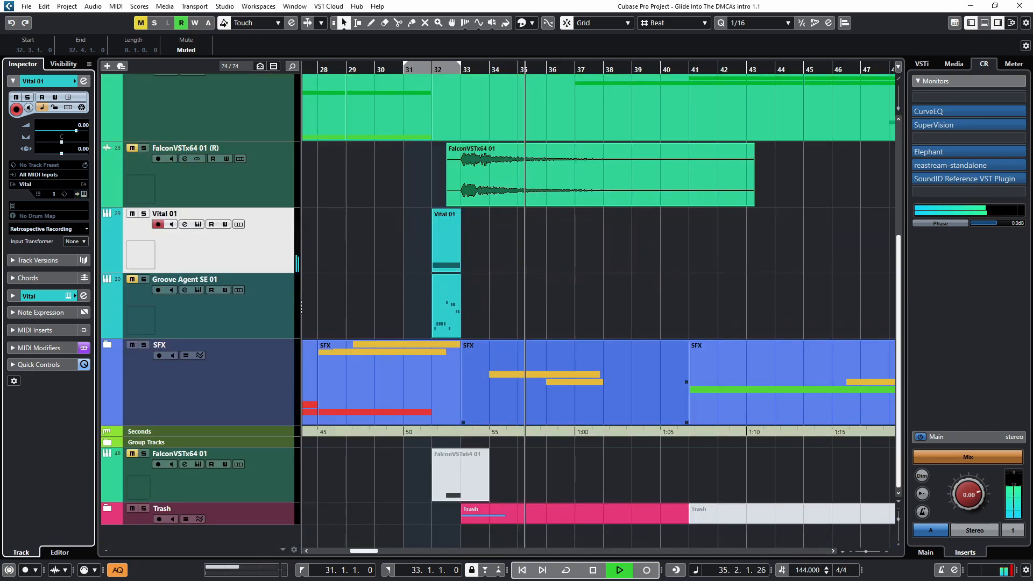
scroll(478, 376, up, 2)
click(484, 243)
click(429, 240)
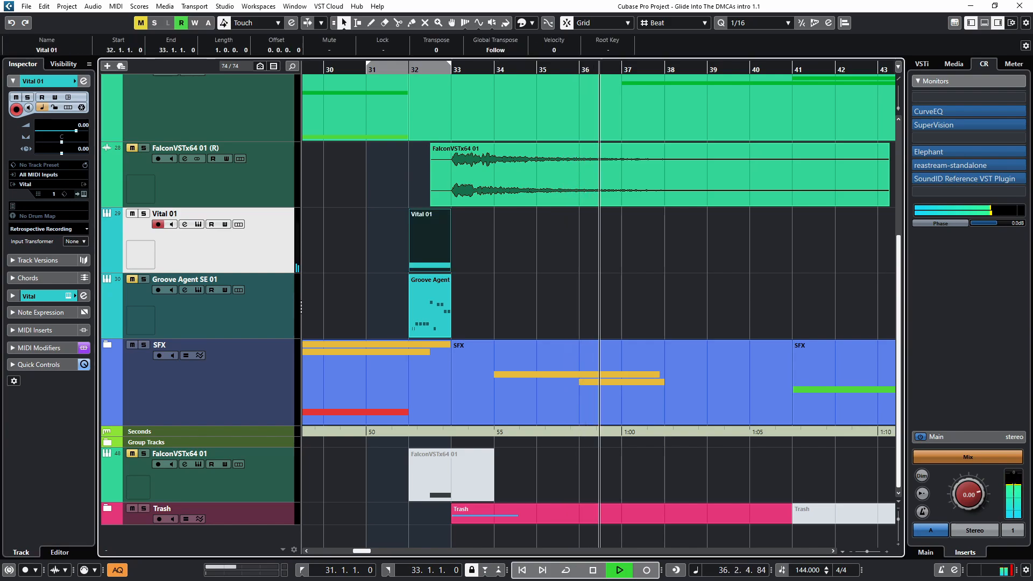
key(ctrl+r)
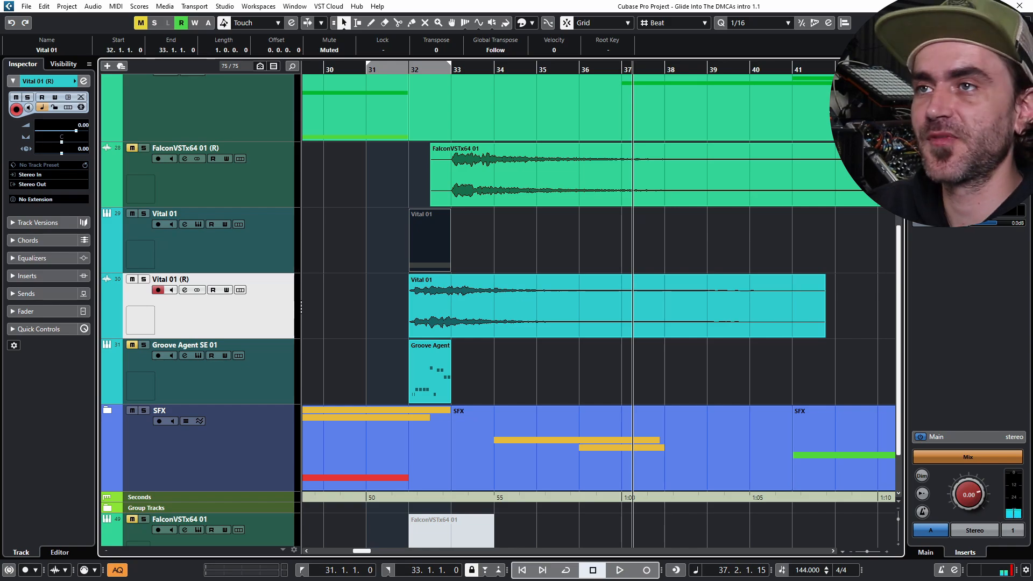
click(334, 70)
scroll(660, 147, down, 1)
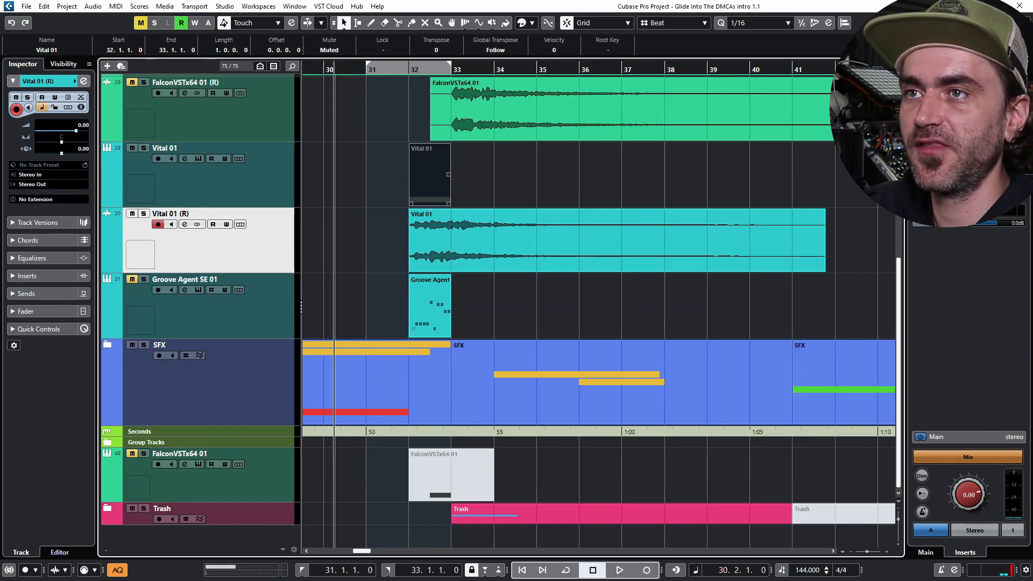
scroll(396, 301, down, 3)
scroll(396, 301, up, 3)
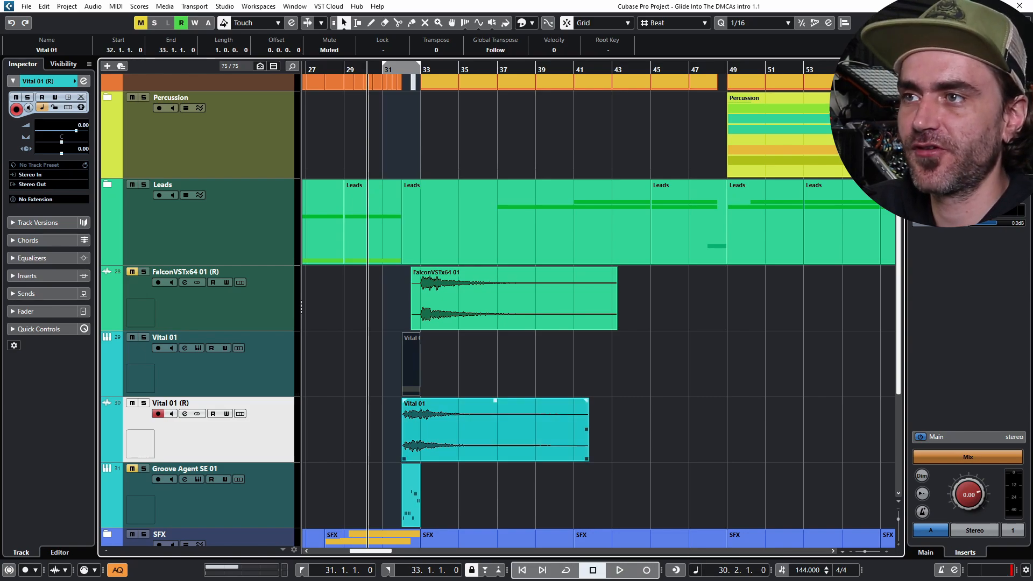
key(space)
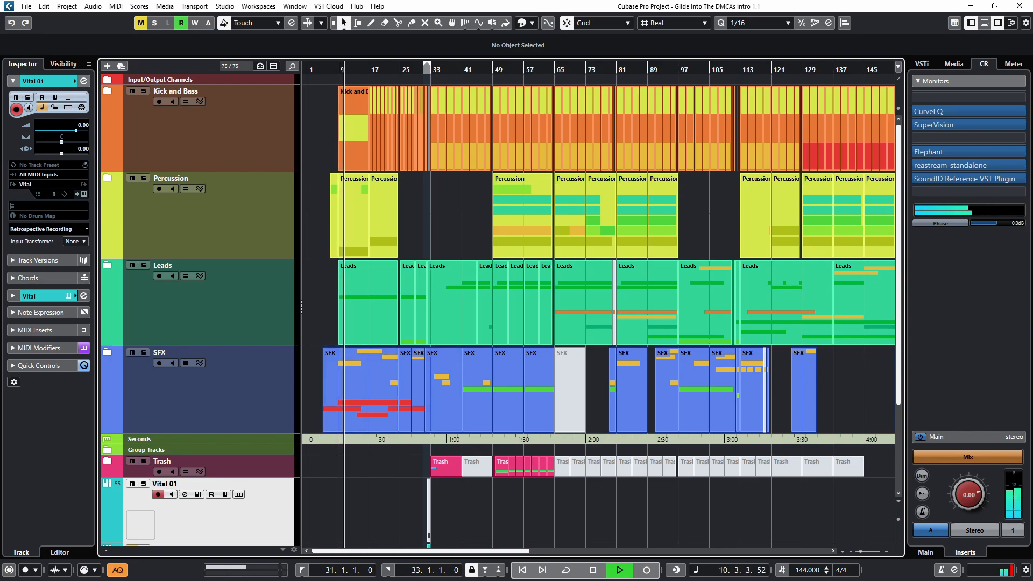
Expand the SFX folder and listen through the whole intro past the drop at bar 33
click(107, 353)
scroll(107, 352, down, 5)
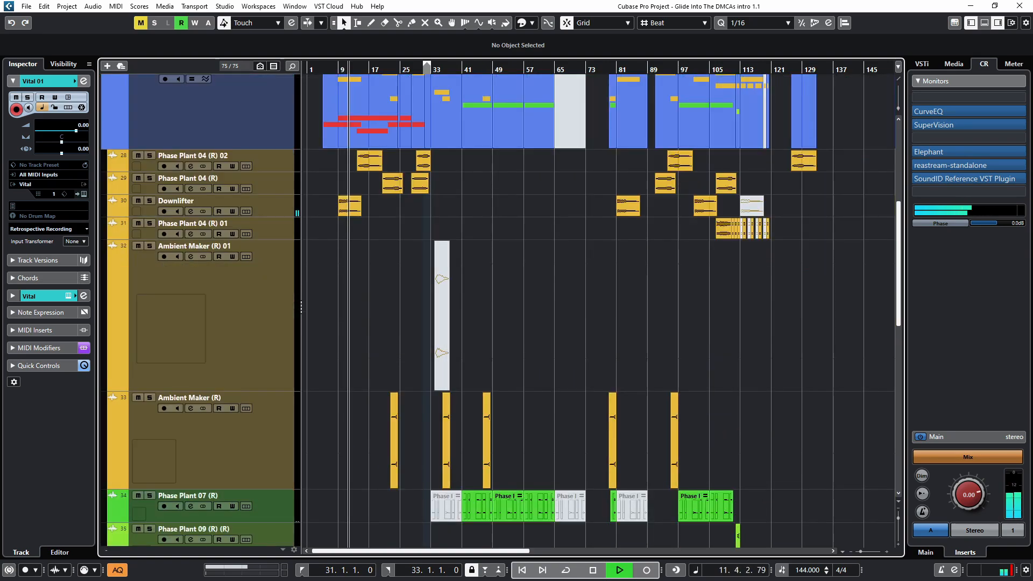
scroll(199, 309, up, 4)
scroll(430, 301, up, 2)
scroll(429, 301, up, 3)
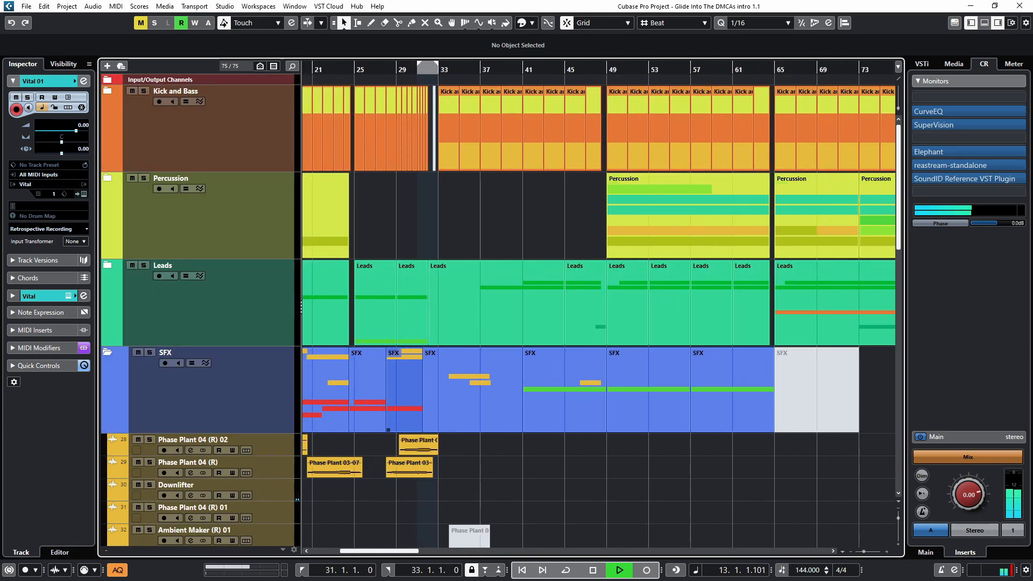
scroll(430, 301, left, 3)
scroll(548, 302, up, 2)
scroll(297, 451, left, 2)
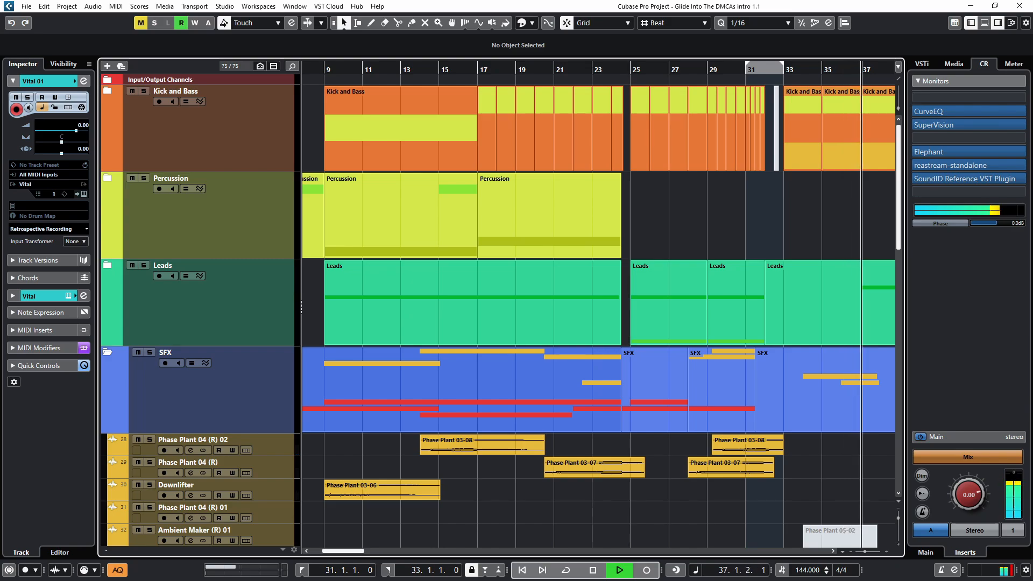
key(space)
scroll(786, 301, left, 2)
scroll(786, 301, down, 2)
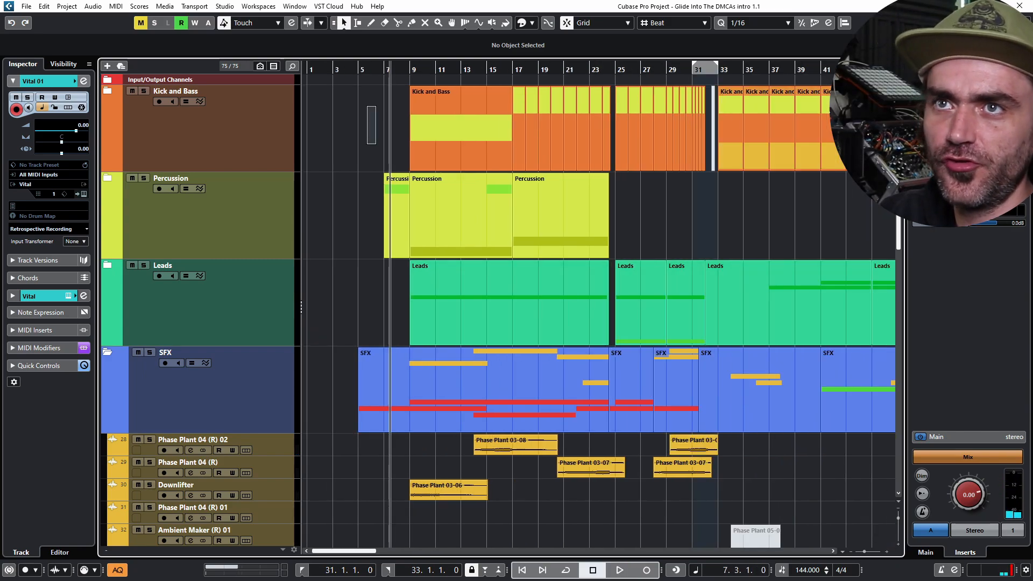
drag(375, 143, 710, 533)
scroll(710, 533, down, 10)
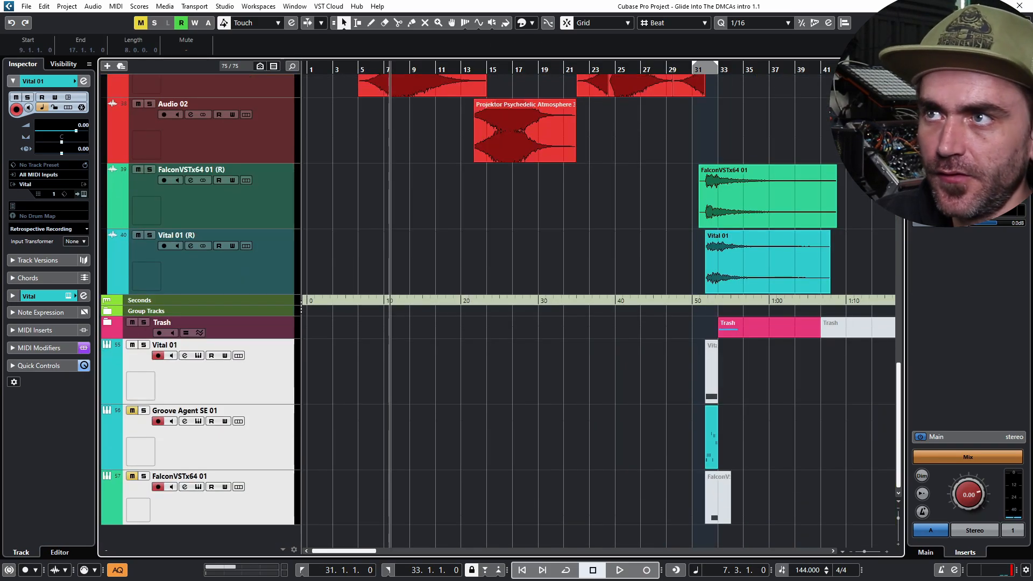
scroll(601, 312, up, 4)
scroll(602, 311, down, 4)
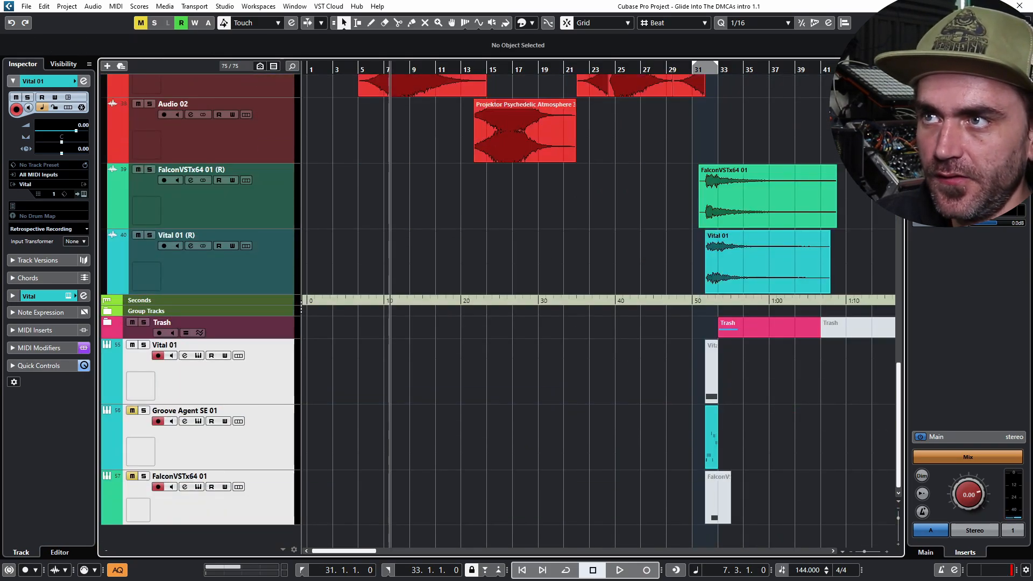
Move the FalconVSTx64 01 (R) and Vital 01 (R) tracks out of the SFX folder to below Group Tracks and collapse the folder
click(226, 269)
scroll(226, 269, up, 4)
scroll(226, 269, down, 4)
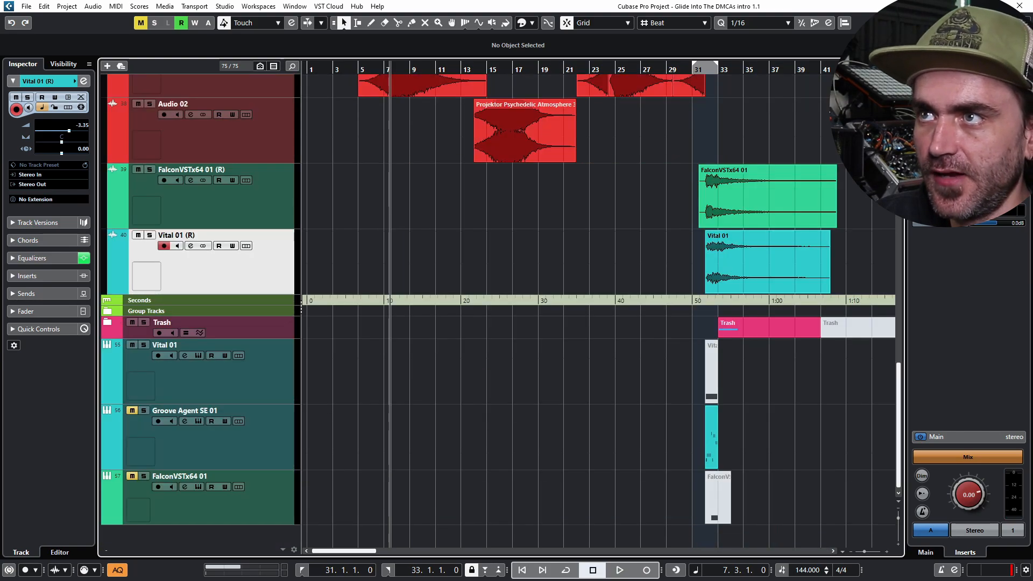
key(shift+Up)
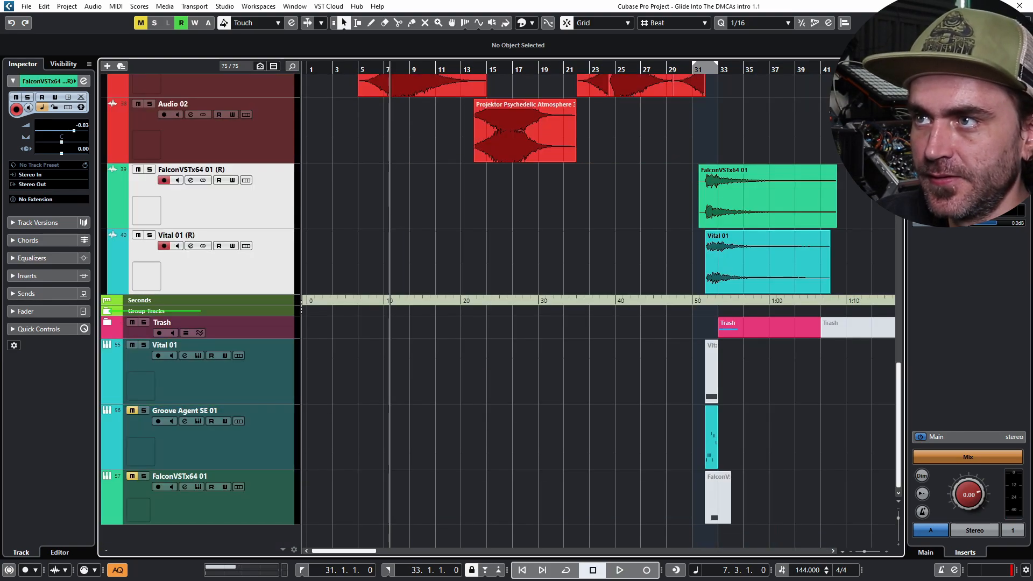
scroll(498, 311, up, 10)
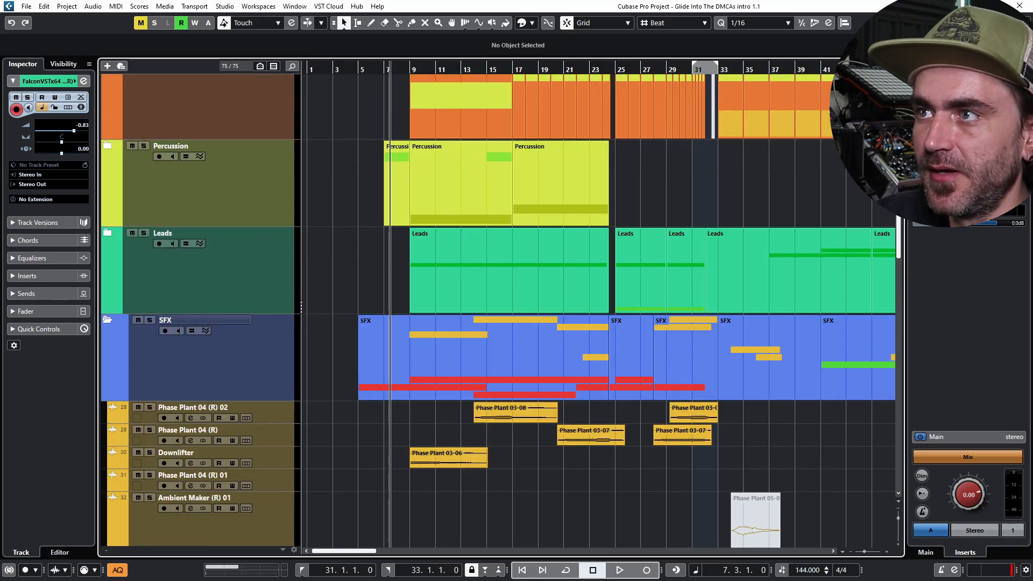
click(107, 320)
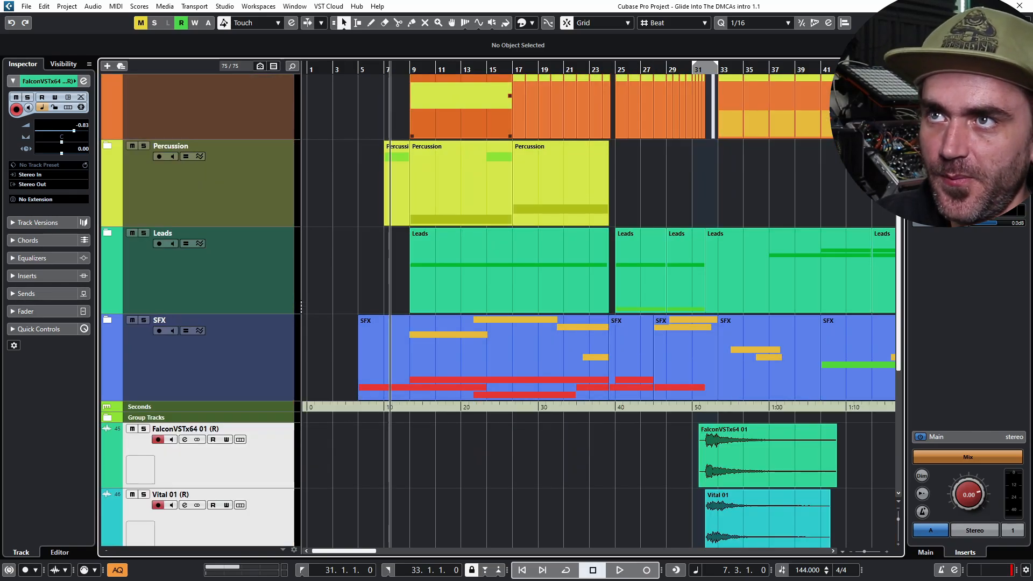
Select all Kick and Bass, Percussion, Leads and SFX parts of the intro before bar 33
drag(332, 94, 717, 385)
drag(348, 97, 701, 373)
click(701, 372)
drag(339, 96, 703, 366)
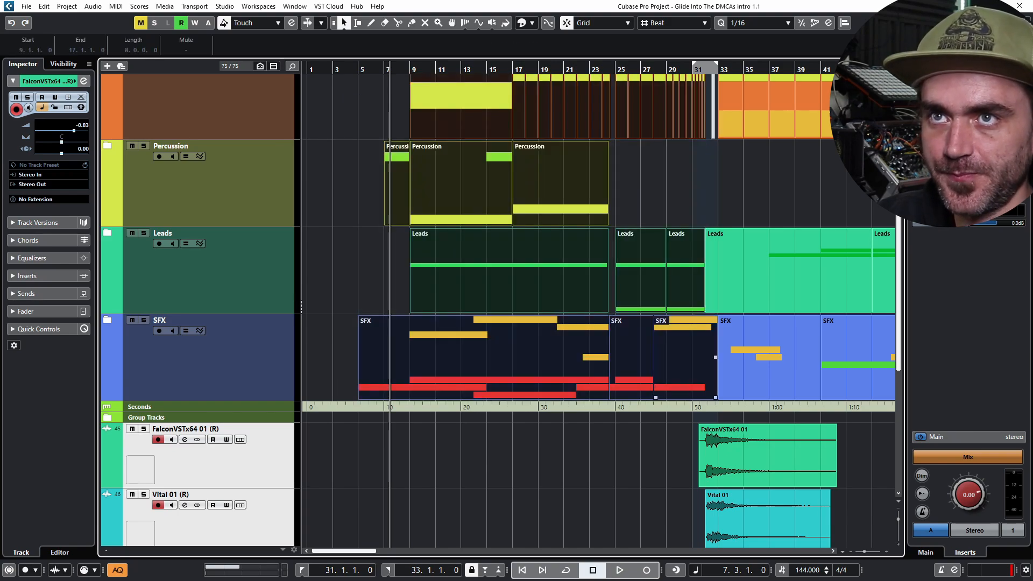
Add the Kick and Bass group's automation points before bar 33 to the selected intro parts and move everything one bar earlier
scroll(700, 367, up, 4)
scroll(597, 231, right, 3)
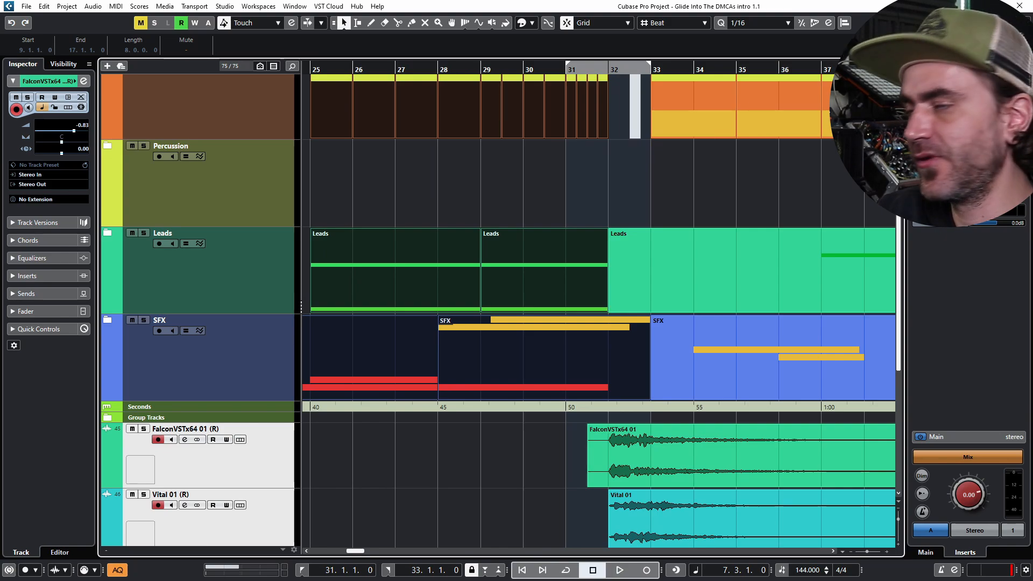
mouse_move(554, 236)
mouse_down()
mouse_move(530, 238)
mouse_move(545, 238)
mouse_up()
scroll(686, 237, down, 2)
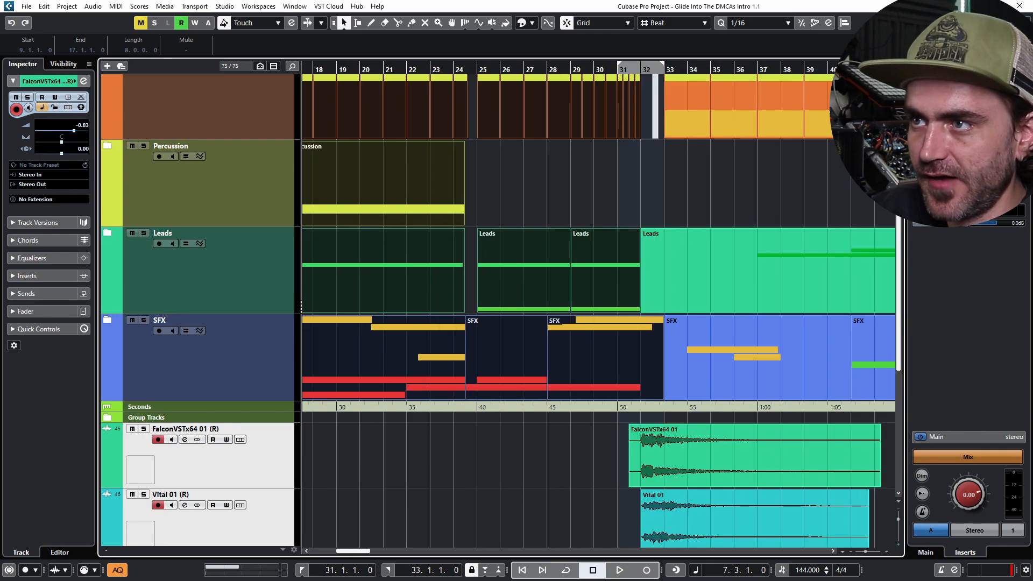
click(107, 418)
scroll(592, 377, down, 4)
scroll(604, 377, down, 2)
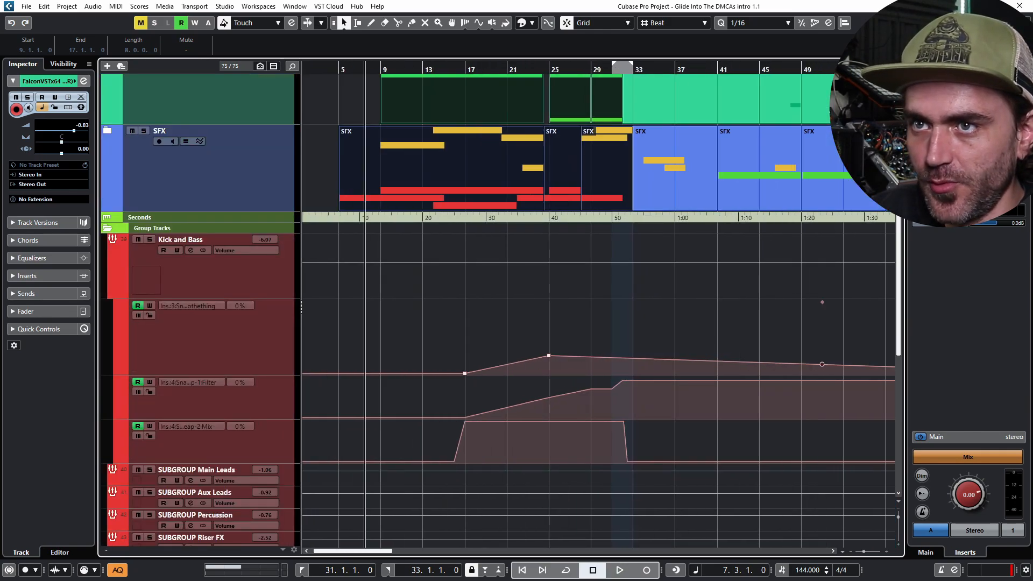
drag(684, 320, 405, 482)
scroll(592, 323, up, 3)
scroll(592, 322, up, 5)
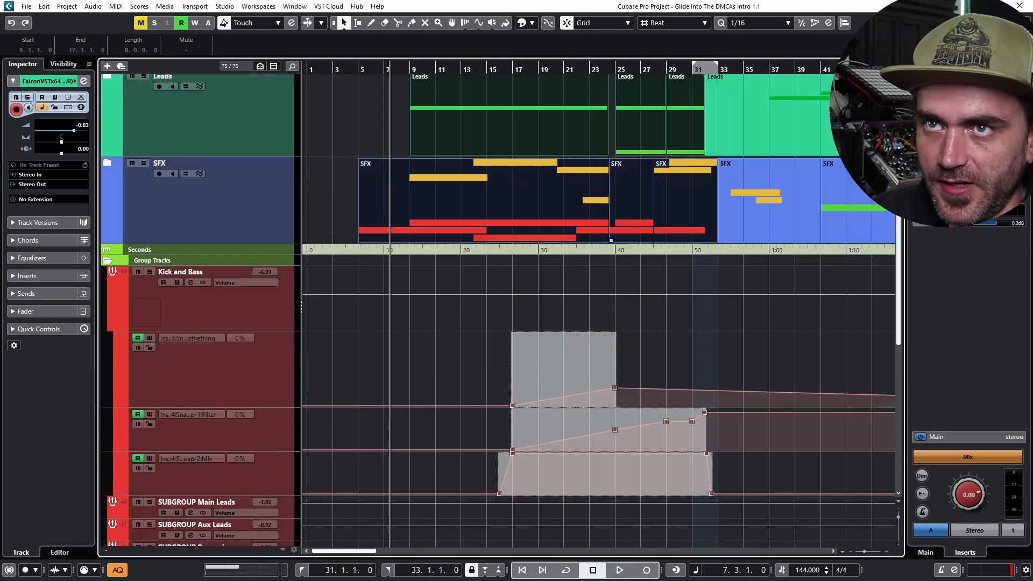
scroll(710, 285, up, 2)
drag(714, 284, 650, 282)
scroll(701, 280, down, 2)
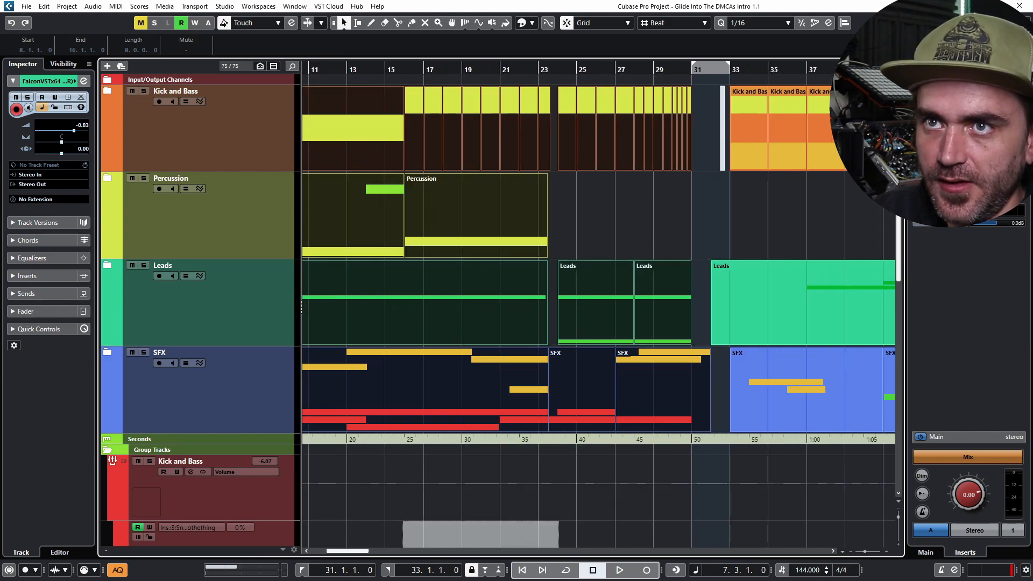
Deselect all events and play the shortened transition from bar 30 into the gap before the drop
click(701, 280)
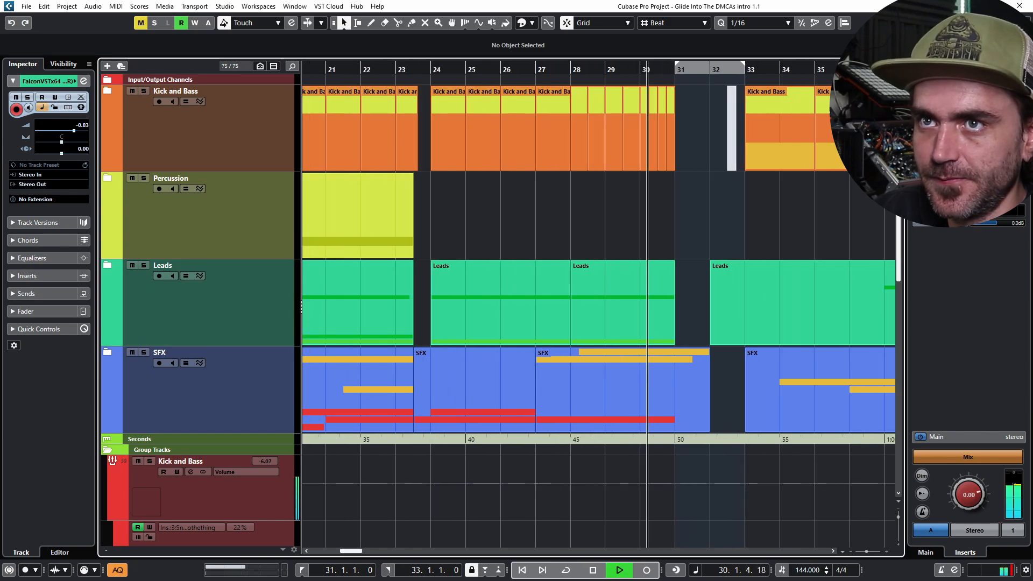
key(h)
key(h)
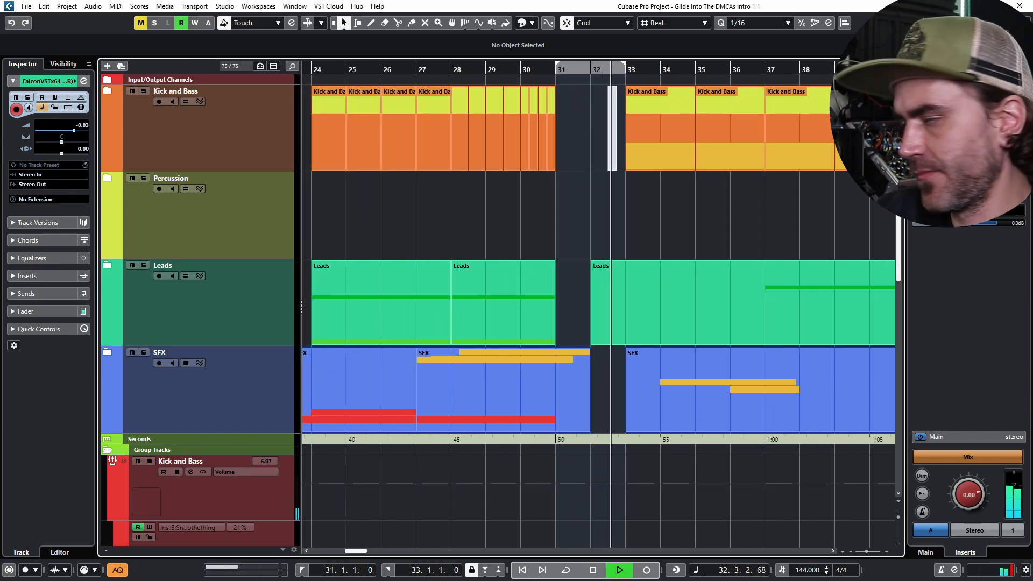
key(space)
Move the rendered Vital 01 audio event one bar earlier so it starts at bar 31
scroll(598, 310, down, 5)
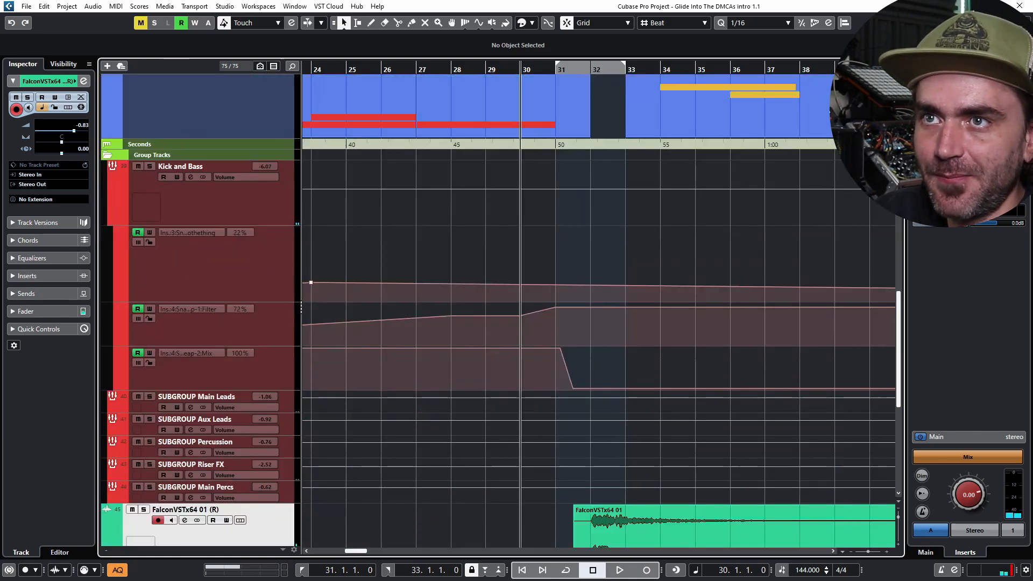
scroll(597, 311, down, 5)
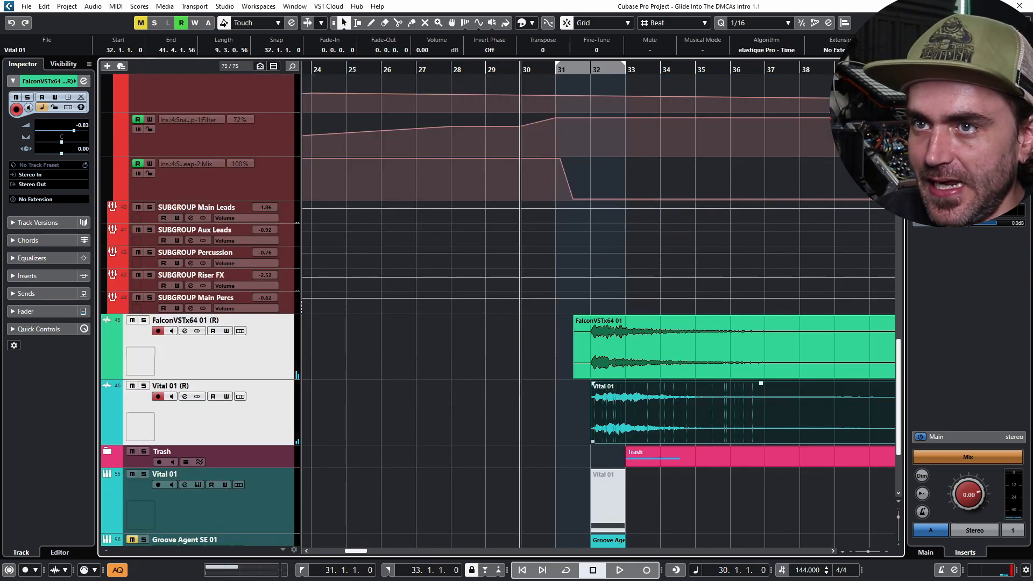
drag(713, 404, 654, 405)
click(519, 412)
key(g)
key(g)
key(g)
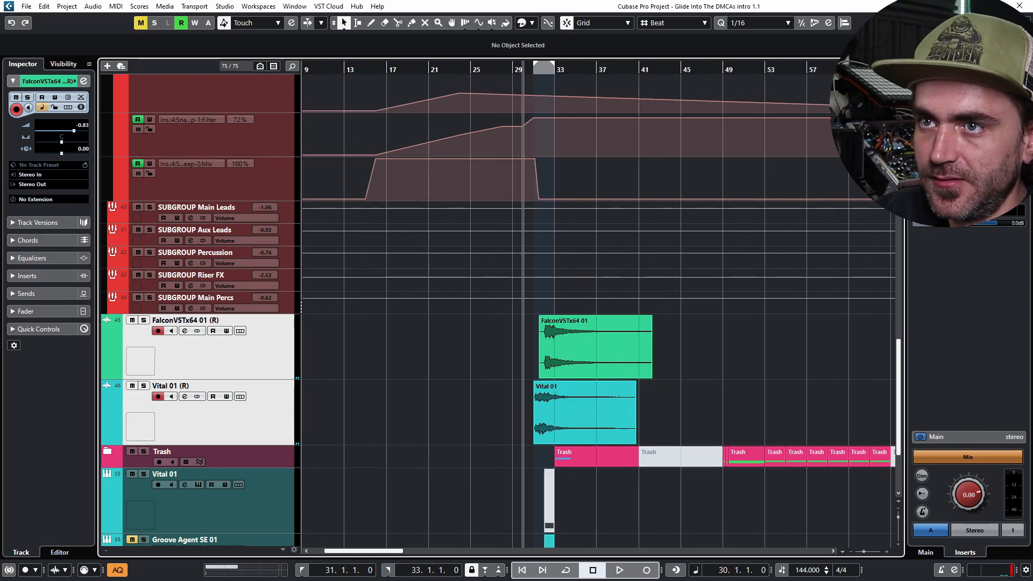
Select the Groove Agent SE 01 track and collapse the Leads and Group Tracks folders
scroll(598, 310, down, 4)
click(215, 446)
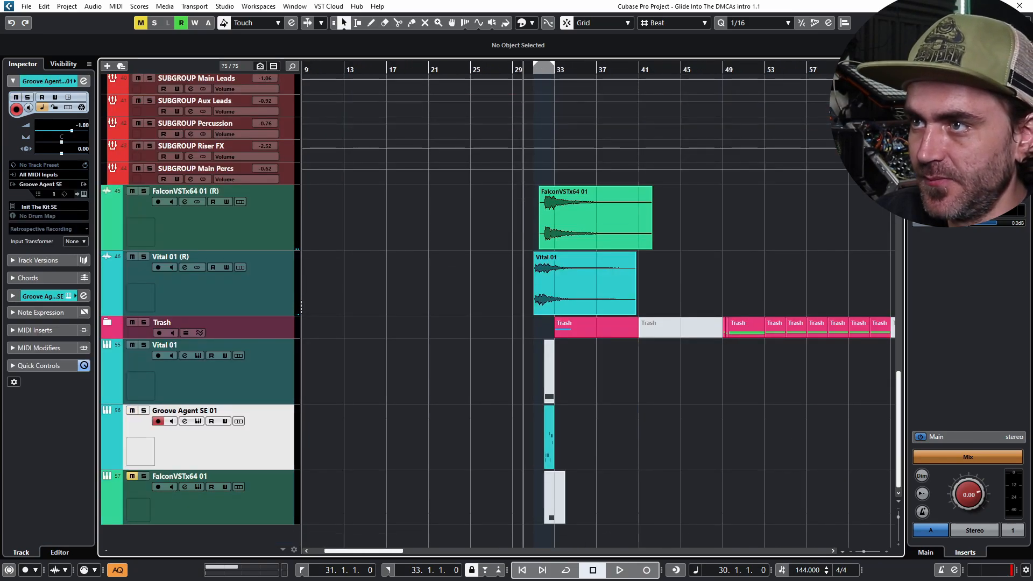
scroll(597, 310, up, 5)
scroll(597, 310, up, 10)
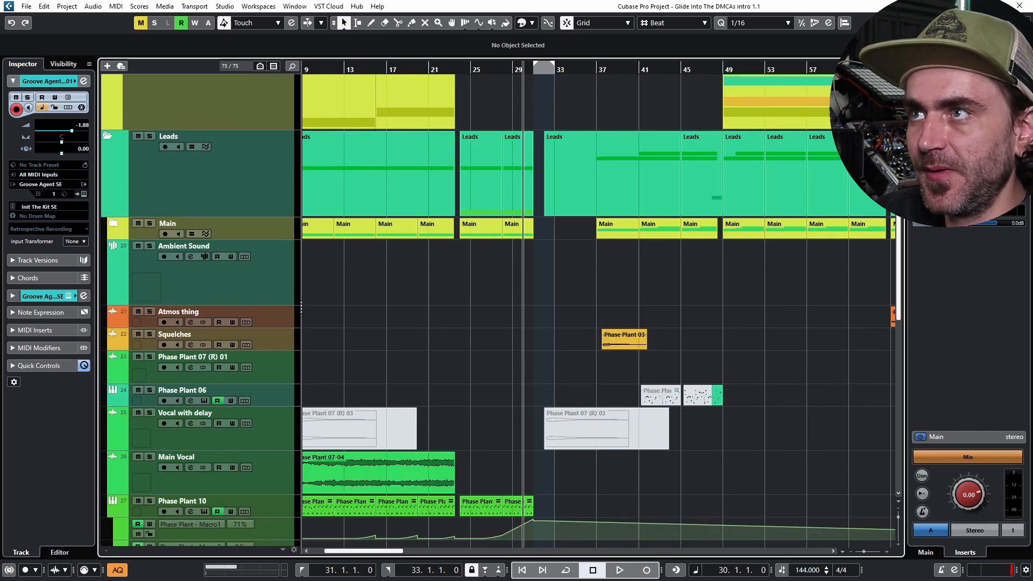
click(107, 136)
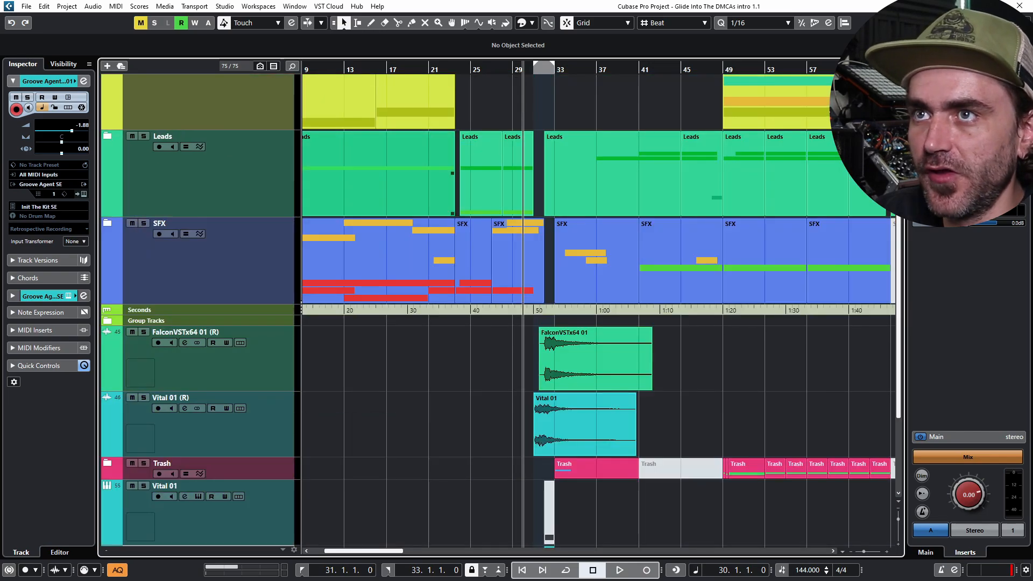
Play the transition from bar 30 past the drop at bar 33, and restart playback from about bar 7
key(g)
key(g)
scroll(597, 310, up, 3)
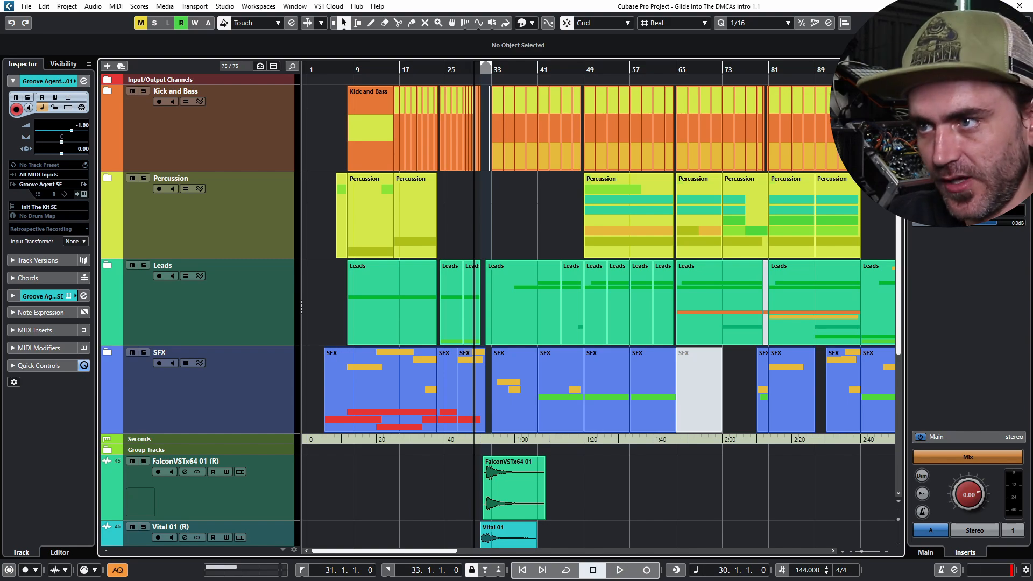
key(h)
key(h)
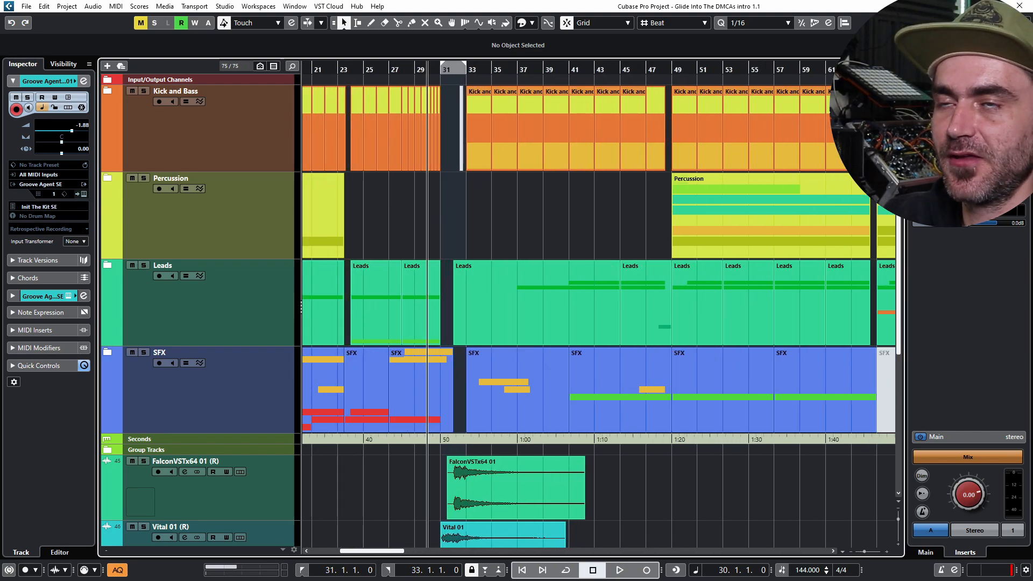
key(space)
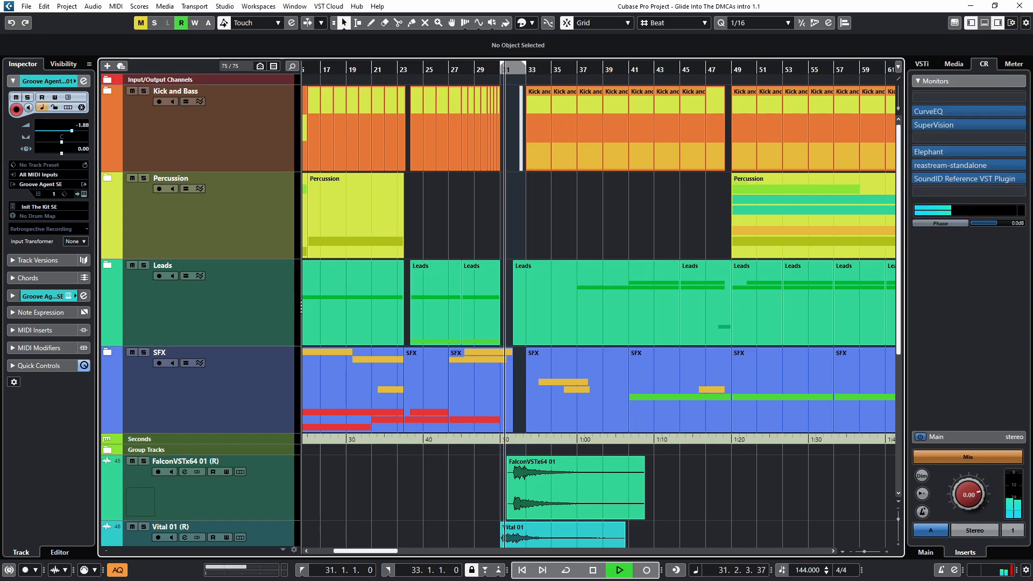
scroll(601, 304, down, 4)
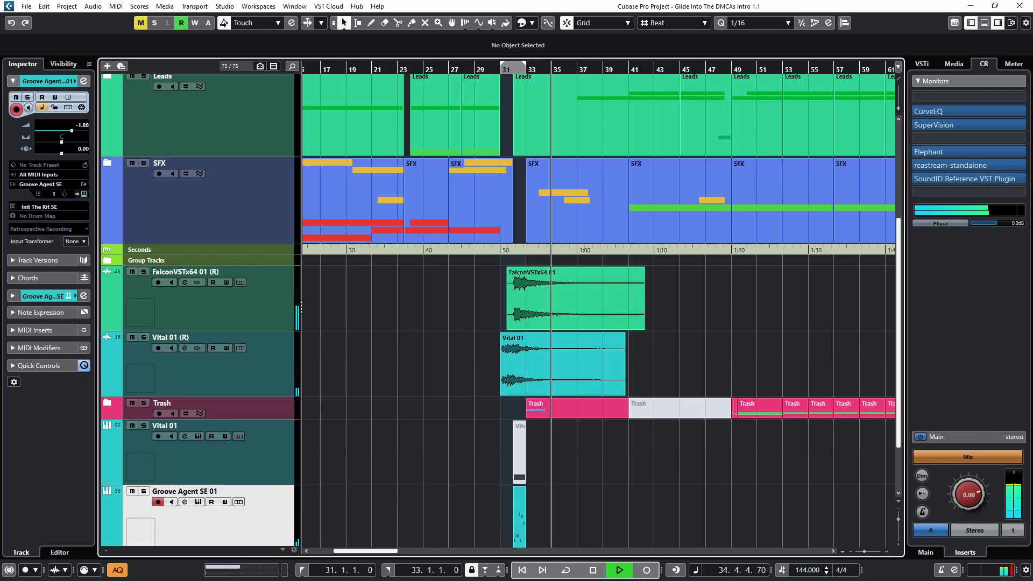
key(g)
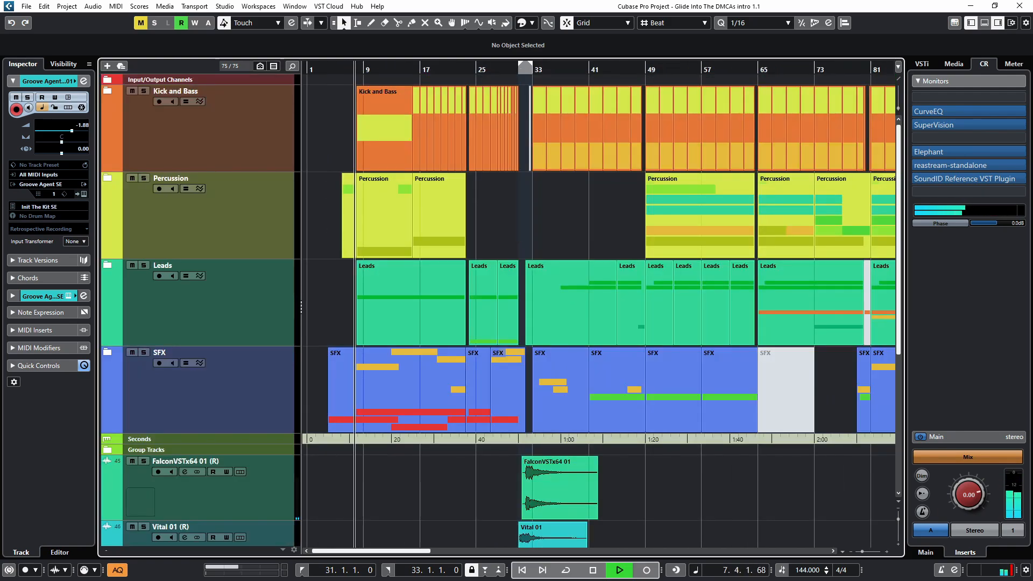